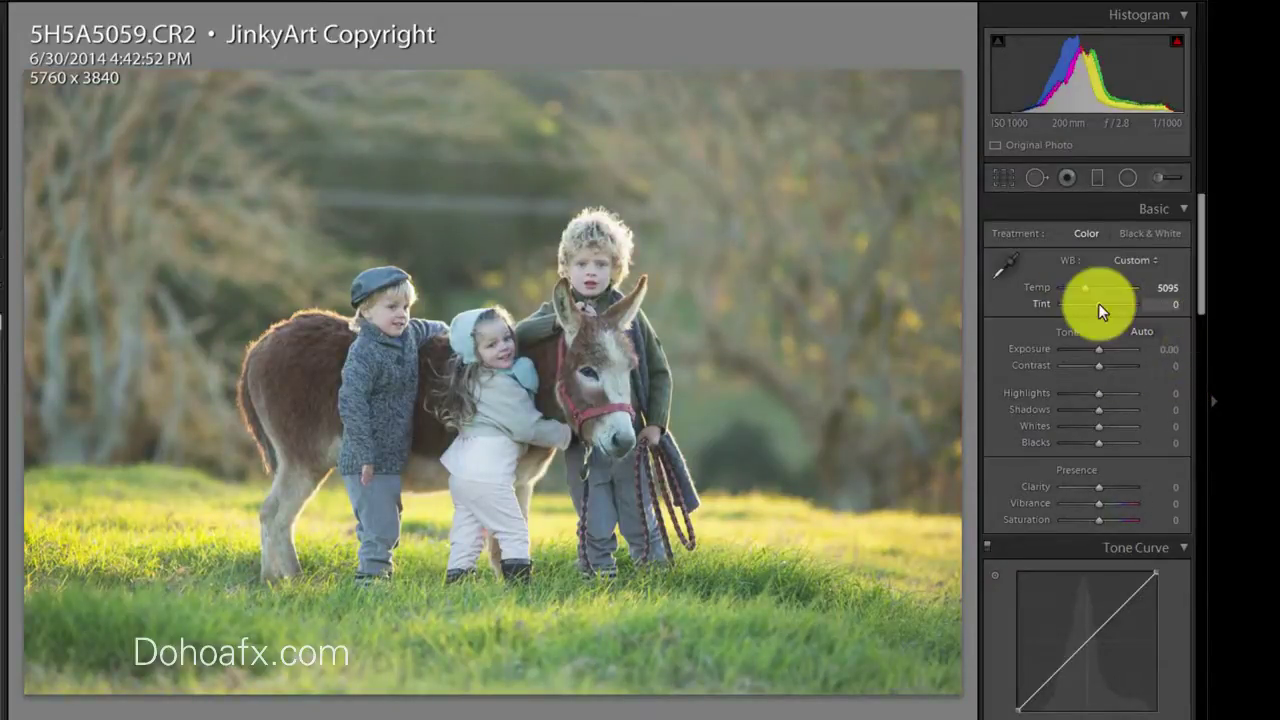
Set the photo's basic adjustments to Tint +4, Exposure -0.48 and Contrast +21
drag(1098, 303, 1100, 303)
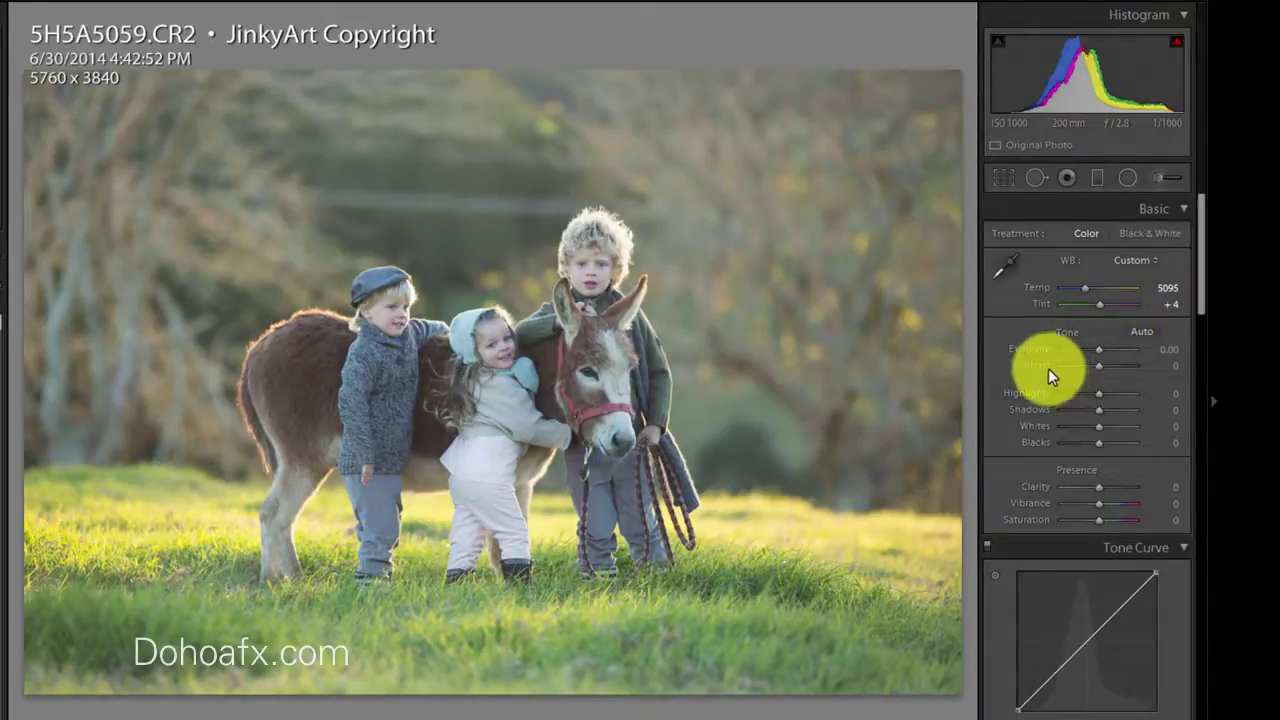
drag(1099, 350, 1094, 350)
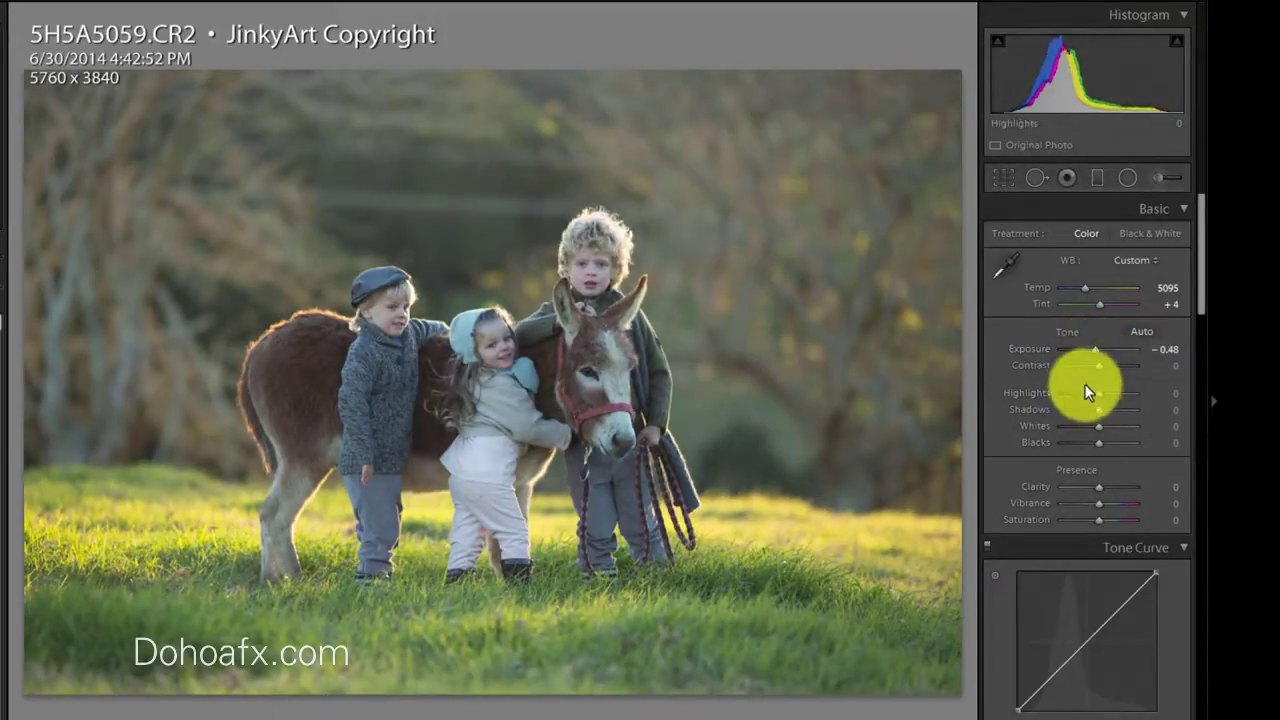
drag(1120, 366, 1112, 365)
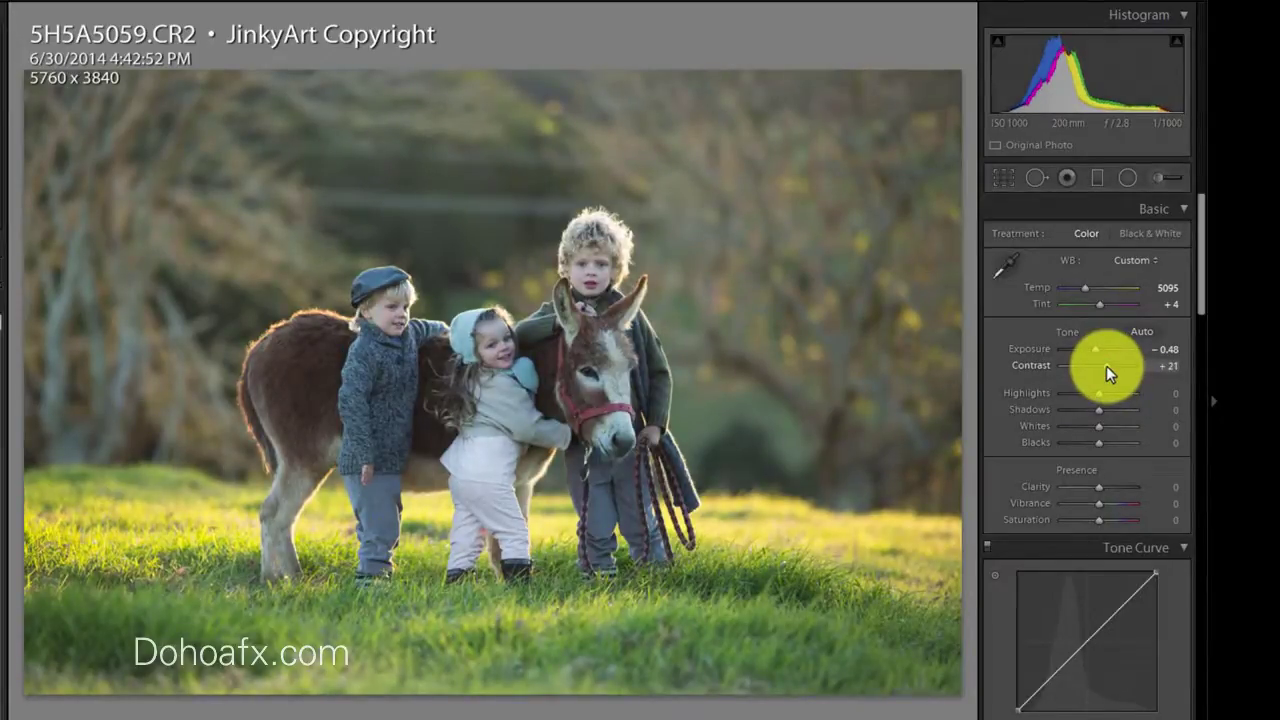
drag(1106, 365, 1099, 366)
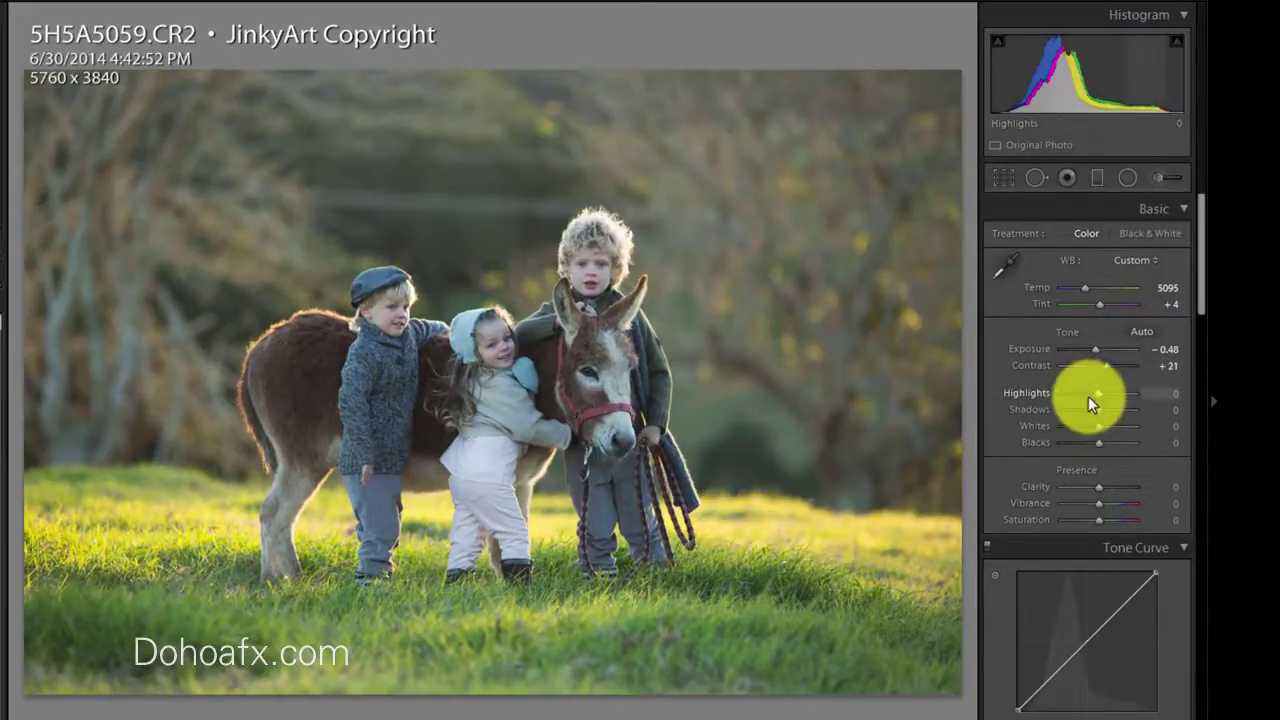
Set the tone adjustments to Highlights -36, Shadows +26, Whites -100 and Blacks -5
mouse_move(1090, 396)
mouse_down()
mouse_move(1072, 393)
mouse_move(1085, 391)
mouse_up()
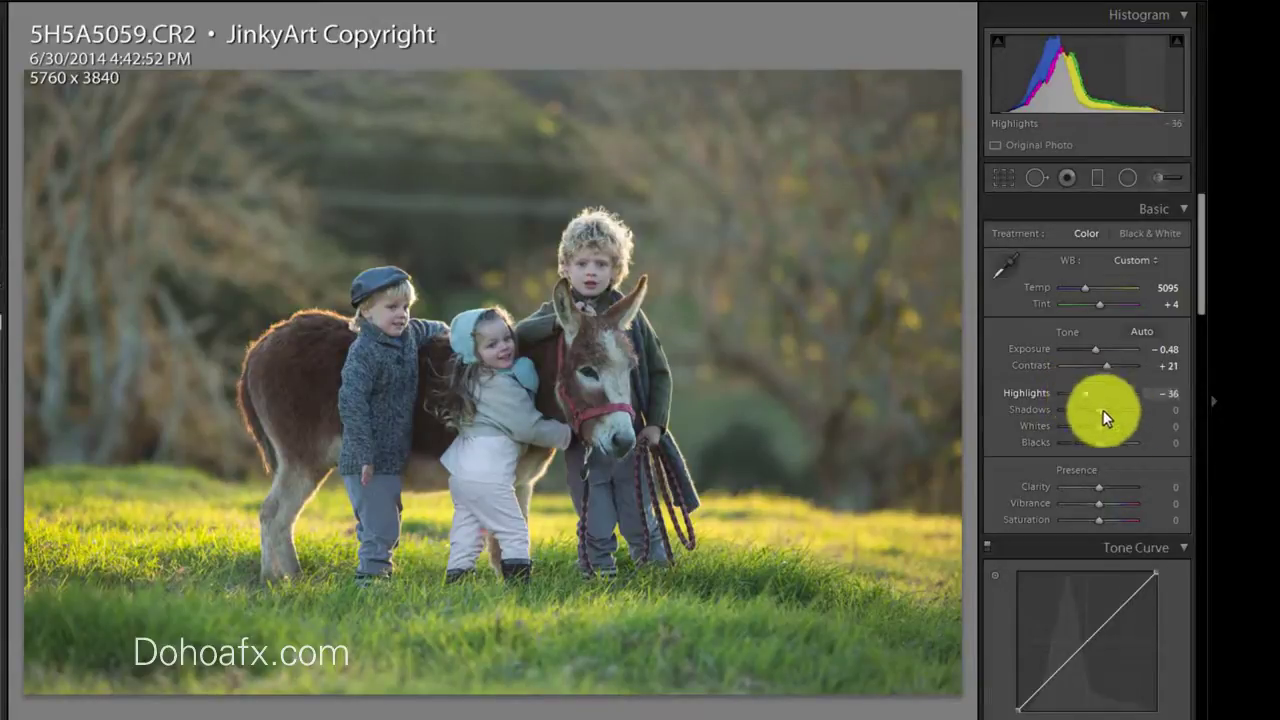
drag(1100, 412, 1024, 431)
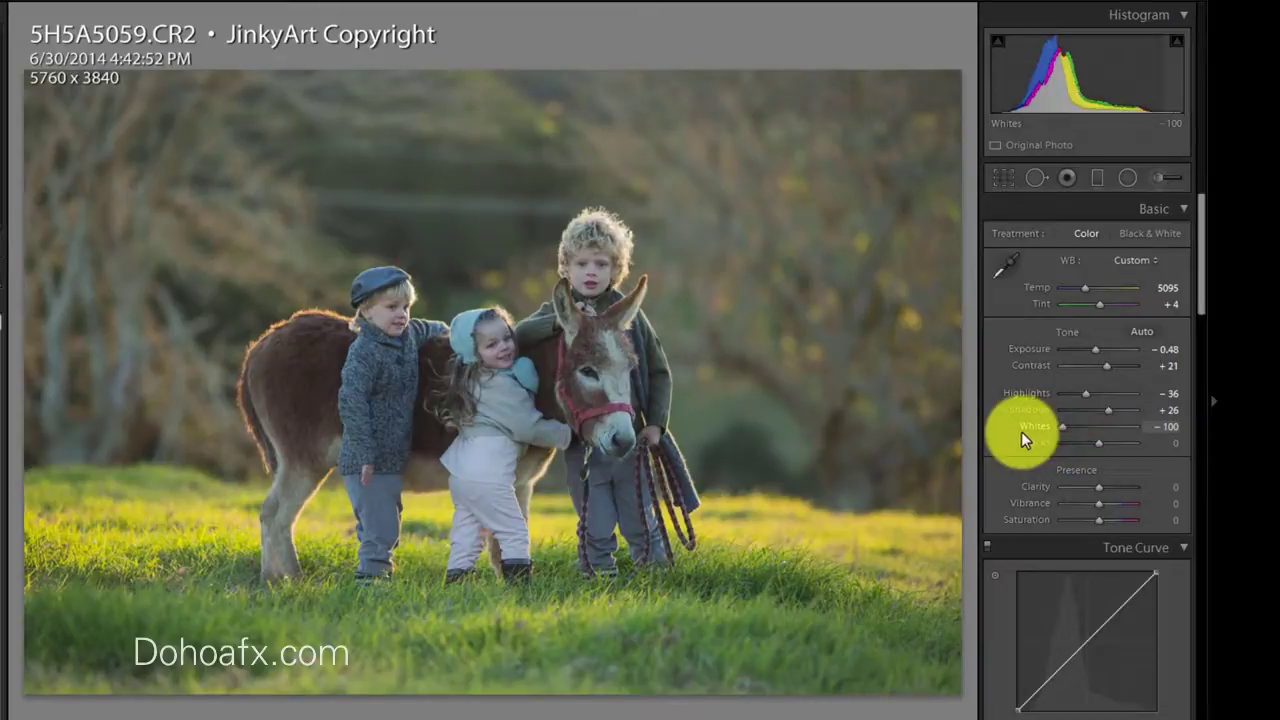
mouse_move(1100, 448)
mouse_down()
mouse_move(1089, 449)
mouse_move(1097, 441)
mouse_up()
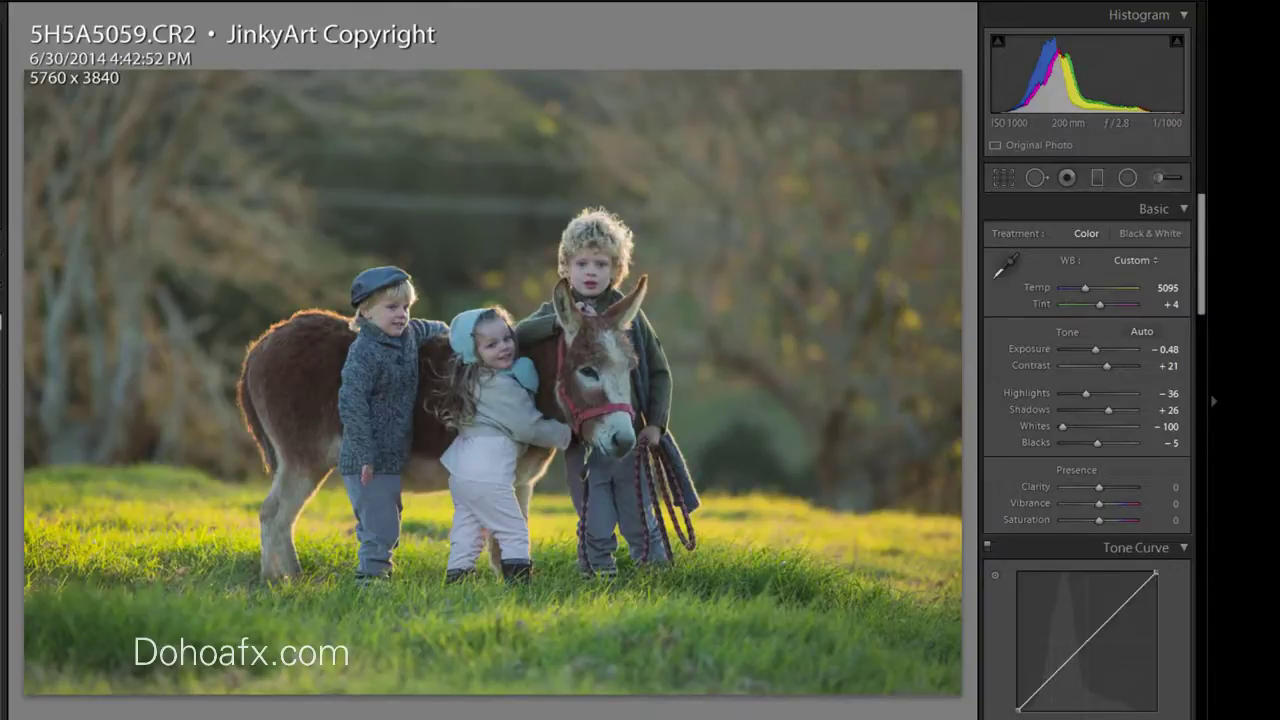
Add a point to the lower midtones of the RGB tone curve and pull it slightly down to darken the photo
drag(1200, 257, 1203, 333)
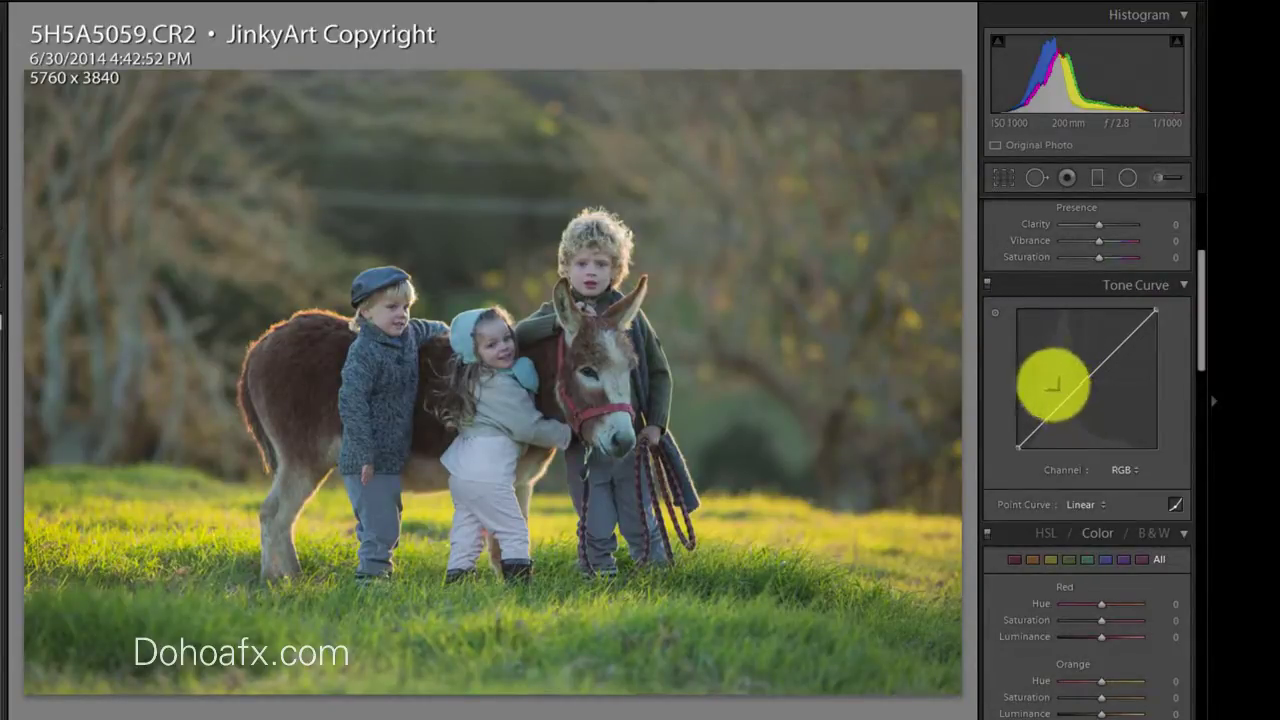
click(1071, 398)
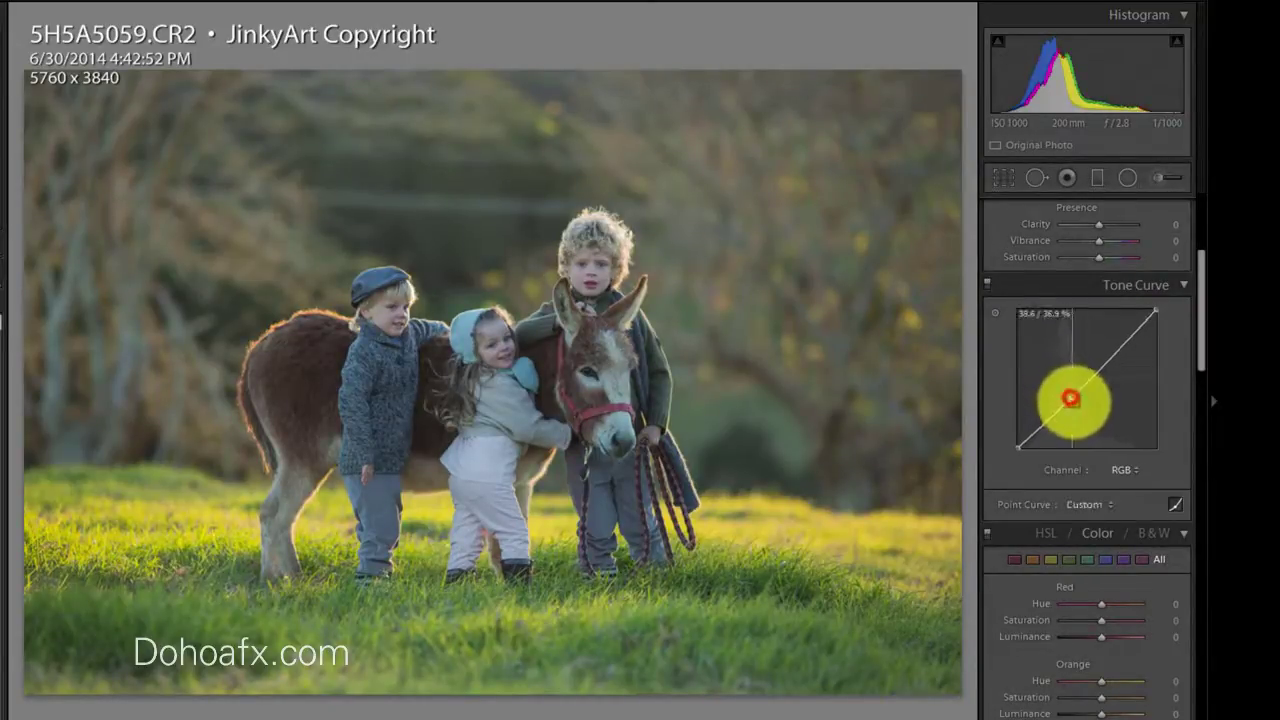
drag(1071, 398, 1074, 402)
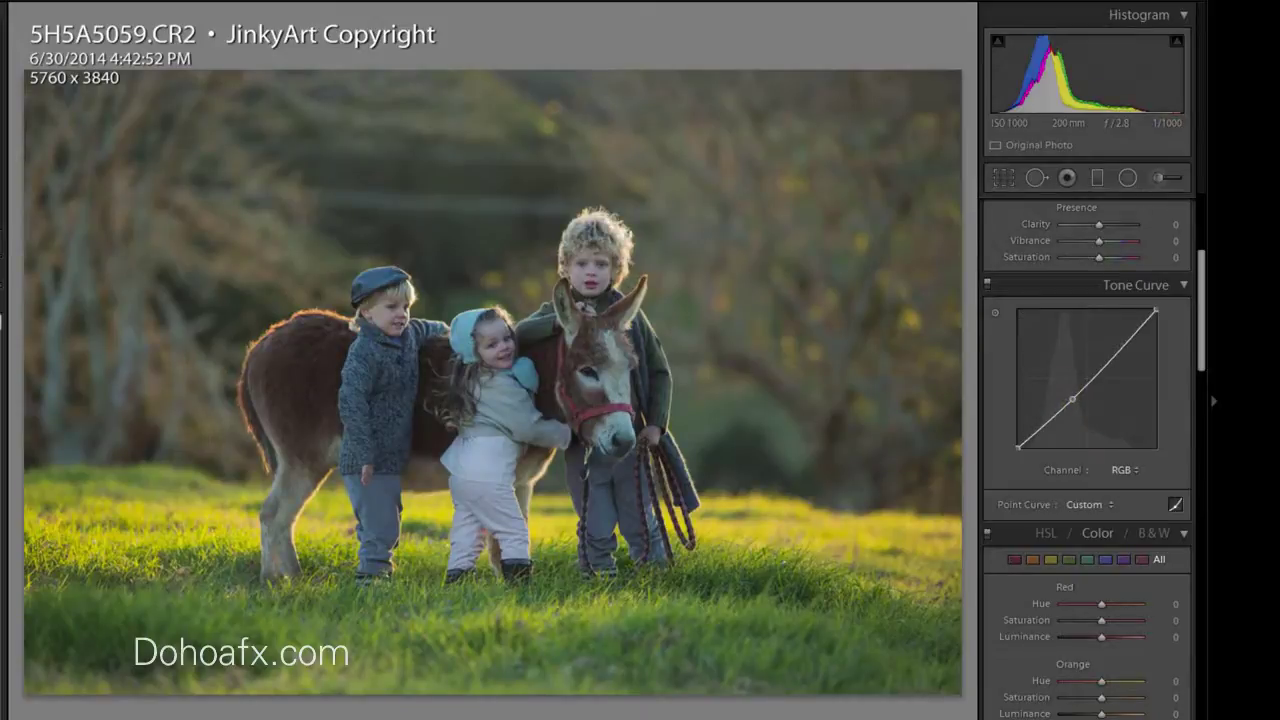
Set the Green hue to -16 and the Orange saturation to -20 in the colour adjustments
mouse_move(1203, 350)
mouse_down()
mouse_move(1192, 435)
mouse_move(1190, 423)
mouse_up()
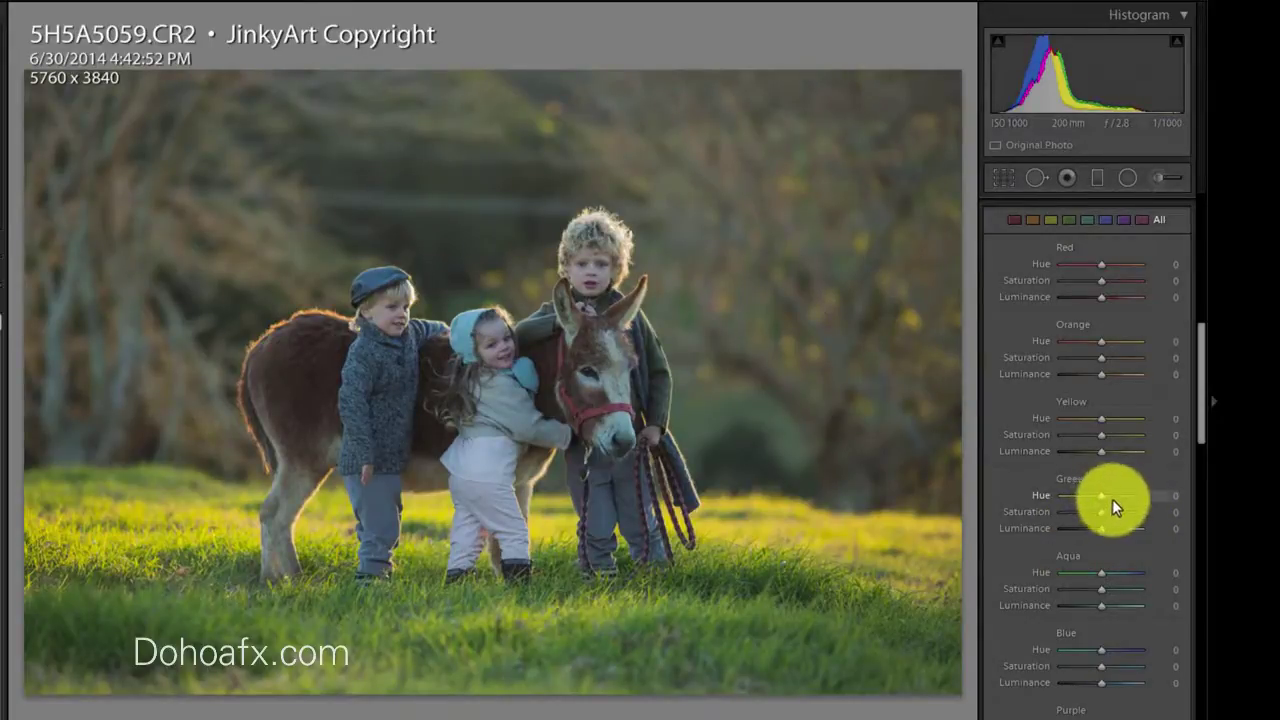
mouse_move(1101, 492)
mouse_down()
mouse_move(1116, 496)
mouse_move(1094, 508)
mouse_up()
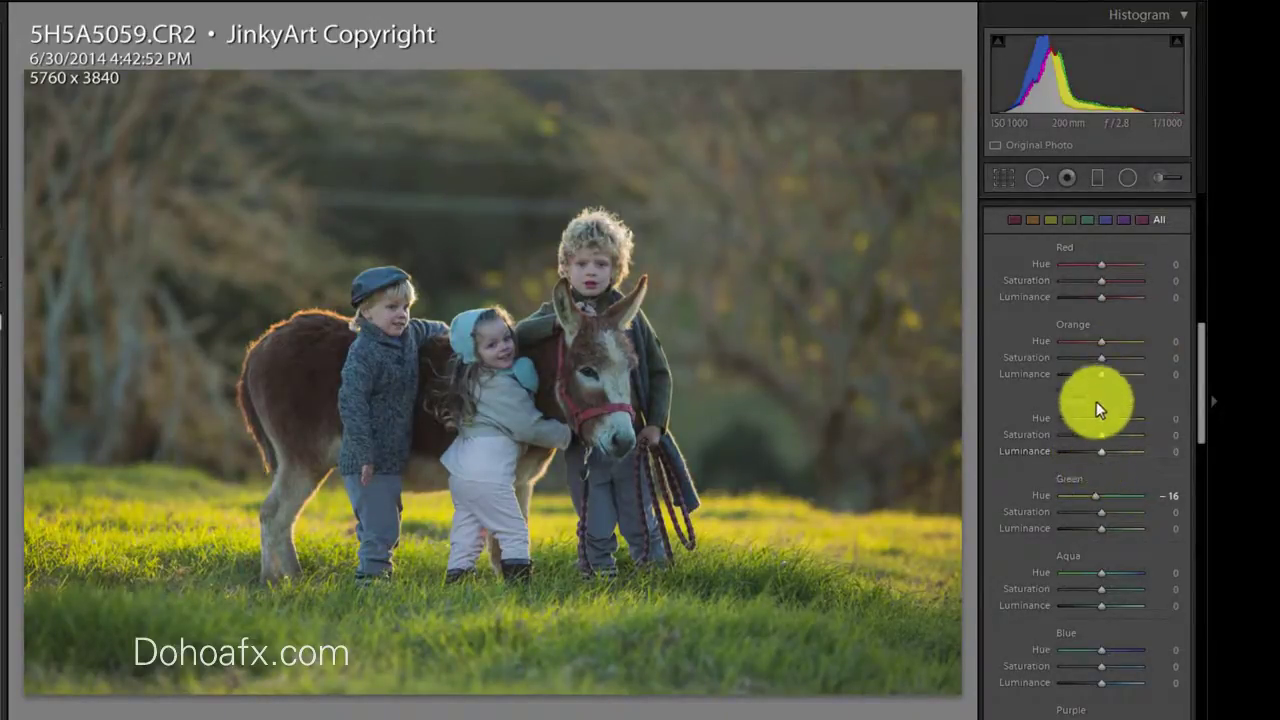
drag(1094, 360, 1085, 359)
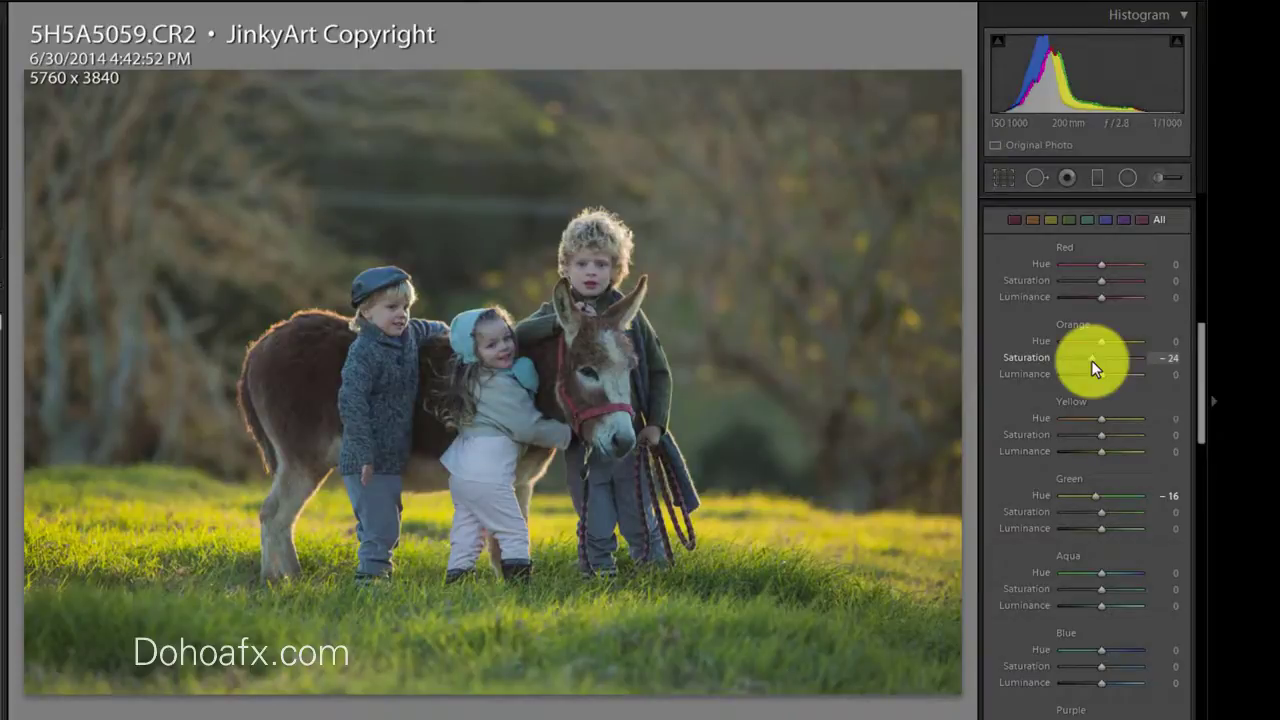
drag(1091, 360, 1111, 360)
Set the Red hue to -2 and the Red saturation to -7
mouse_move(1090, 263)
mouse_down()
mouse_move(1111, 260)
mouse_move(1099, 268)
mouse_up()
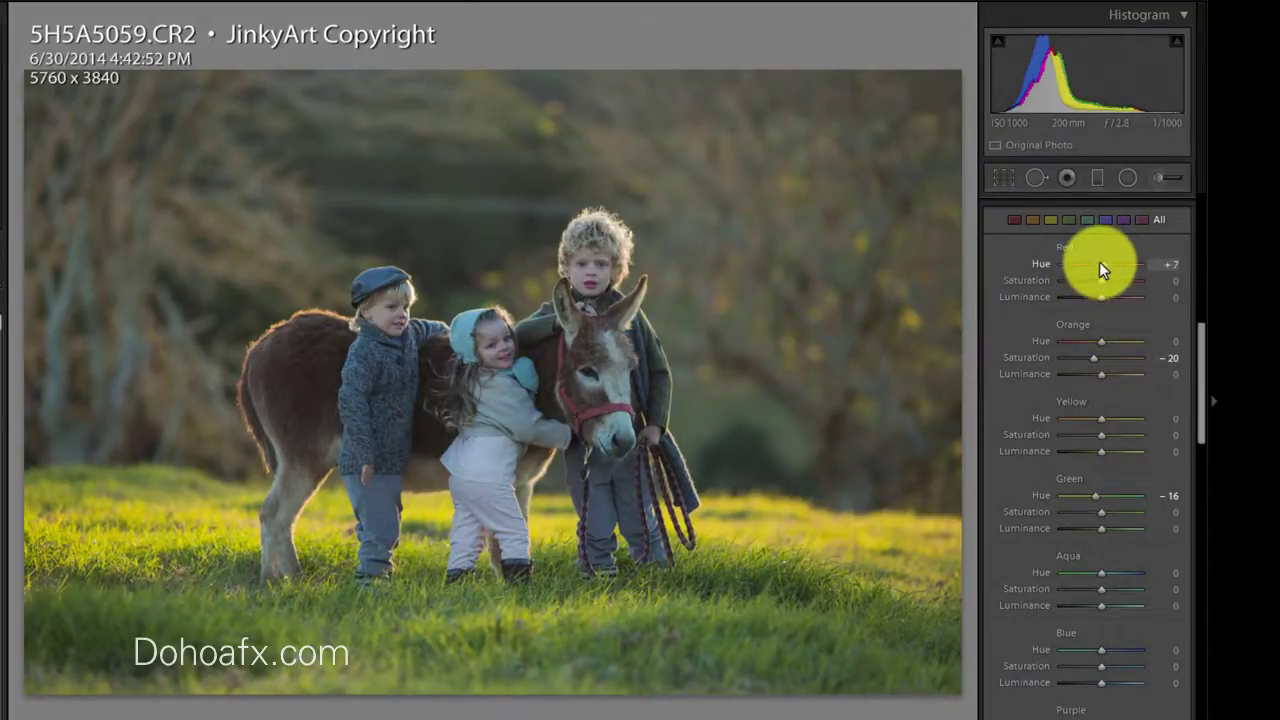
double_click(1098, 263)
drag(1095, 263, 1098, 287)
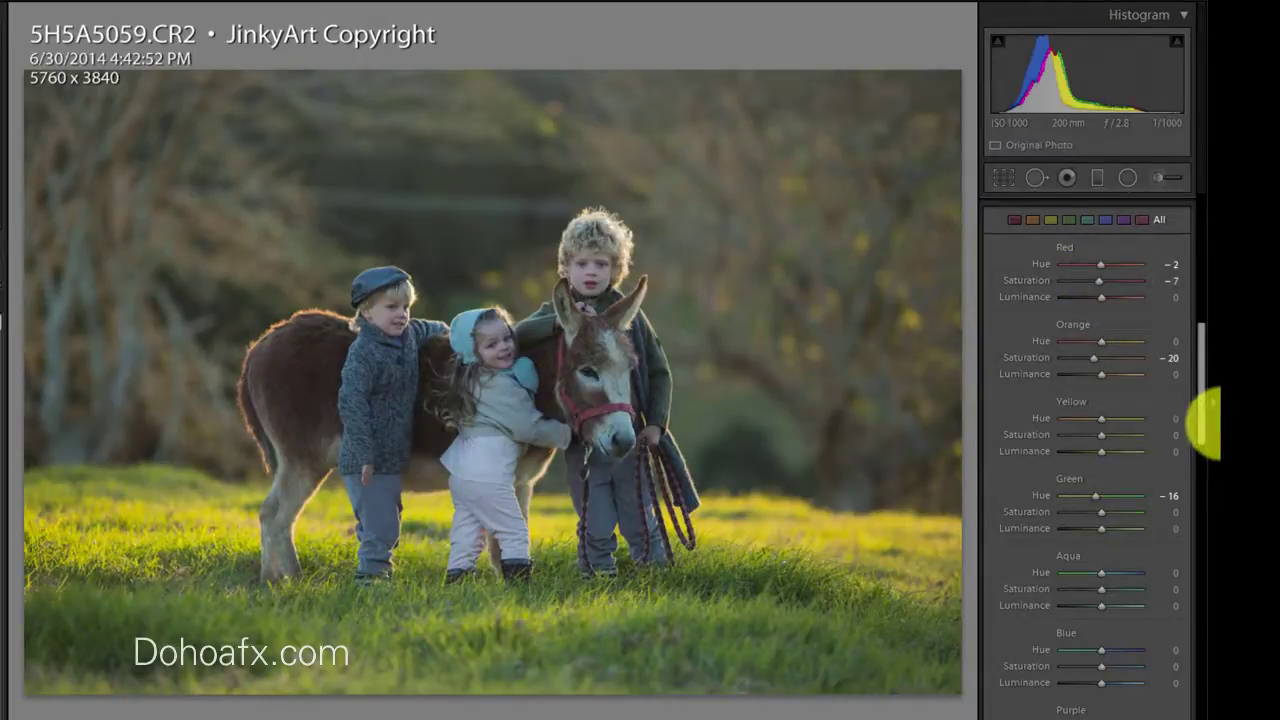
Set the Blue saturation to -40 and the Blue luminance to +47
drag(1202, 432, 1210, 482)
mouse_move(1089, 437)
mouse_down()
mouse_move(1068, 438)
mouse_move(1085, 437)
mouse_up()
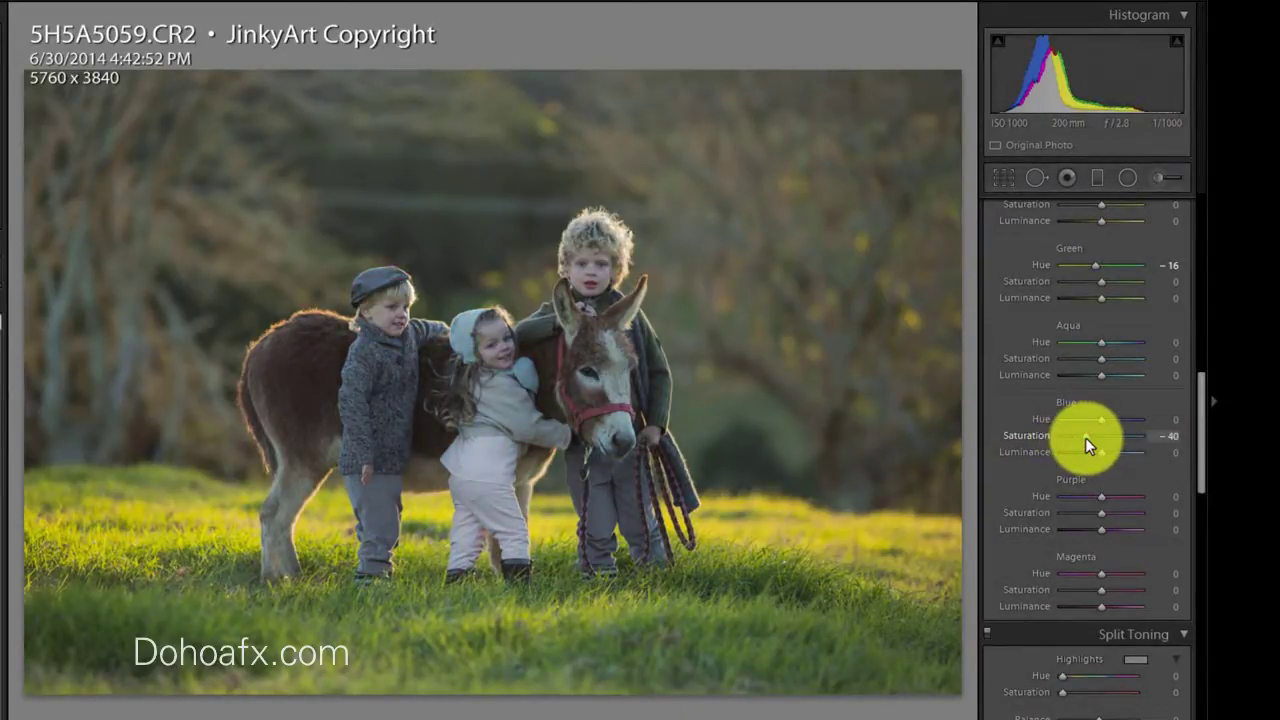
mouse_move(1103, 452)
mouse_down()
mouse_move(1133, 452)
mouse_move(1121, 451)
mouse_up()
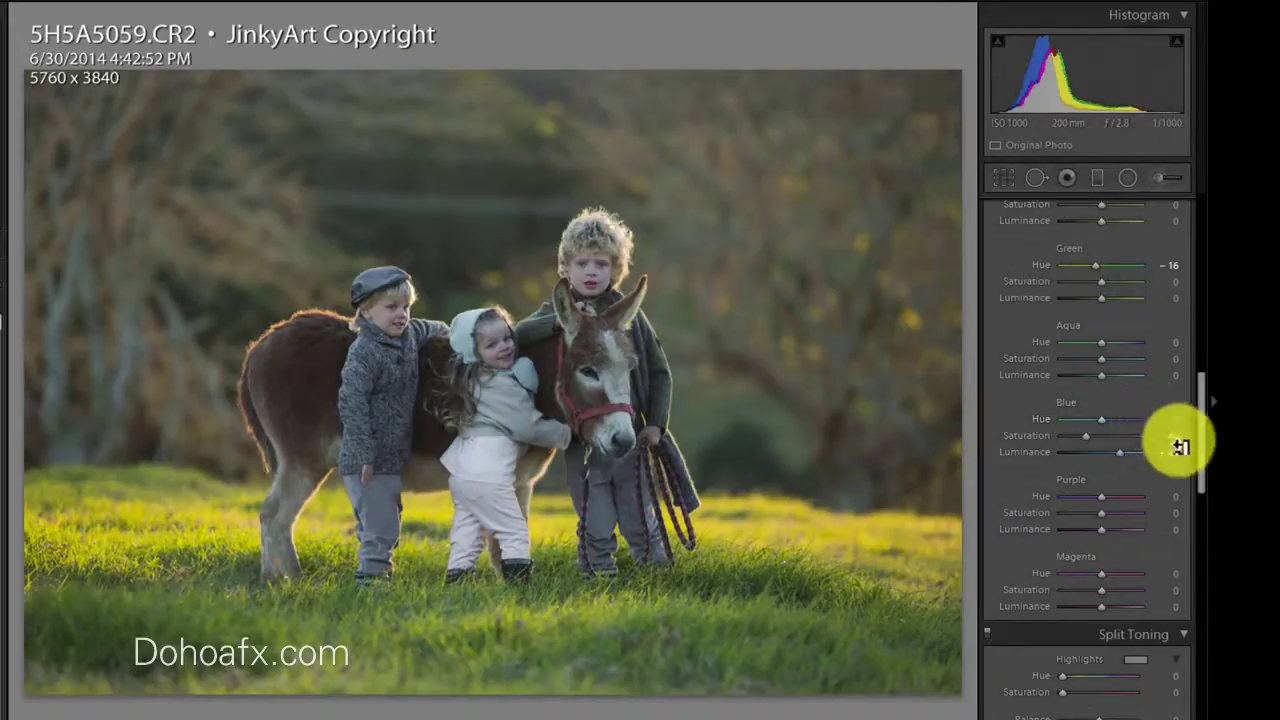
Split-tone the highlights with Hue 5 and Saturation 8, and set the Balance to -36
drag(1197, 414, 1198, 472)
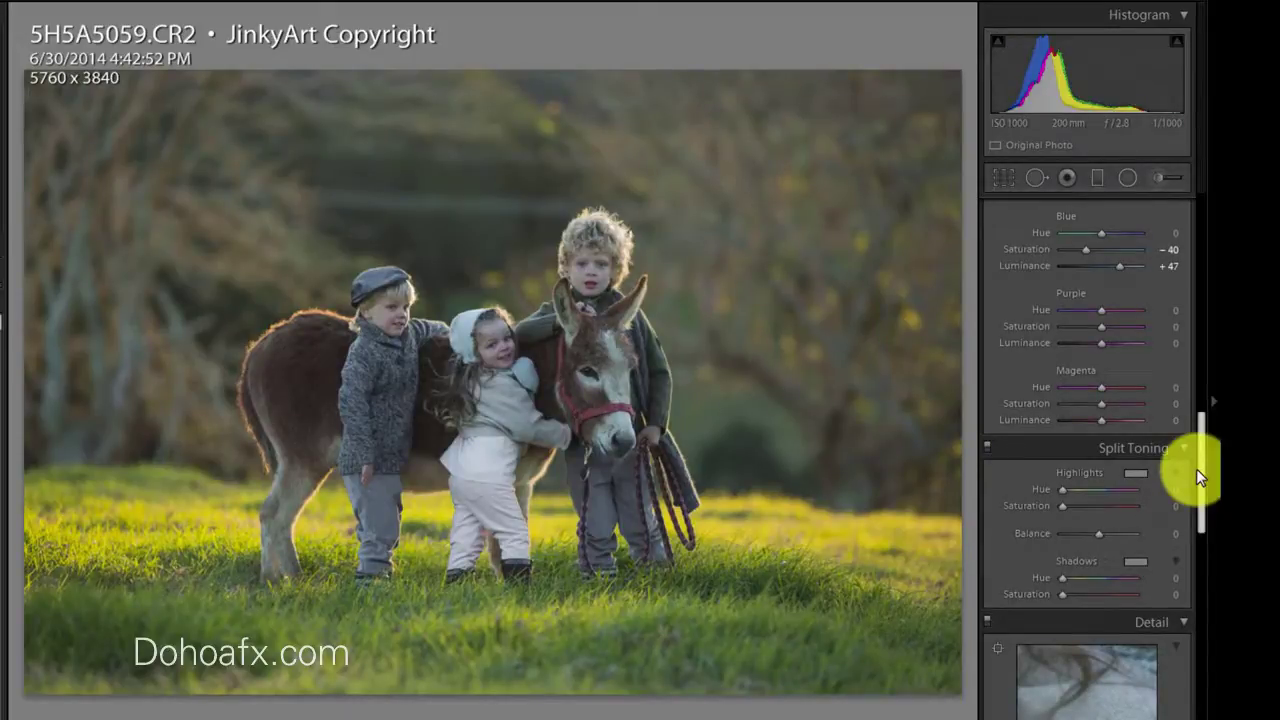
click(1135, 473)
click(786, 545)
click(787, 550)
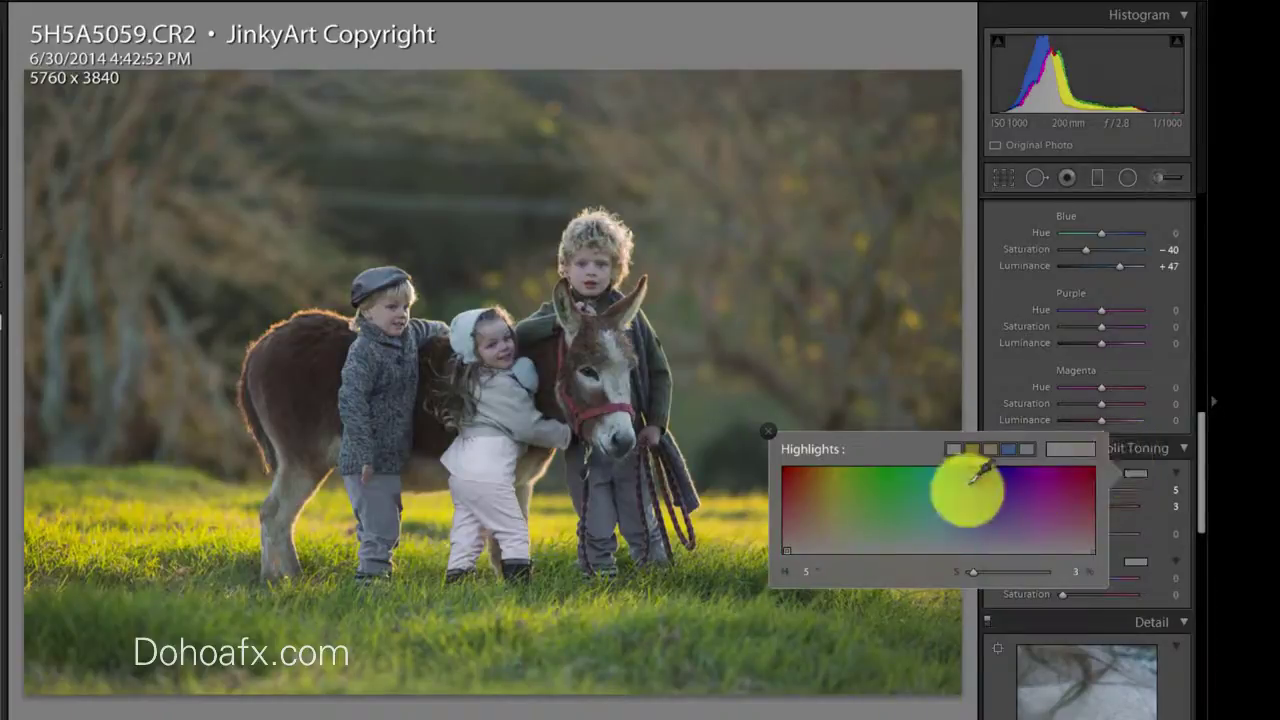
click(1200, 437)
drag(1072, 505, 1073, 507)
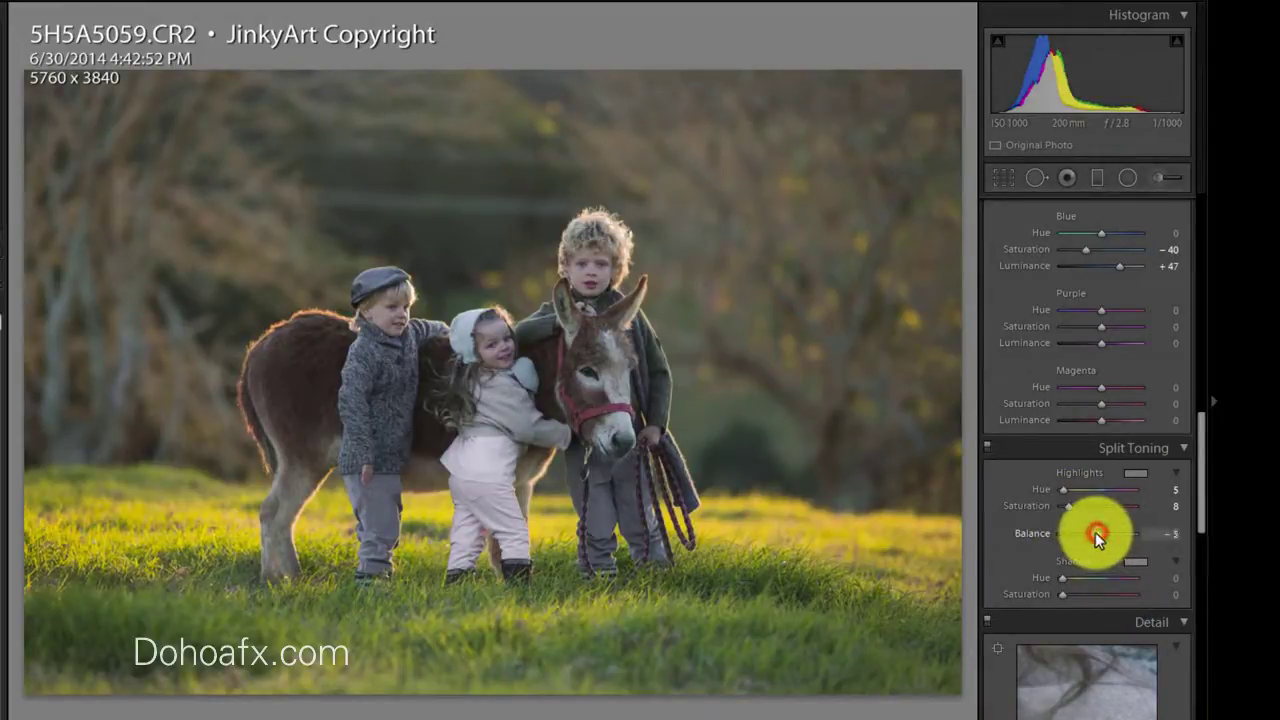
mouse_move(1092, 531)
mouse_down()
mouse_move(1119, 535)
mouse_move(1080, 529)
mouse_move(1085, 538)
mouse_up()
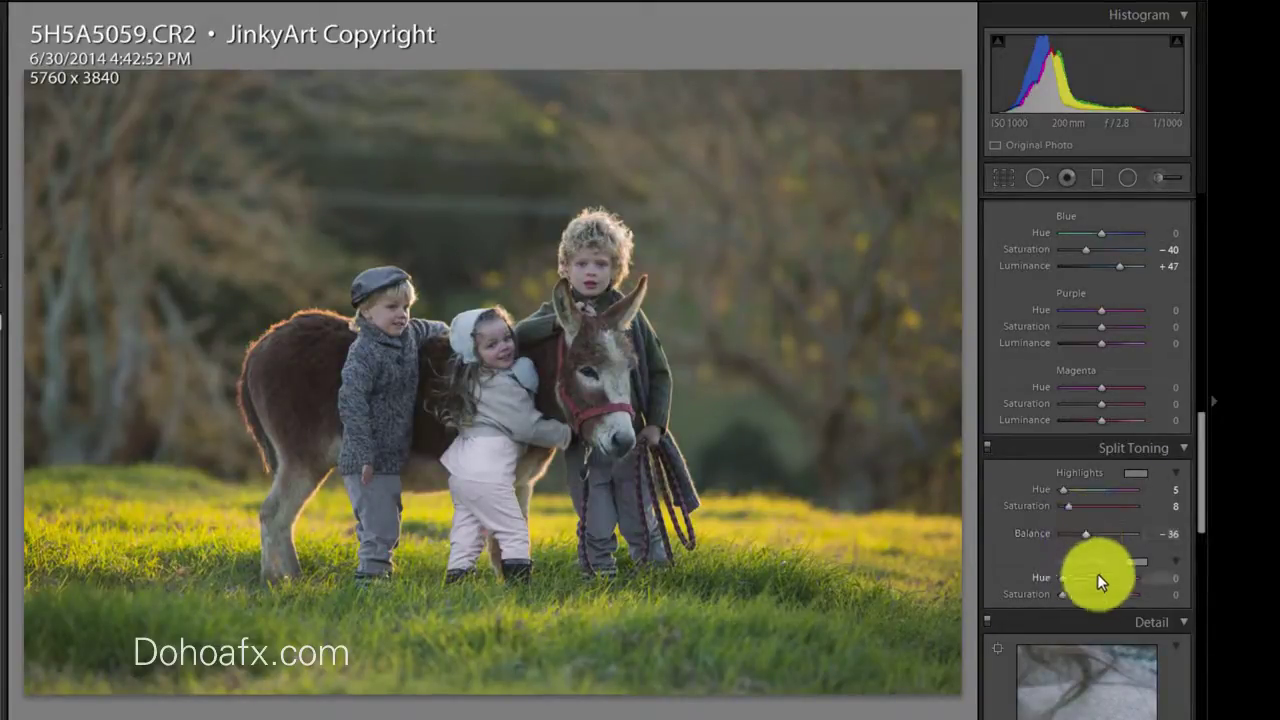
Split-tone the shadows with a warm orange, setting Hue to 30 and Saturation to 24
click(1136, 561)
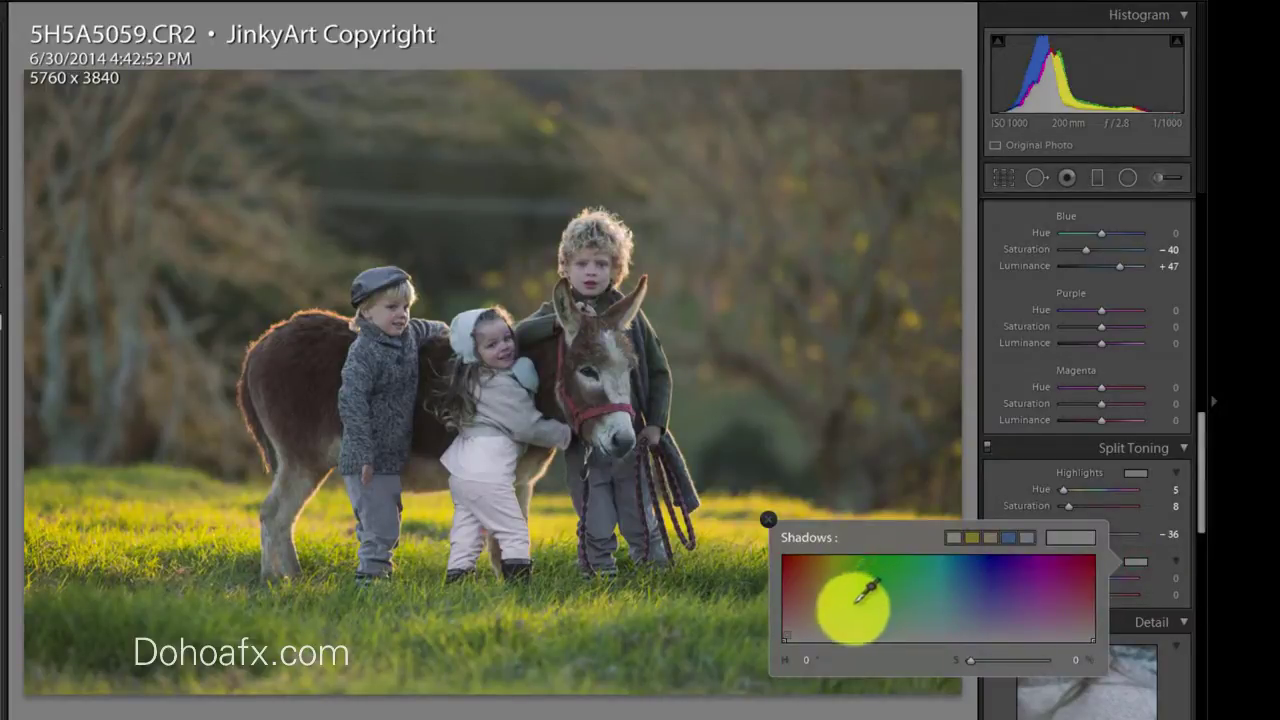
click(823, 611)
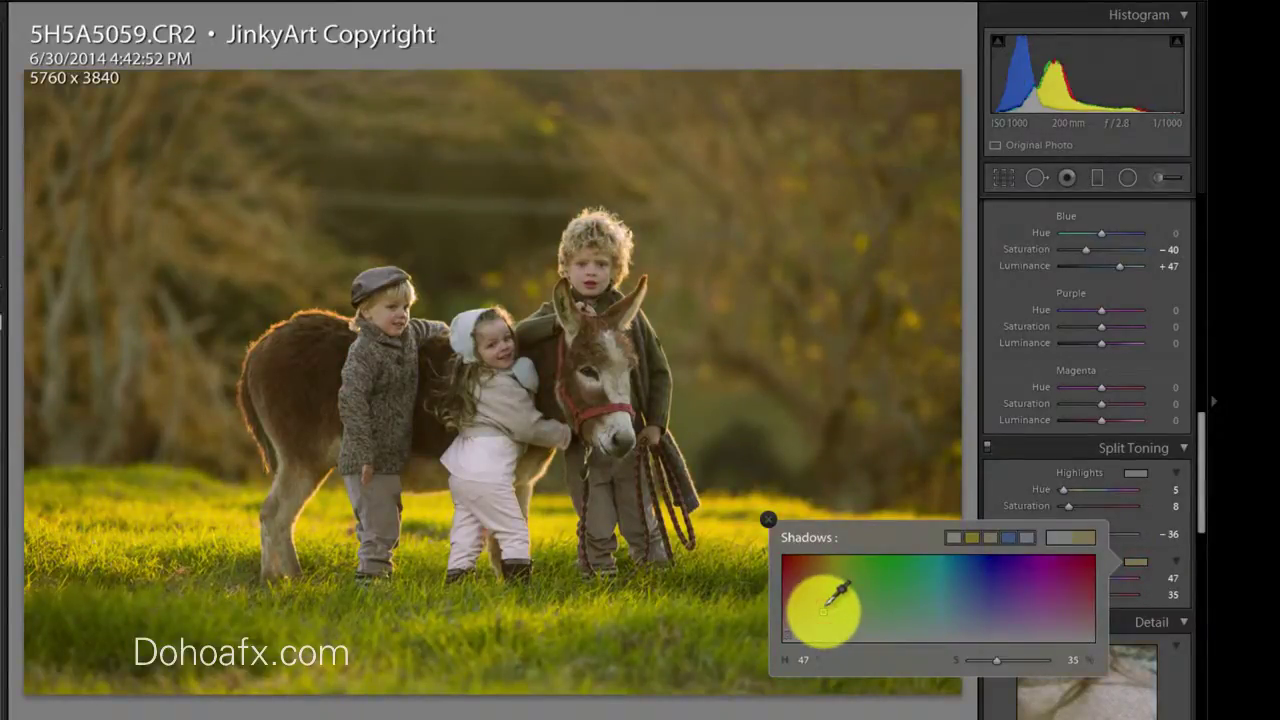
click(815, 611)
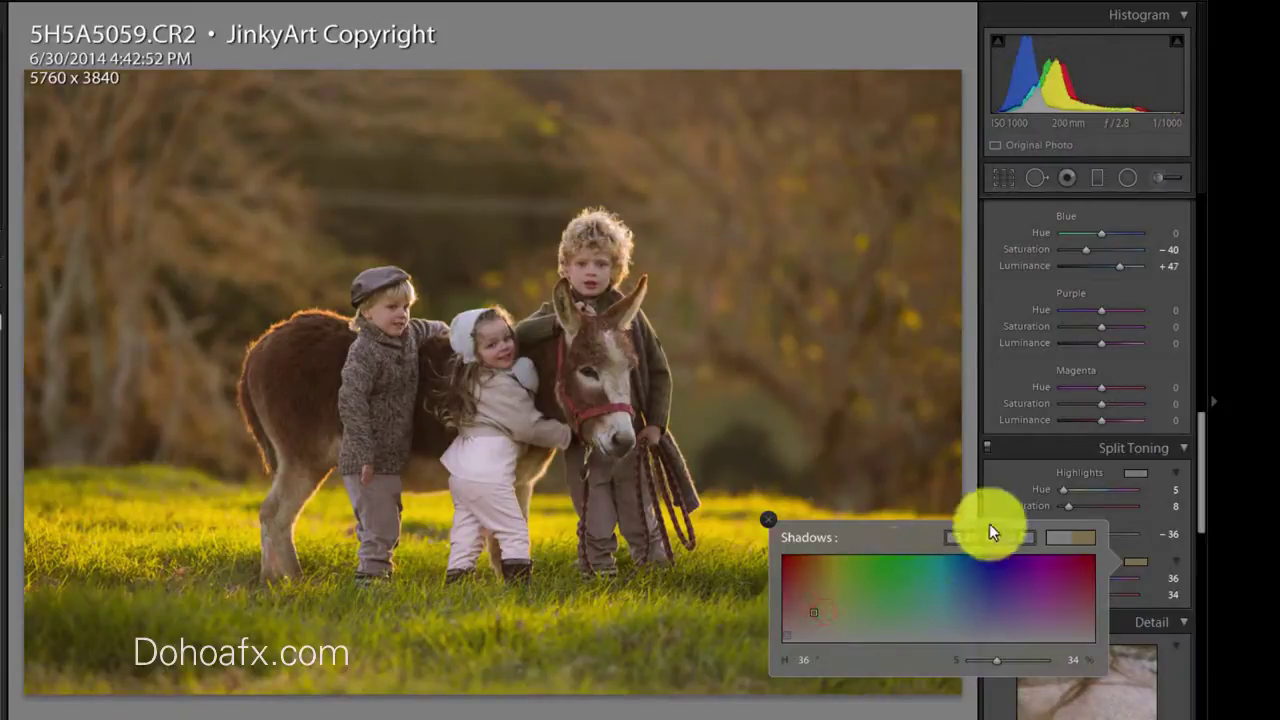
click(1196, 445)
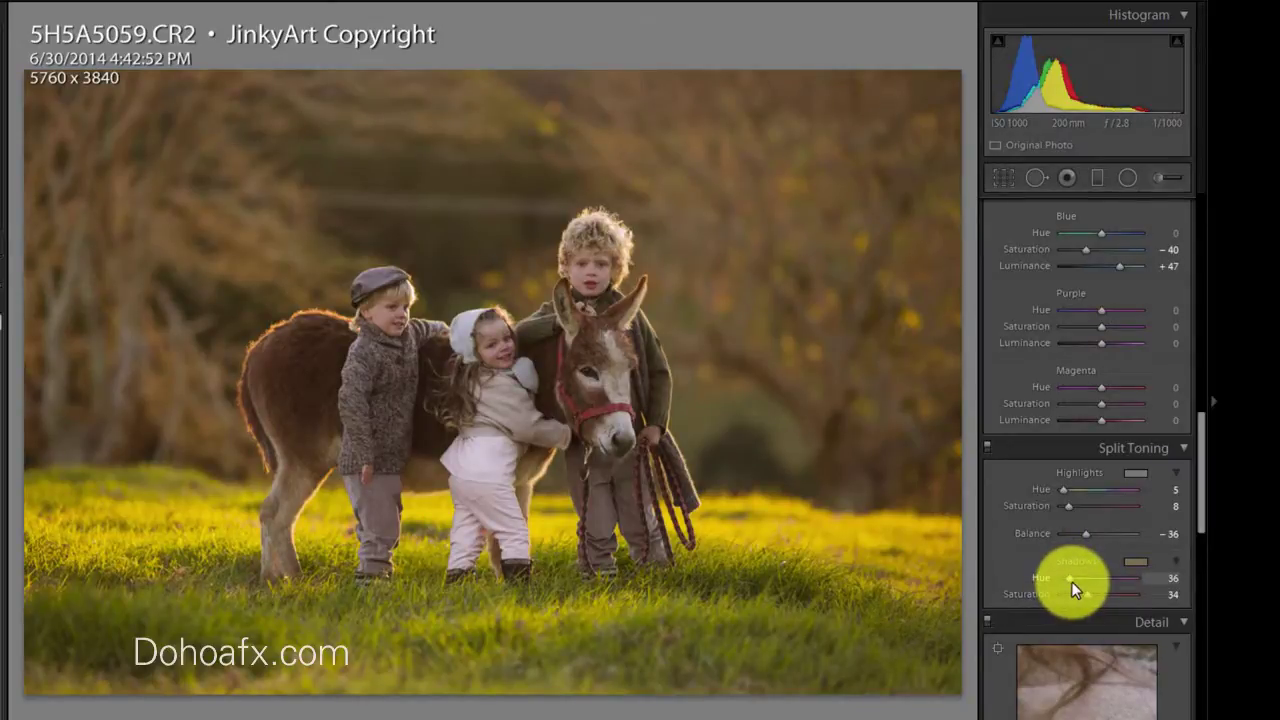
drag(1071, 577, 1070, 578)
click(1166, 575)
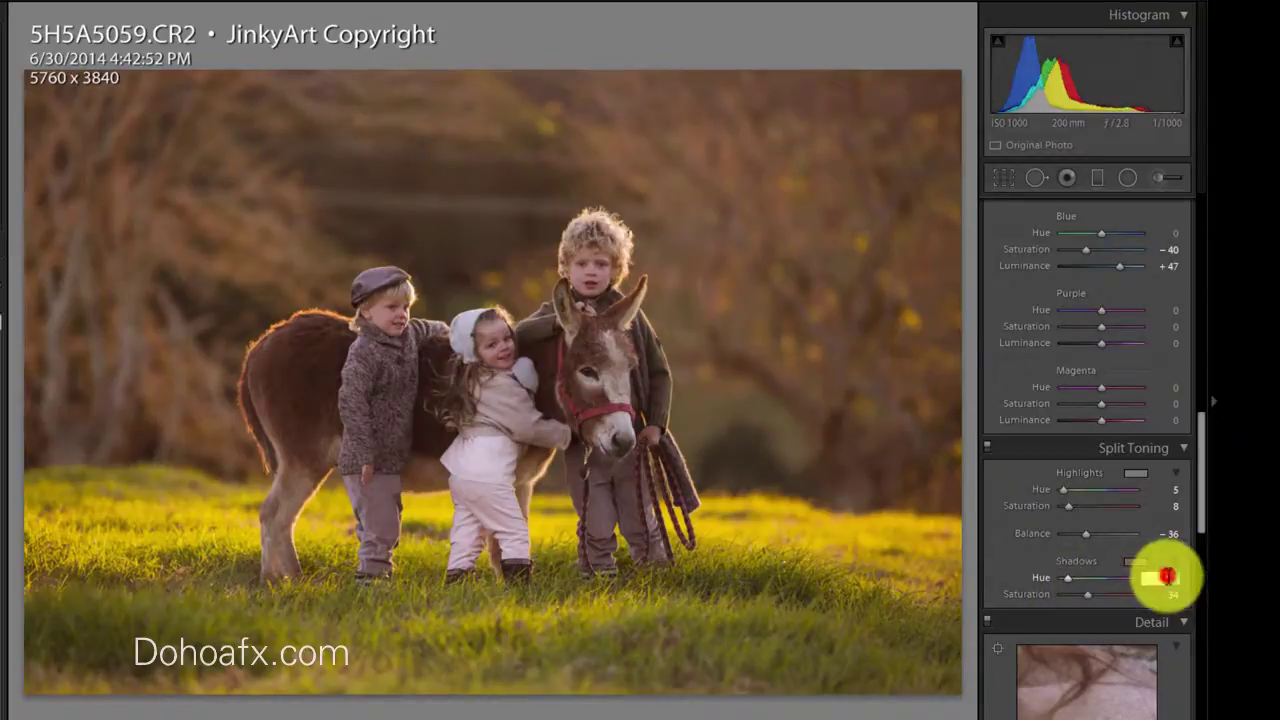
text(30)
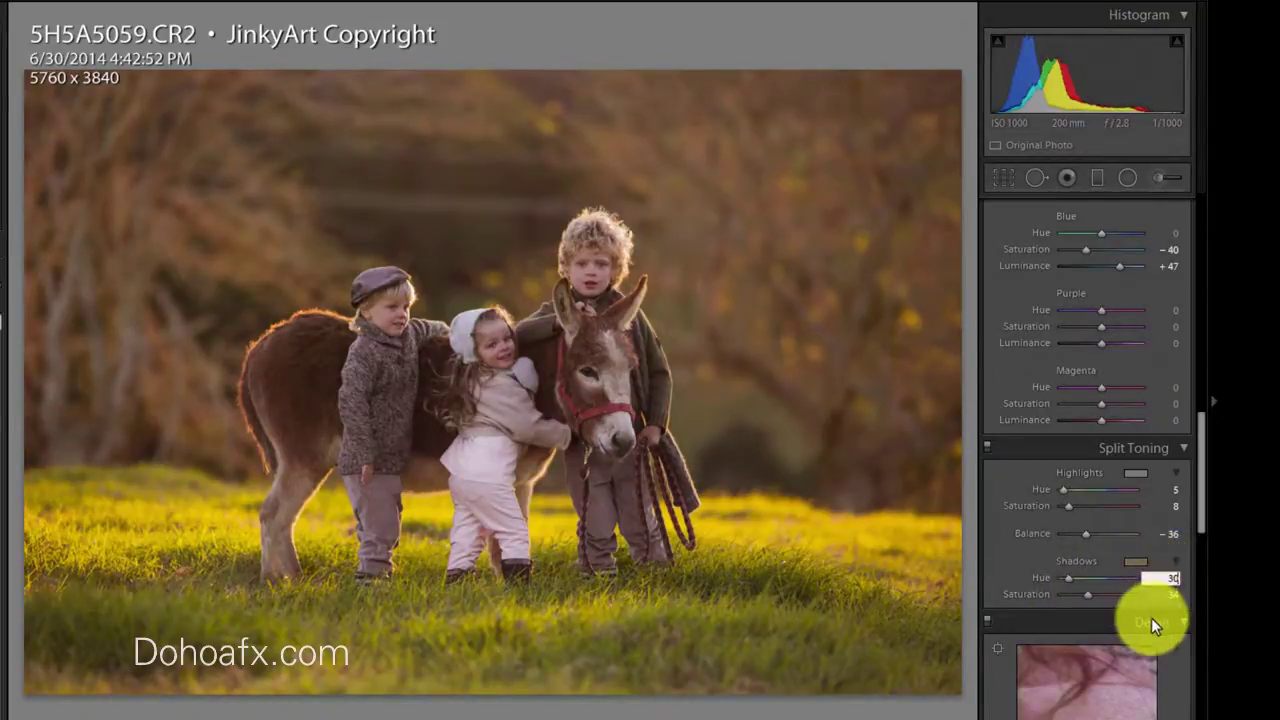
click(1166, 594)
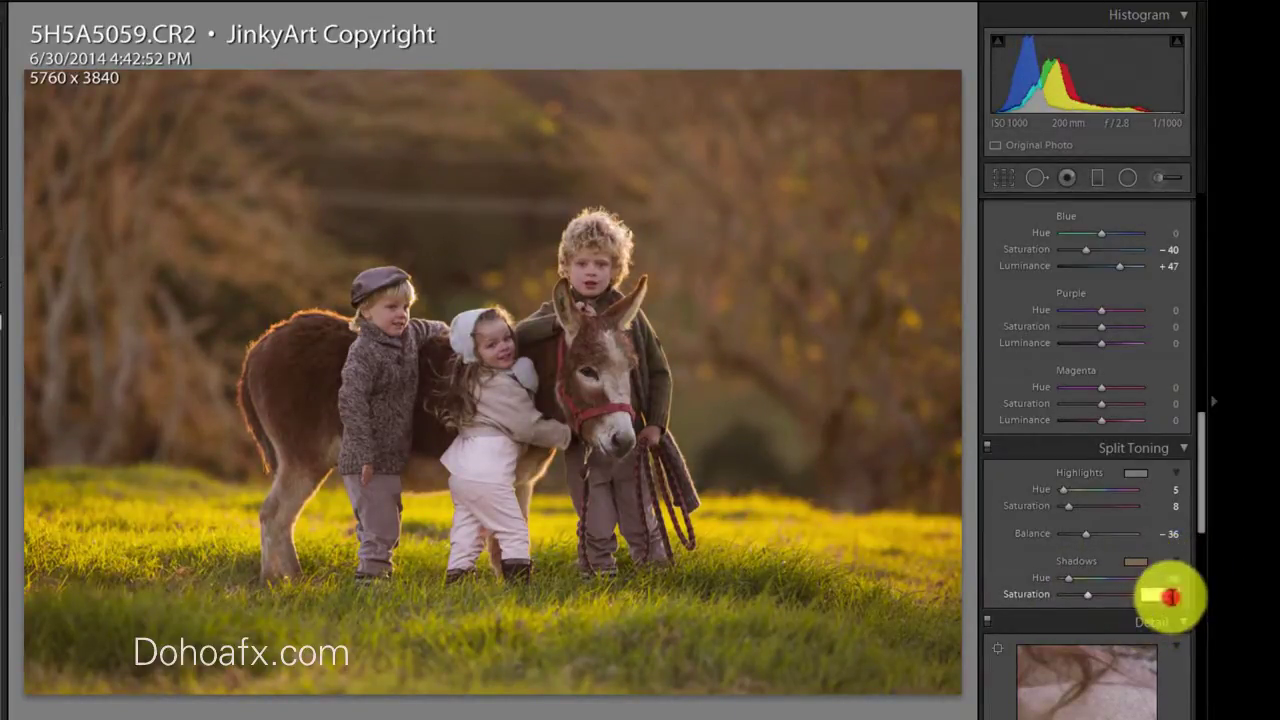
text(25)
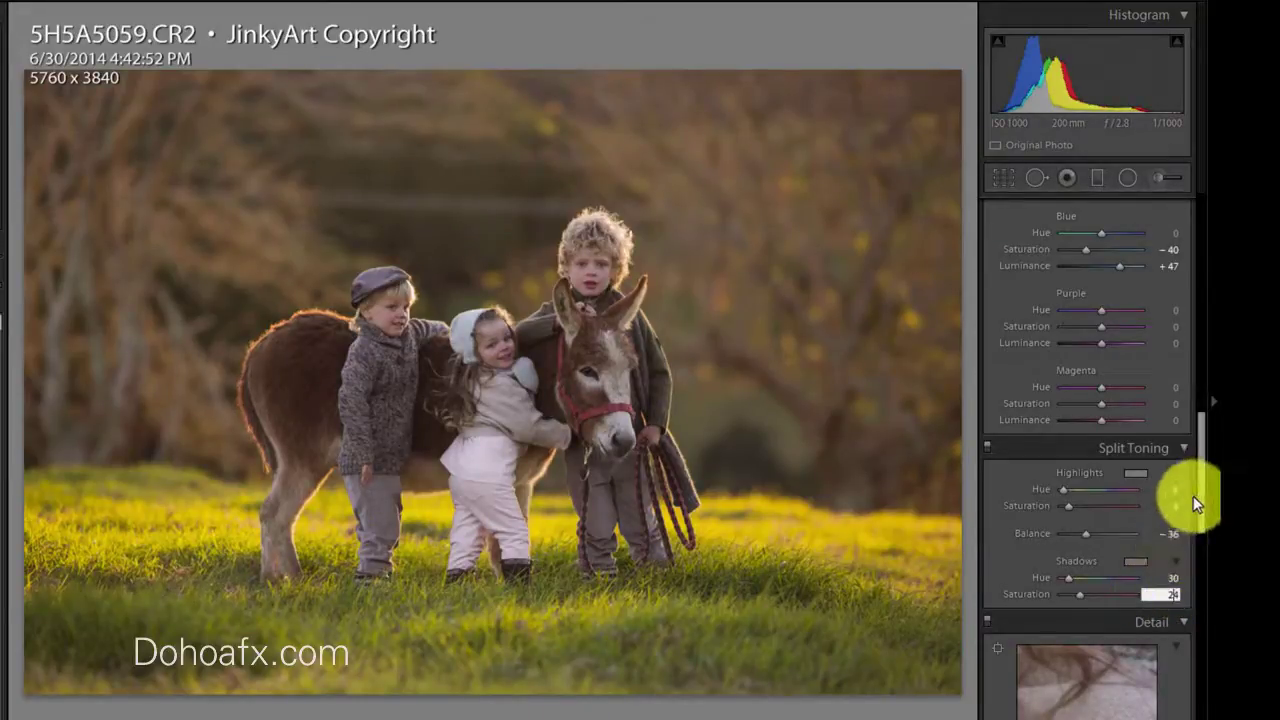
Add a dark post-crop vignette with Amount -21, Midpoint 27 and Roundness +12
drag(1202, 463, 1183, 634)
drag(1096, 587, 1090, 590)
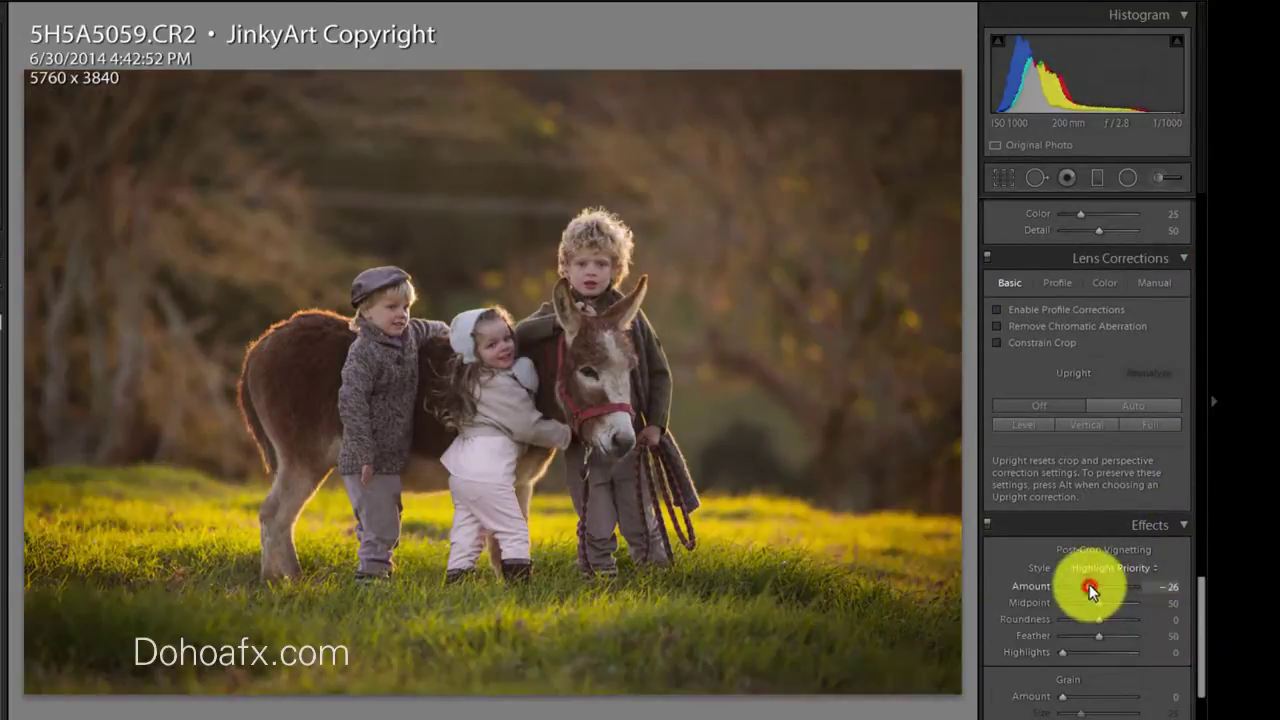
scroll(1082, 618, up, 5)
drag(1186, 543, 1211, 645)
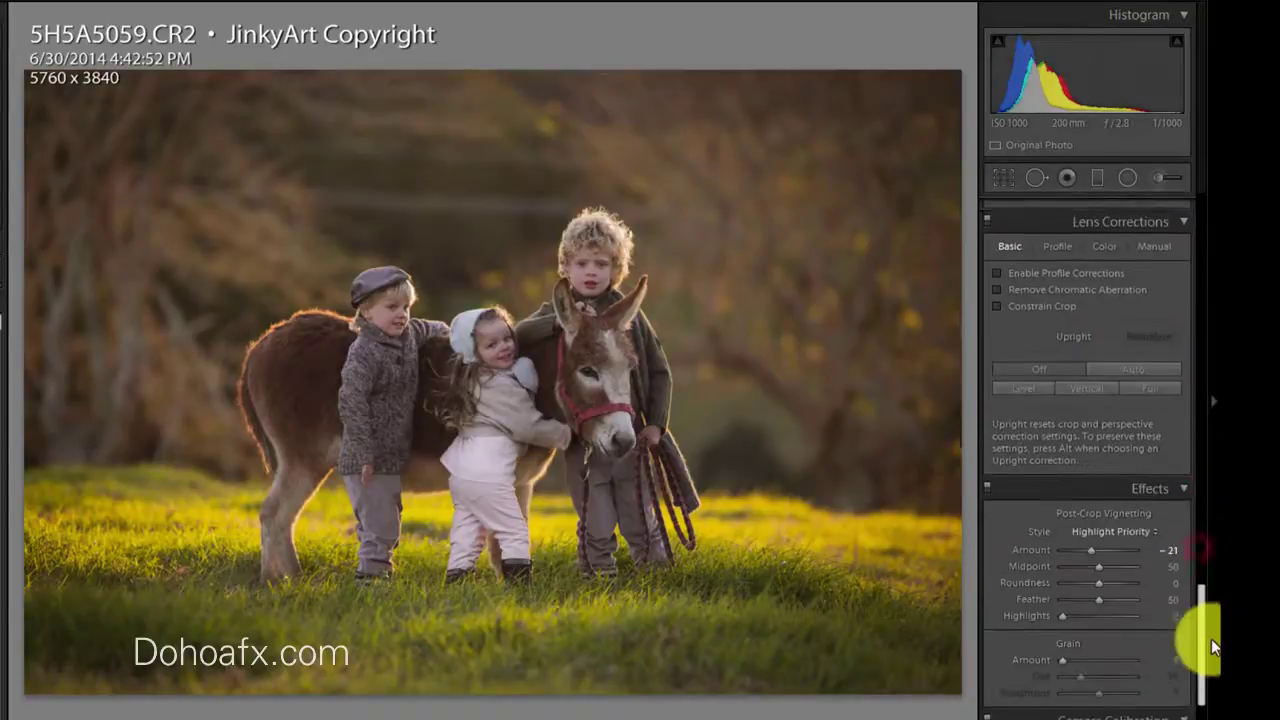
drag(1081, 549, 1105, 568)
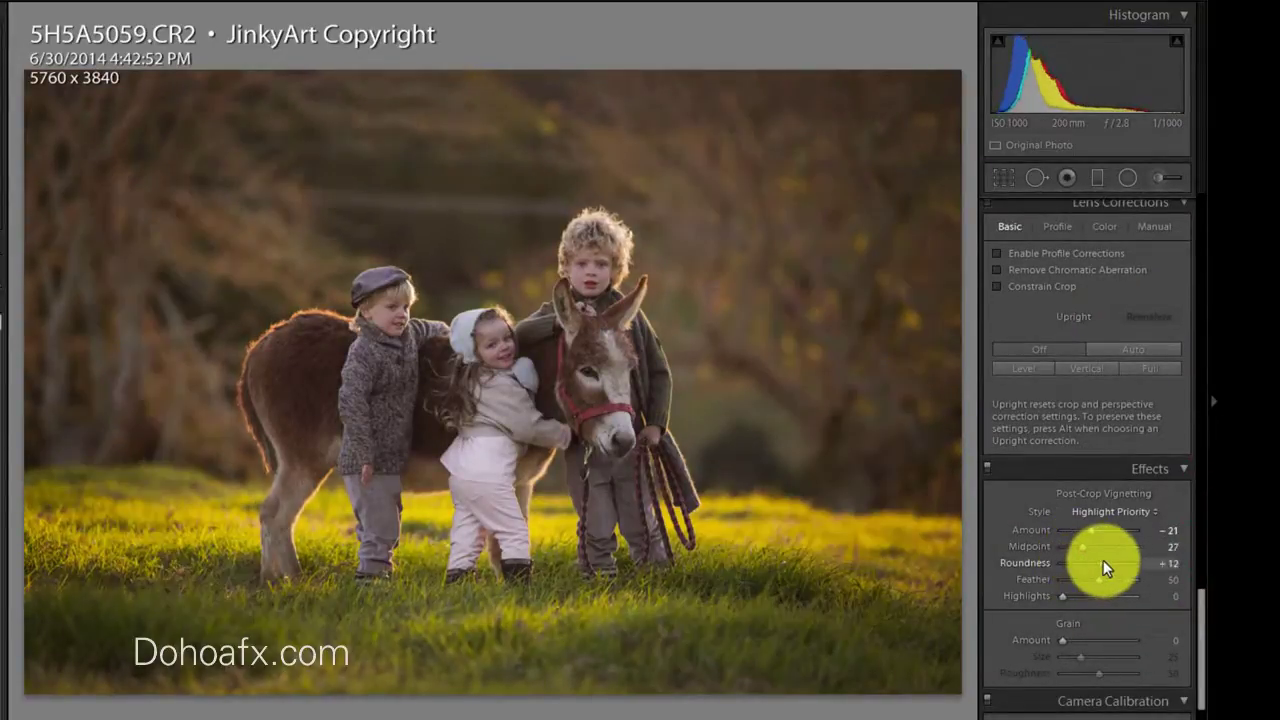
drag(1102, 575, 1190, 176)
Brighten the children and donkey with an adjustment brush set to Temp 7, Exposure 0.48 and Size 34.9
click(1161, 178)
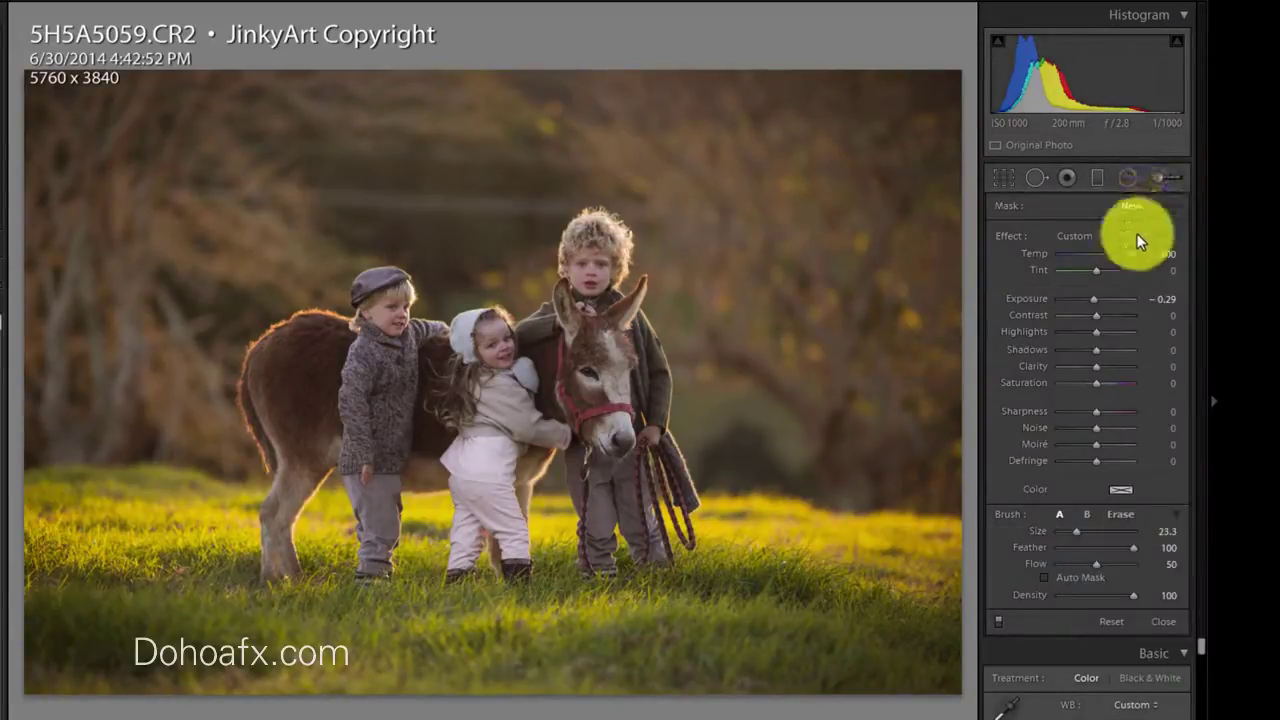
double_click(1043, 235)
drag(1103, 251, 1105, 296)
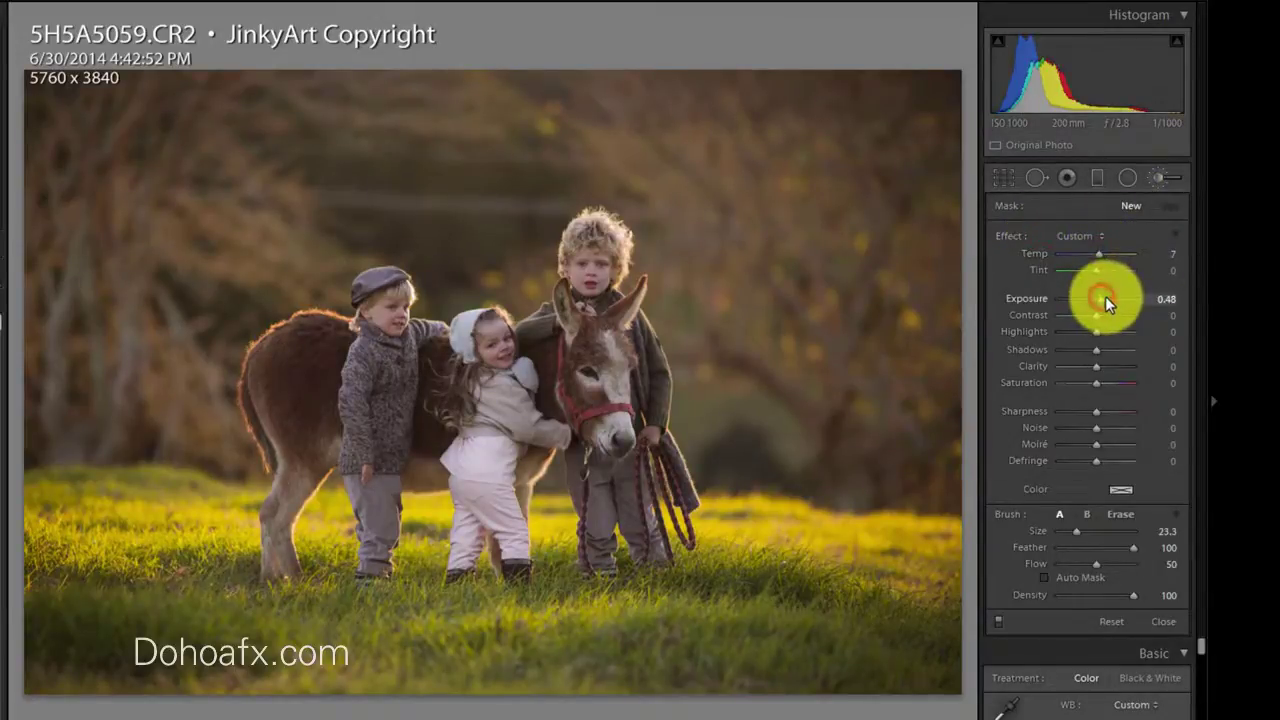
drag(1088, 530, 1090, 530)
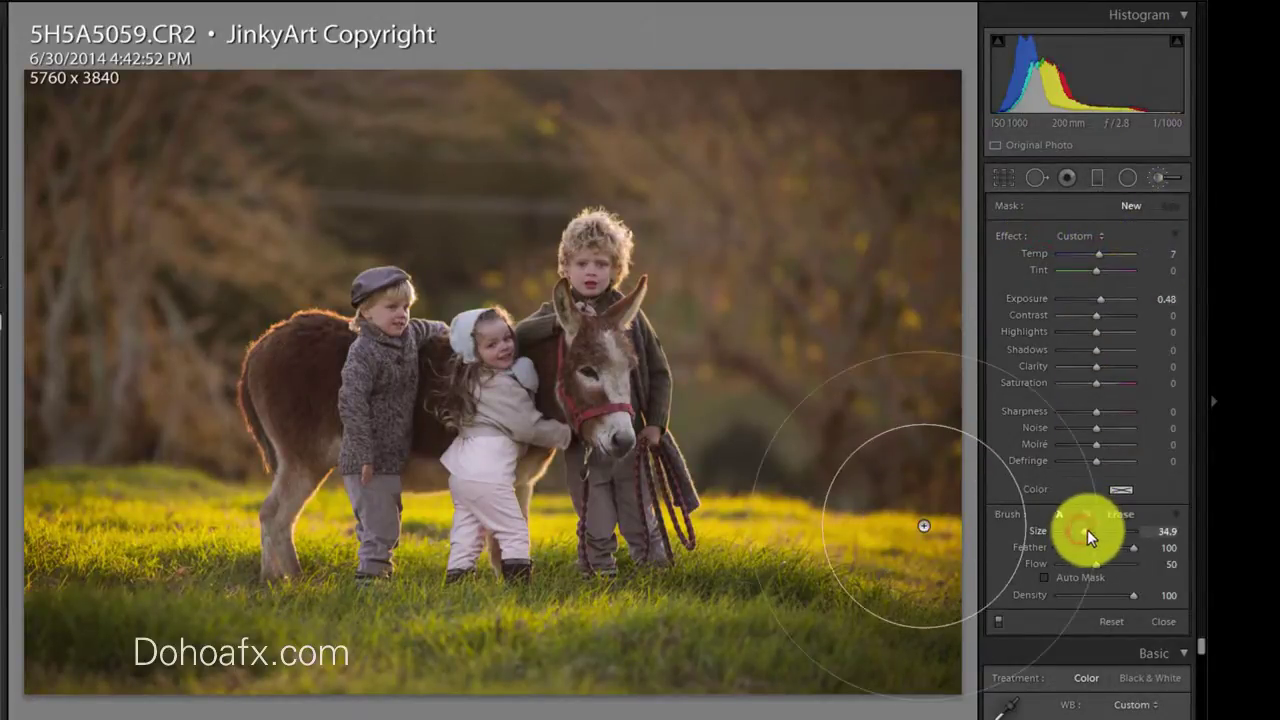
click(481, 381)
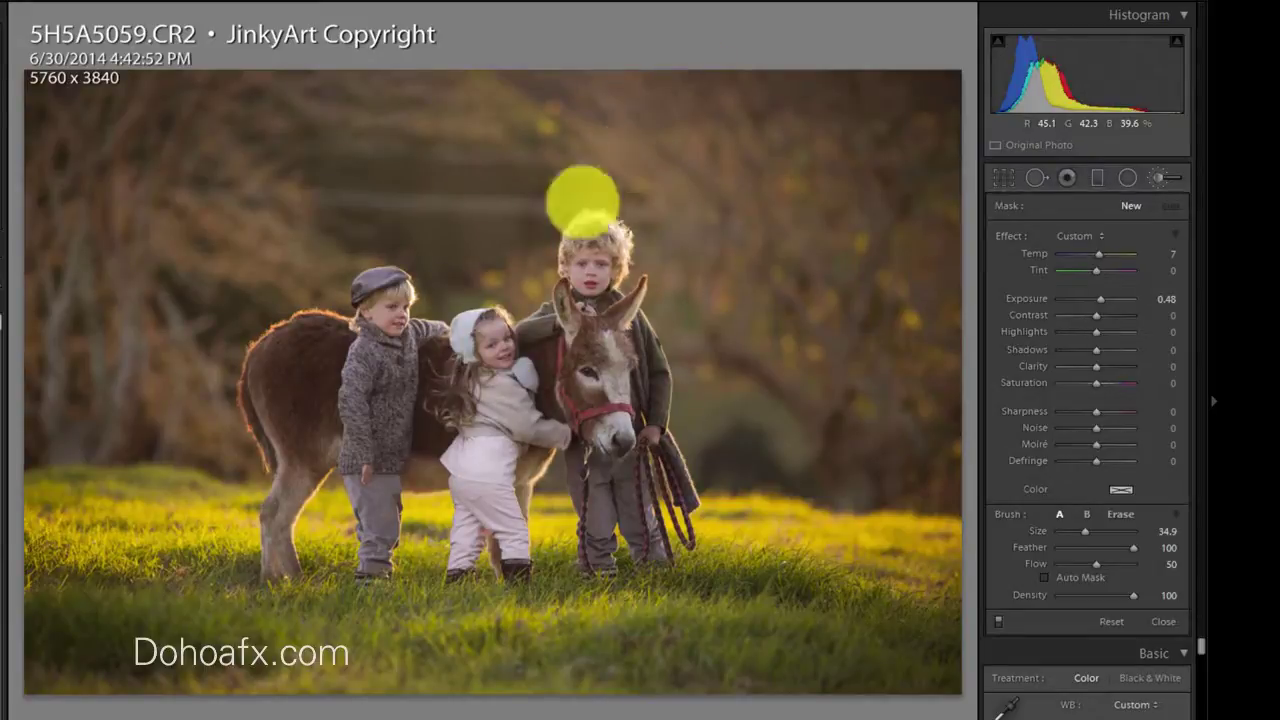
drag(508, 417, 500, 390)
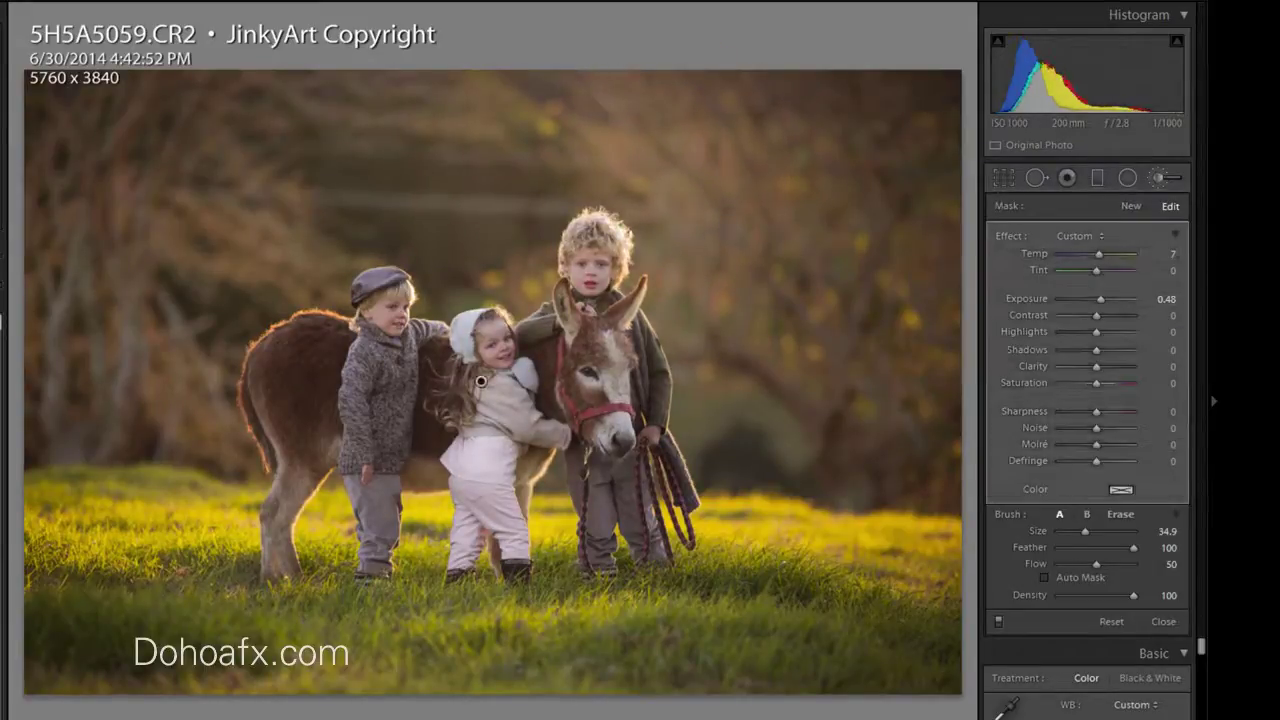
Paint a new brush adjustment with Temp 52 and Exposure 0.48 over the upper background trees
click(1131, 206)
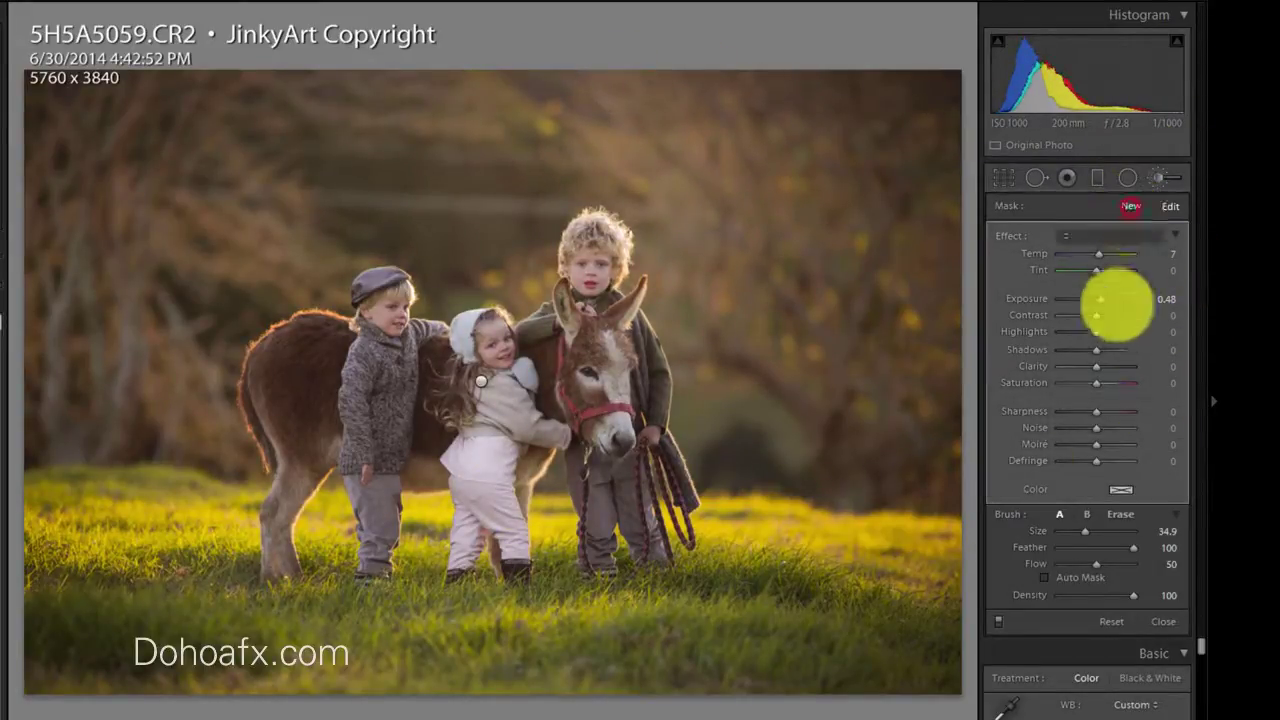
drag(1107, 255, 1115, 254)
click(694, 63)
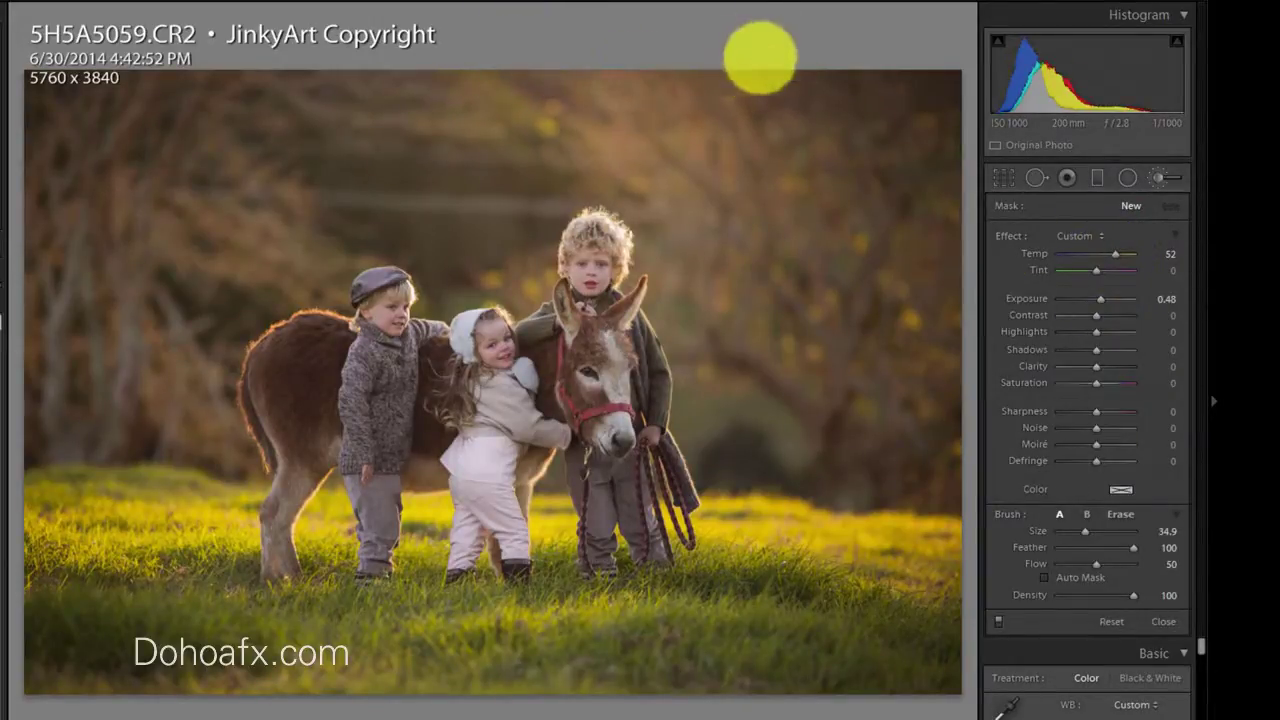
click(695, 76)
click(471, 131)
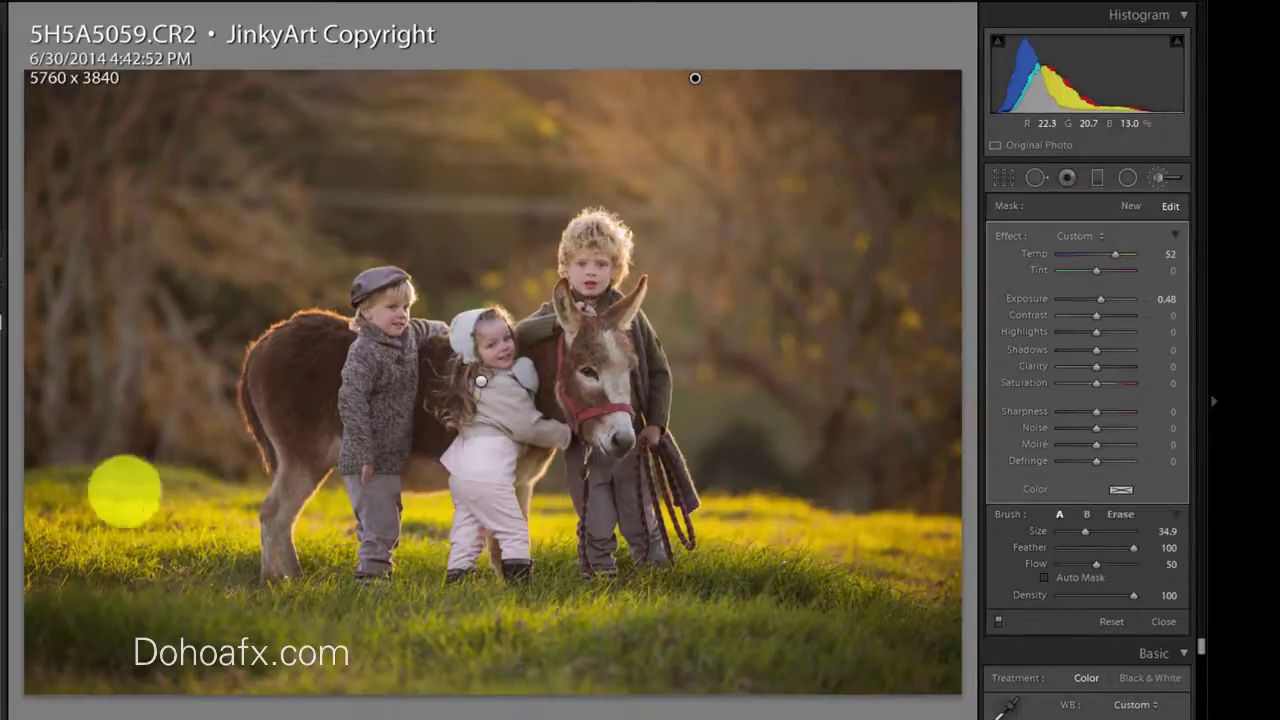
Paint the sunlit grass with a new size 10.6 brush adjustment using Temp 79, Tint 62, Exposure 1.33 and Saturation 36
click(1131, 205)
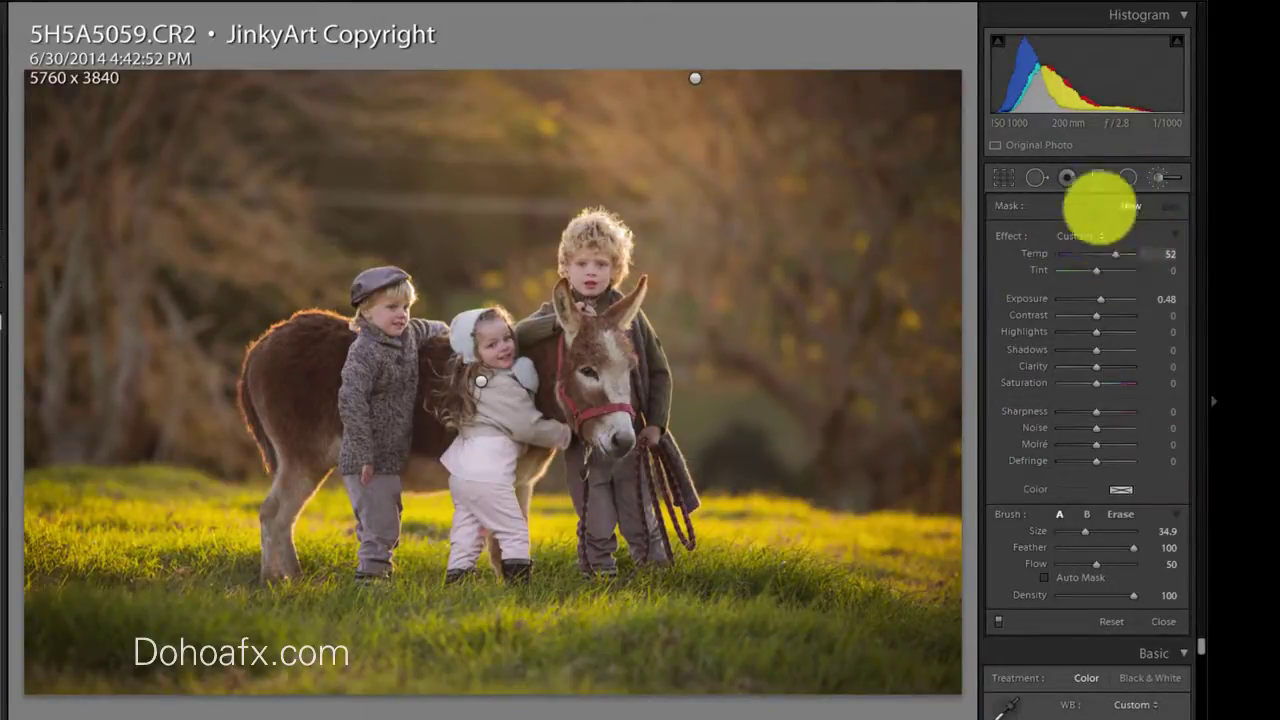
double_click(1041, 237)
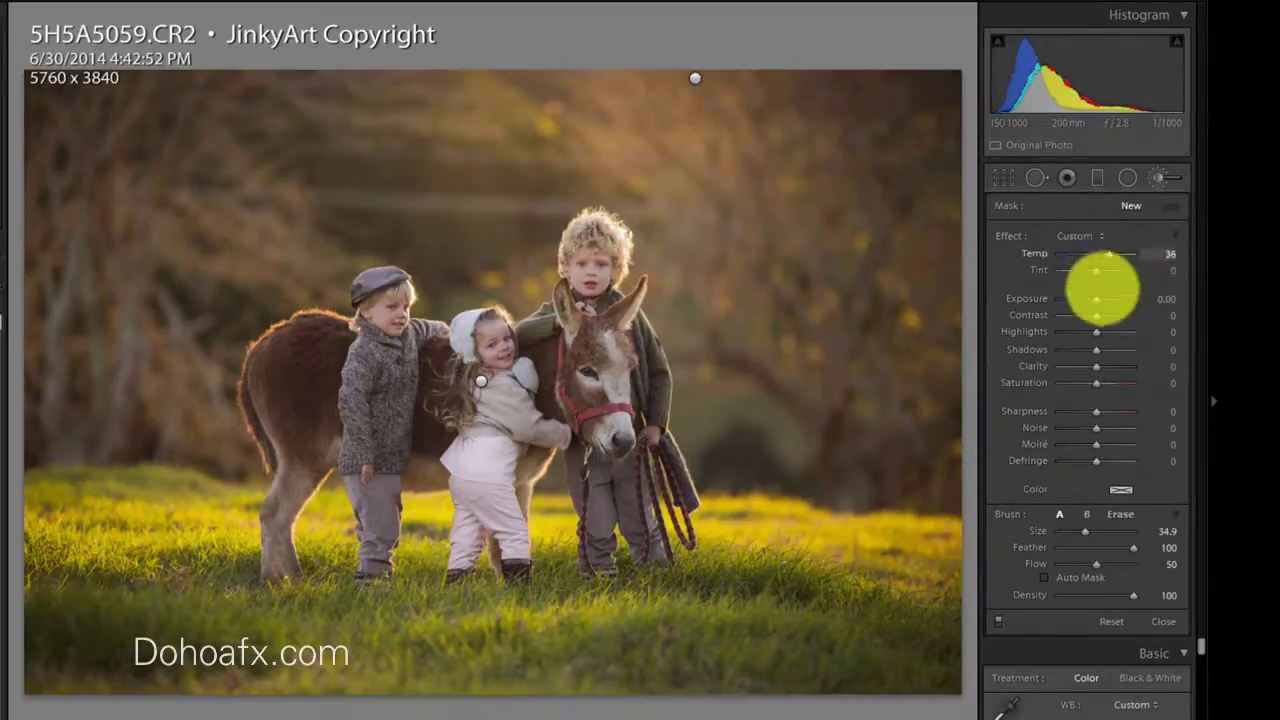
drag(1105, 298, 1108, 298)
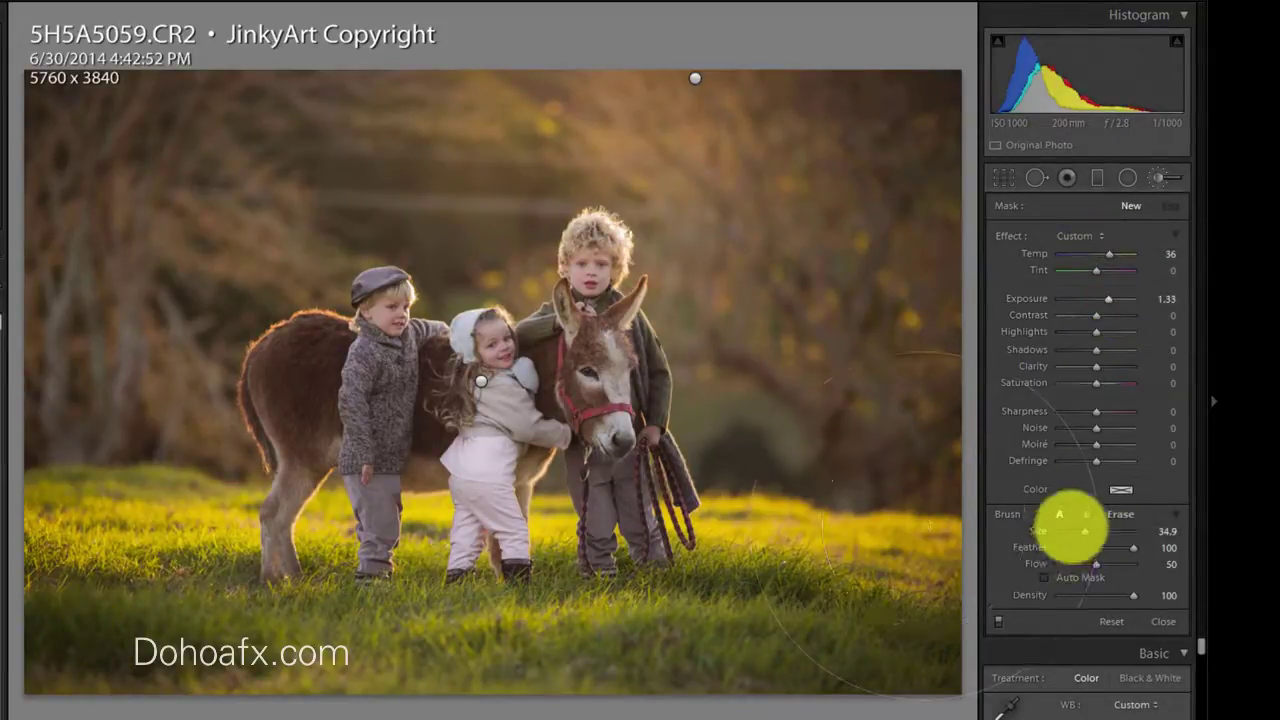
click(829, 573)
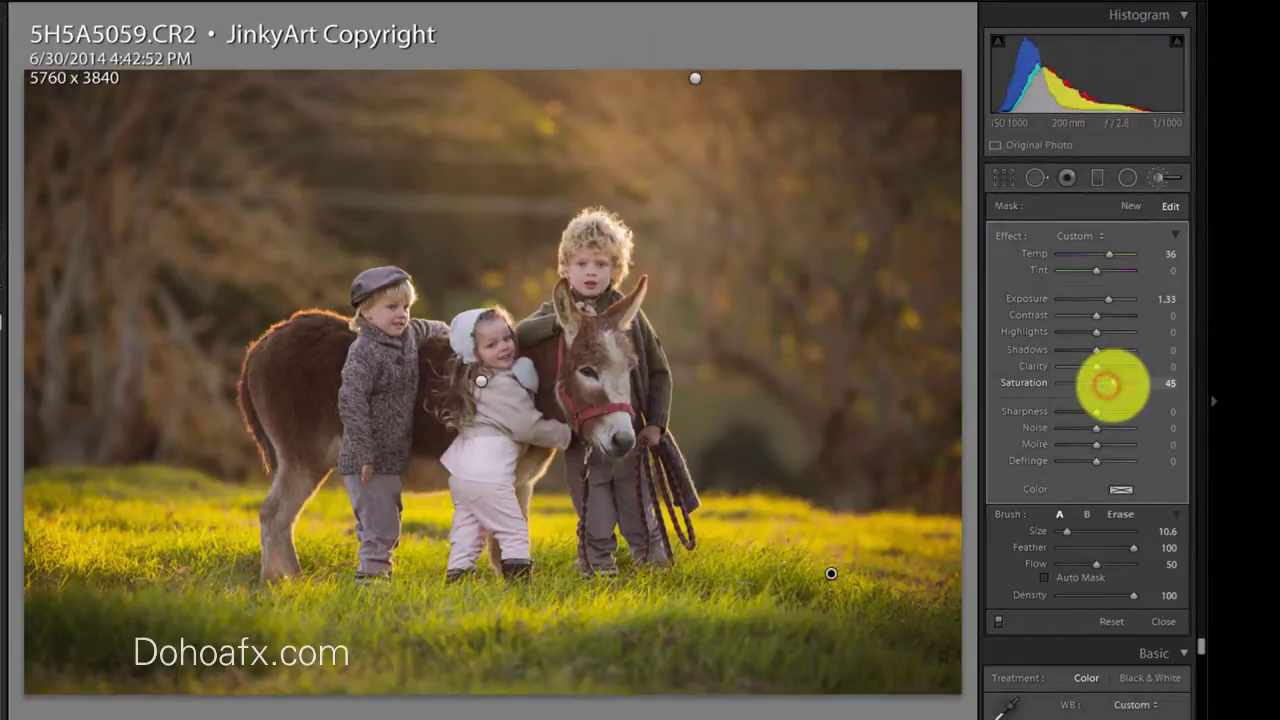
drag(1113, 382, 1116, 382)
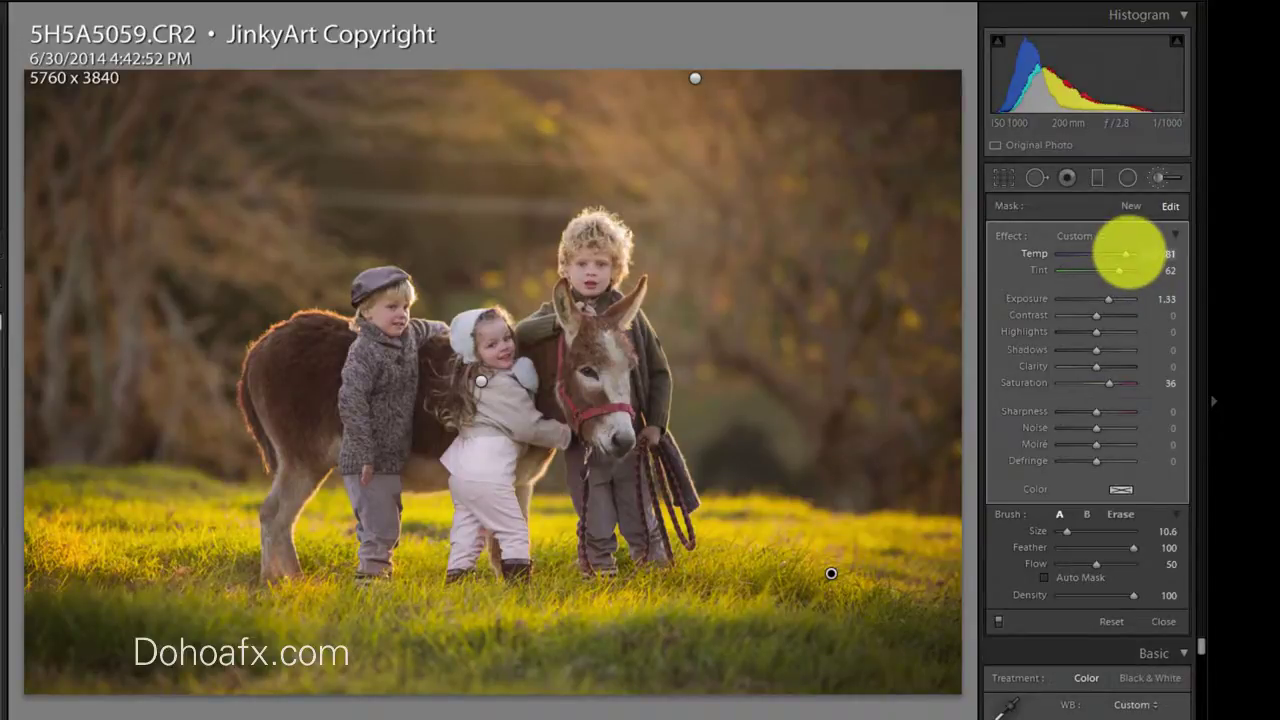
drag(1127, 254, 1124, 254)
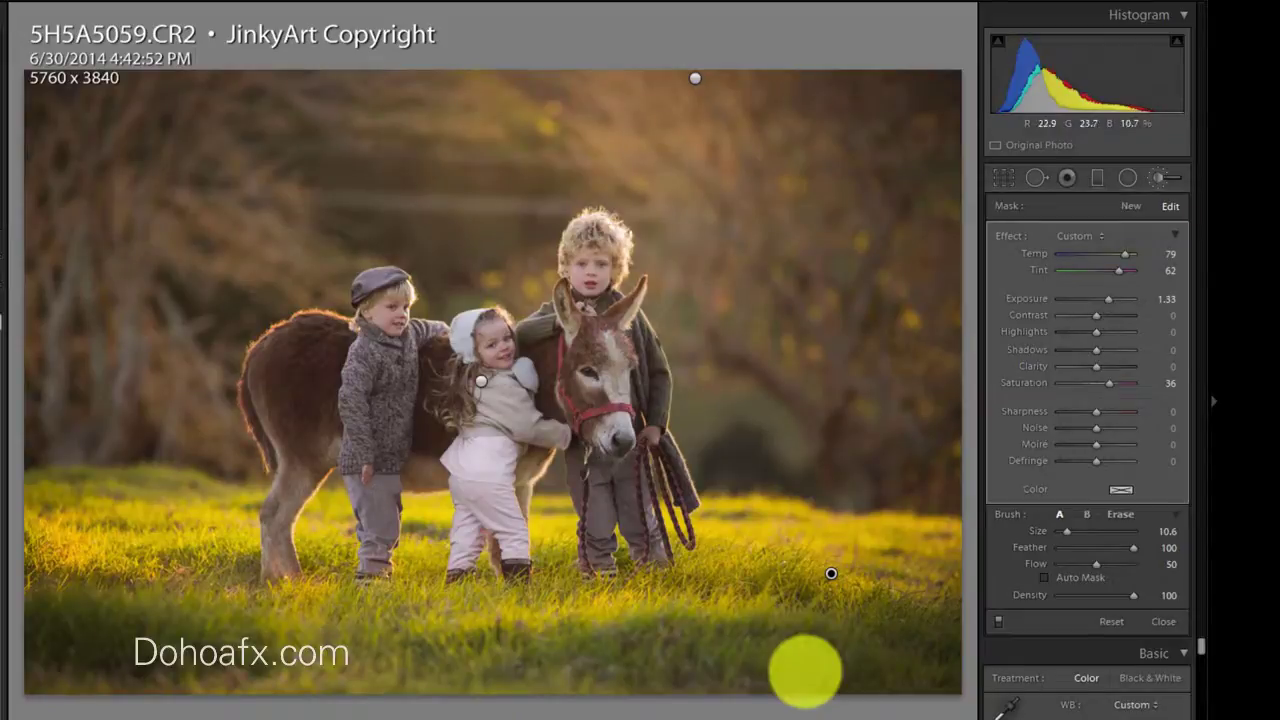
Lighten the dark foreground grass along the photo's lower edge with a new brush adjustment using Temp 64, Exposure 1.05 and Contrast 76
click(1132, 206)
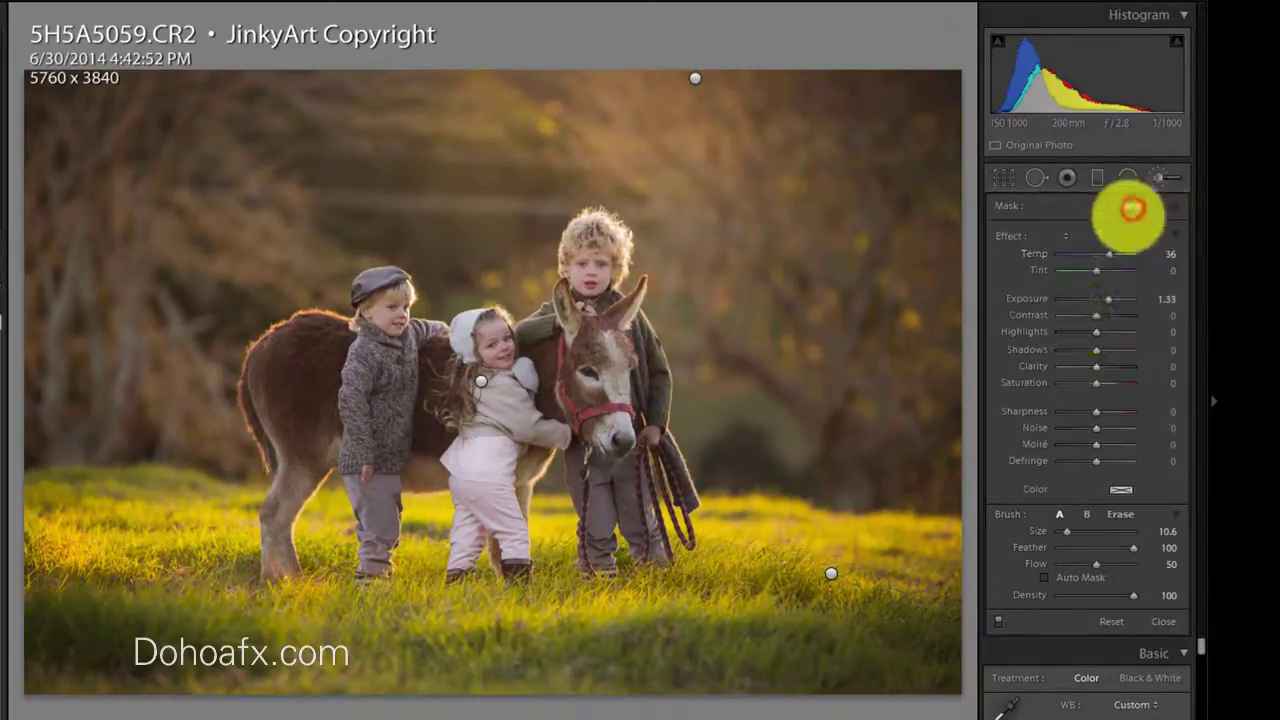
drag(1103, 254, 1105, 254)
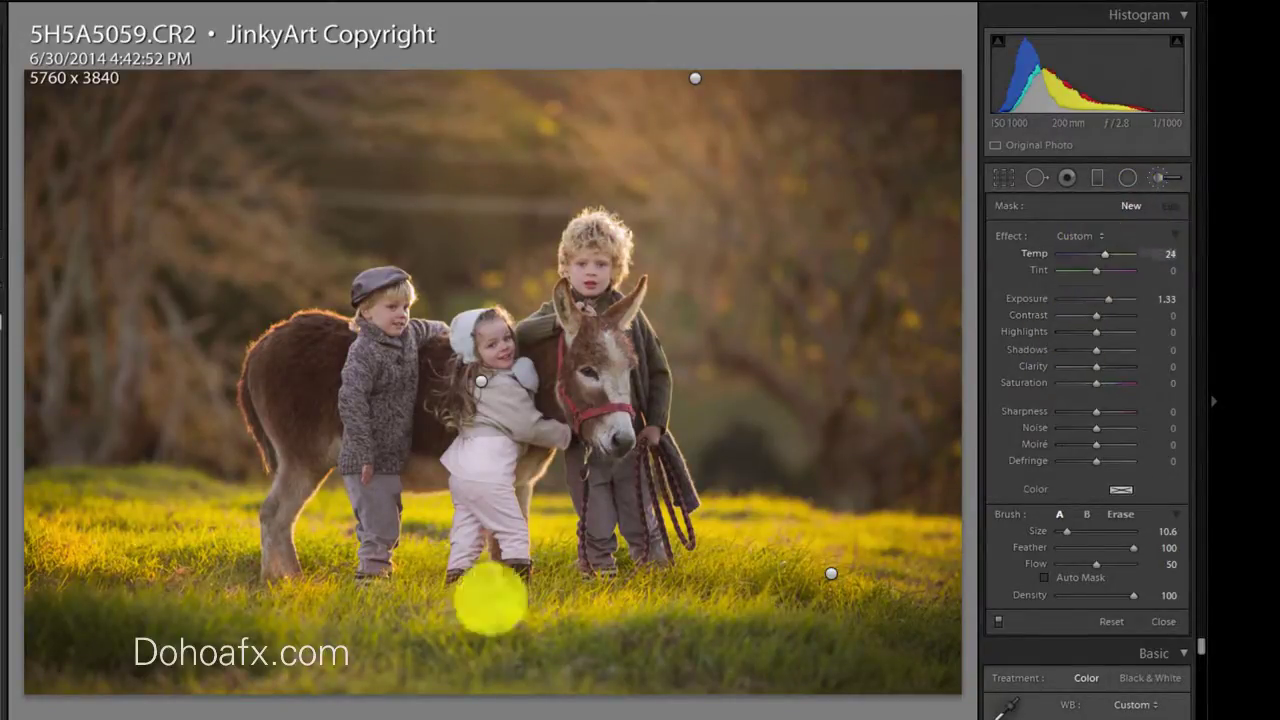
mouse_move(39, 645)
mouse_down()
mouse_move(147, 689)
mouse_move(194, 659)
mouse_move(283, 695)
mouse_move(834, 652)
mouse_move(606, 646)
mouse_move(726, 669)
mouse_move(93, 602)
mouse_up()
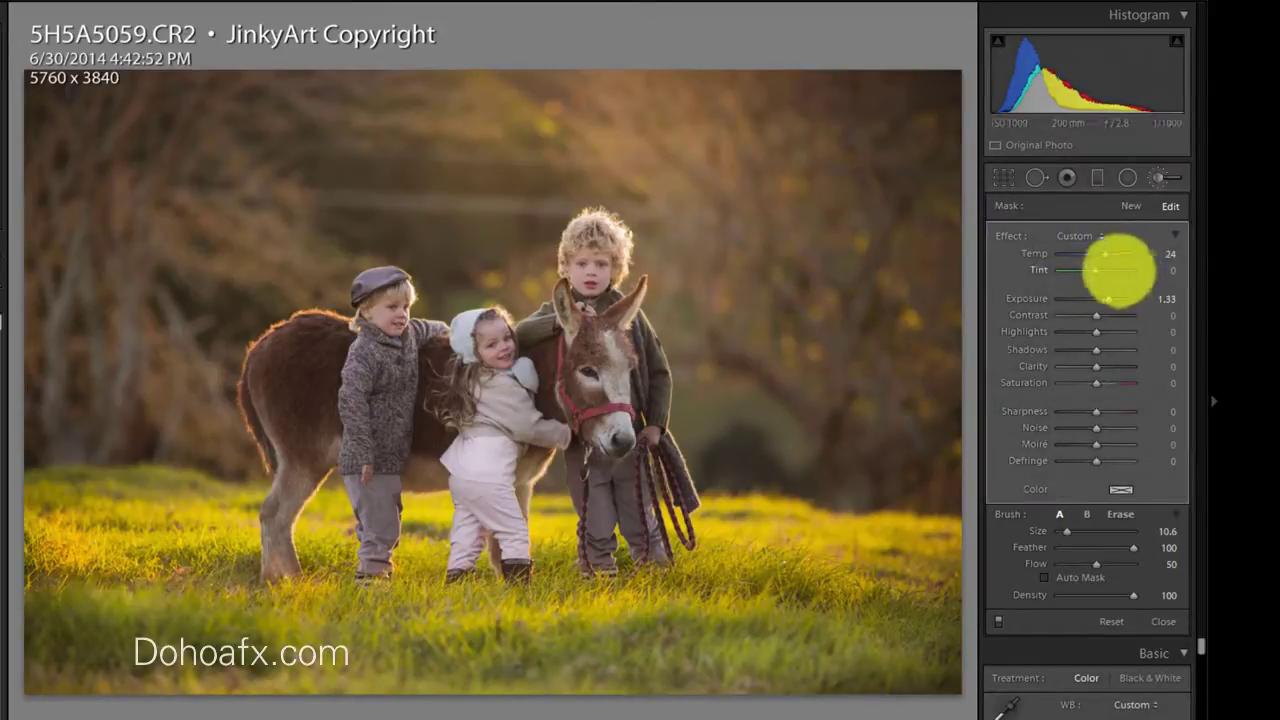
drag(1103, 296, 1100, 296)
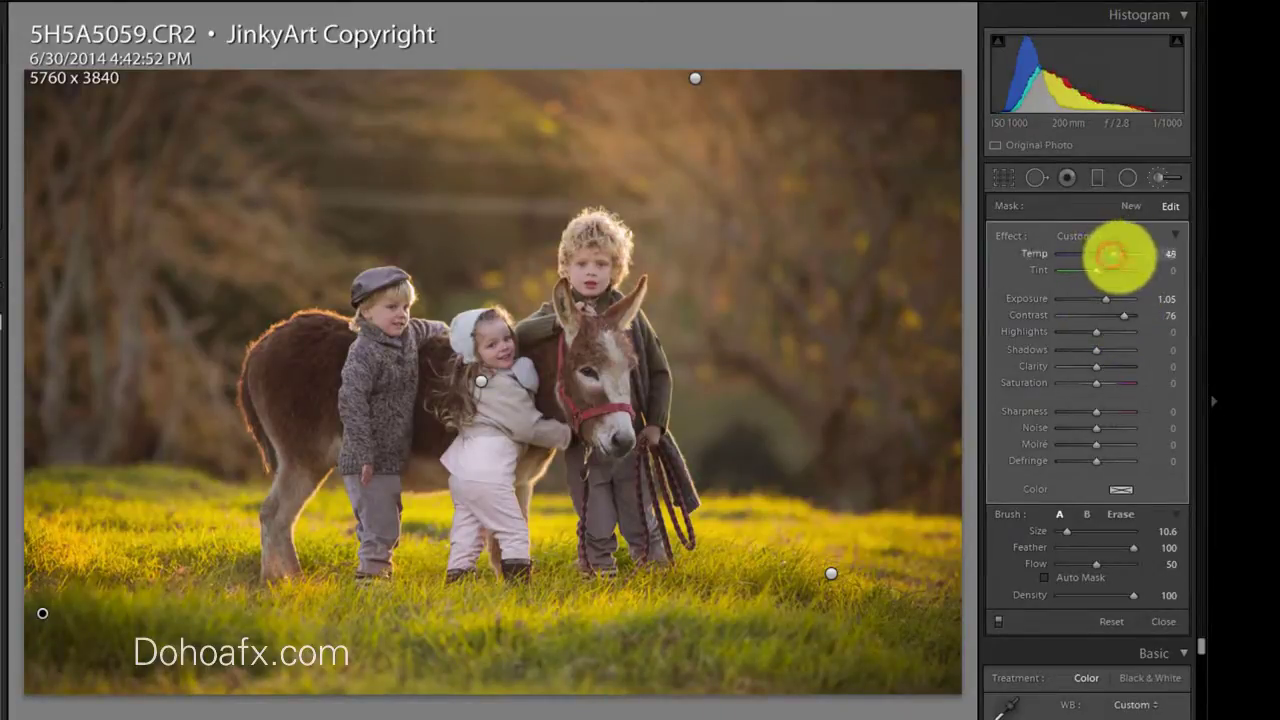
drag(1128, 256, 1122, 256)
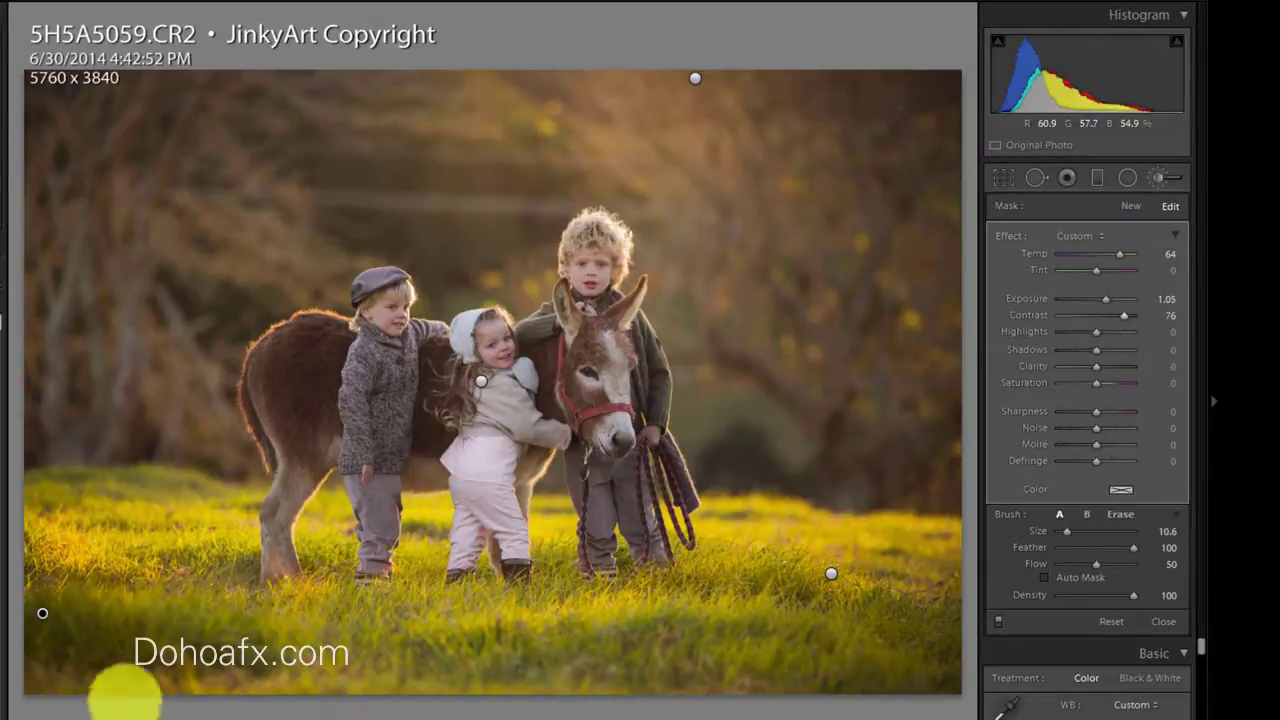
click(948, 635)
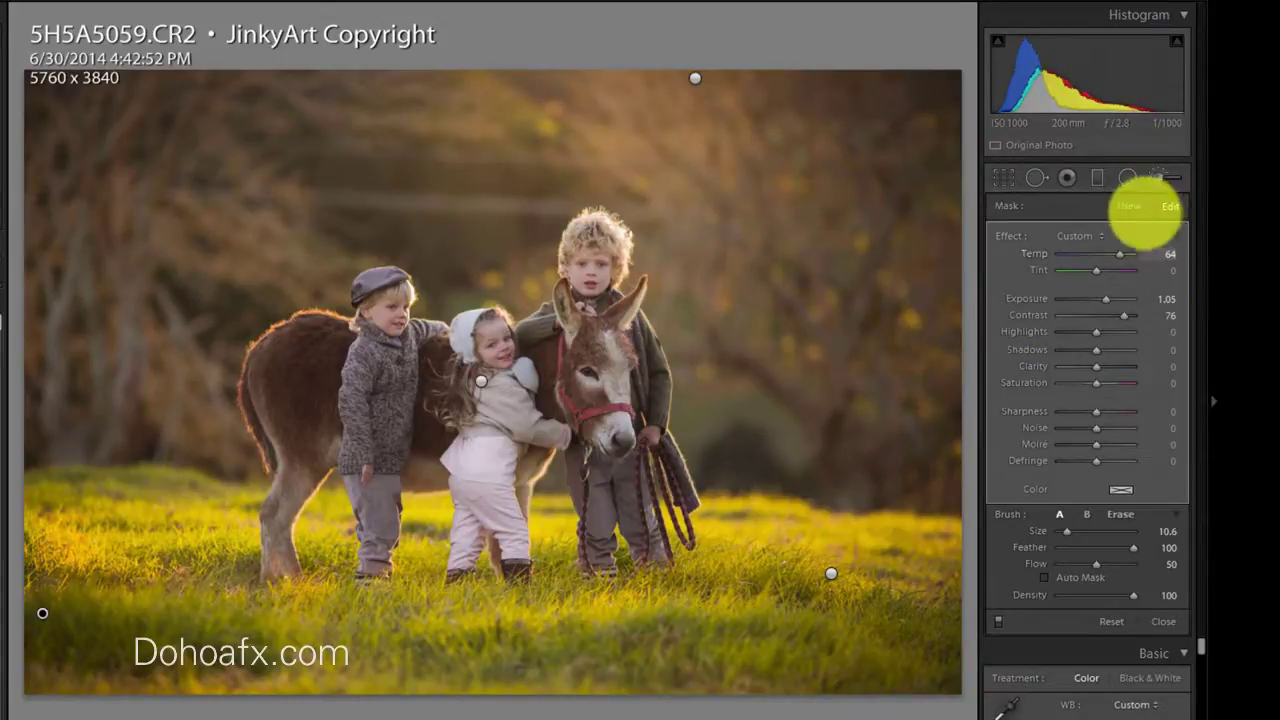
Set up a new brush adjustment with Temp -33, Exposure -0.38, Contrast -48, Highlights -33, Saturation -38 and Sharpness -12
click(1129, 205)
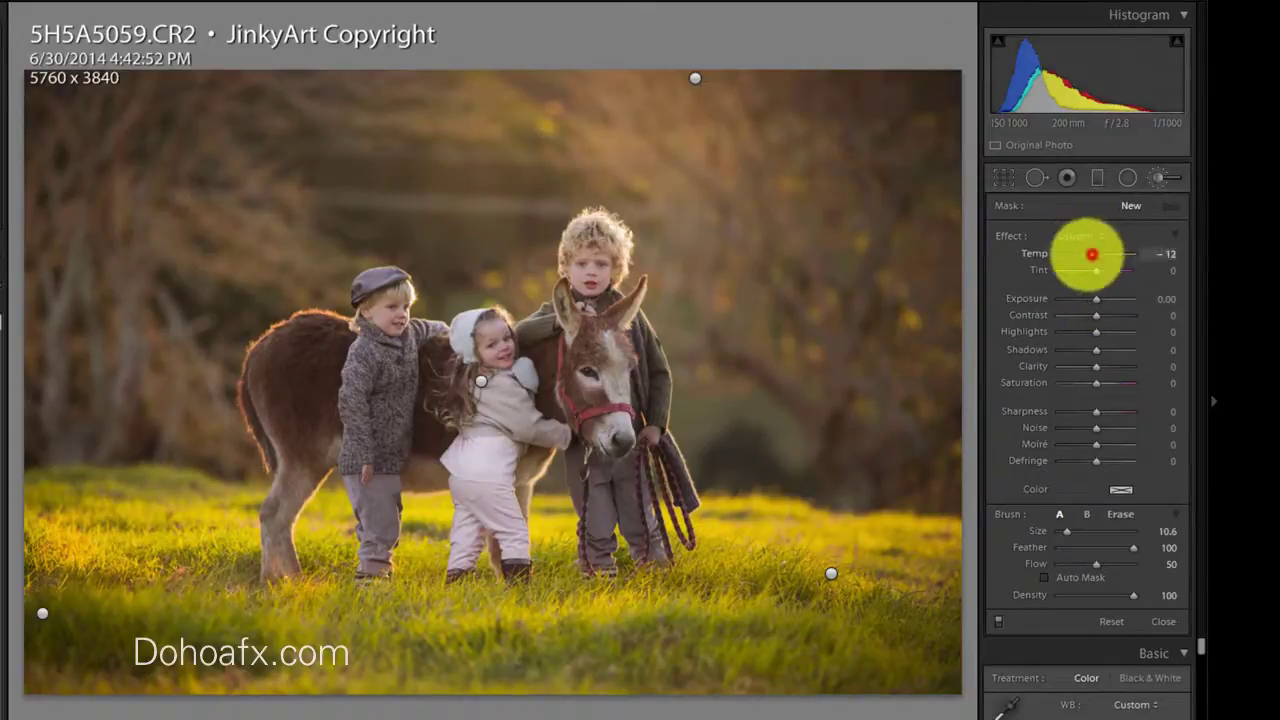
drag(1089, 254, 1084, 254)
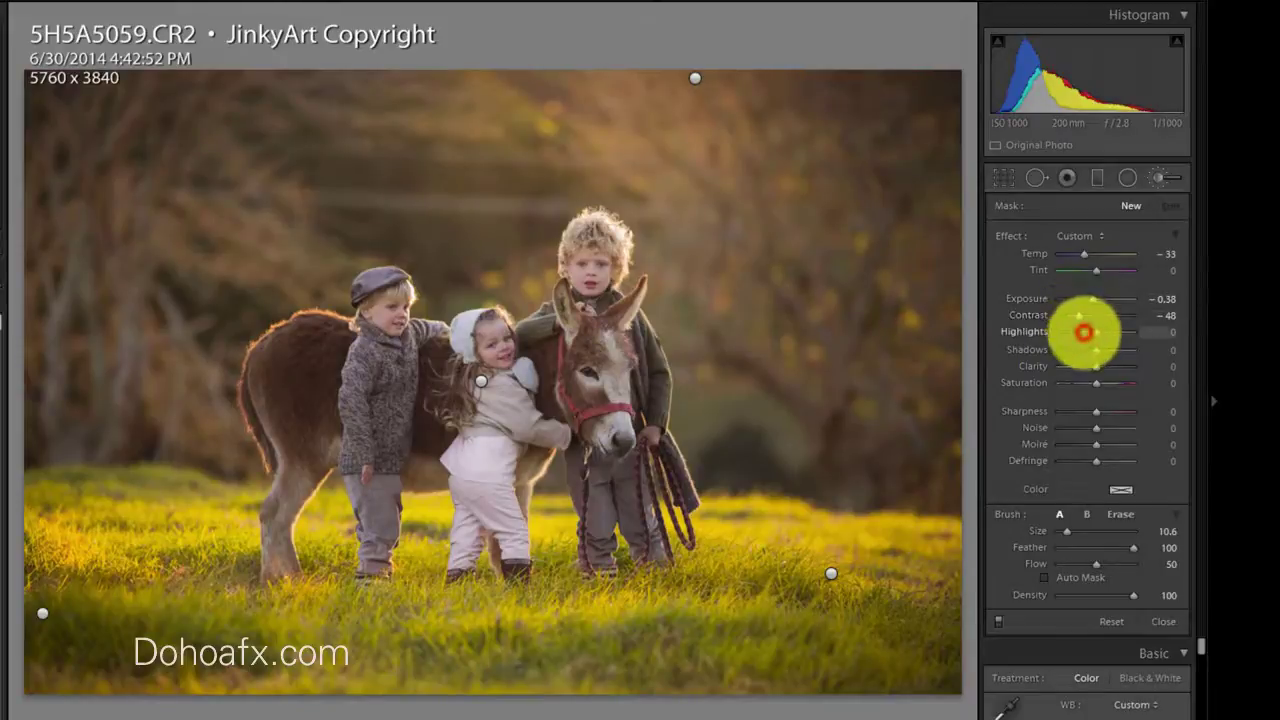
click(1086, 411)
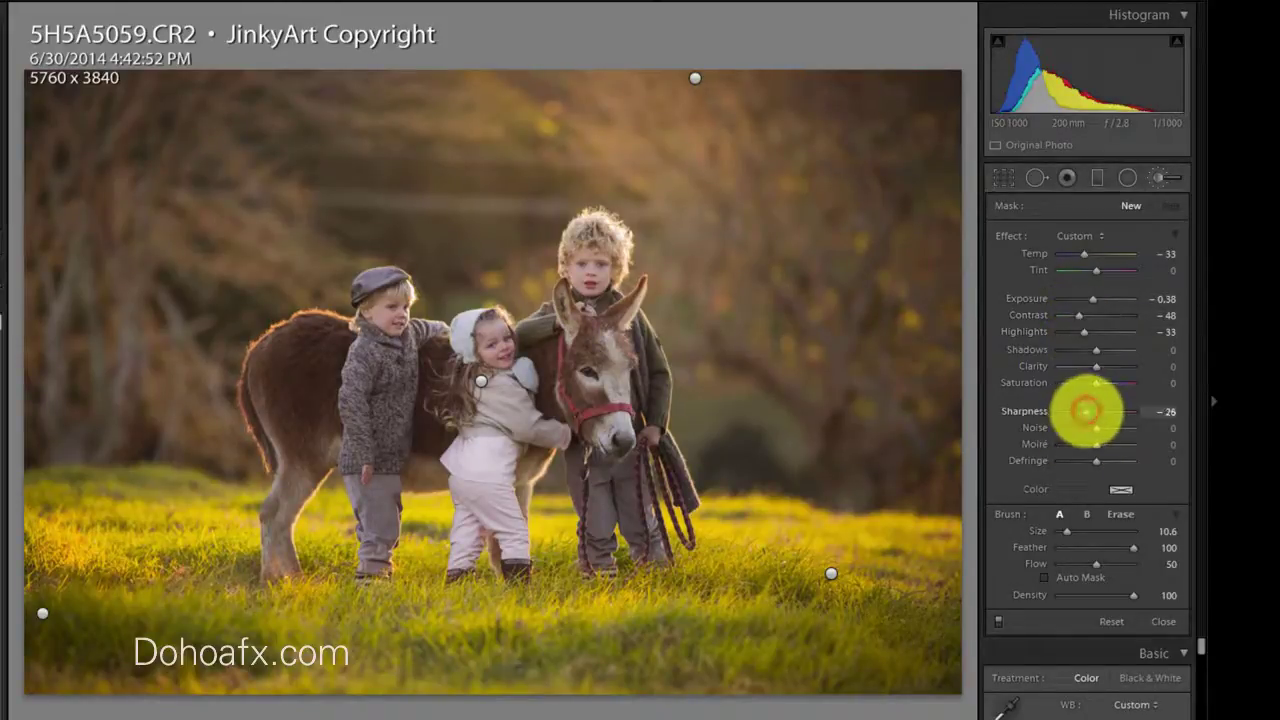
click(1083, 384)
drag(1082, 384, 1084, 384)
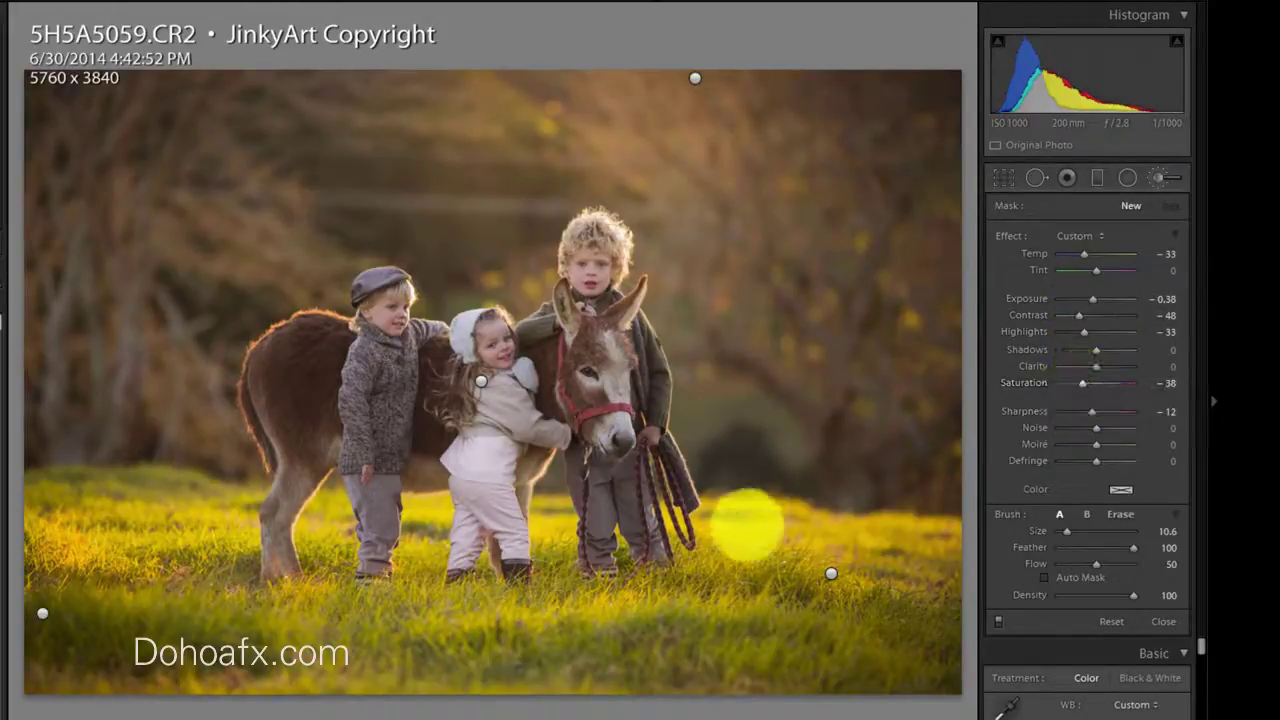
Paint the muting brush over the bright yellow band of grass behind and between the children and donkey
mouse_move(732, 526)
mouse_down()
mouse_move(884, 524)
mouse_move(972, 547)
mouse_move(247, 537)
mouse_move(243, 516)
mouse_move(234, 537)
mouse_move(191, 526)
mouse_up()
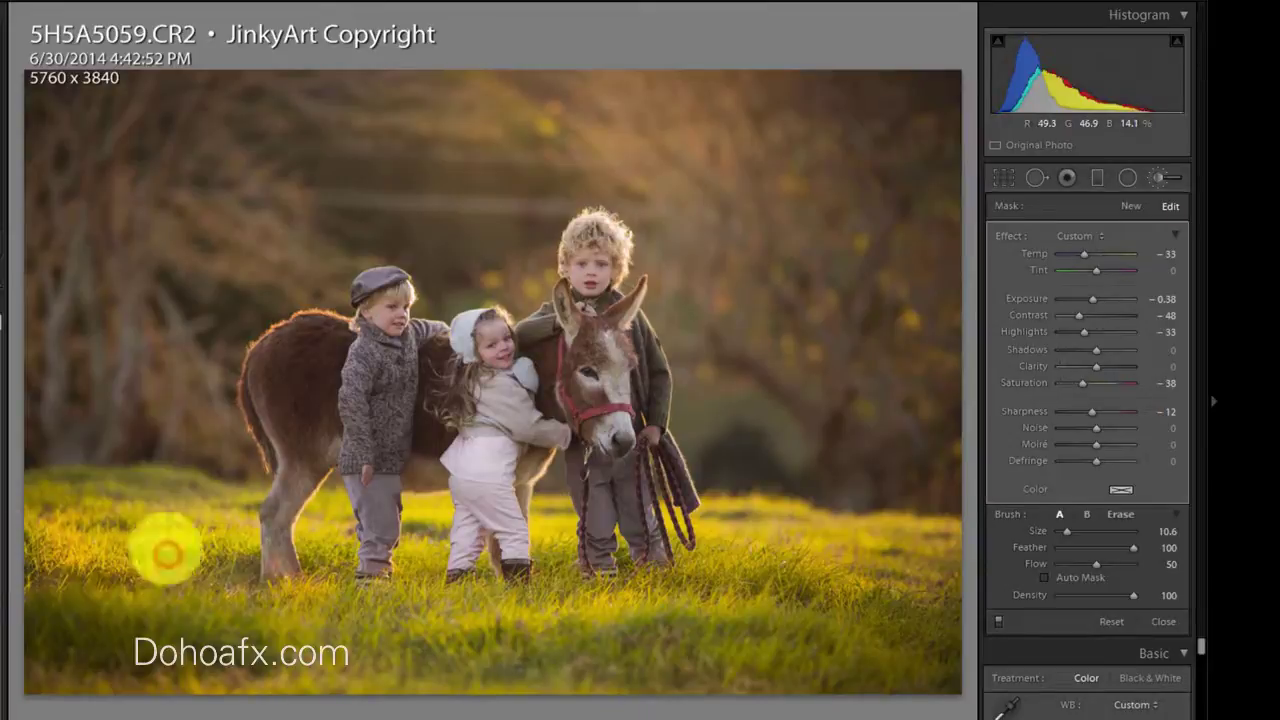
click(323, 527)
drag(434, 502, 760, 526)
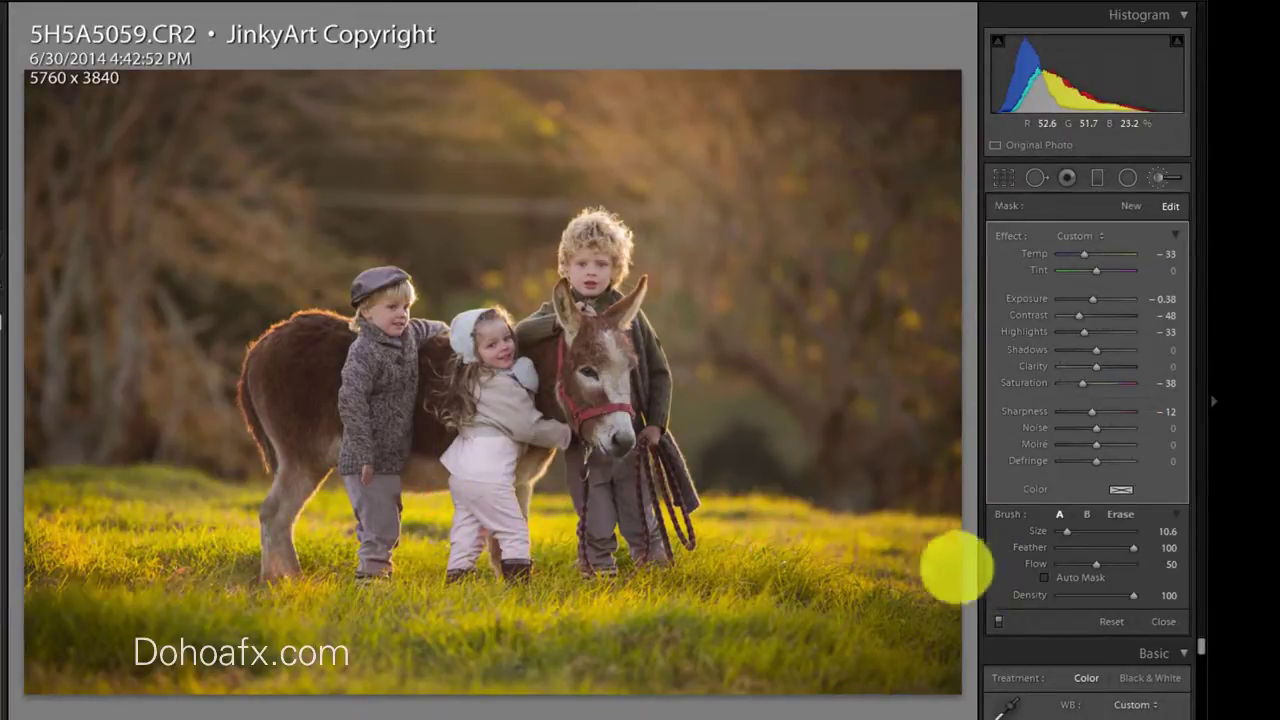
drag(215, 536, 0, 541)
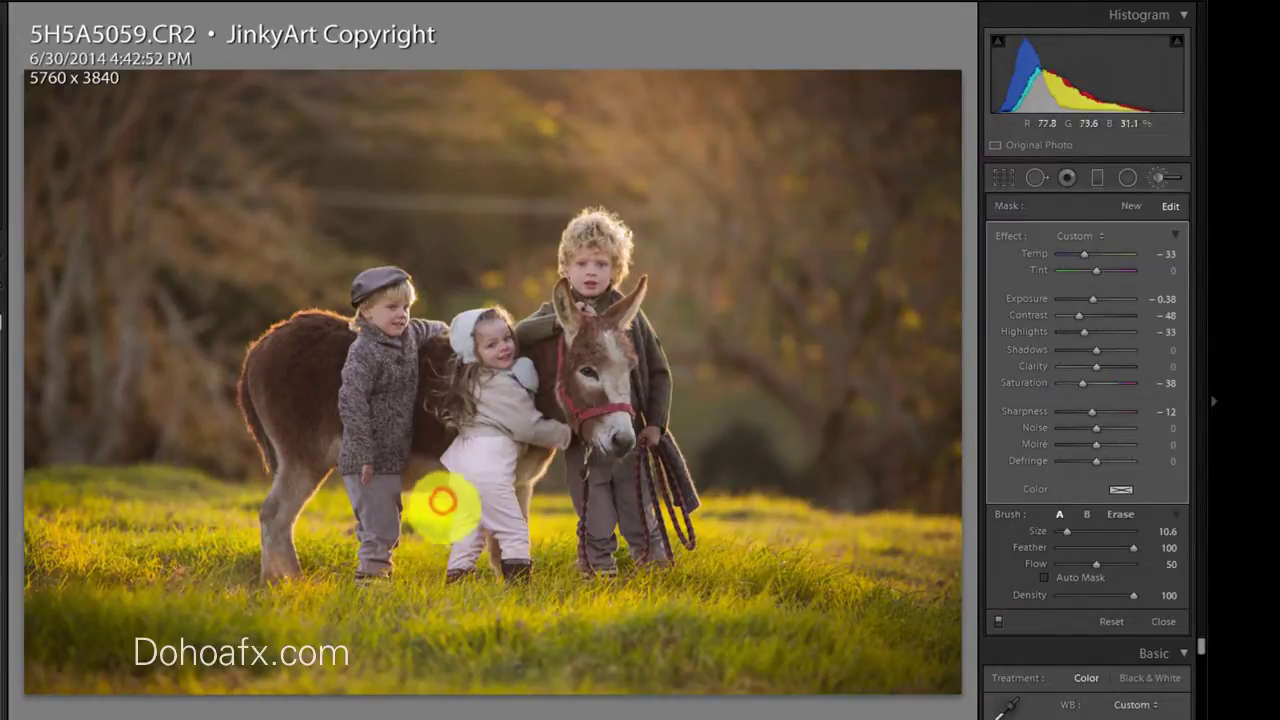
click(760, 535)
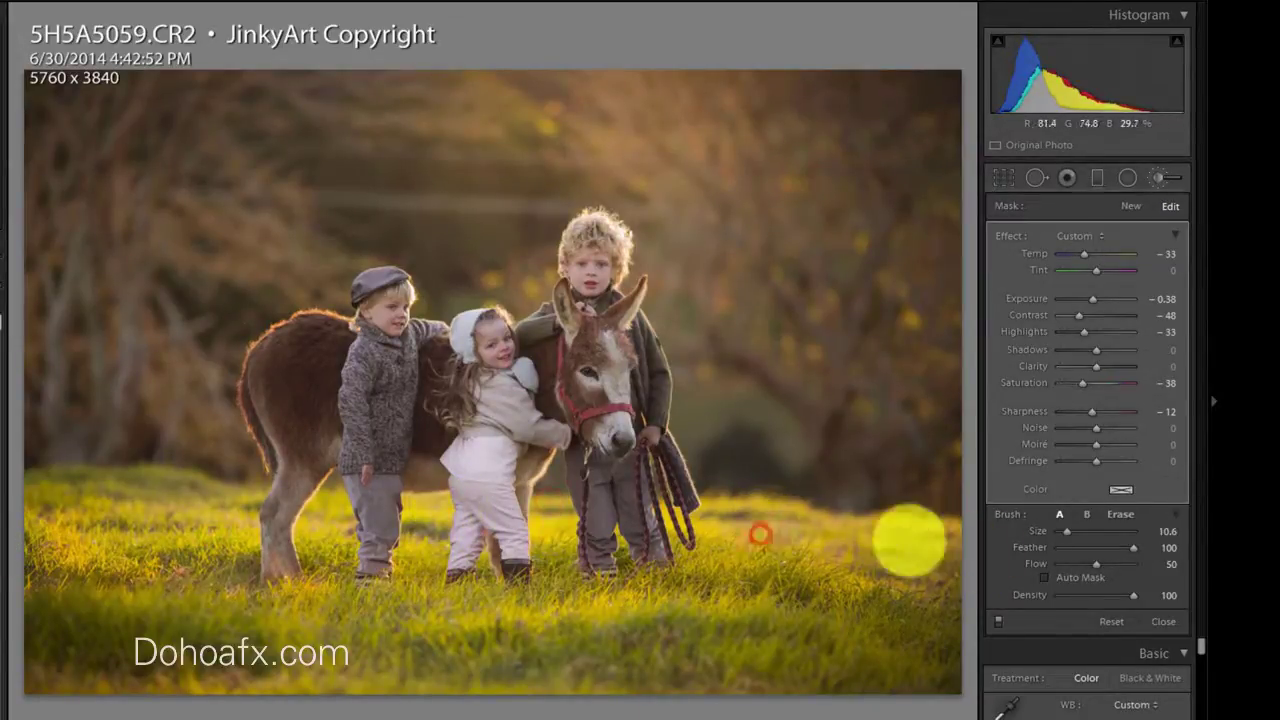
click(237, 511)
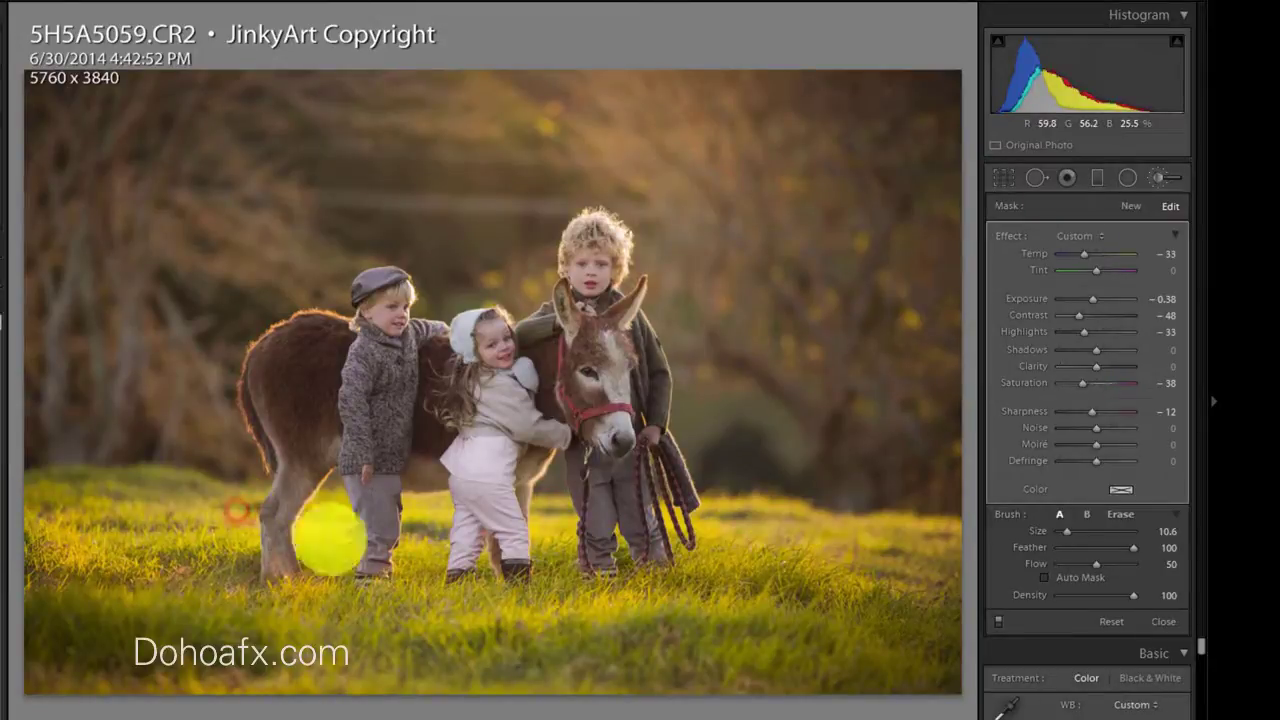
click(452, 512)
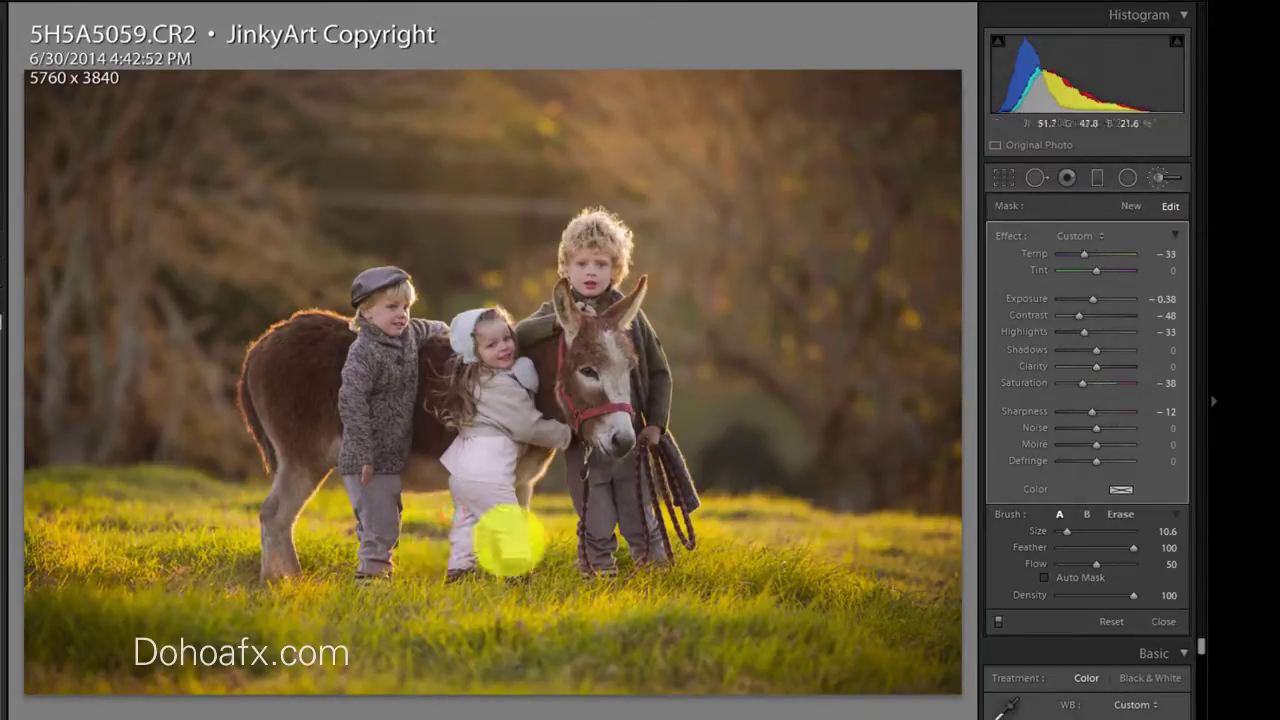
click(229, 525)
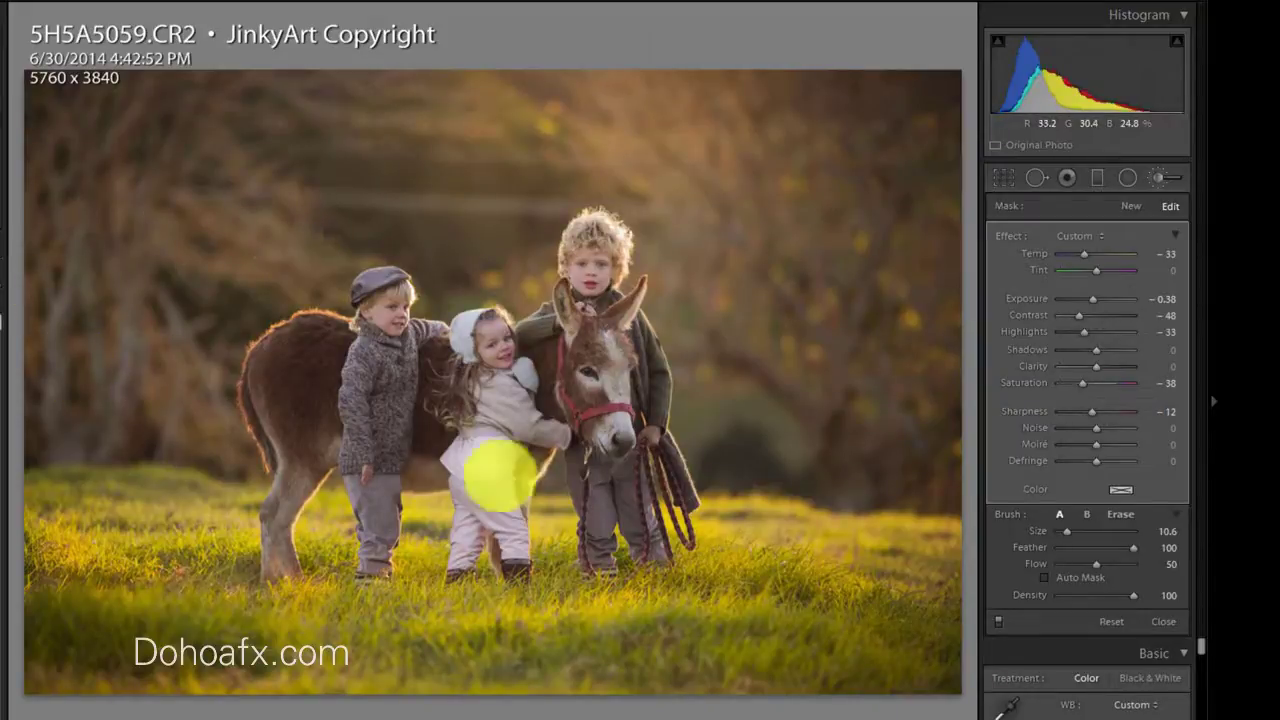
click(213, 528)
click(337, 513)
click(426, 506)
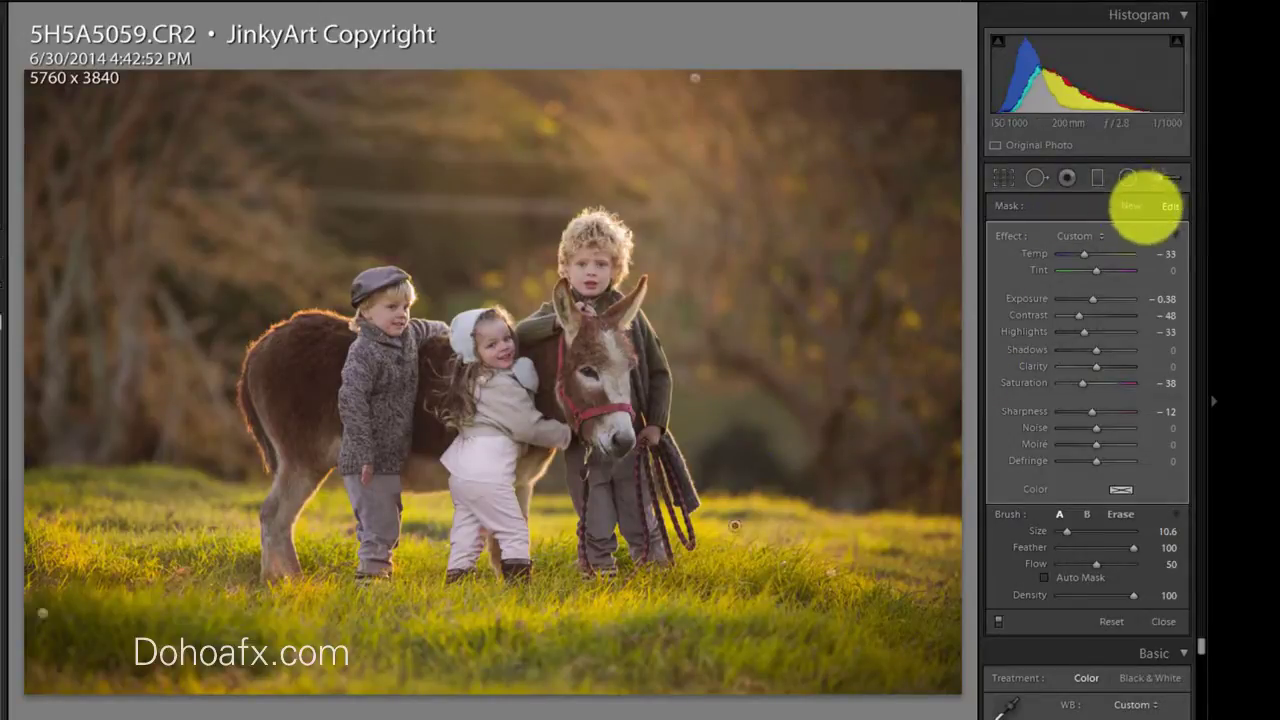
Paint a new warming brush adjustment over the background trees and set its Temp to 83
click(1131, 206)
click(1039, 235)
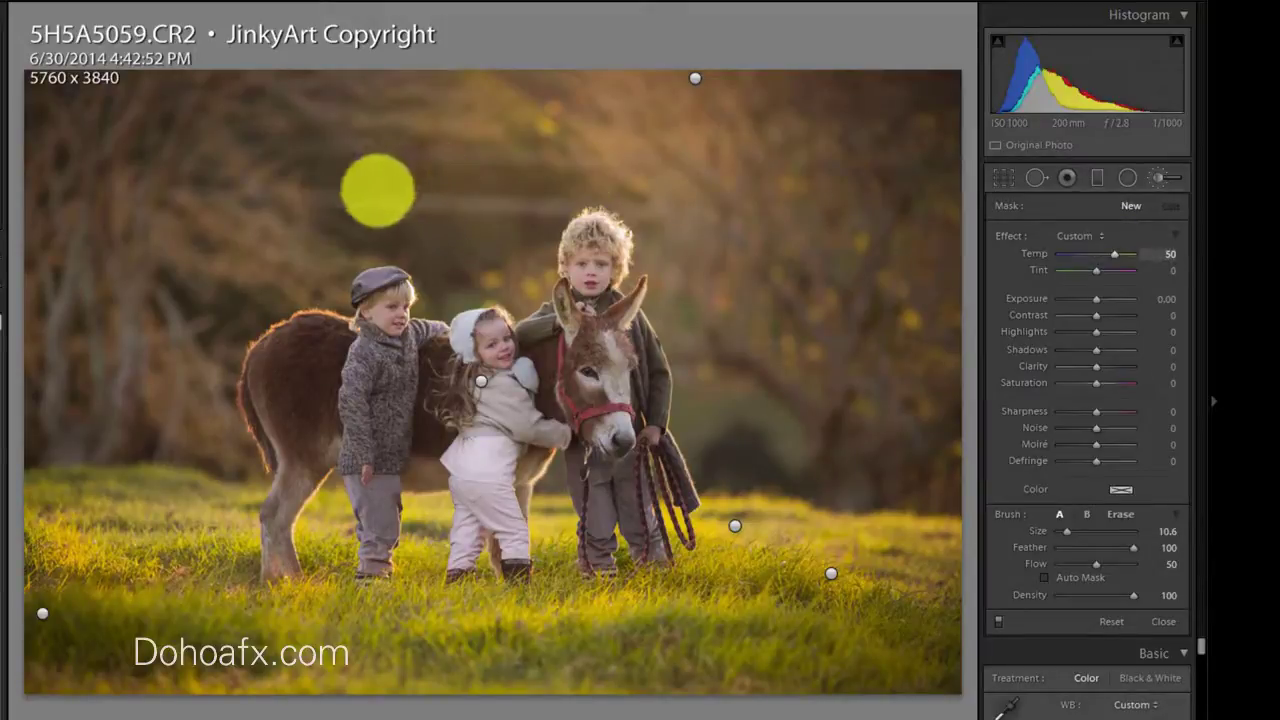
mouse_move(347, 232)
mouse_down()
mouse_move(318, 283)
mouse_move(231, 305)
mouse_move(209, 358)
mouse_move(226, 457)
mouse_move(126, 443)
mouse_move(7, 319)
mouse_move(84, 126)
mouse_move(107, 290)
mouse_move(214, 180)
mouse_move(370, 181)
mouse_move(503, 220)
mouse_move(443, 181)
mouse_move(692, 167)
mouse_move(723, 224)
mouse_move(666, 254)
mouse_move(690, 309)
mouse_move(717, 476)
mouse_move(912, 459)
mouse_move(819, 412)
mouse_move(823, 256)
mouse_move(888, 43)
mouse_move(817, 96)
mouse_move(810, 59)
mouse_move(707, 93)
mouse_move(743, 52)
mouse_move(503, 151)
mouse_move(514, 192)
mouse_move(473, 254)
mouse_move(438, 270)
mouse_move(379, 199)
mouse_move(325, 195)
mouse_move(137, 307)
mouse_move(74, 223)
mouse_move(86, 71)
mouse_up()
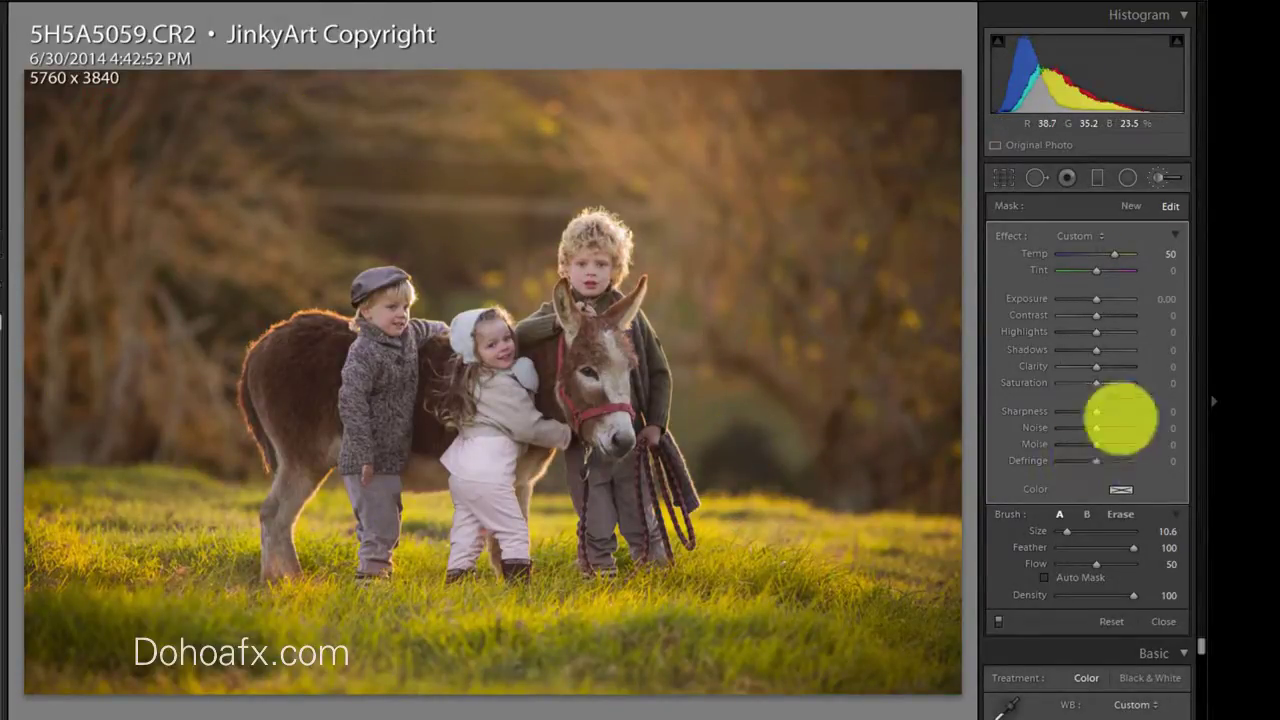
mouse_move(1128, 255)
mouse_down()
mouse_move(1154, 263)
mouse_move(1126, 264)
mouse_up()
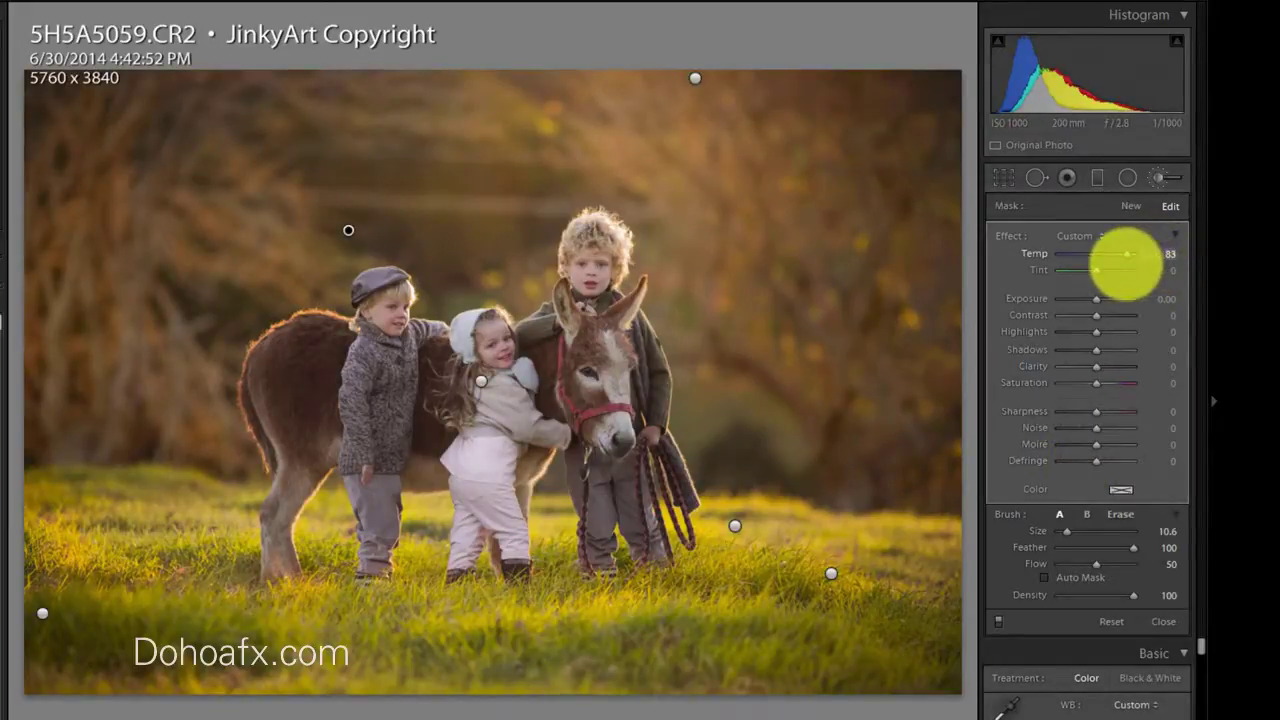
Extend the background warming brush at Temp 79 over the trees beside the tallest boy, close it and compare before and after
click(665, 312)
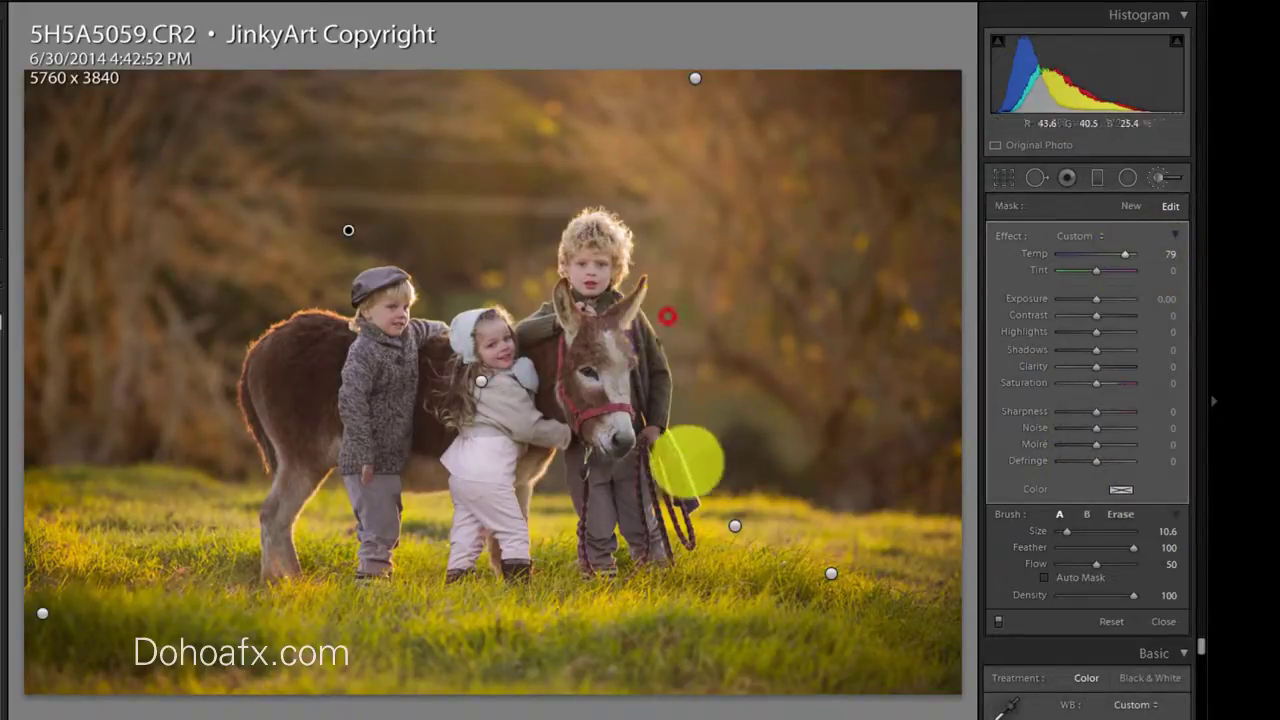
click(787, 462)
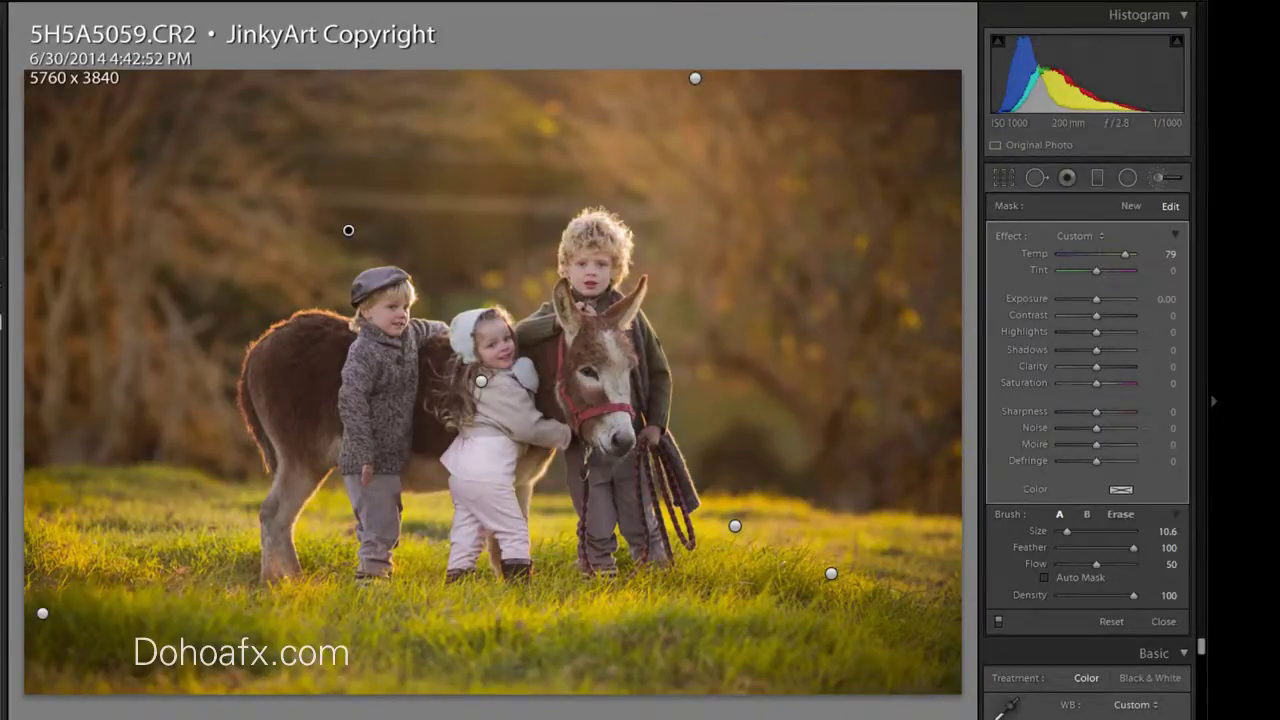
click(890, 719)
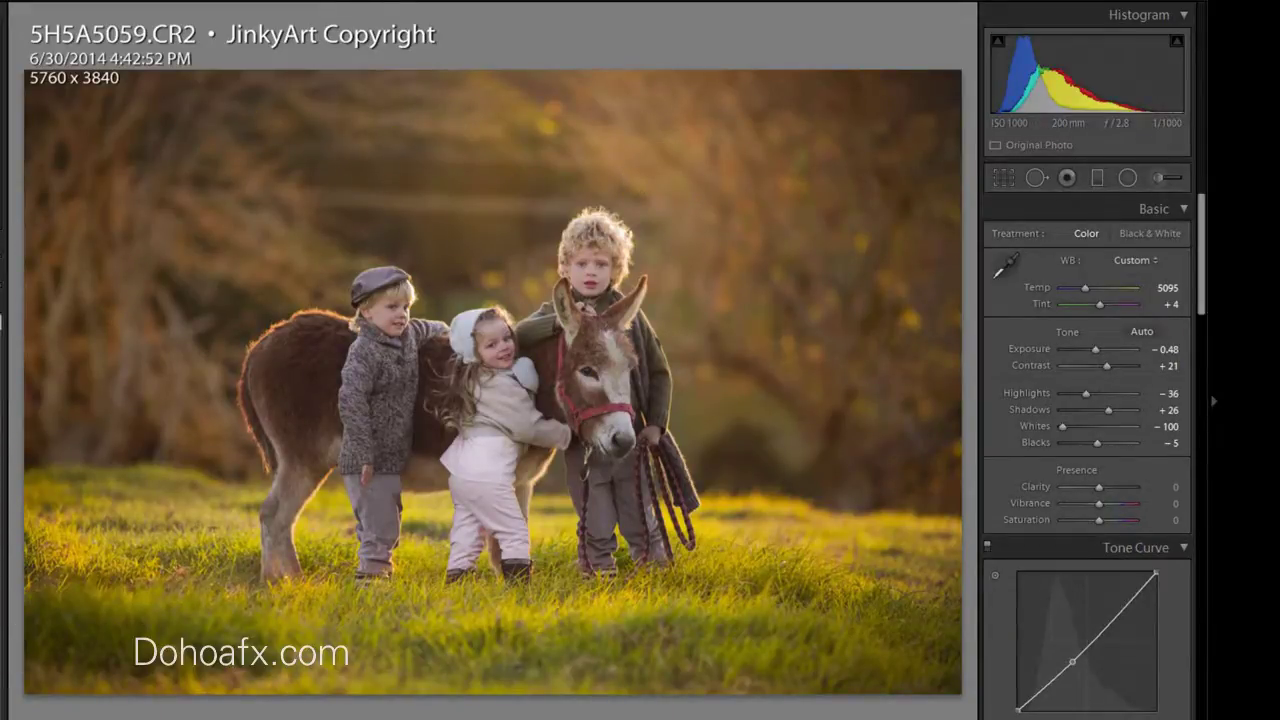
key(y)
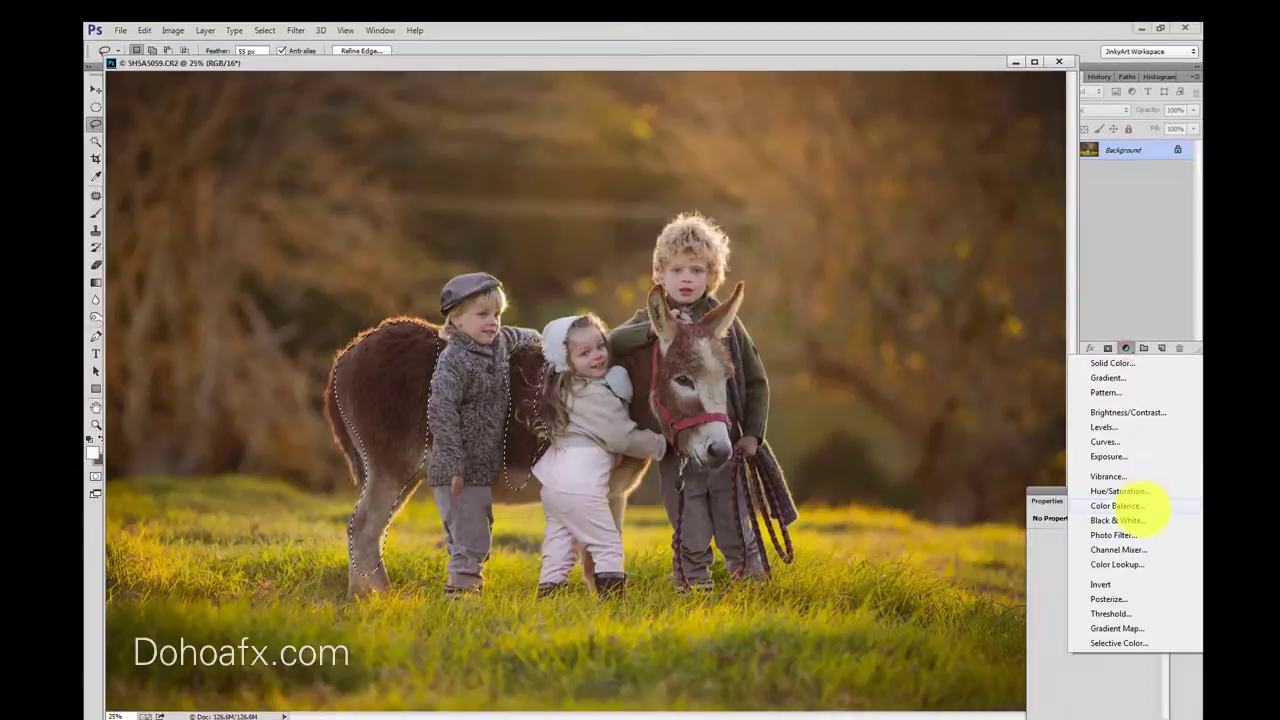
Switch to Photoshop and add a Color Balance adjustment for the selected donkey body with midtones Cyan/Red +5 and Yellow/Blue -10
click(1137, 502)
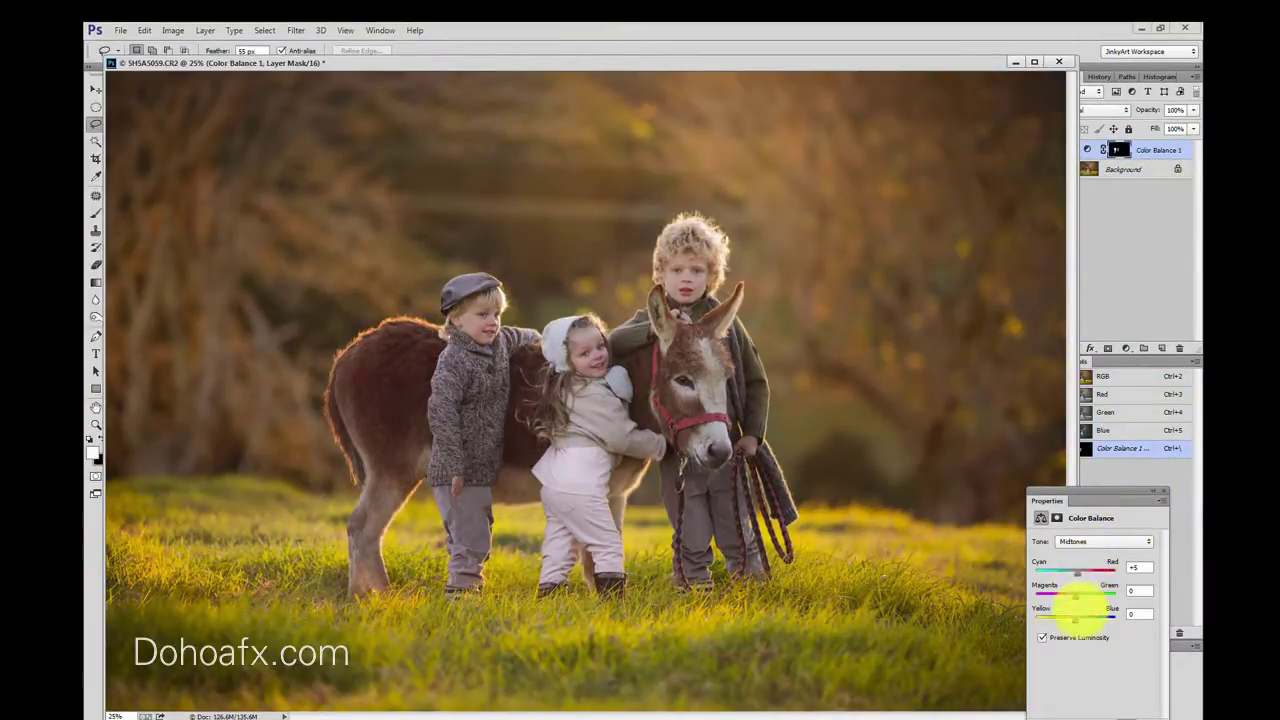
drag(1070, 617, 1075, 616)
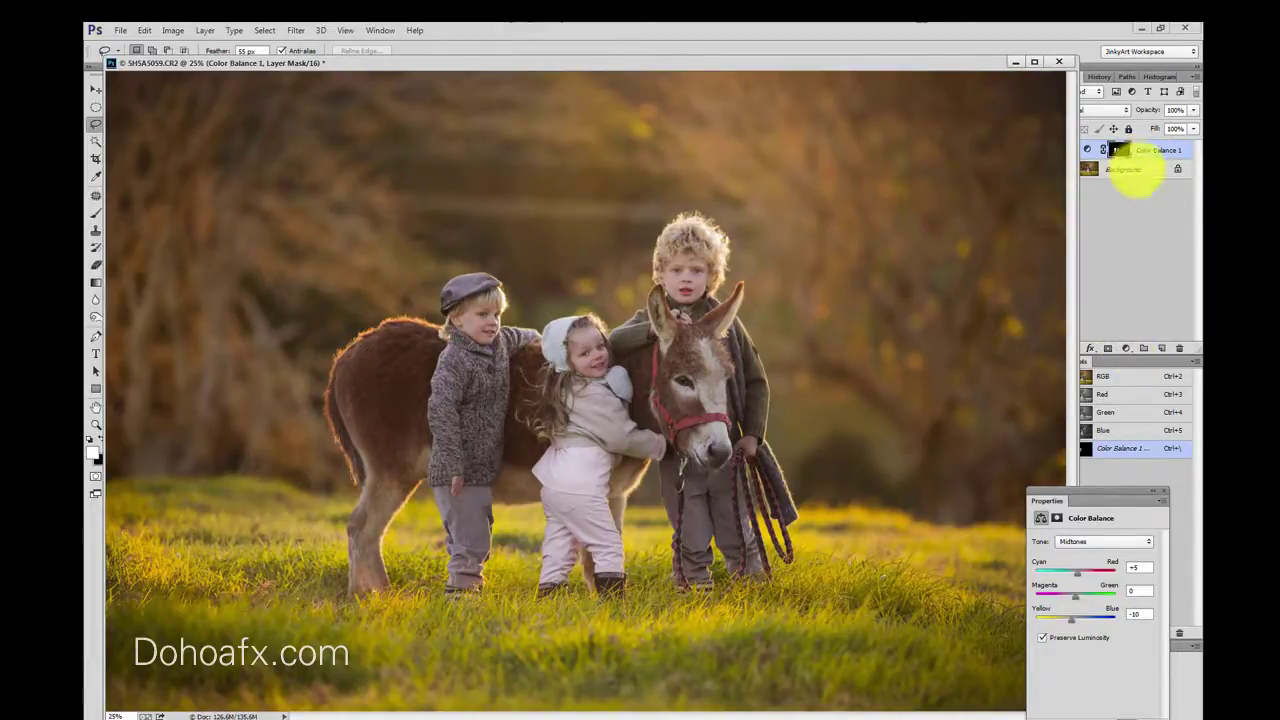
Duplicate the Background layer and stamp the copy together with the Color Balance layer into a new merged layer
click(1137, 172)
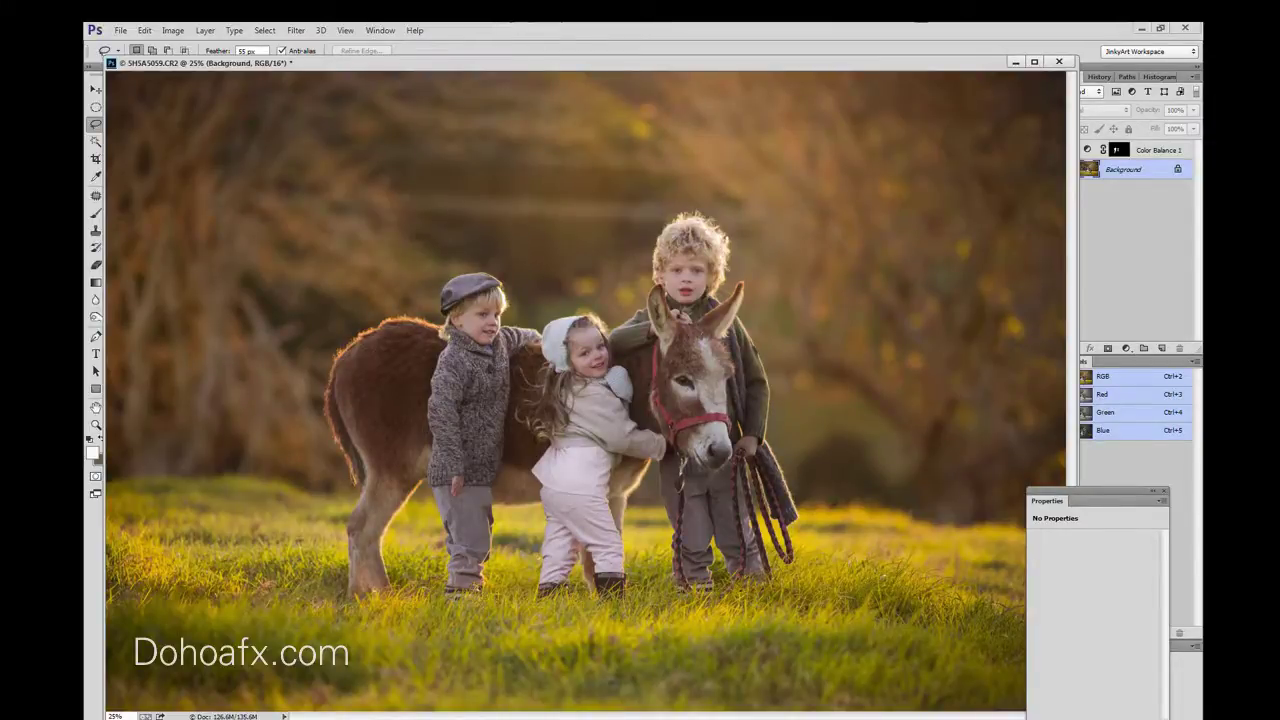
key(ctrl+j)
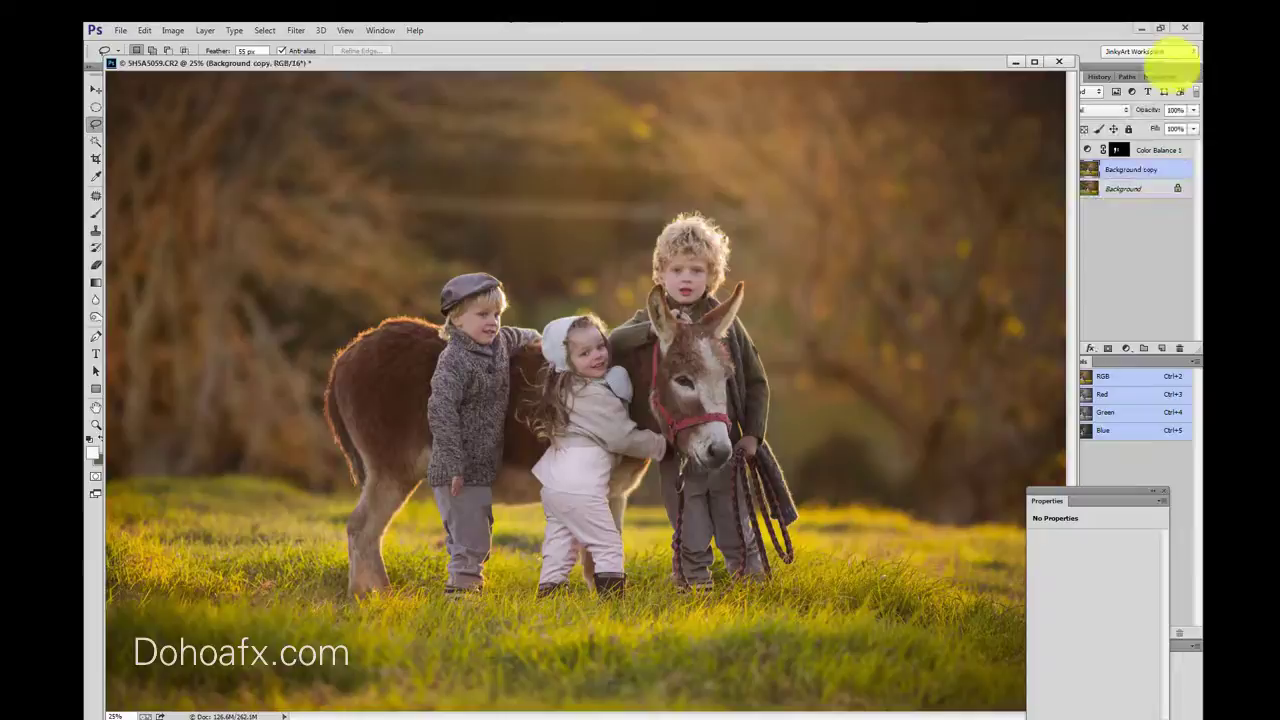
click(1155, 148)
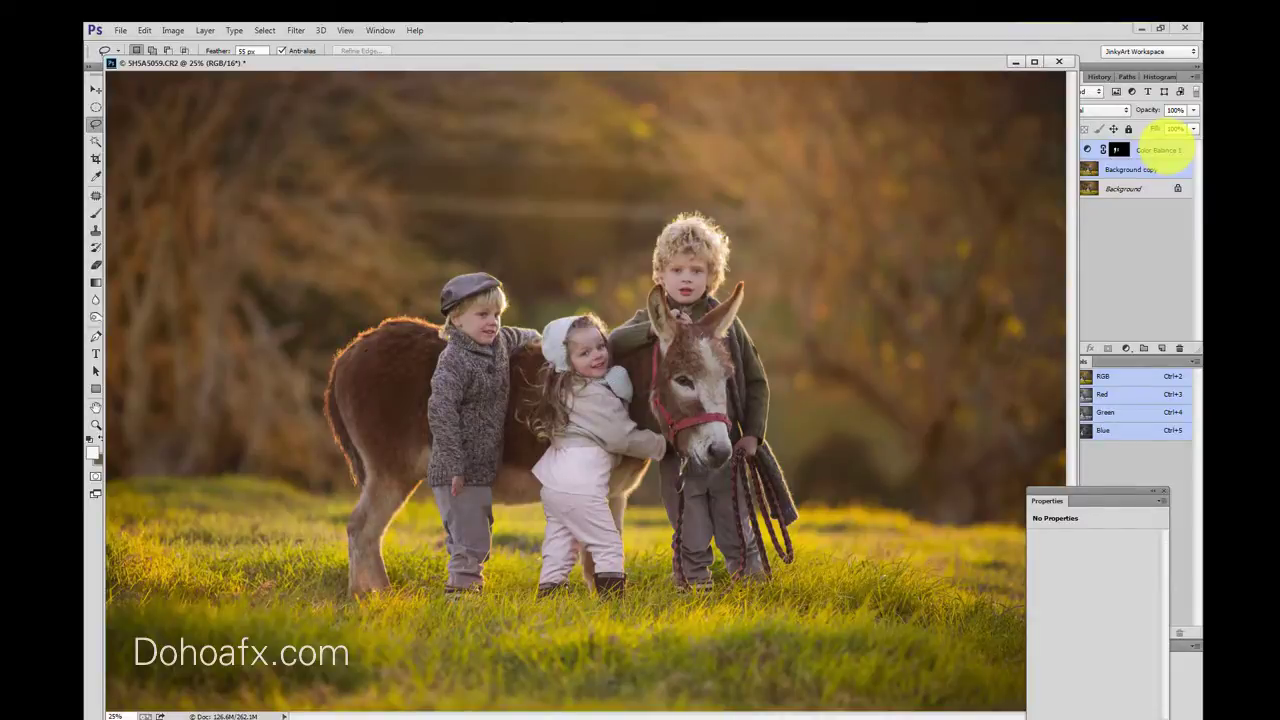
key(ctrl+alt+e)
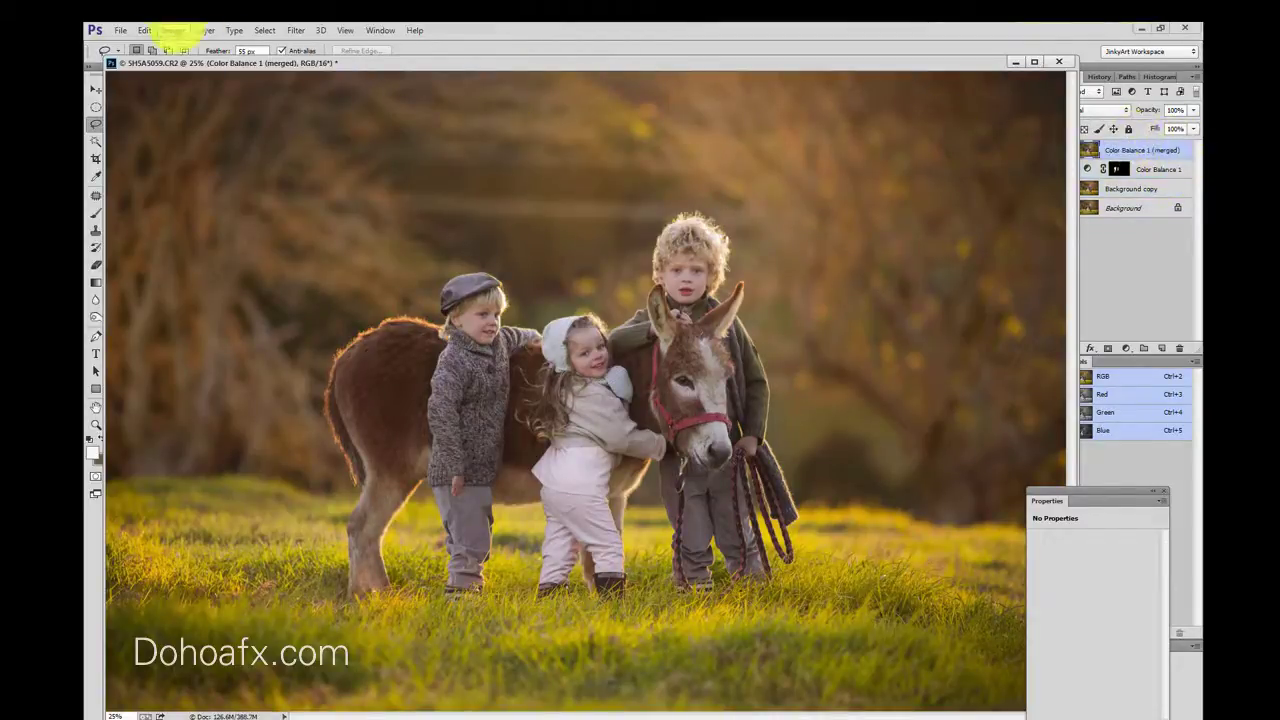
Duplicate the merged layer and apply Auto Contrast to the copy
key(ctrl+j)
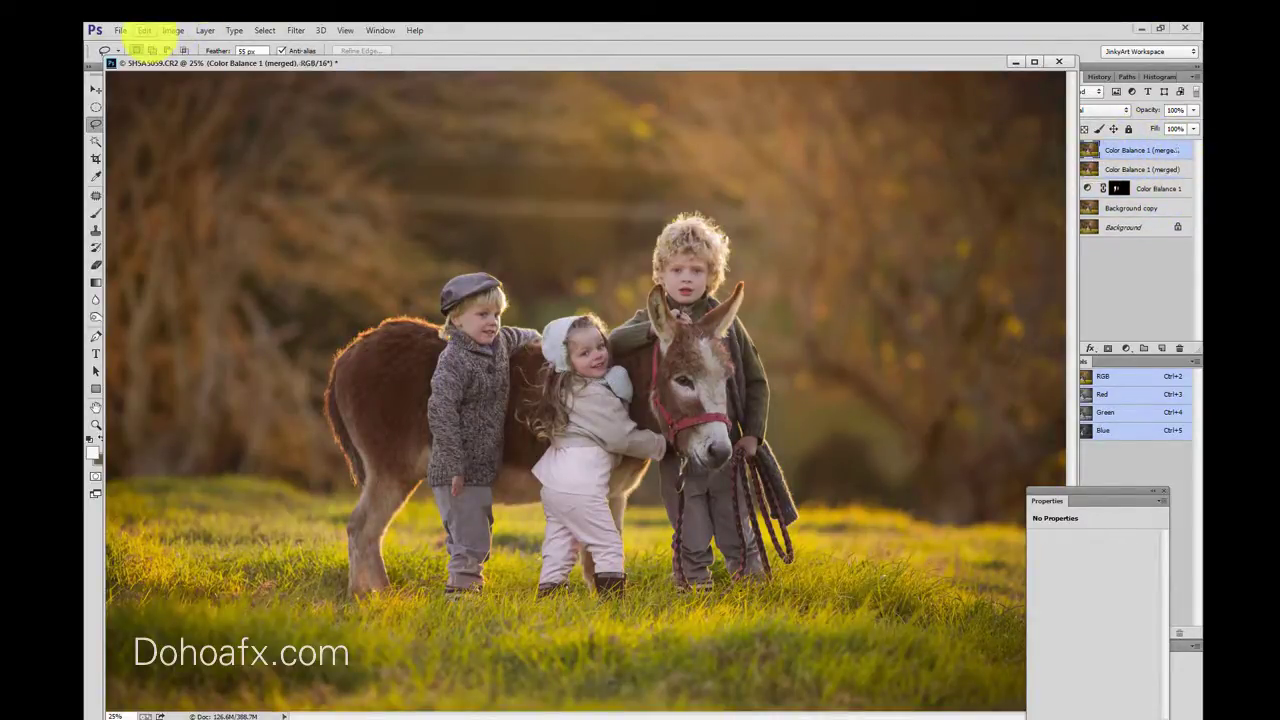
click(172, 31)
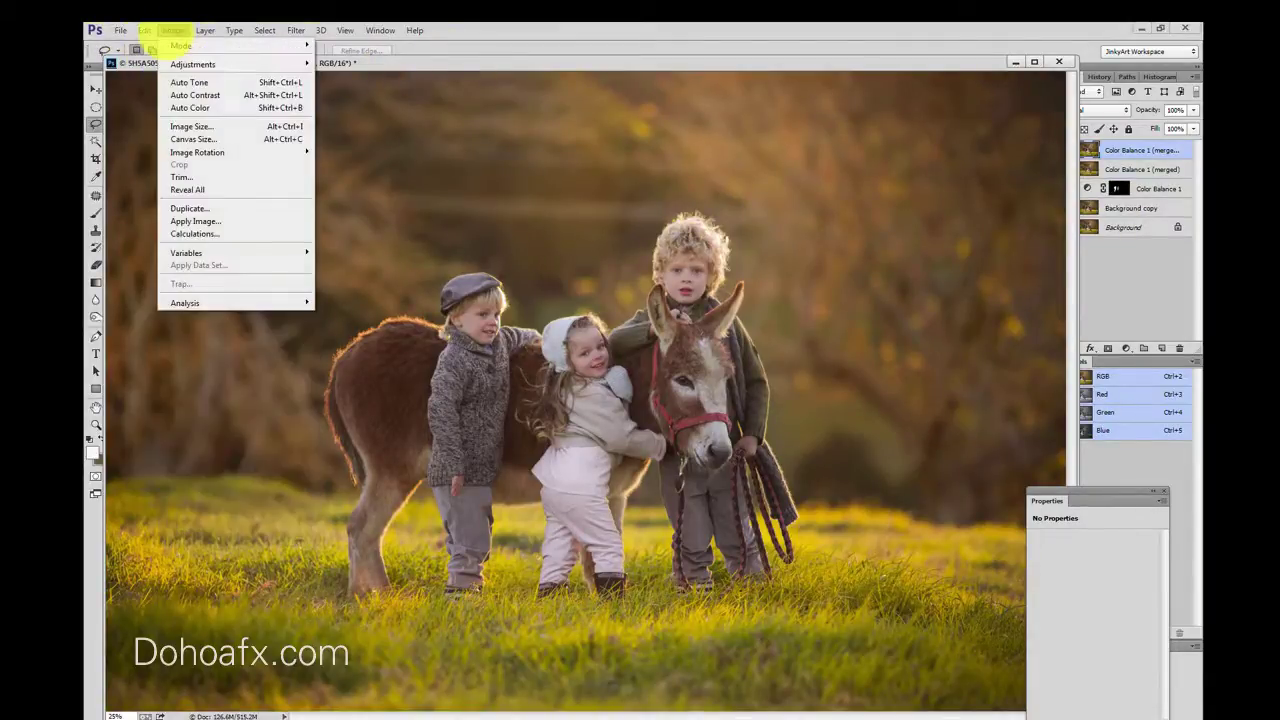
click(192, 95)
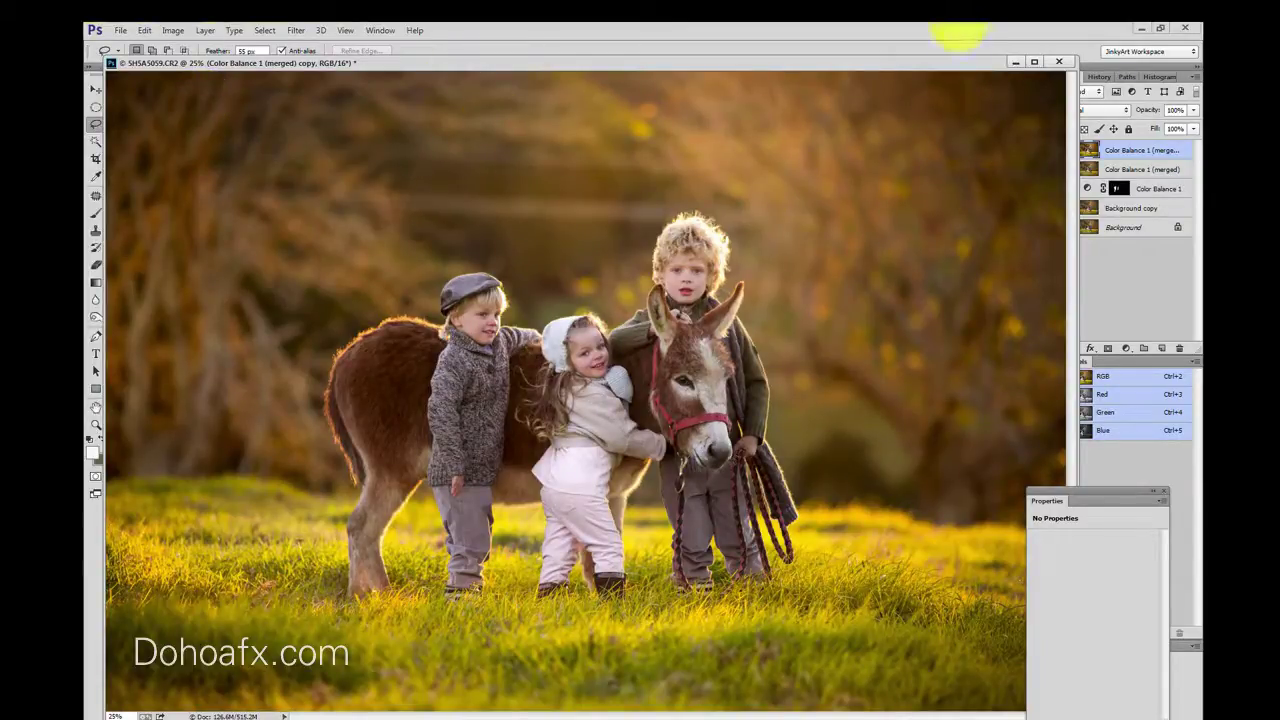
Add a white layer mask to the Auto Contrast layer
drag(956, 63, 926, 86)
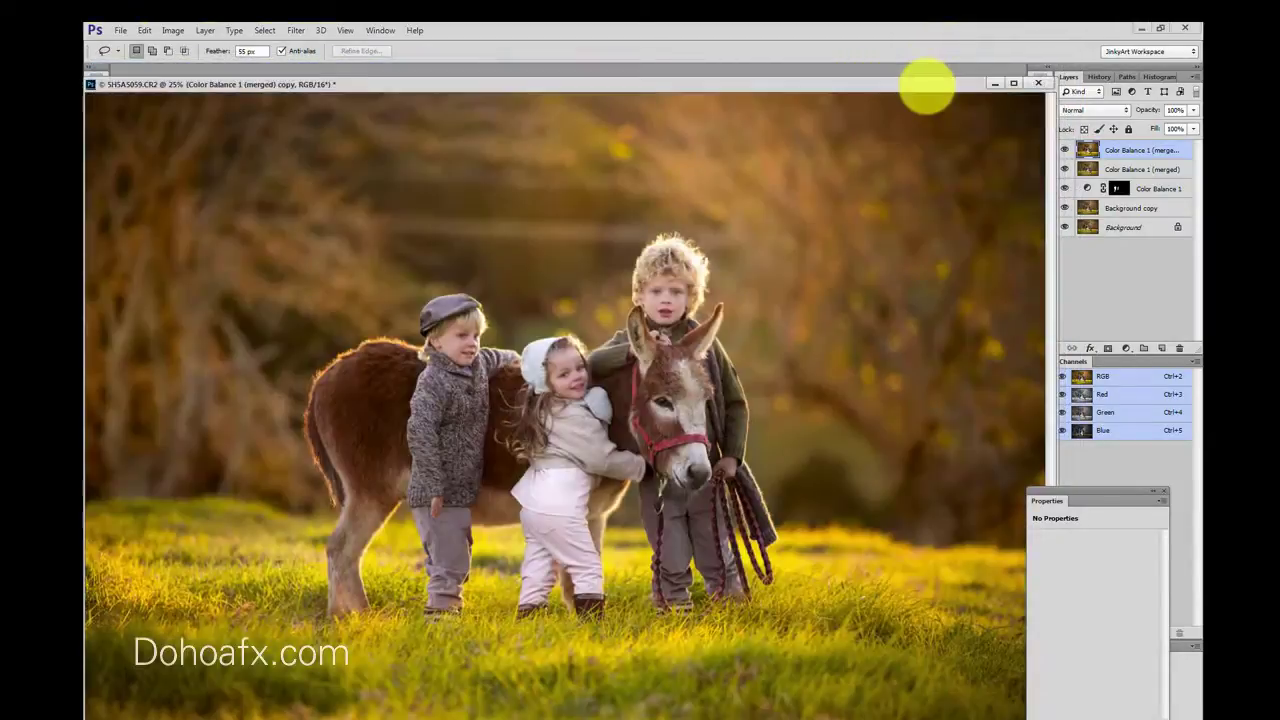
click(1108, 347)
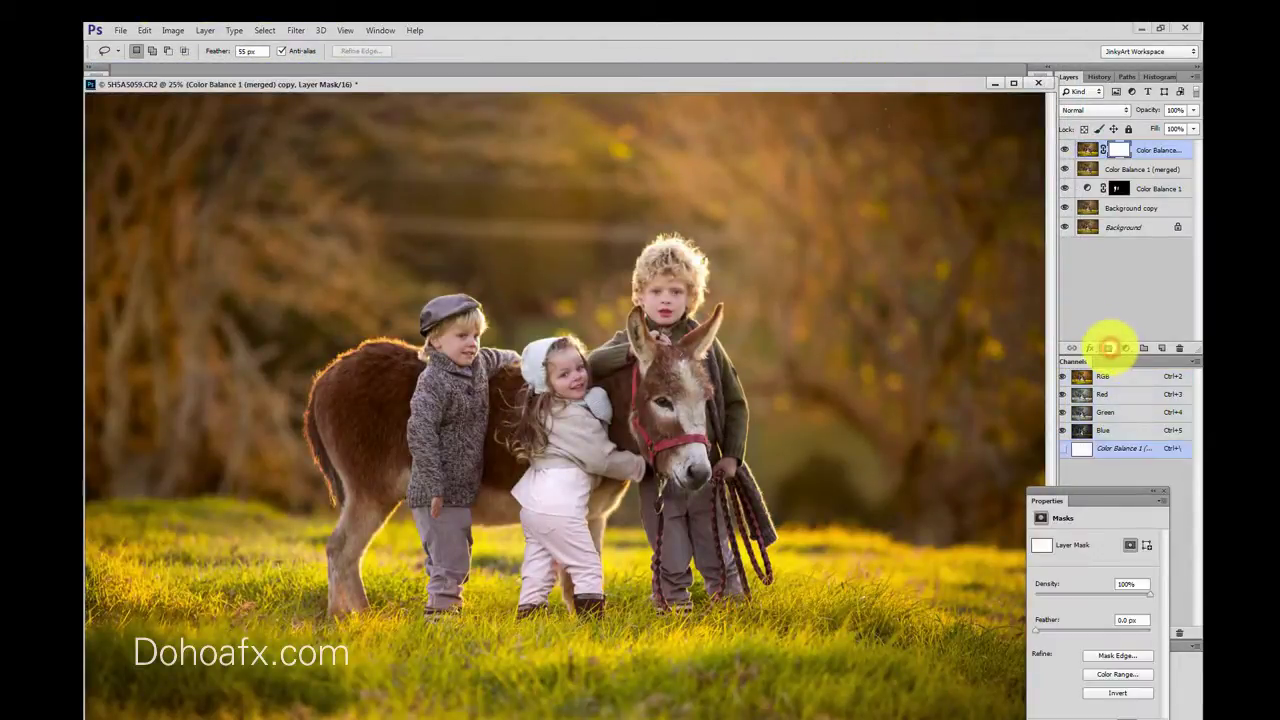
click(345, 30)
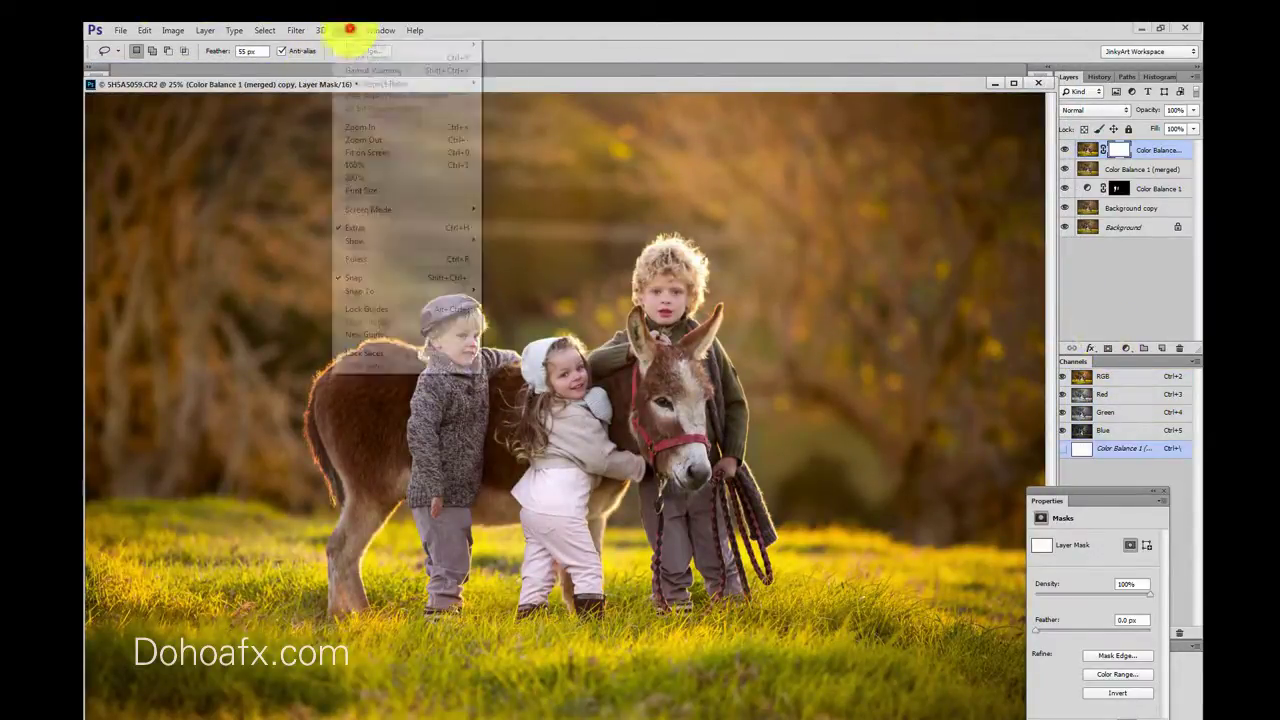
click(370, 151)
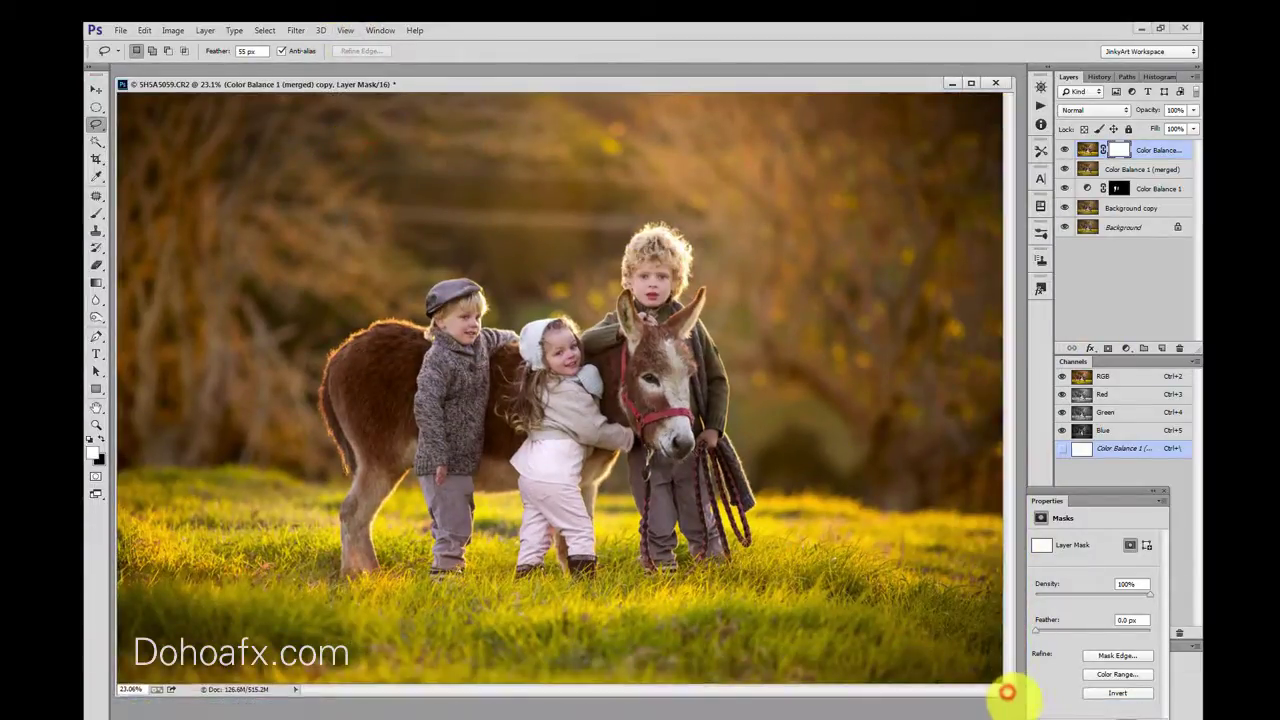
Set up a soft black brush with 89% opacity, size 1447 px and 0% hardness for painting on the mask
key(b)
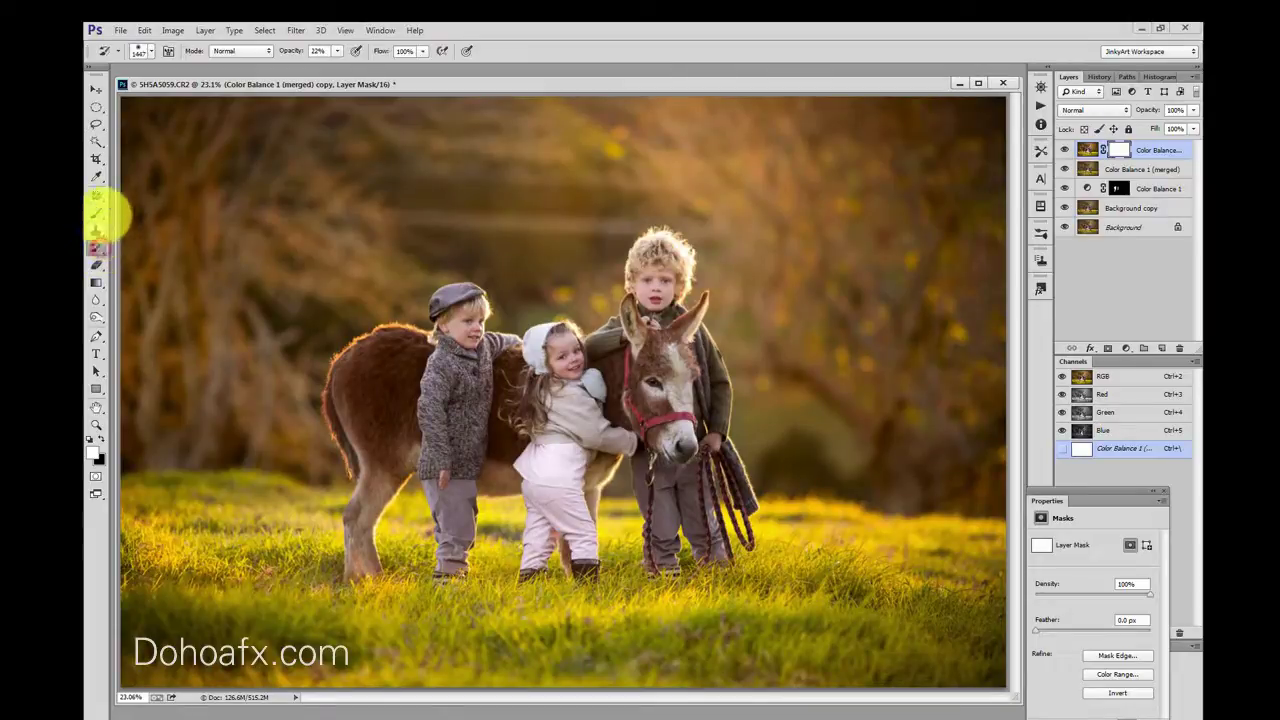
click(101, 437)
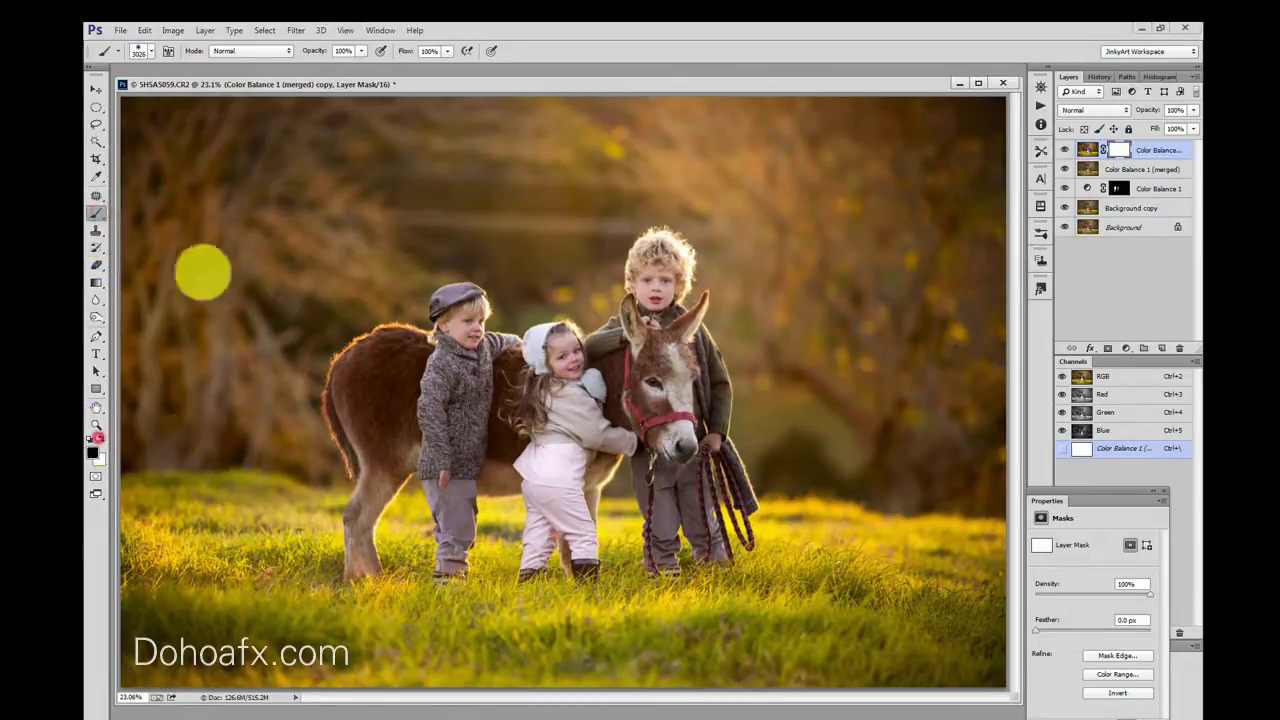
click(362, 51)
click(355, 68)
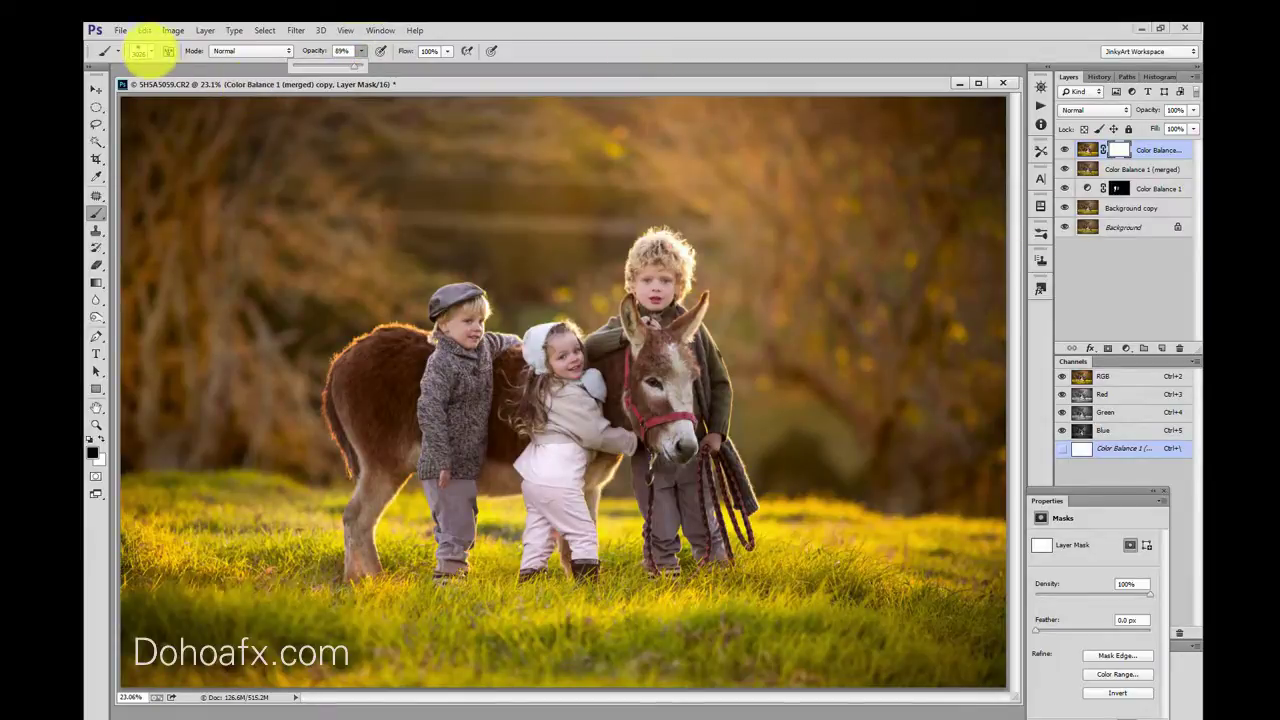
click(151, 51)
drag(223, 90, 227, 93)
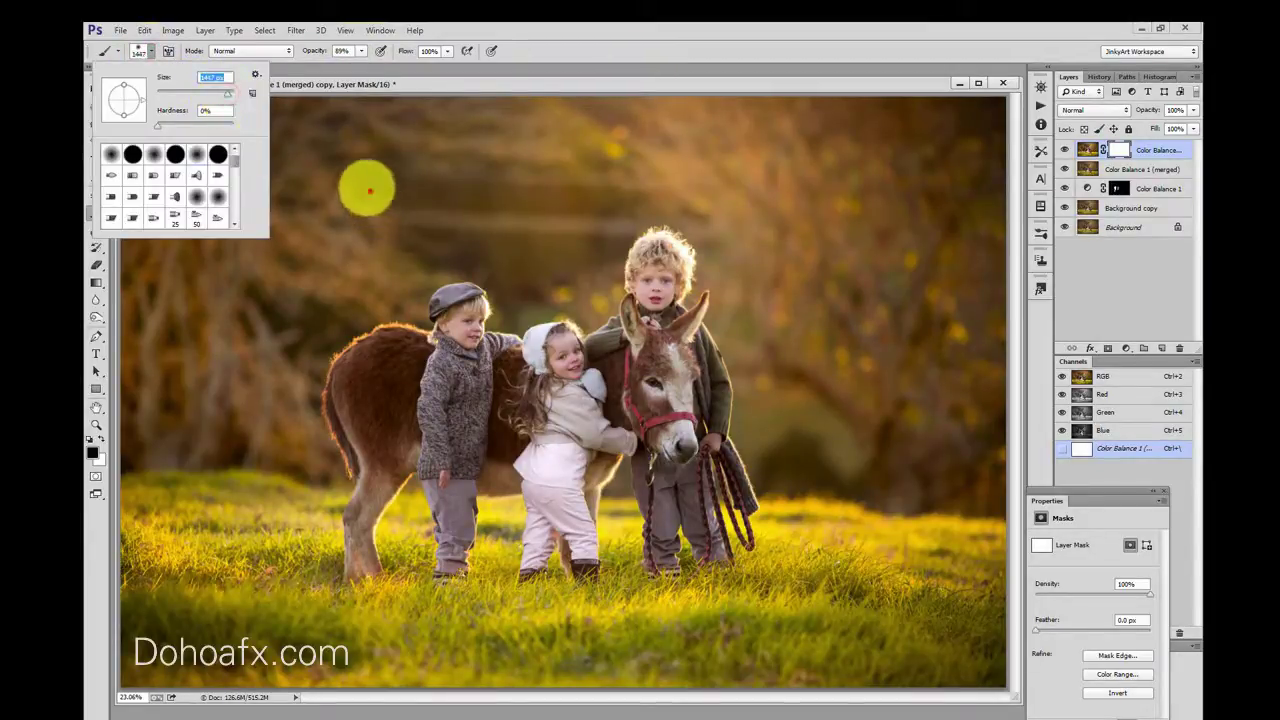
click(366, 189)
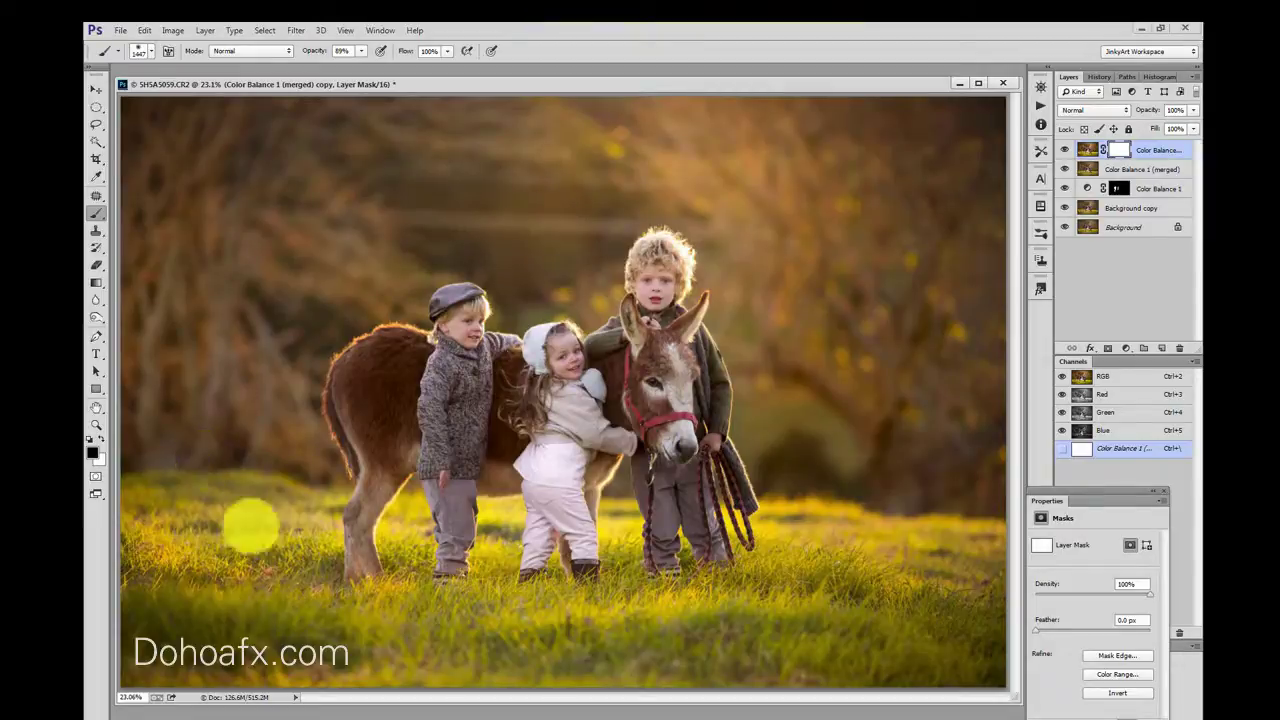
Reduce the brush to 332 px, mask the contrast boost off the surroundings of the children and donkey, and compare with the layer hidden
click(157, 47)
click(219, 95)
click(400, 568)
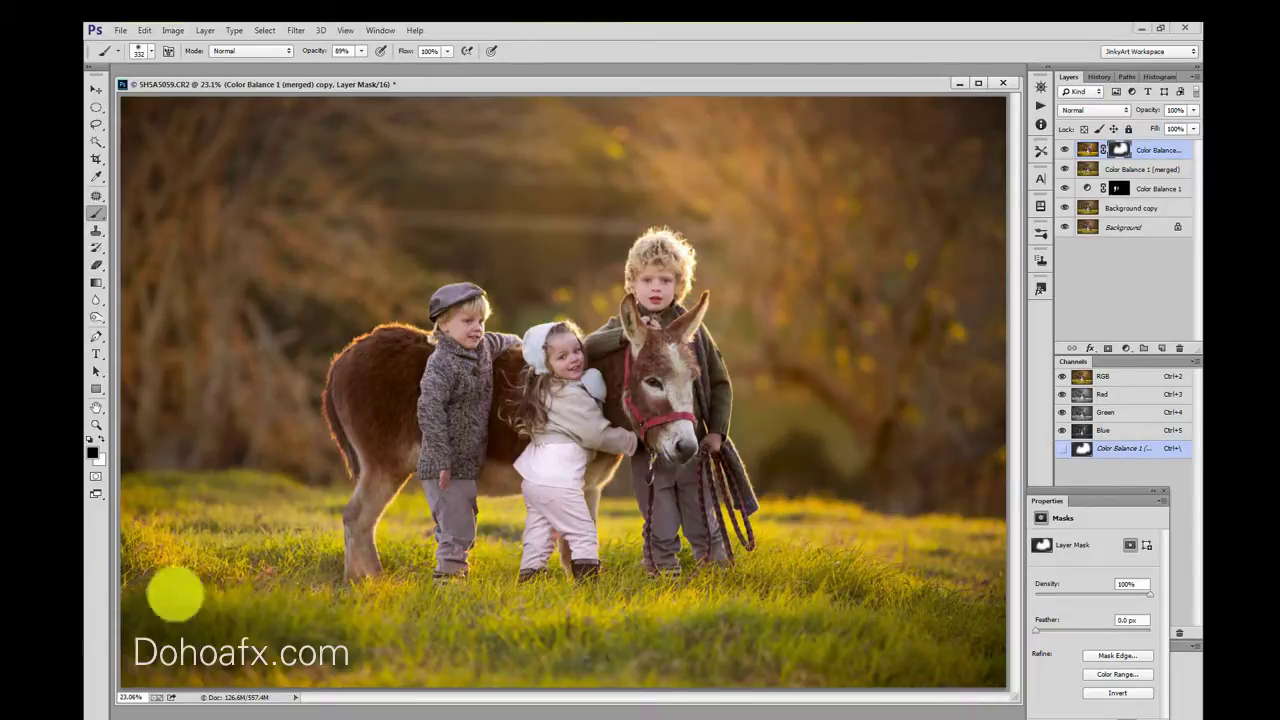
click(592, 289)
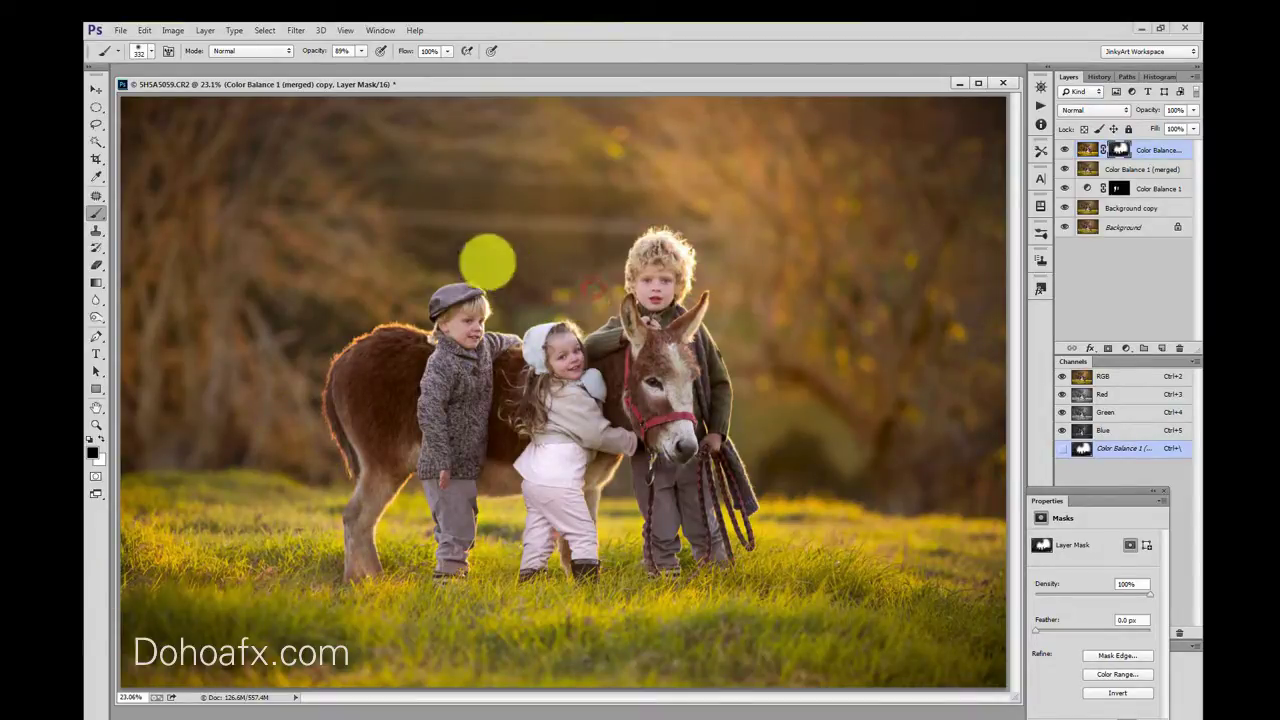
click(700, 205)
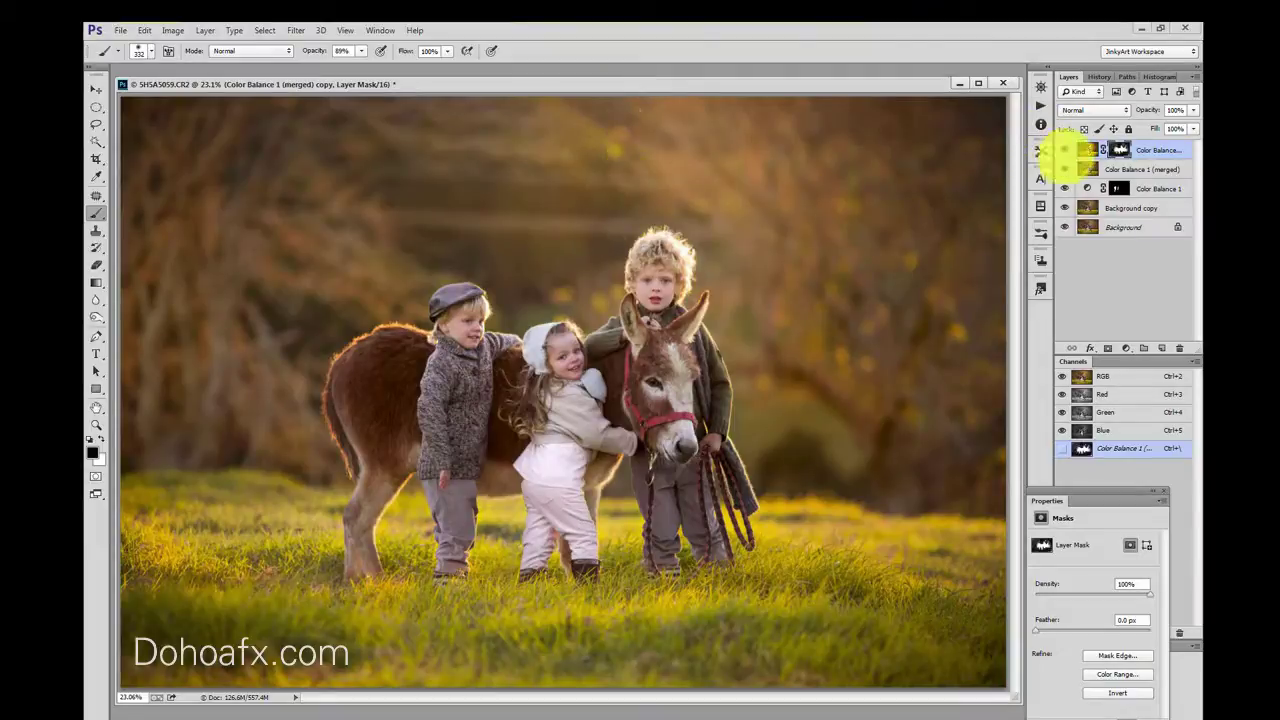
click(1064, 149)
click(1064, 149)
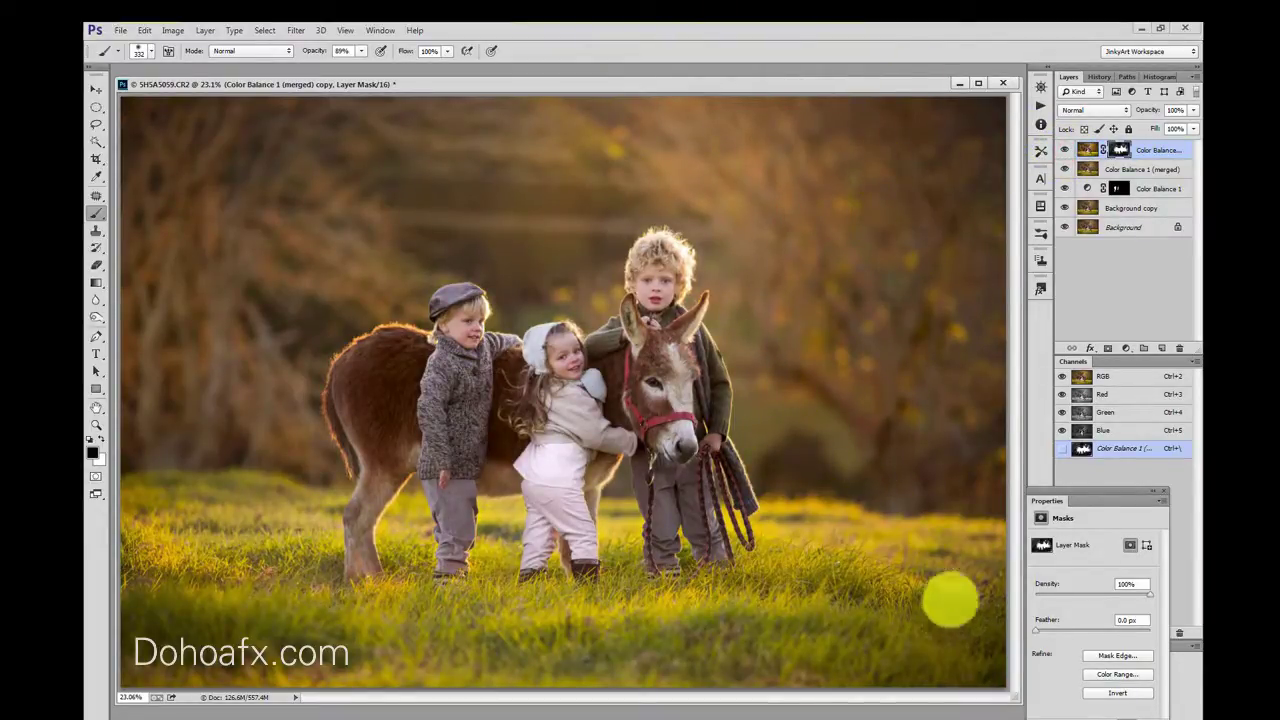
Brighten the masked top layer's image with Curves, raising input 75 to output 83, and compare with the layer hidden
click(1087, 149)
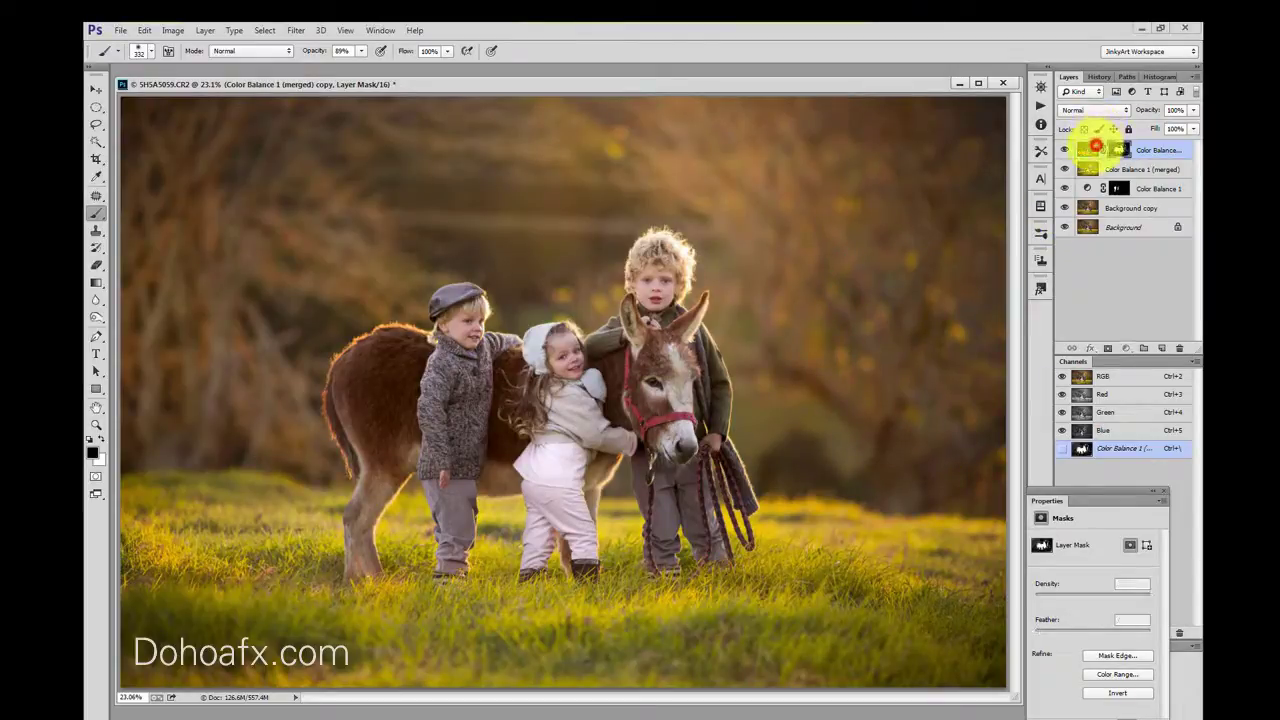
click(173, 30)
mouse_move(195, 64)
click(400, 88)
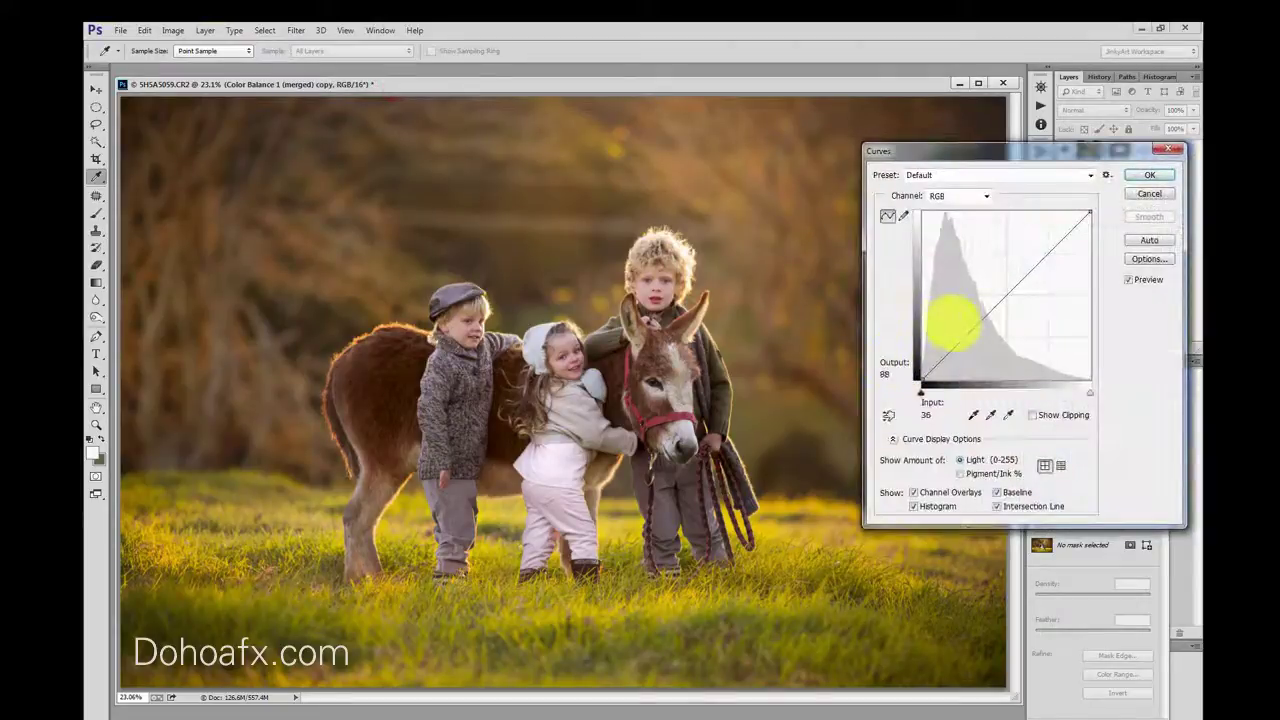
click(971, 324)
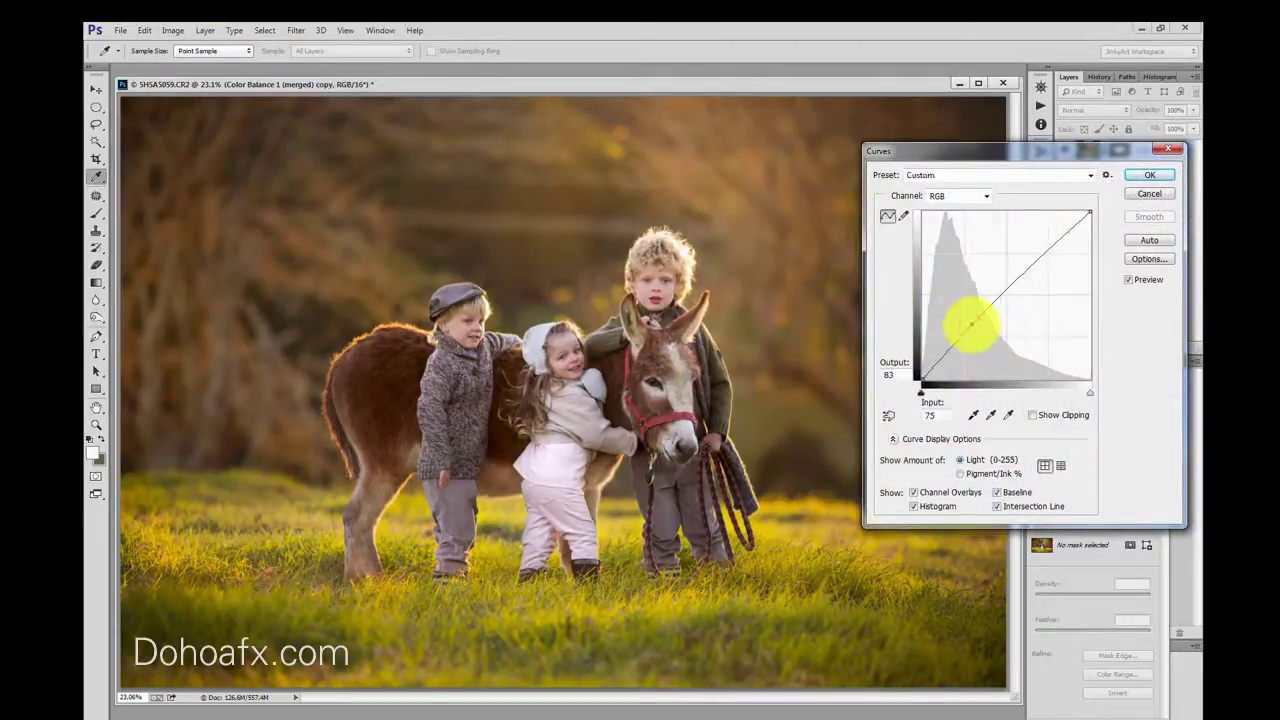
click(1150, 175)
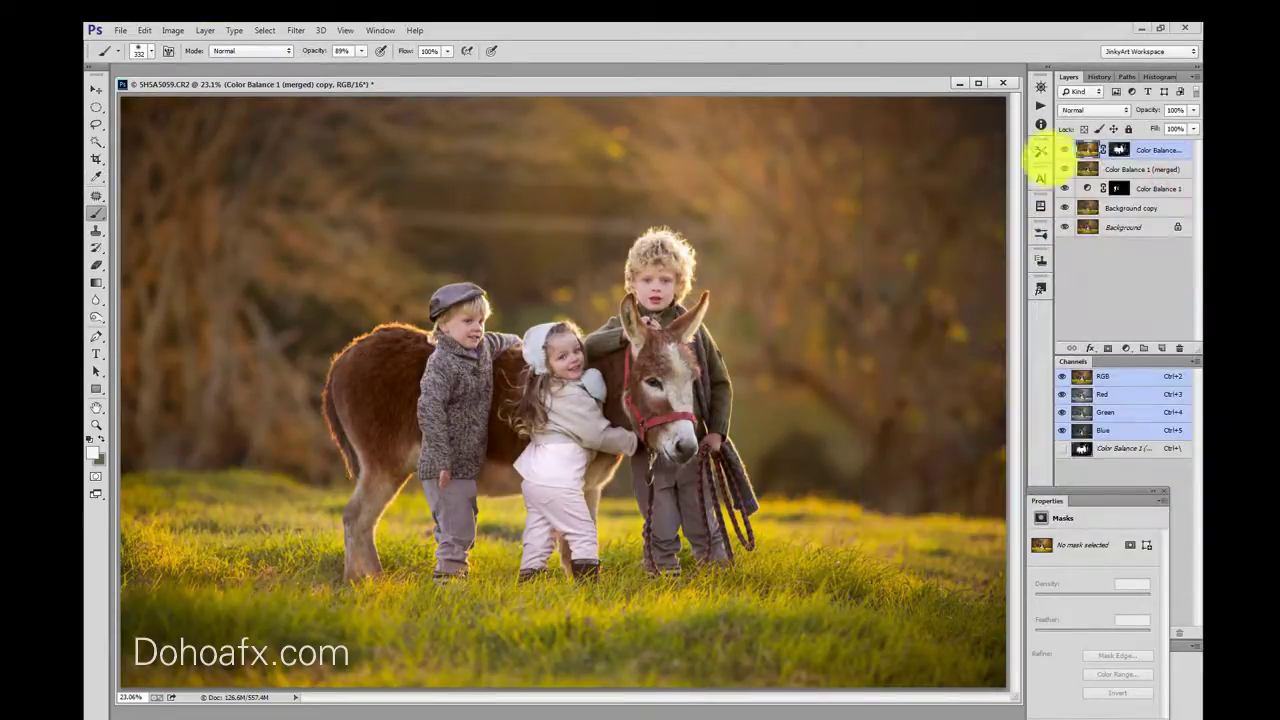
click(1060, 149)
click(1060, 149)
click(1060, 149)
click(1060, 149)
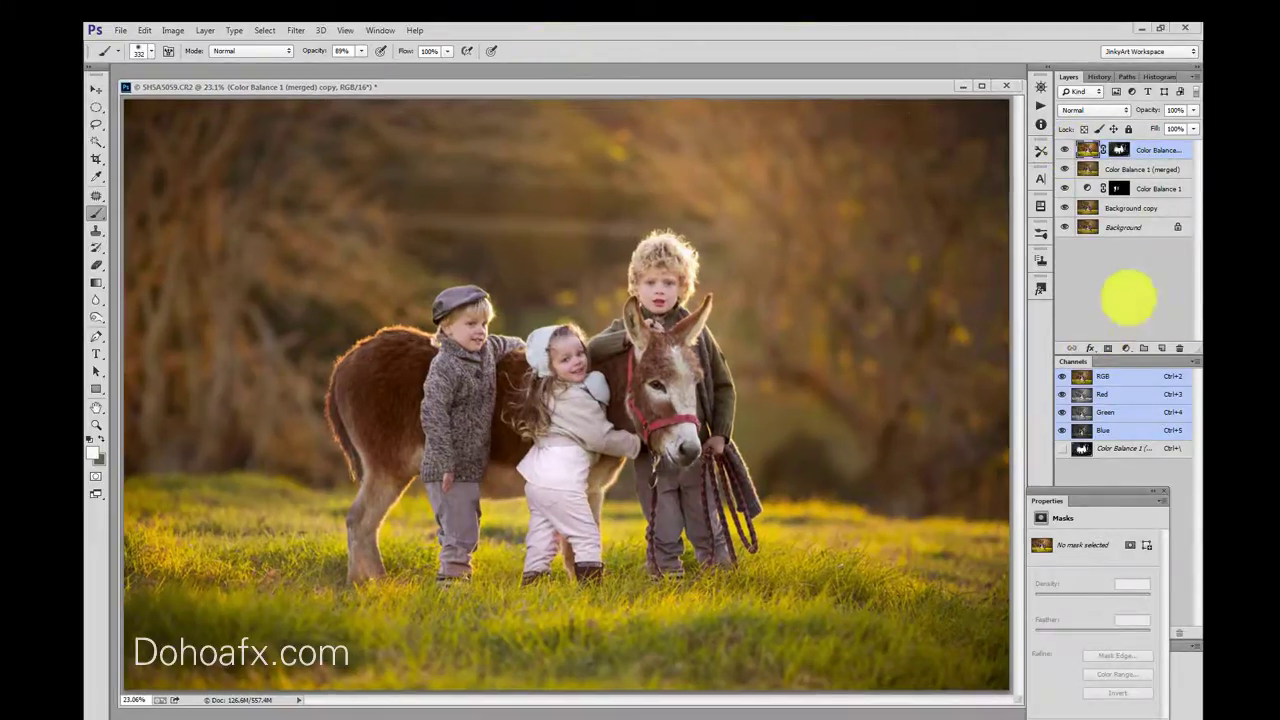
Add a Solid Color fill layer in mustard yellow above the photo
click(1128, 297)
click(1129, 348)
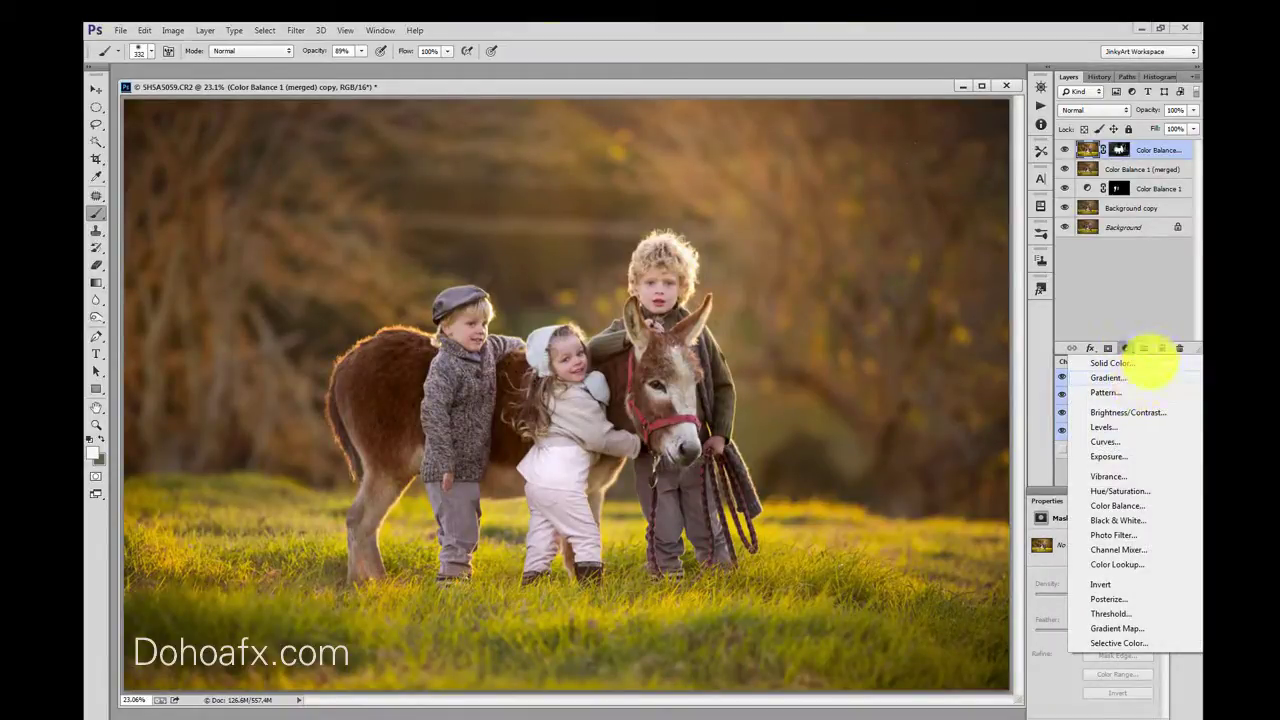
click(1151, 363)
click(766, 297)
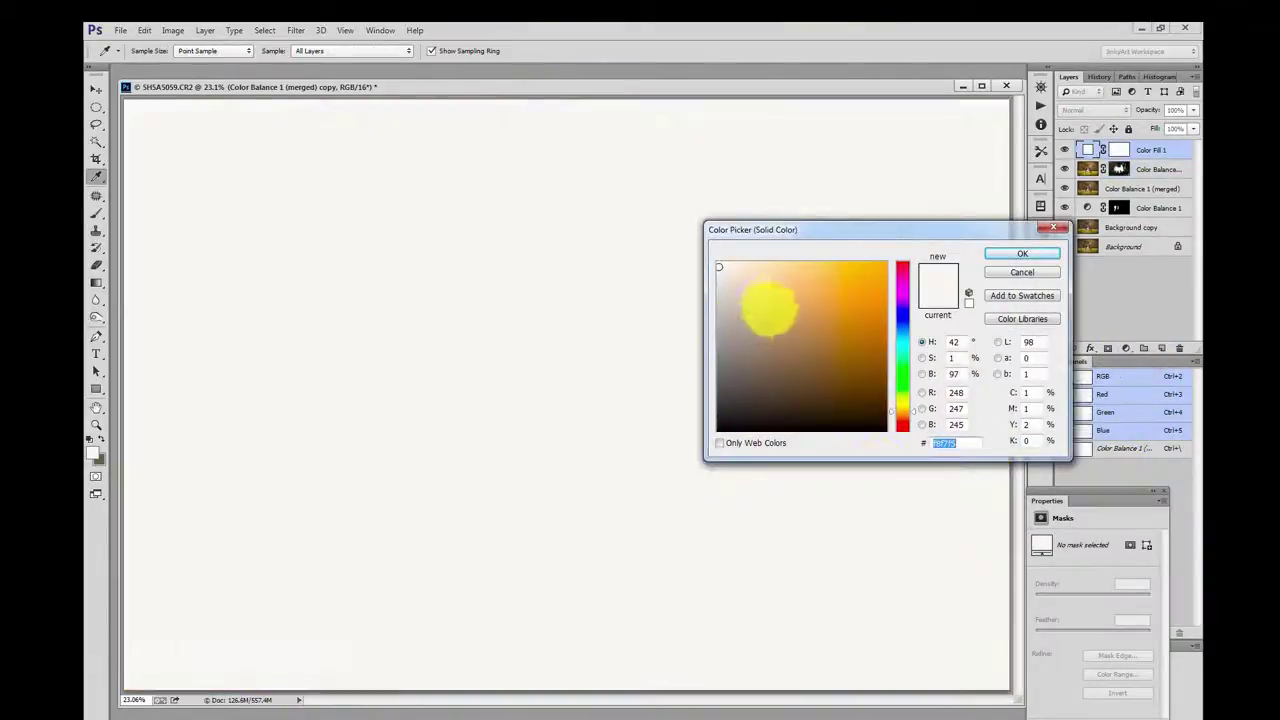
click(818, 334)
click(834, 322)
click(912, 408)
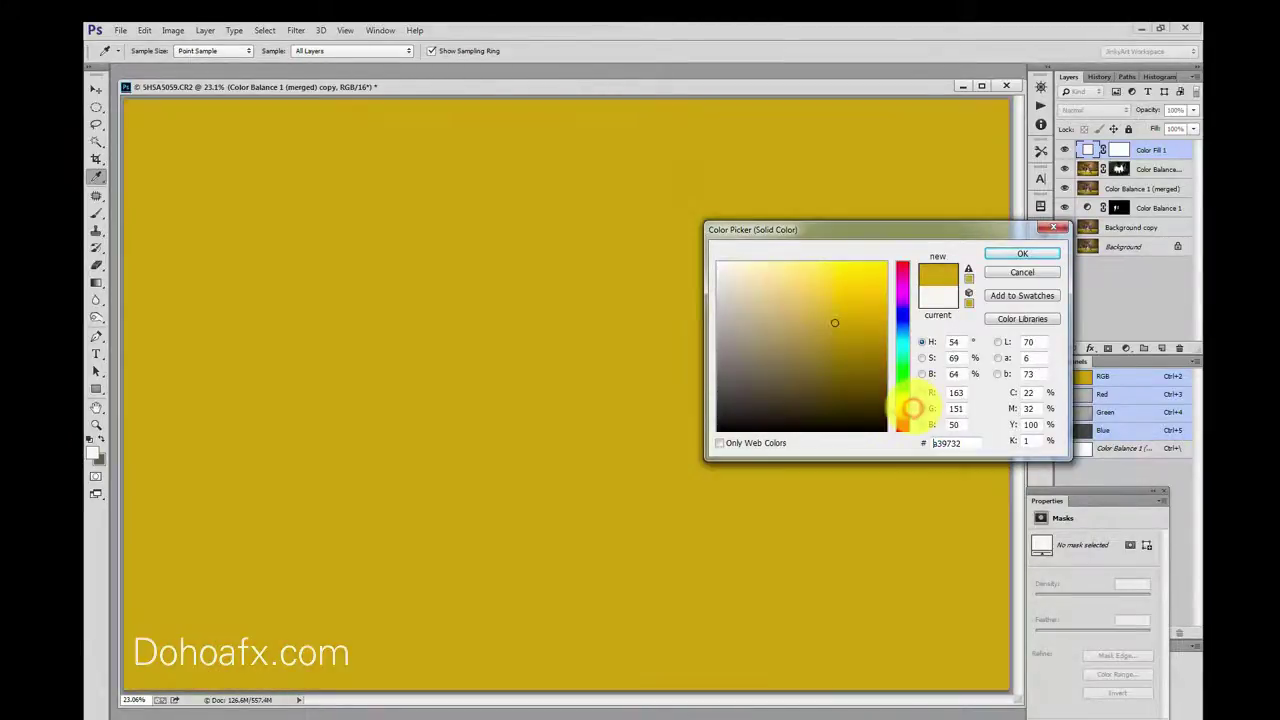
click(1012, 255)
Accept the mustard fill colour and lower the Color Fill layer's opacity to 38%
click(1096, 109)
click(1183, 110)
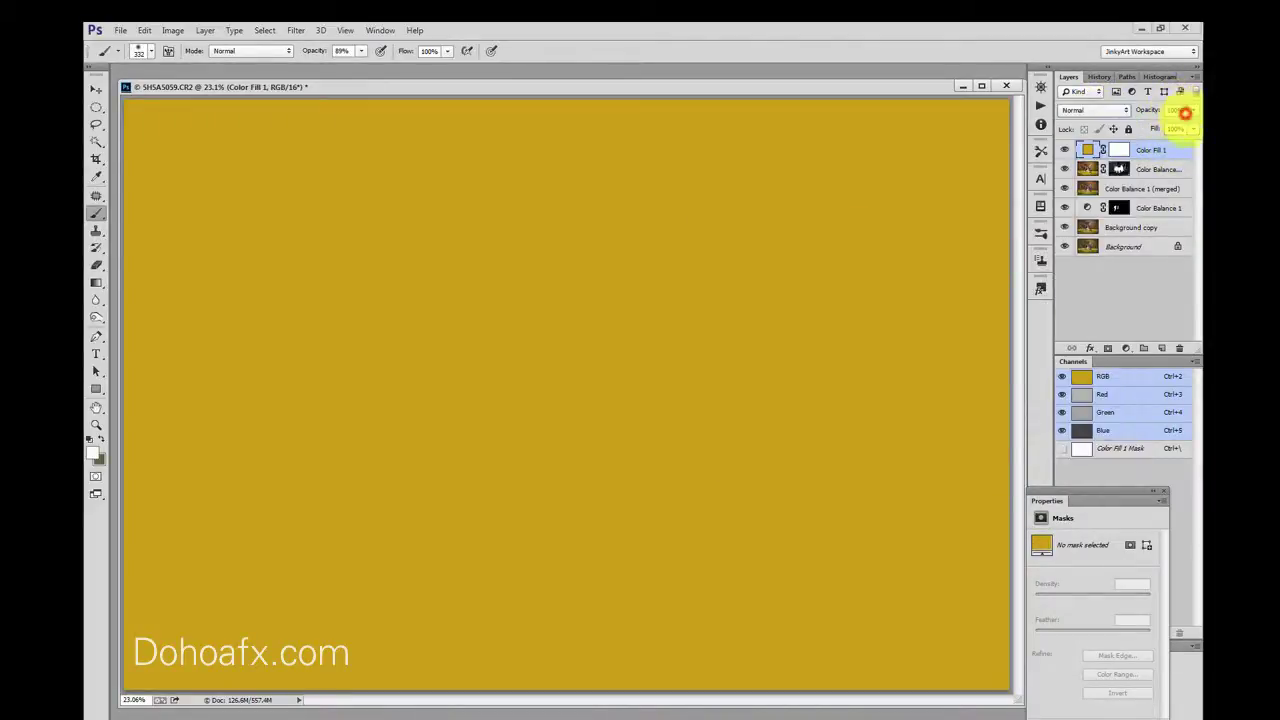
click(1192, 112)
drag(1148, 122, 1150, 125)
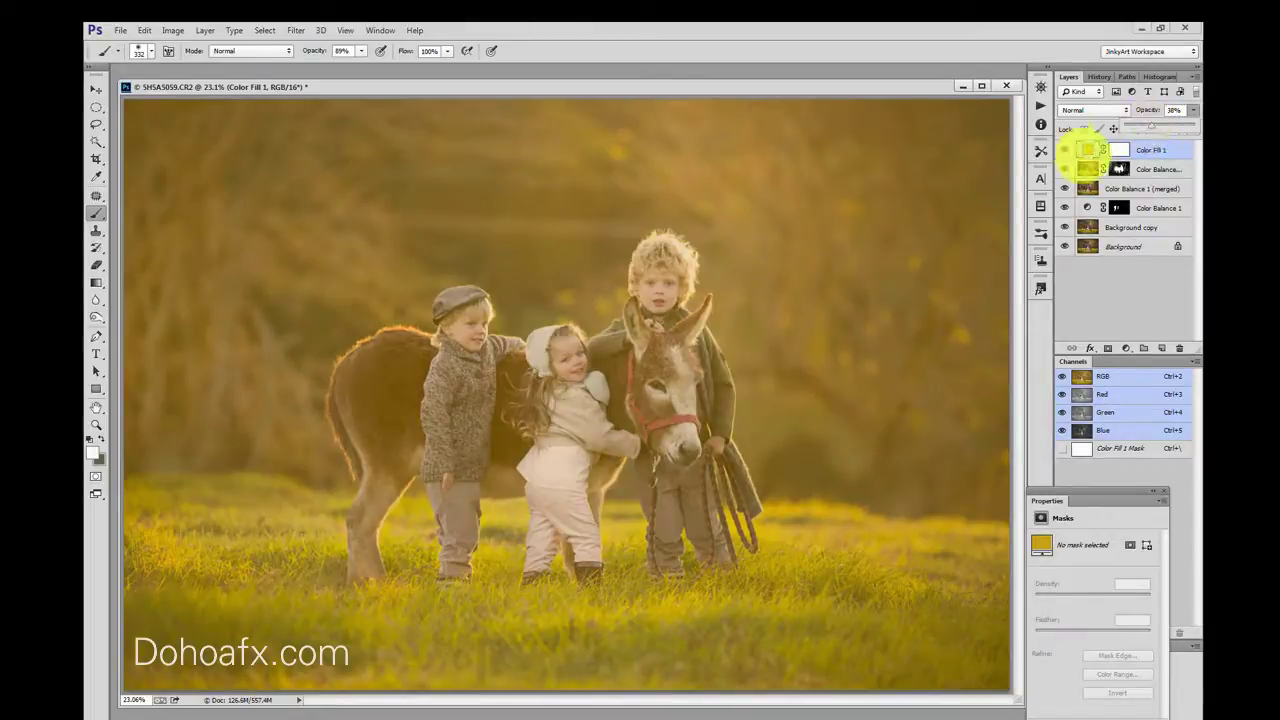
Shift the Color Fill layer's colour to an orange tone, #a38232
double_click(1083, 151)
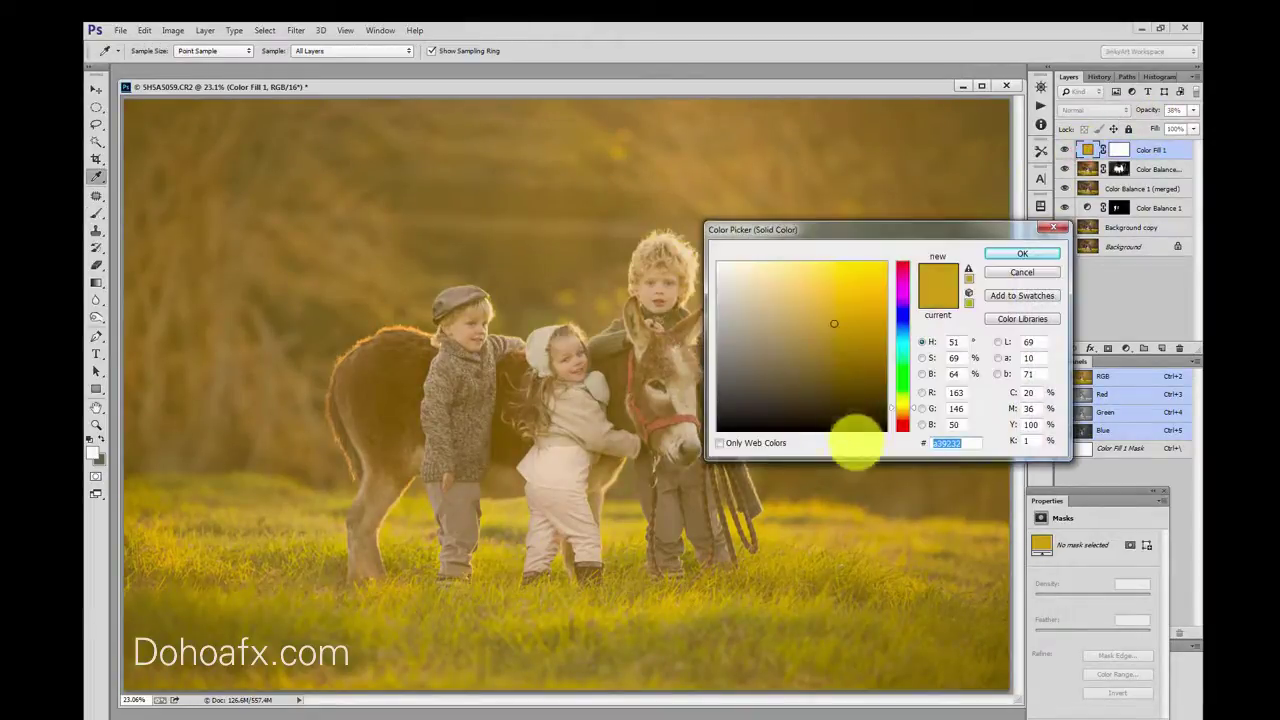
drag(909, 409, 910, 411)
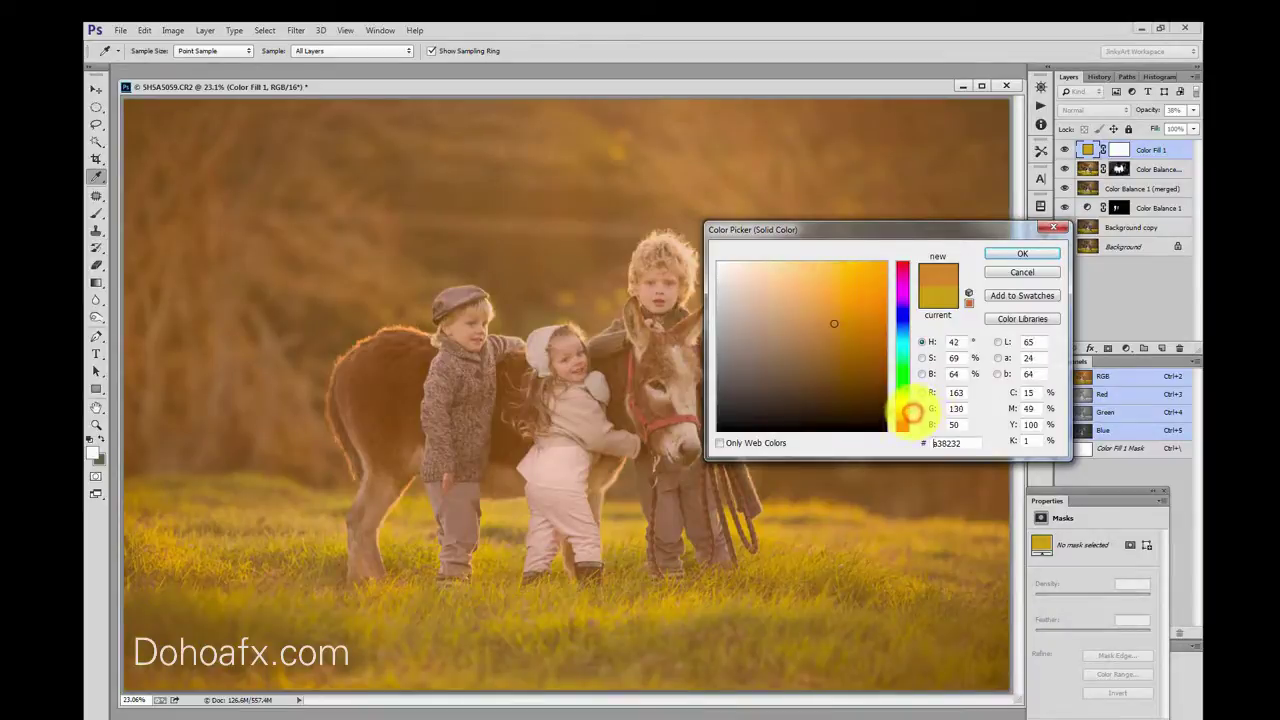
click(1037, 253)
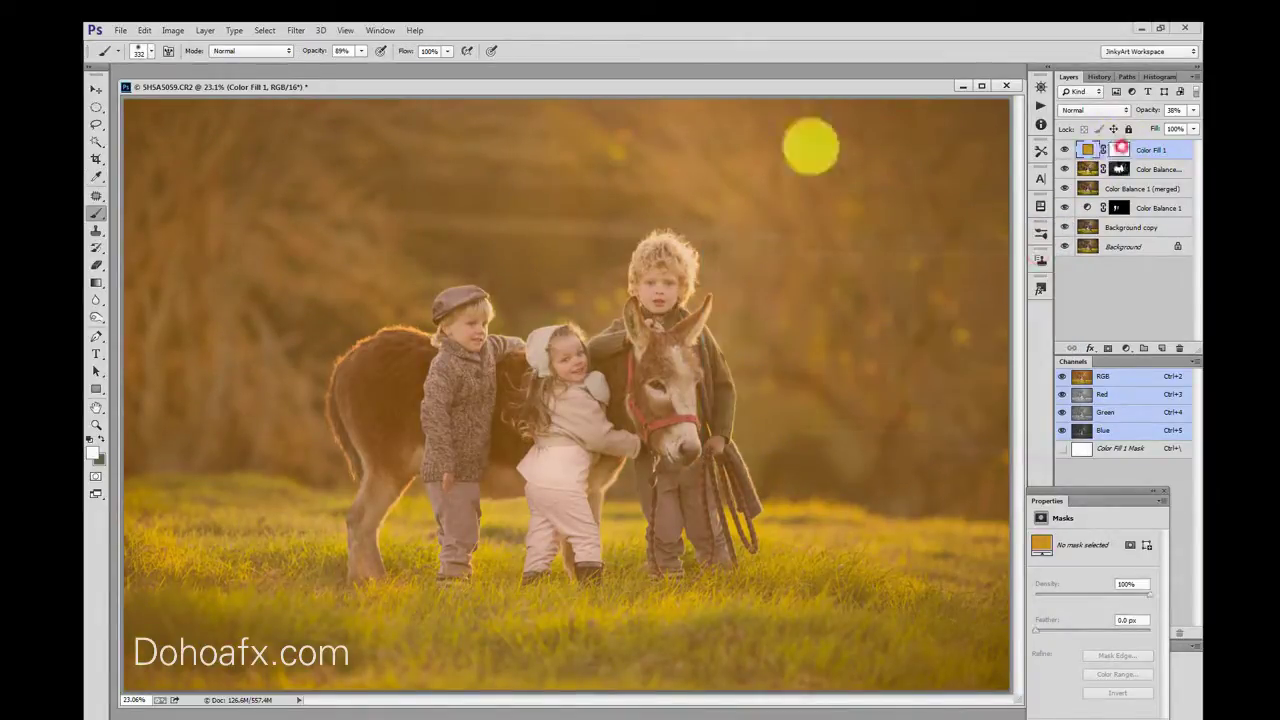
Mask the orange fill off the children and donkey with a smaller black brush, and compare with the fill layer hidden
click(1118, 149)
click(96, 213)
mouse_move(466, 388)
mouse_down()
mouse_move(467, 315)
mouse_move(447, 402)
mouse_move(412, 365)
mouse_move(375, 364)
mouse_move(352, 397)
mouse_move(355, 435)
mouse_move(375, 457)
mouse_move(598, 412)
mouse_move(518, 393)
mouse_move(547, 348)
mouse_move(554, 385)
mouse_move(677, 335)
mouse_move(662, 252)
mouse_move(653, 317)
mouse_move(711, 419)
mouse_move(686, 459)
mouse_move(695, 486)
mouse_move(682, 447)
mouse_move(670, 492)
mouse_move(679, 436)
mouse_move(614, 426)
mouse_move(619, 411)
mouse_move(631, 419)
mouse_move(612, 416)
mouse_move(579, 472)
mouse_move(583, 529)
mouse_move(562, 475)
mouse_move(549, 543)
mouse_move(540, 466)
mouse_move(489, 472)
mouse_move(451, 554)
mouse_move(442, 463)
mouse_move(391, 483)
mouse_move(406, 366)
mouse_move(458, 364)
mouse_move(471, 299)
mouse_move(484, 384)
mouse_move(562, 349)
mouse_move(642, 386)
mouse_move(671, 315)
mouse_move(667, 253)
mouse_move(652, 318)
mouse_move(584, 379)
mouse_move(682, 362)
mouse_move(710, 423)
mouse_move(703, 382)
mouse_move(511, 403)
mouse_move(537, 369)
mouse_move(650, 353)
mouse_move(644, 324)
mouse_move(617, 340)
mouse_move(689, 319)
mouse_move(729, 397)
mouse_move(694, 334)
mouse_move(746, 509)
mouse_move(691, 423)
mouse_move(714, 537)
mouse_move(668, 520)
mouse_move(669, 557)
mouse_move(660, 517)
mouse_move(586, 463)
mouse_move(572, 532)
mouse_move(537, 560)
mouse_move(534, 471)
mouse_move(463, 523)
mouse_move(404, 427)
mouse_move(377, 337)
mouse_move(347, 434)
mouse_move(463, 363)
mouse_move(463, 291)
mouse_move(443, 309)
mouse_move(478, 330)
mouse_move(594, 349)
mouse_move(686, 249)
mouse_move(694, 334)
mouse_move(702, 300)
mouse_move(640, 302)
mouse_move(714, 394)
mouse_move(720, 457)
mouse_move(689, 487)
mouse_move(658, 422)
mouse_up()
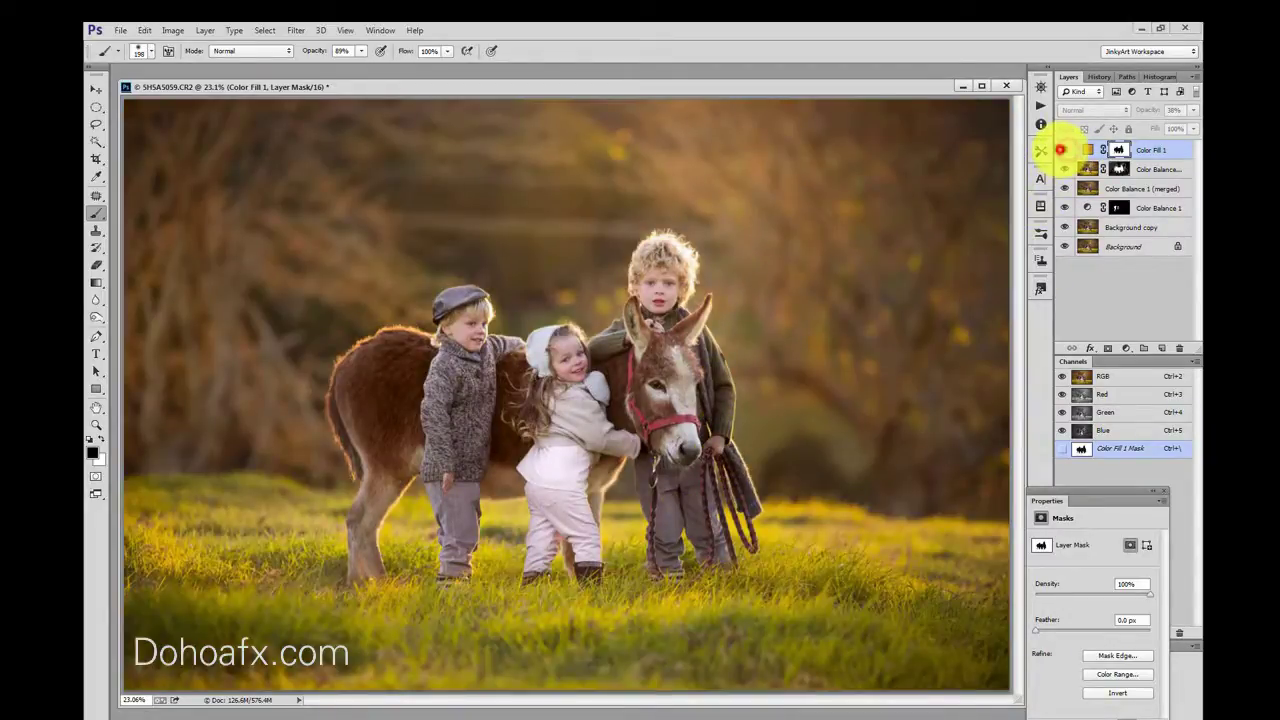
click(1066, 150)
click(1066, 150)
click(1064, 150)
click(1062, 150)
click(1062, 150)
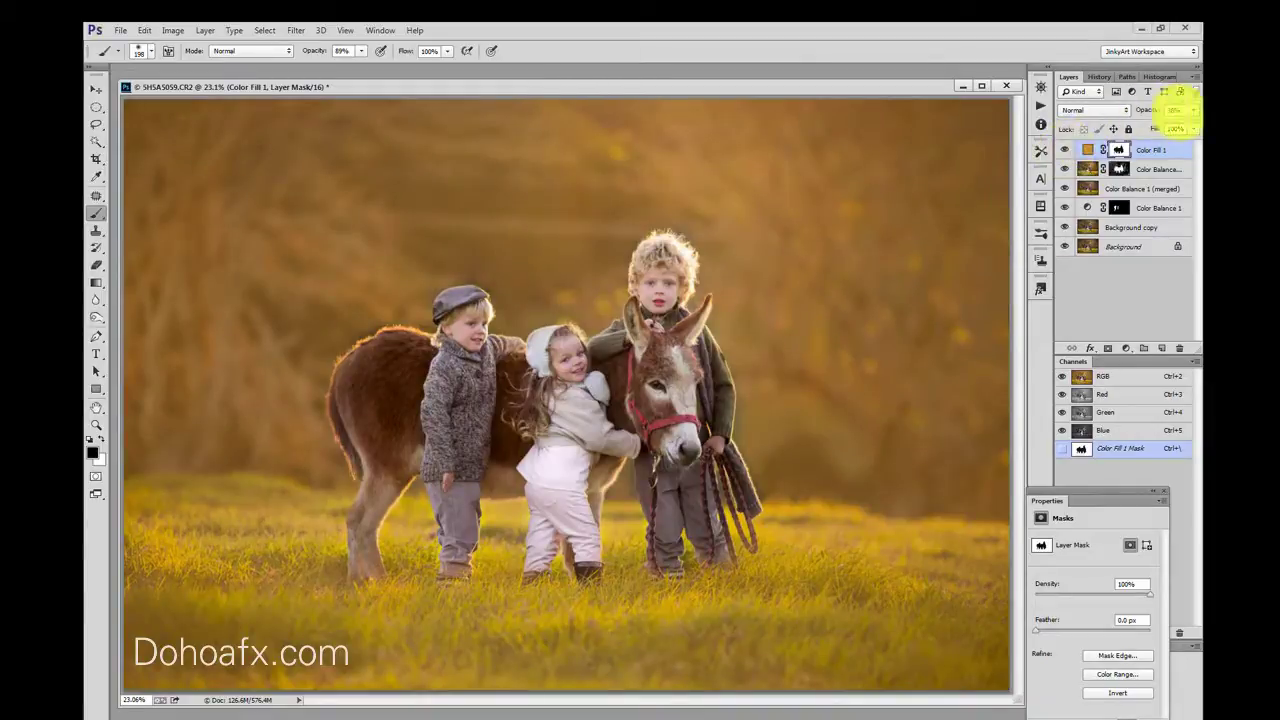
Reduce the Color Fill layer's opacity to 25% and compare with the layer hidden
drag(1149, 124, 1147, 126)
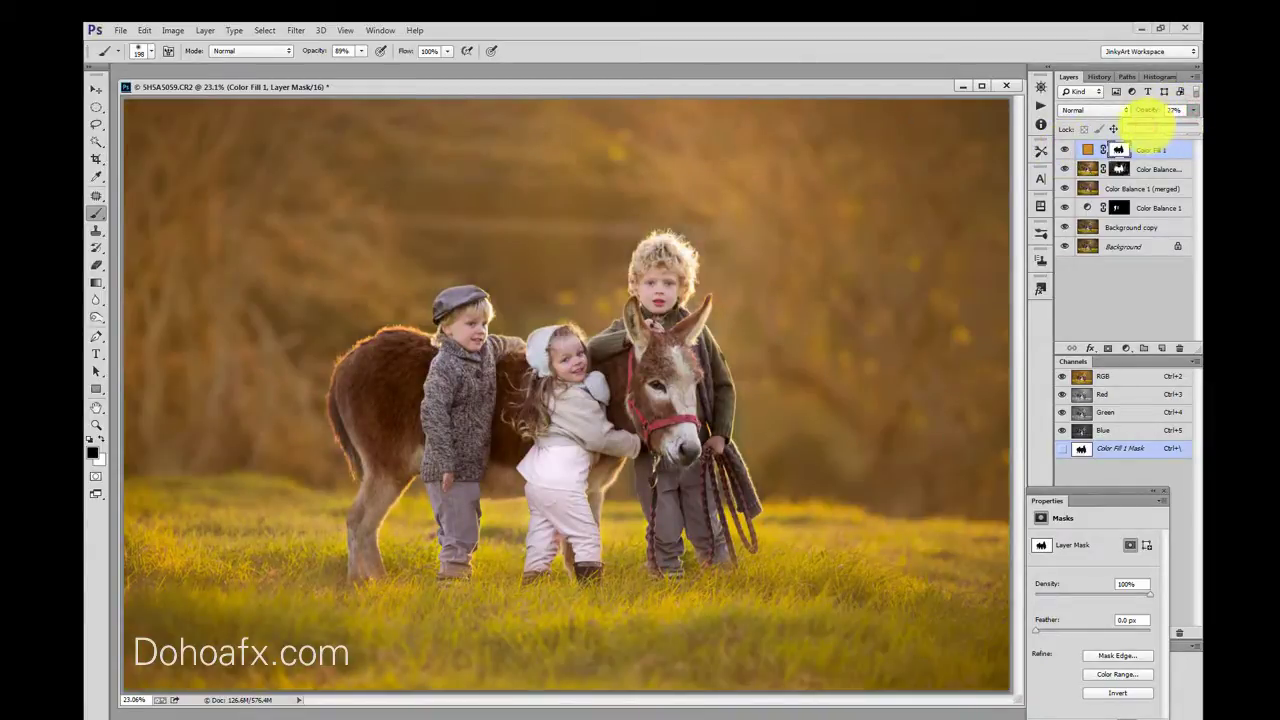
drag(1143, 124, 1146, 125)
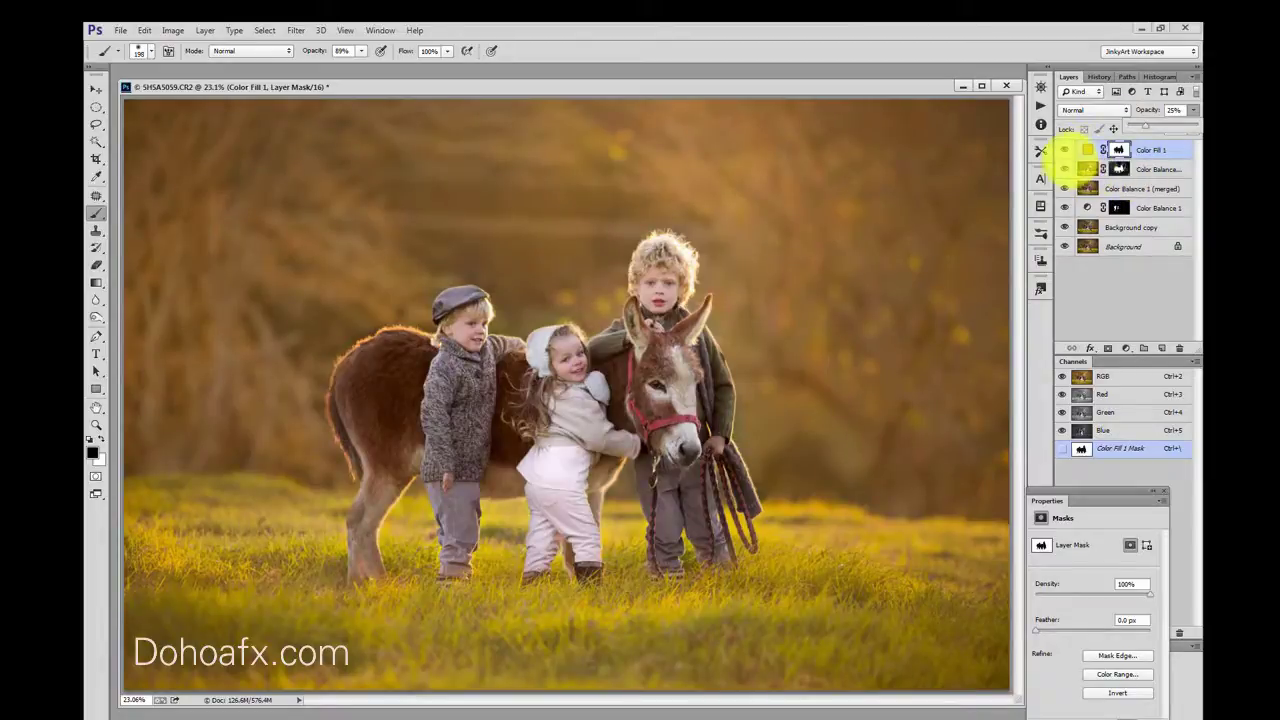
click(1064, 151)
click(1064, 152)
click(1064, 151)
click(1064, 151)
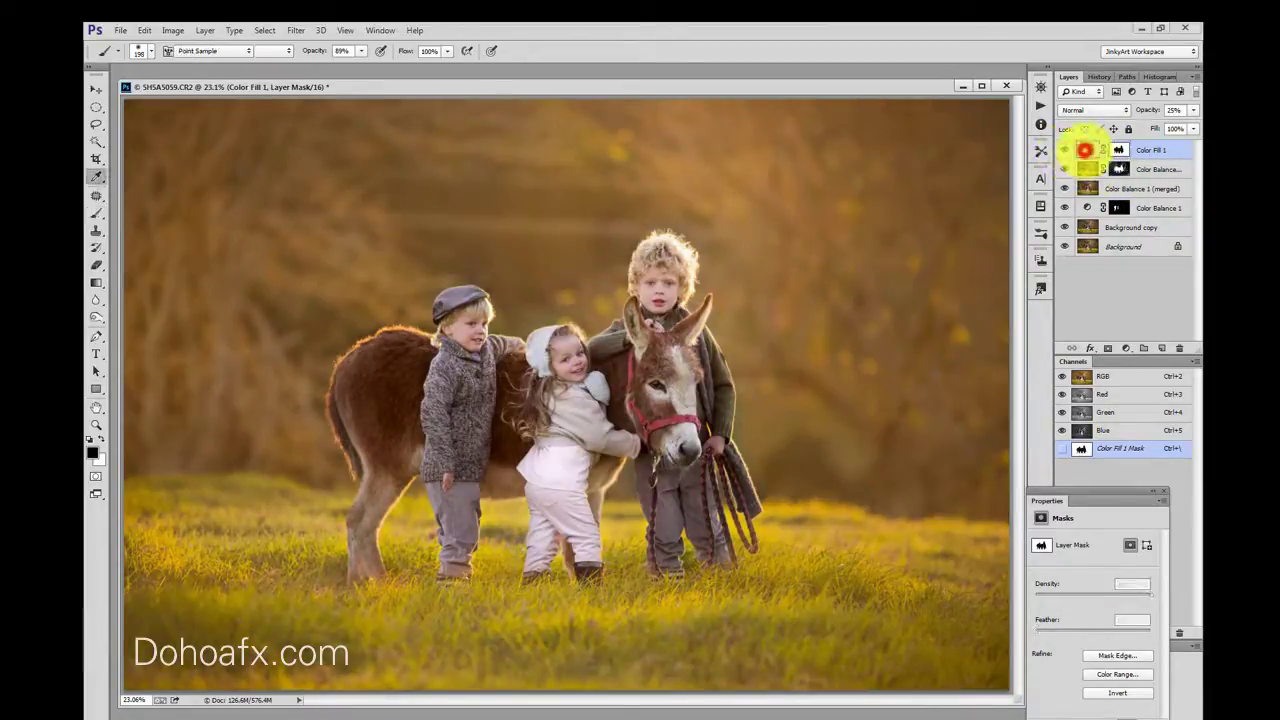
Change the Color Fill layer's colour to dark brown #34280a and compare the photo with the layer hidden
double_click(1085, 150)
click(835, 338)
mouse_move(829, 348)
mouse_down()
mouse_move(819, 372)
mouse_move(835, 364)
mouse_move(849, 386)
mouse_up()
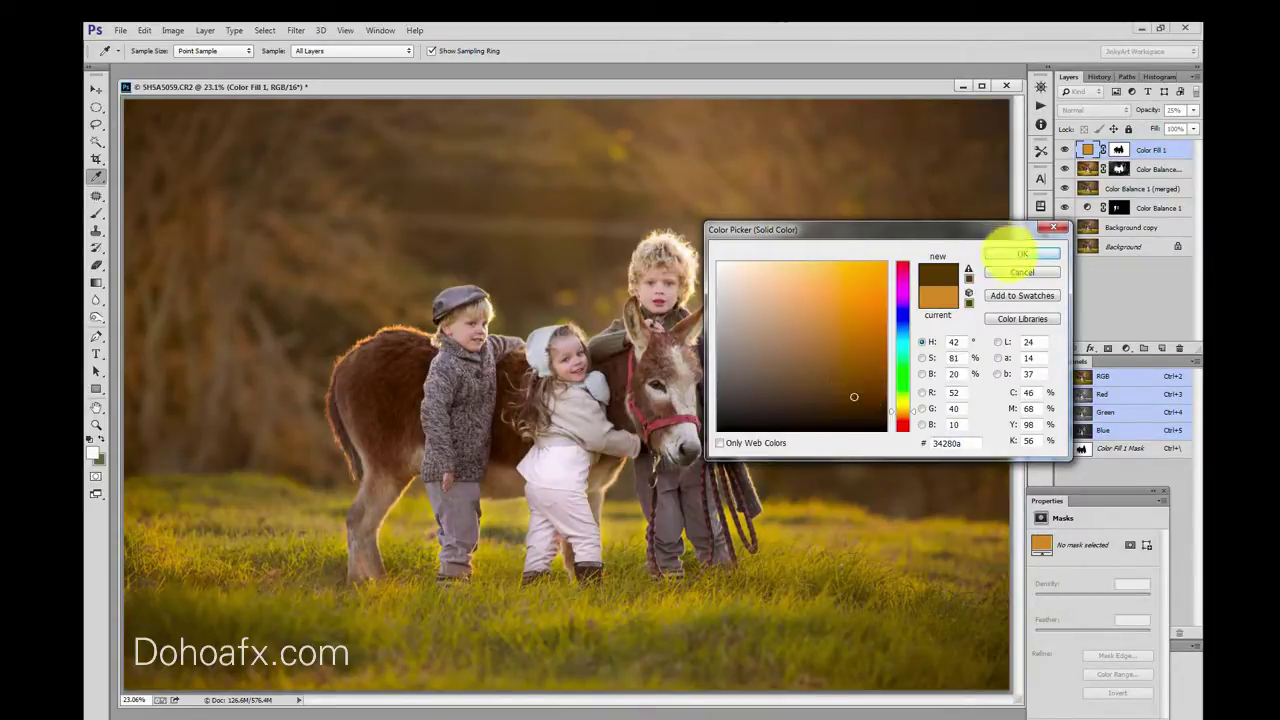
click(1018, 253)
click(1063, 151)
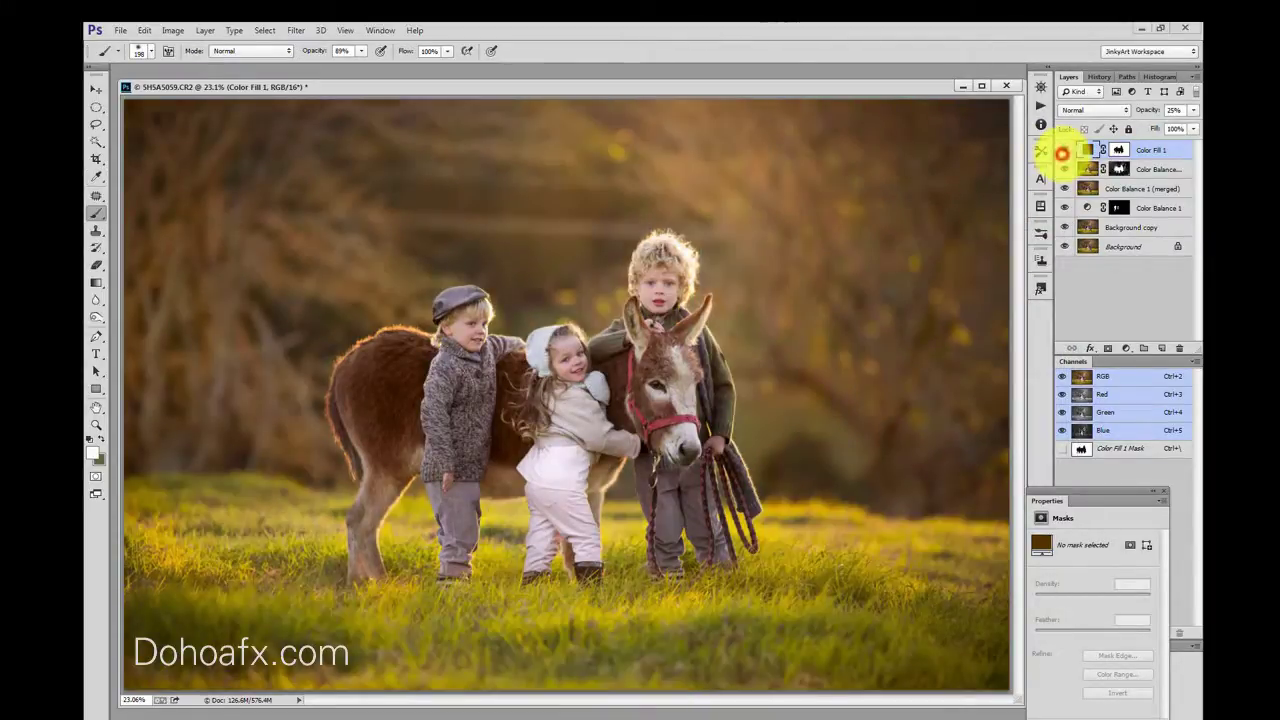
click(1063, 151)
click(1065, 151)
click(1065, 151)
click(1065, 151)
click(1065, 151)
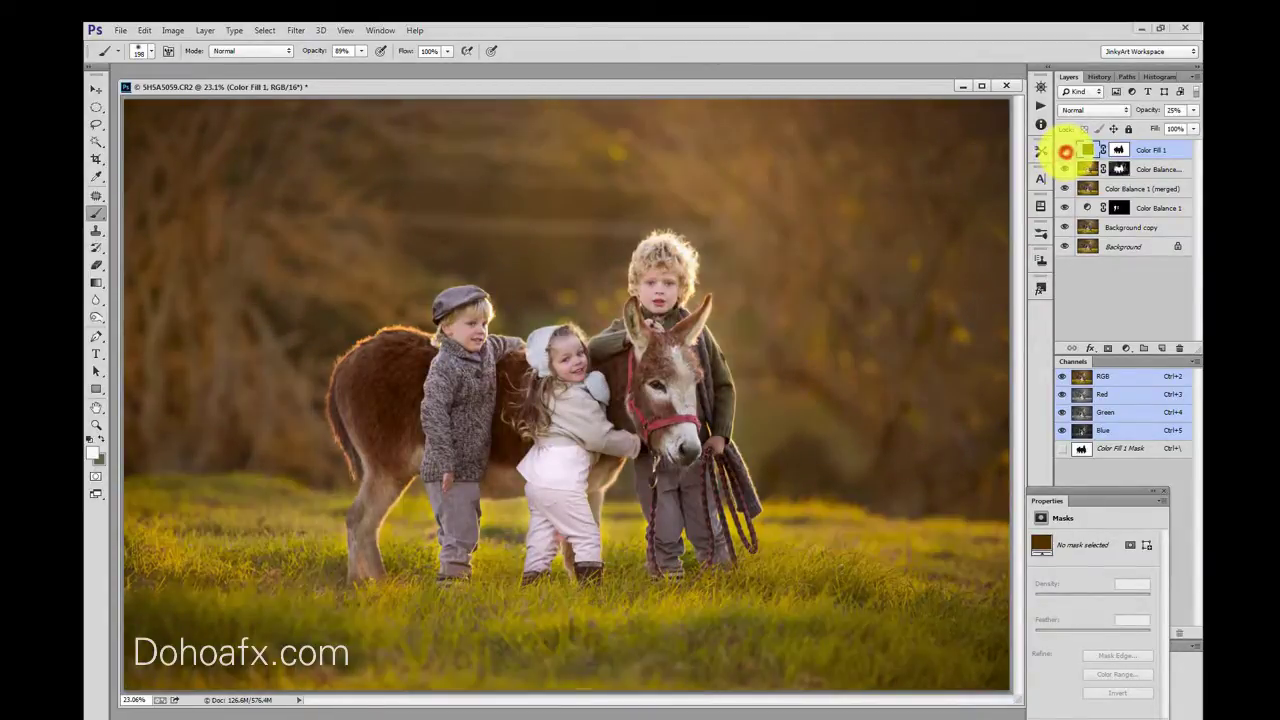
Paint white on the fill layer's mask in the gap beside the capped boy's legs, and compare with the layer hidden
shift+click(1117, 150)
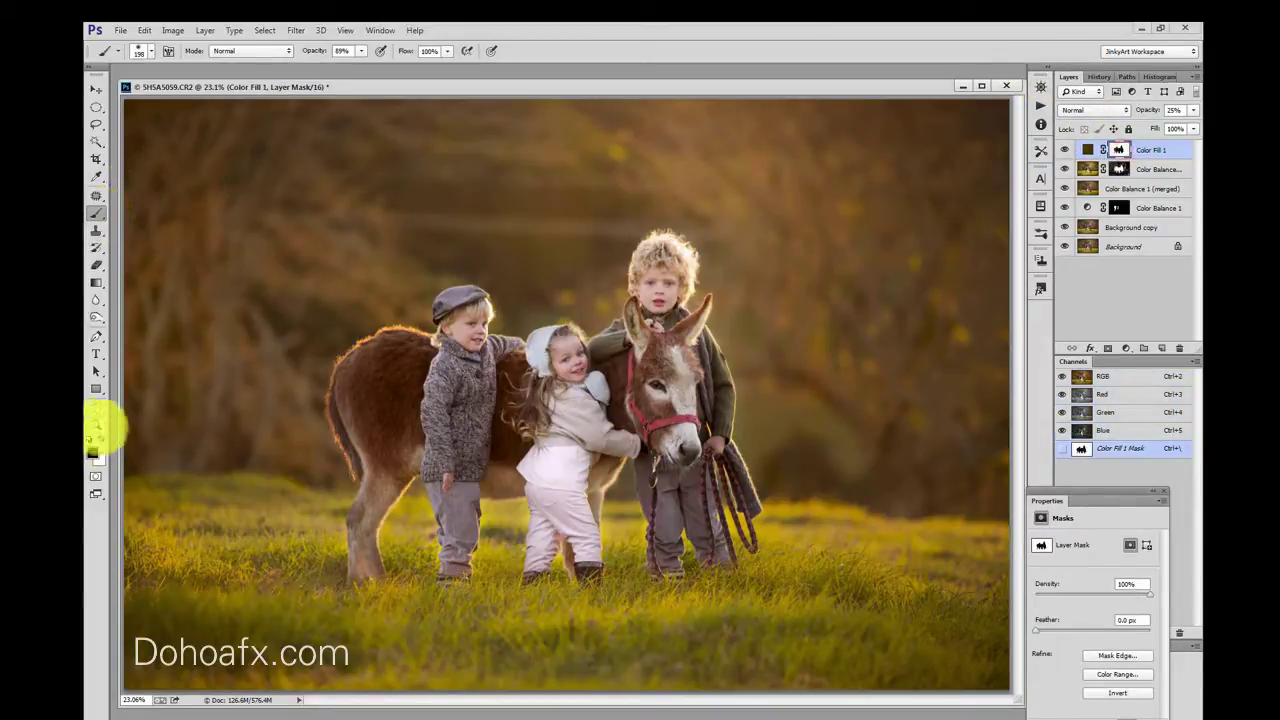
click(102, 439)
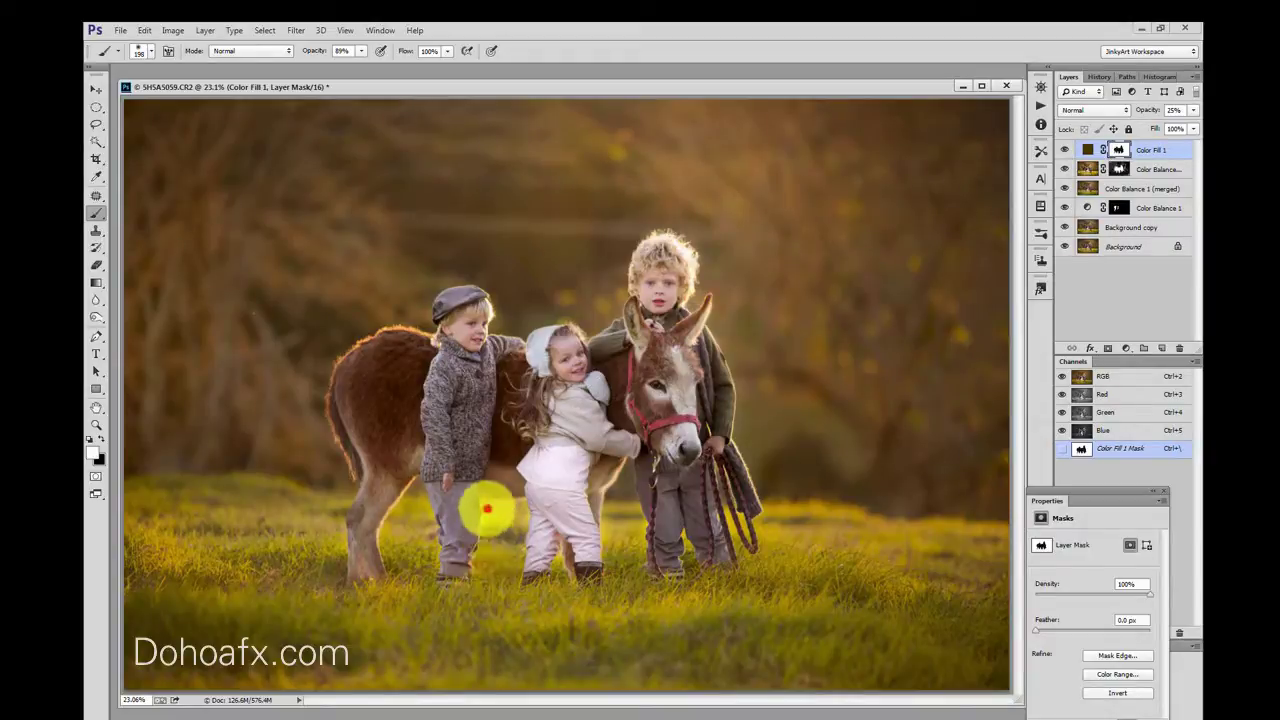
click(487, 509)
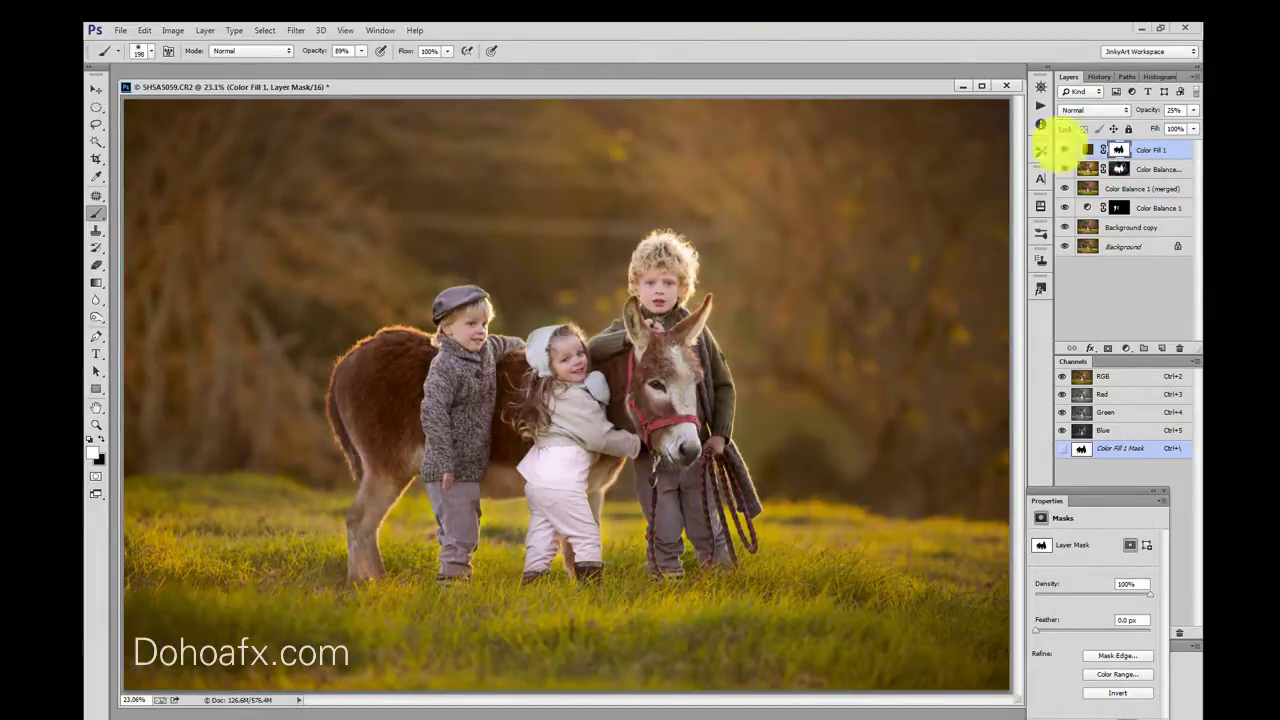
click(1062, 149)
click(1062, 149)
click(1062, 149)
click(1063, 149)
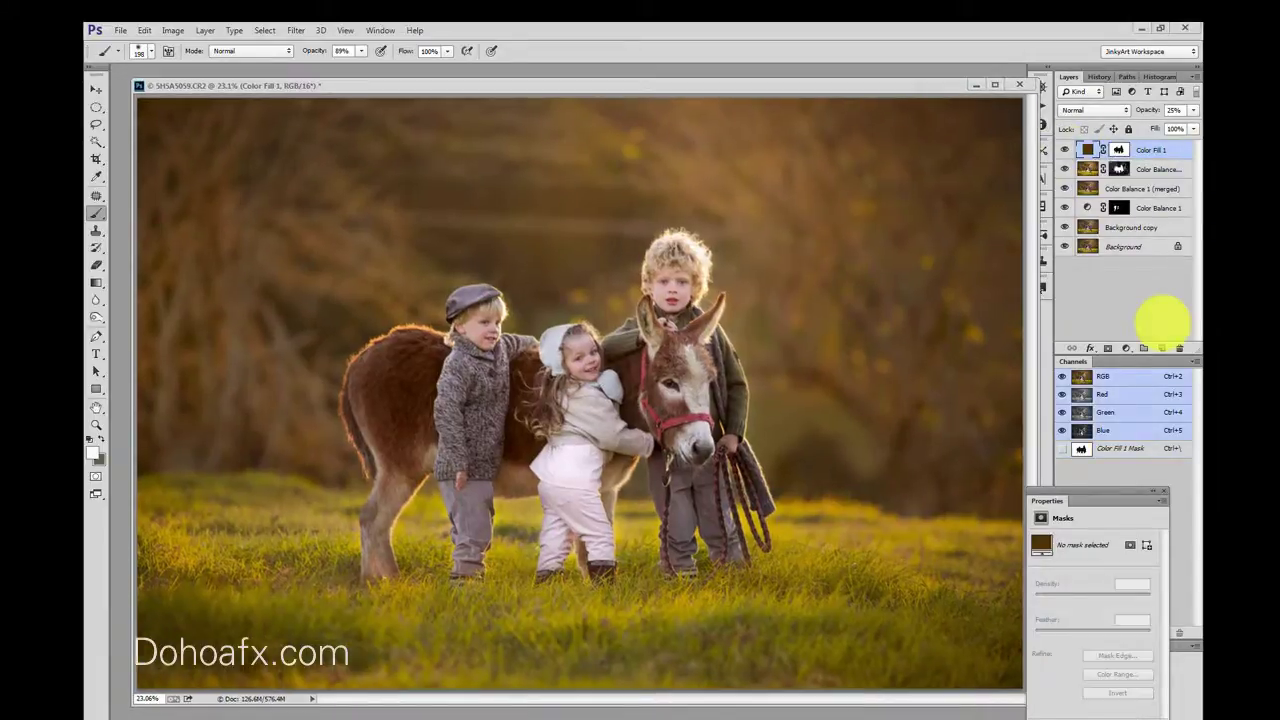
Add a Hue/Saturation adjustment layer above the Color Fill with saturation raised to +15
click(1127, 347)
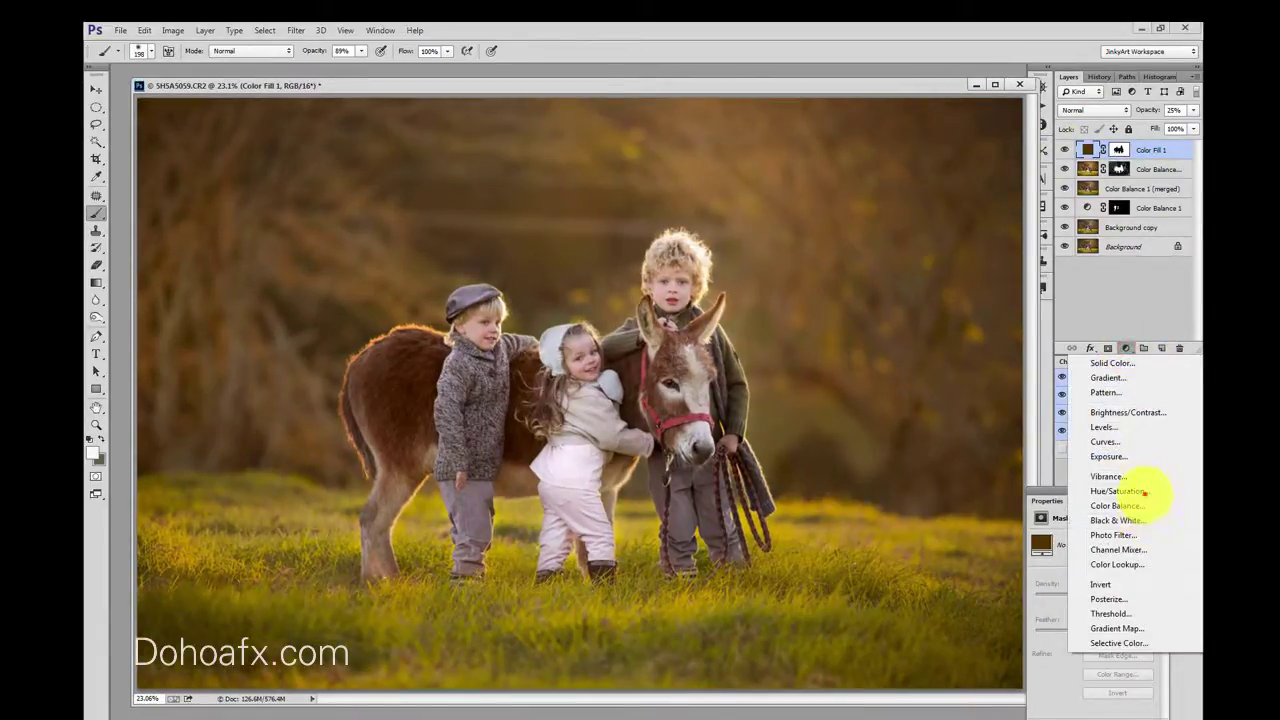
click(1118, 491)
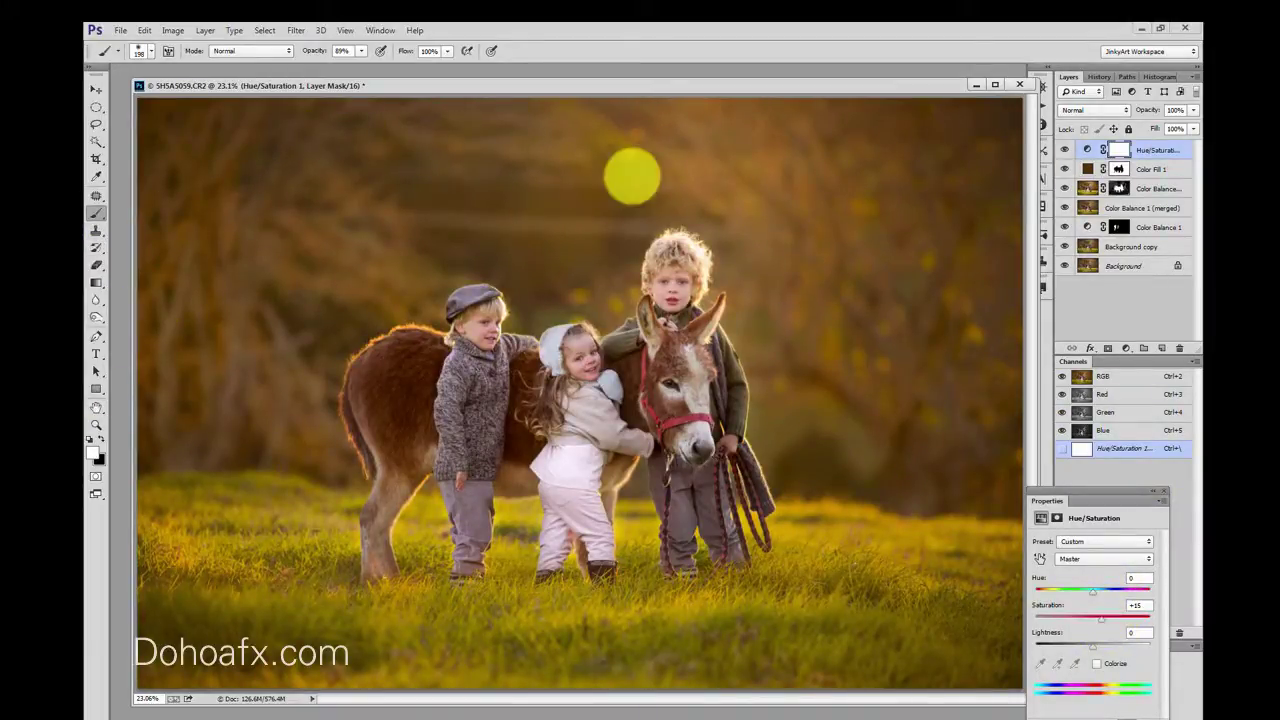
click(97, 424)
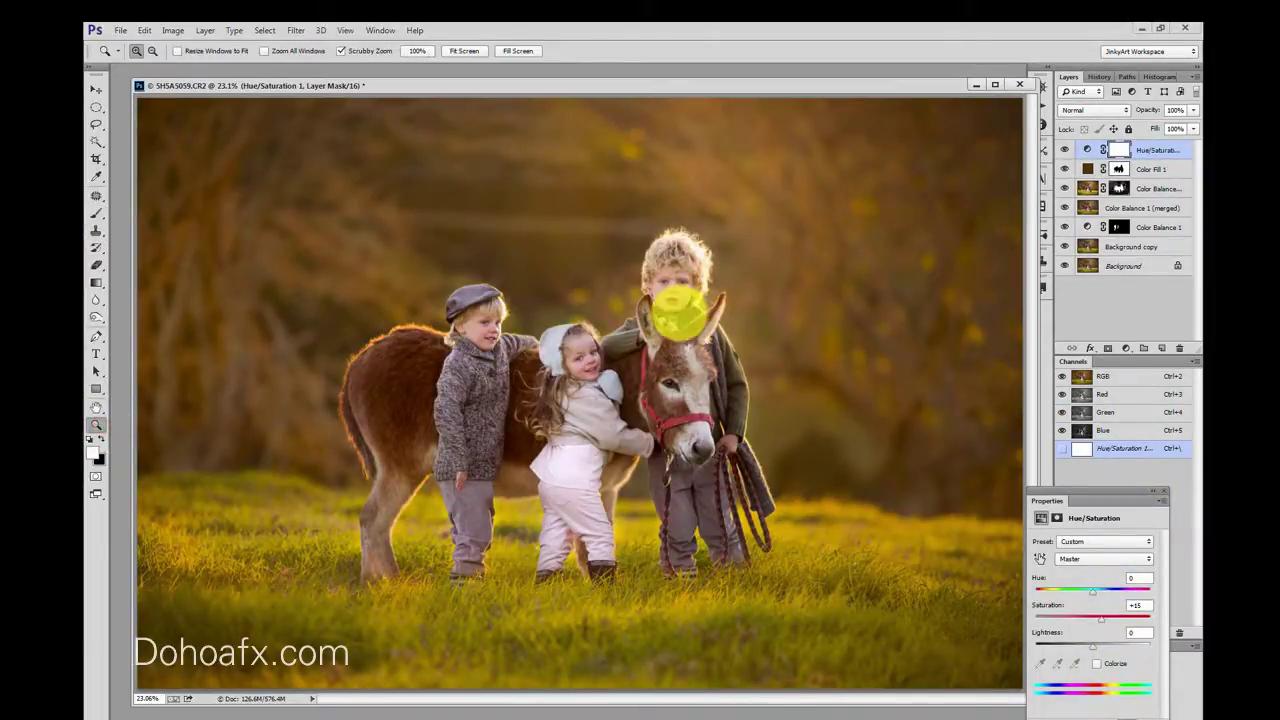
Paint black on the Hue/Saturation mask over the children's faces, hair and clothing to remove the added saturation there
click(1118, 149)
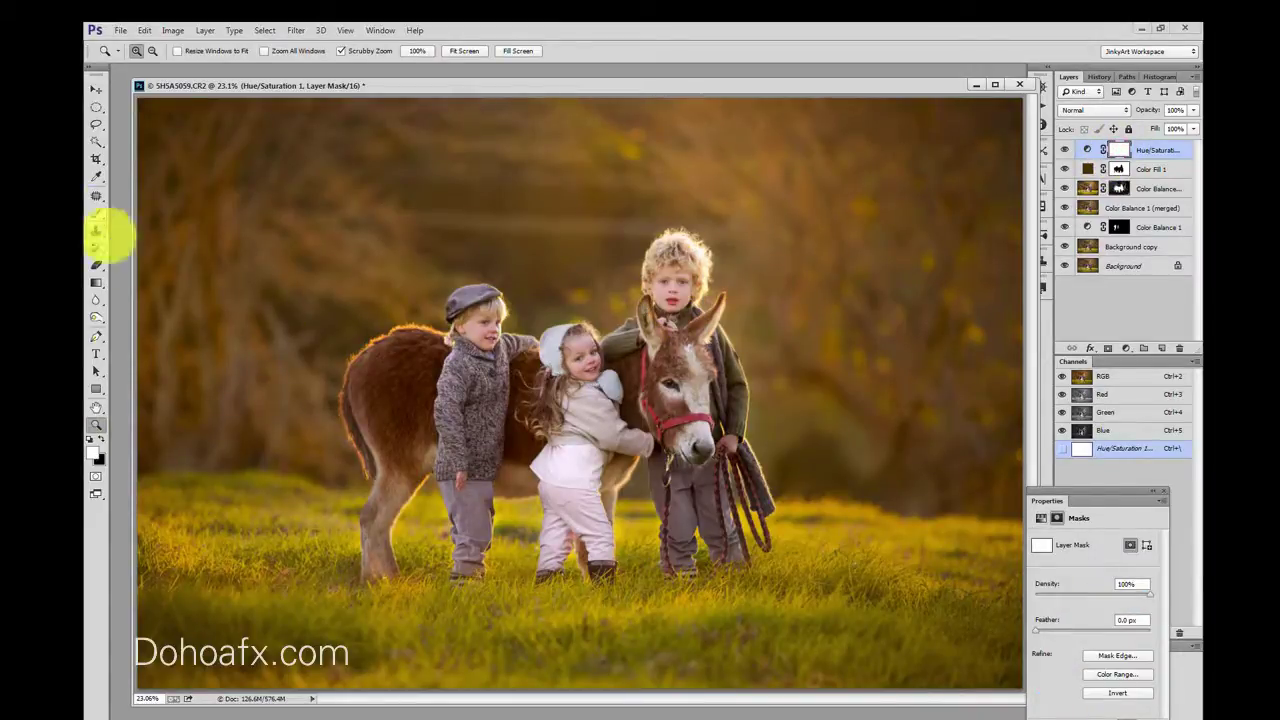
click(96, 213)
click(101, 438)
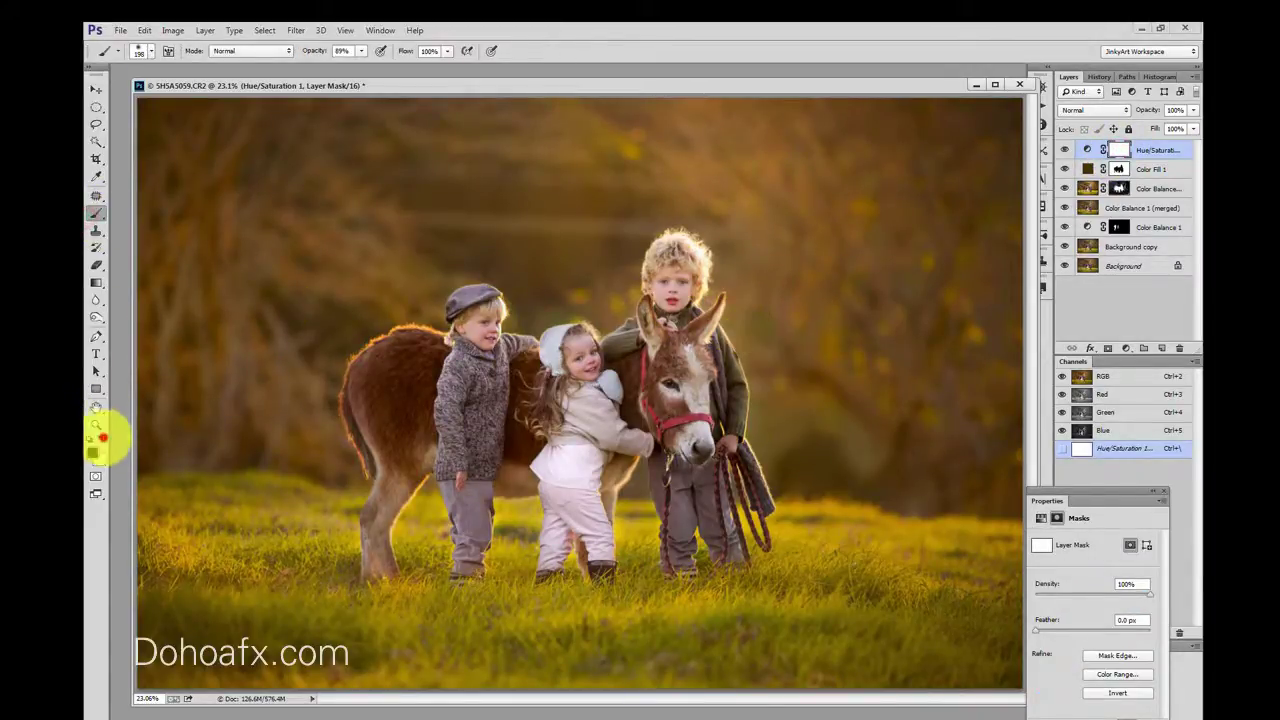
click(578, 355)
drag(586, 347, 583, 366)
mouse_move(674, 297)
mouse_down()
mouse_move(683, 272)
mouse_move(664, 299)
mouse_up()
mouse_move(486, 320)
mouse_down()
mouse_move(480, 300)
mouse_move(457, 320)
mouse_up()
drag(455, 441, 452, 436)
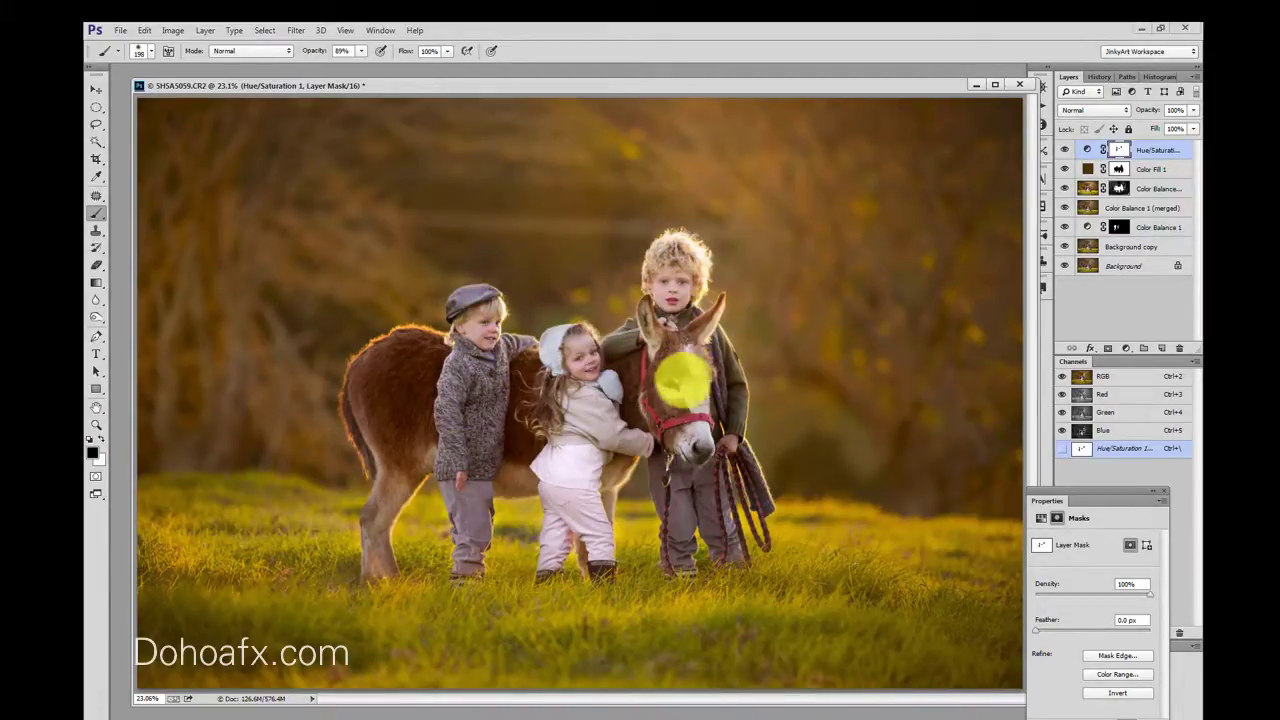
drag(690, 288, 686, 251)
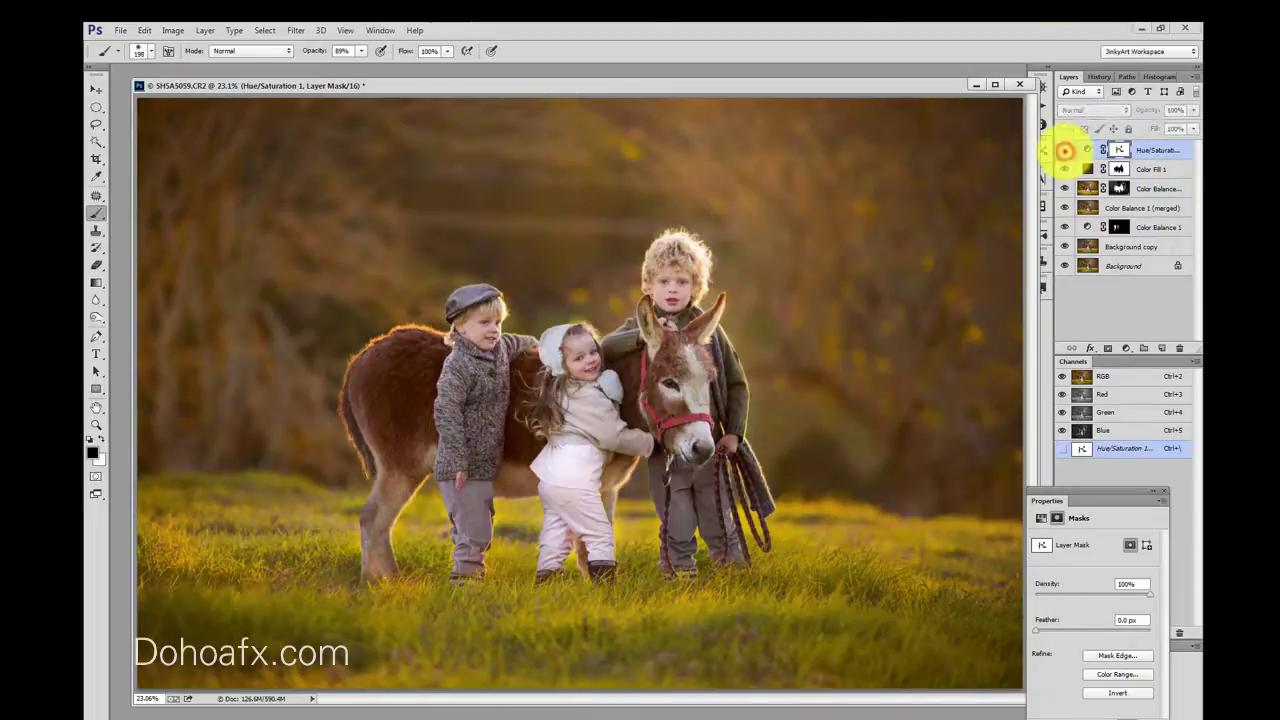
mouse_move(799, 86)
mouse_down()
mouse_move(829, 91)
mouse_move(791, 83)
mouse_up()
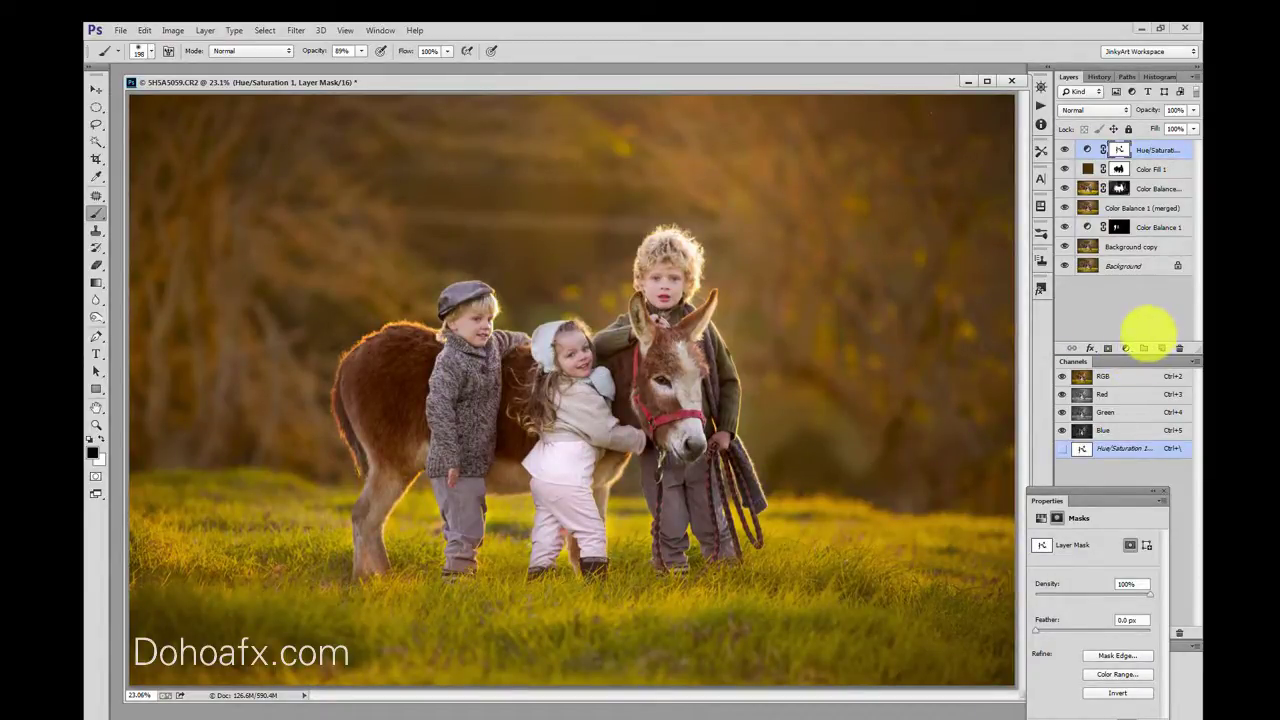
Stamp all layers above the Background into a new merged layer and duplicate that layer
shift+click(1126, 251)
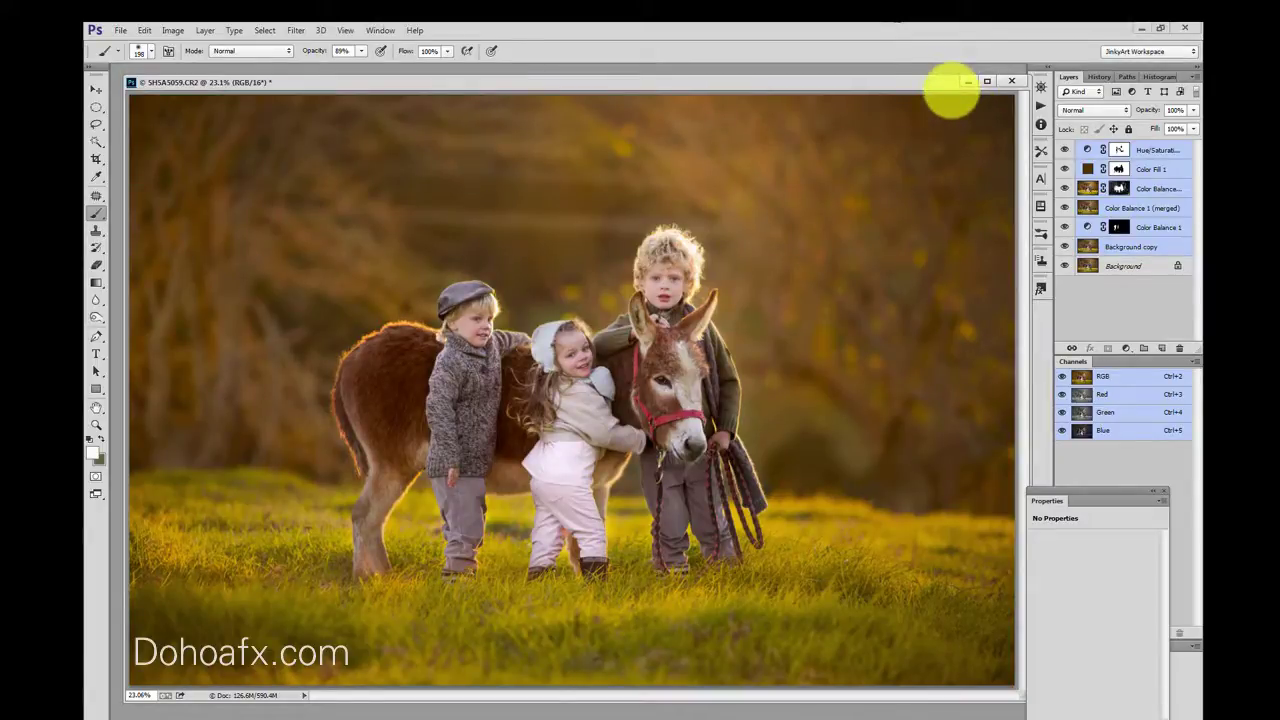
key(ctrl+alt+e)
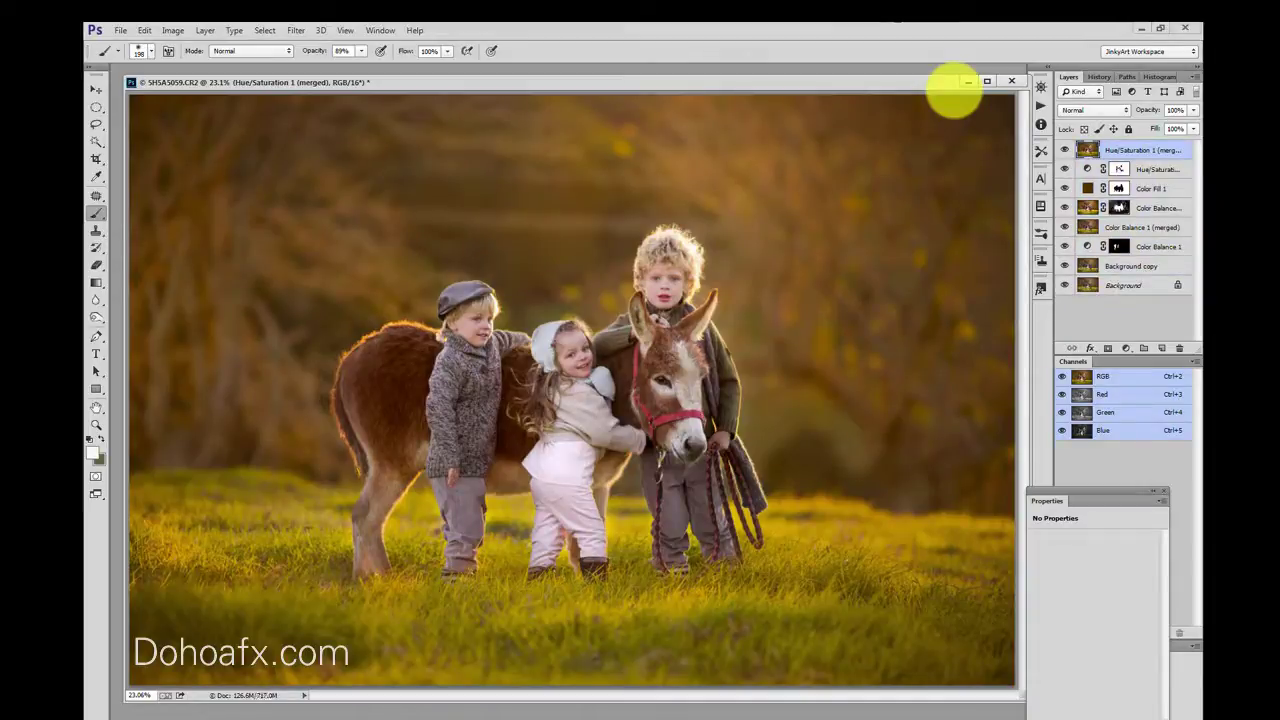
key(ctrl+j)
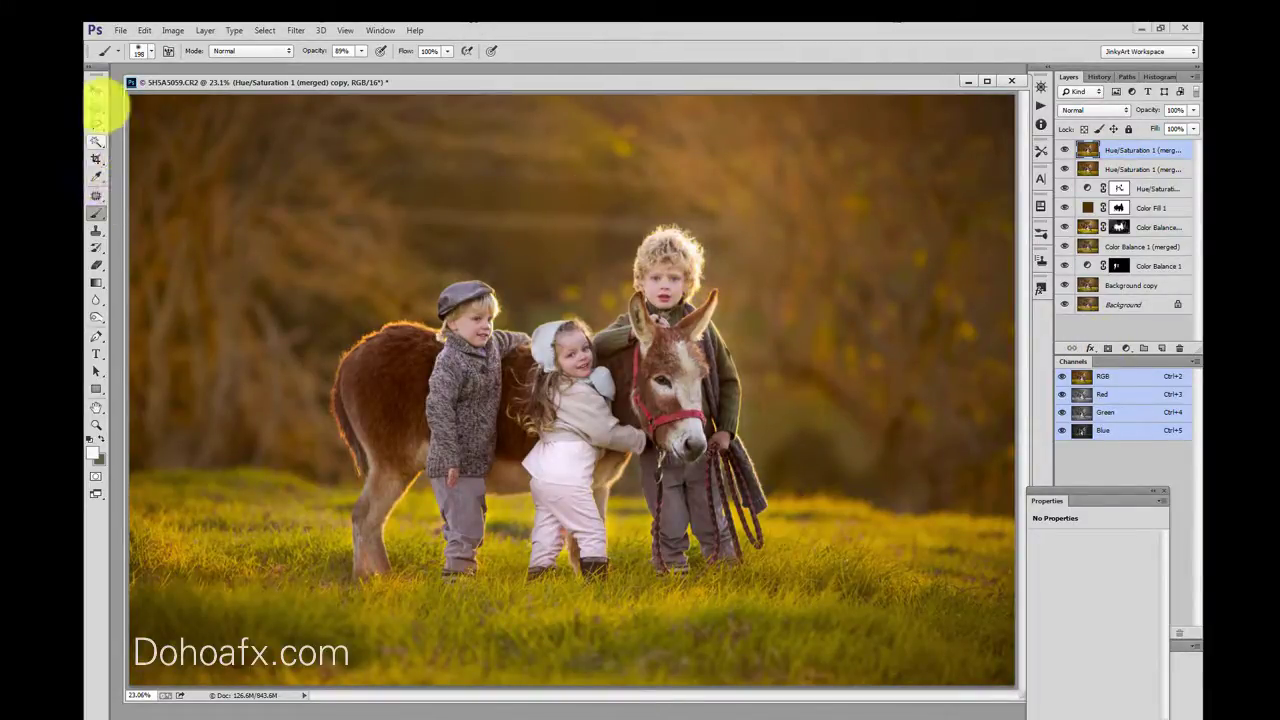
Switch to the Polygonal Lasso tool for straight-edged selections
right_click(100, 122)
click(150, 134)
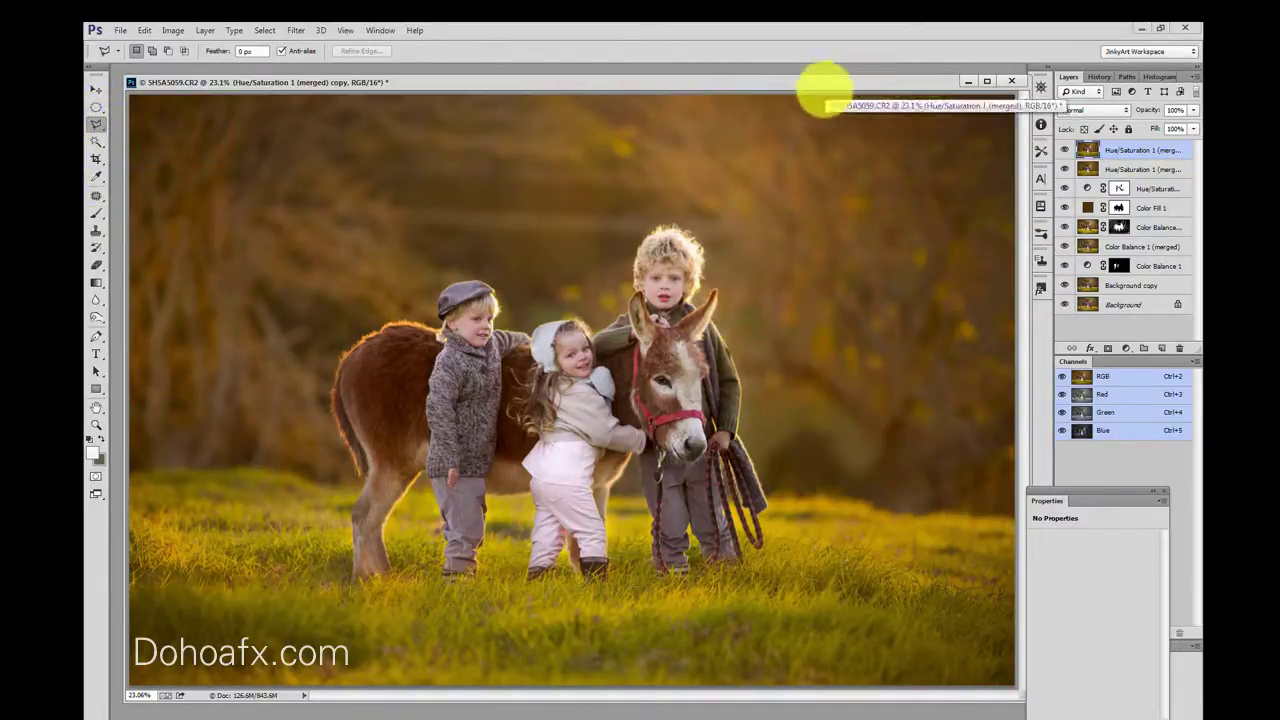
click(822, 96)
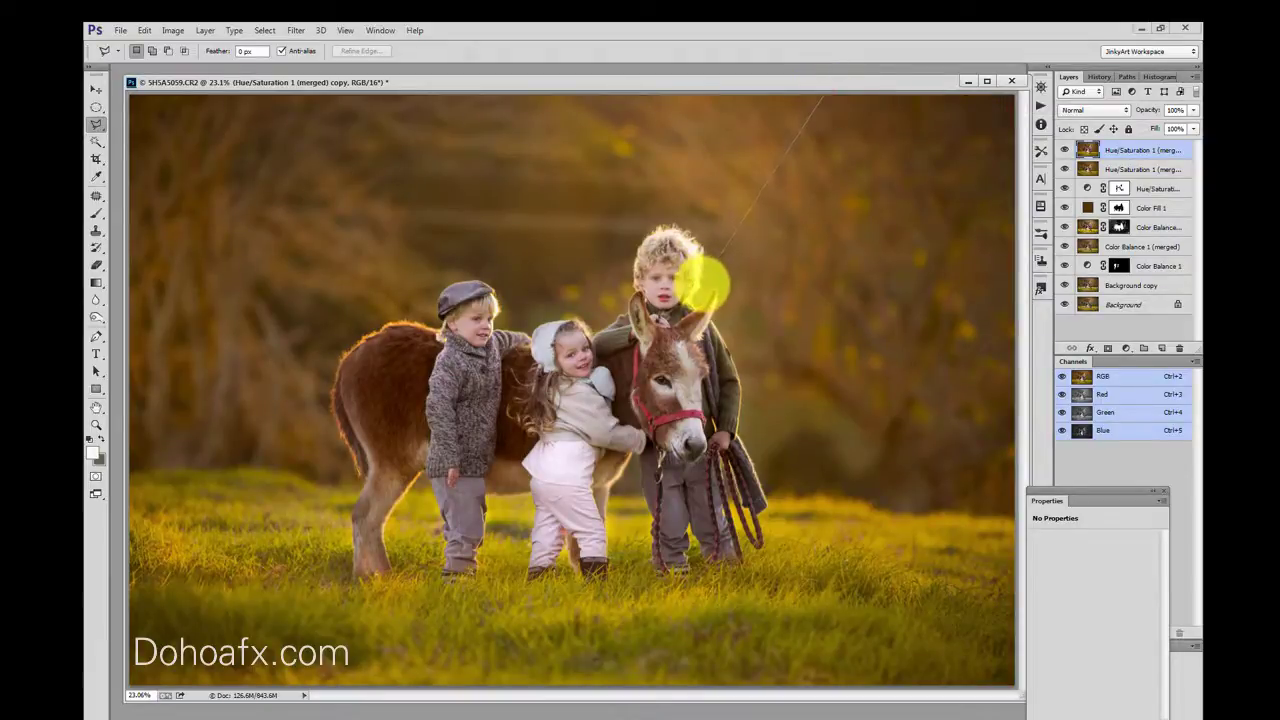
click(695, 288)
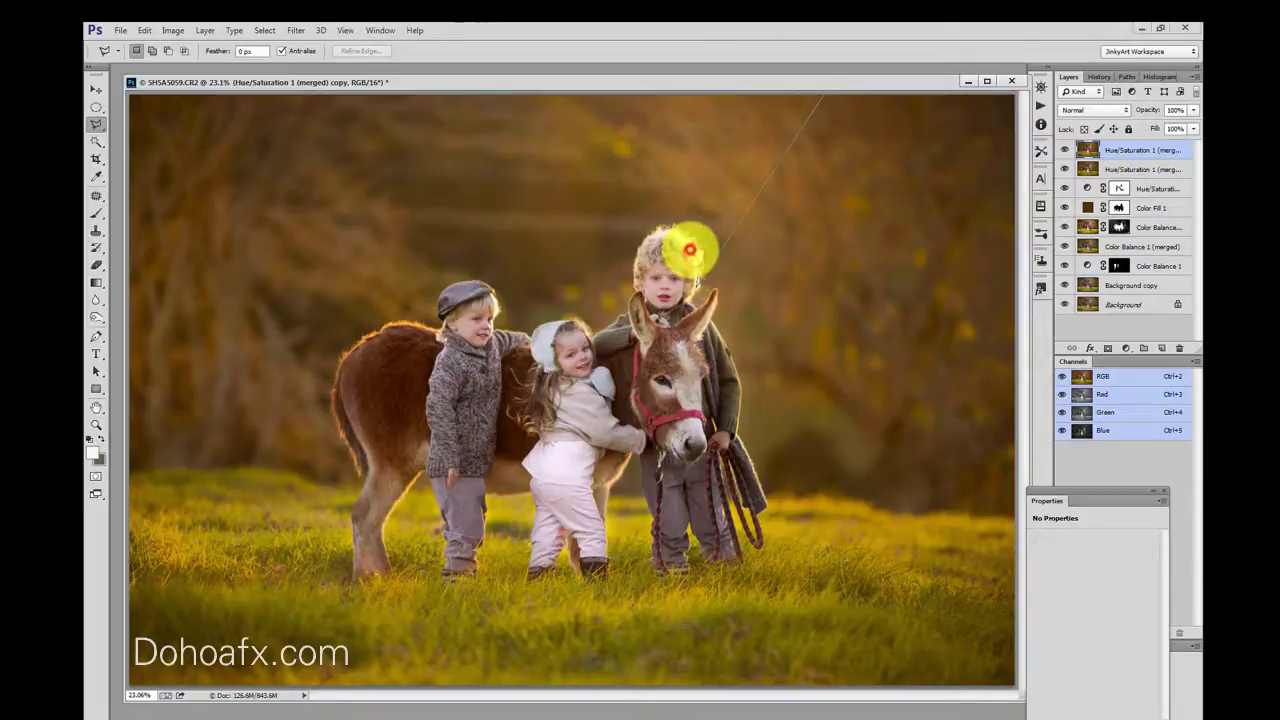
click(690, 250)
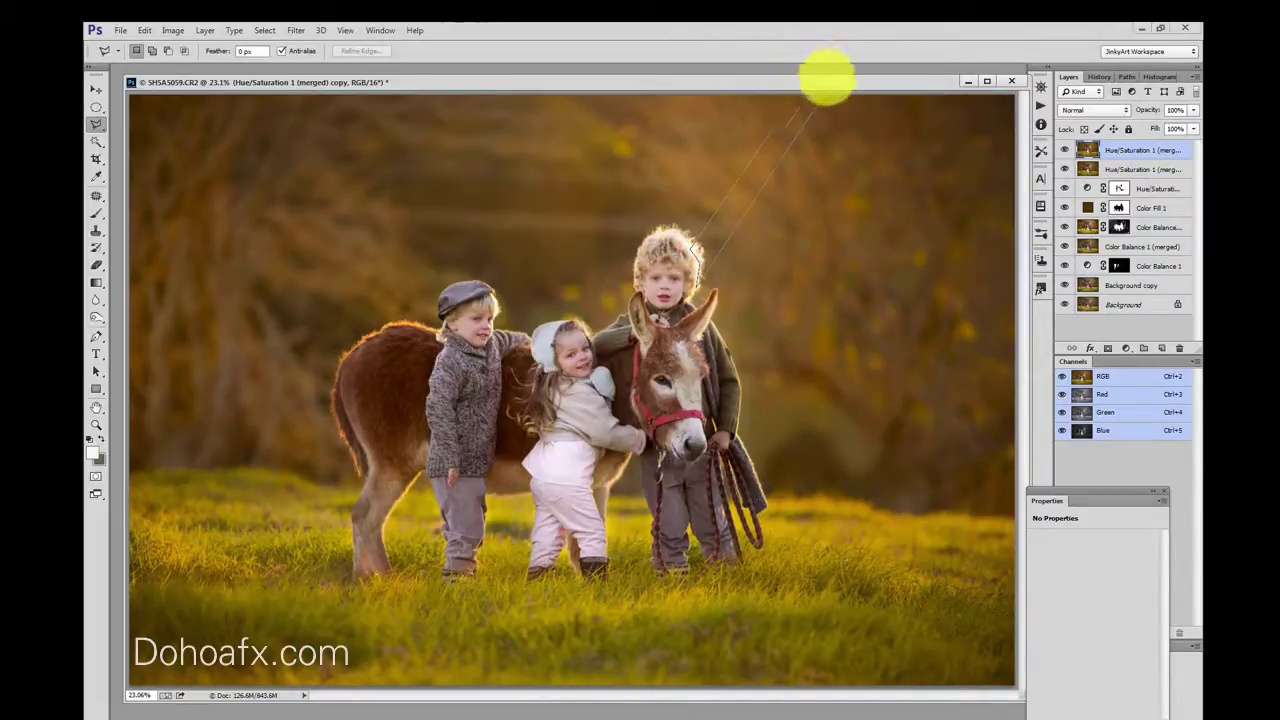
click(826, 77)
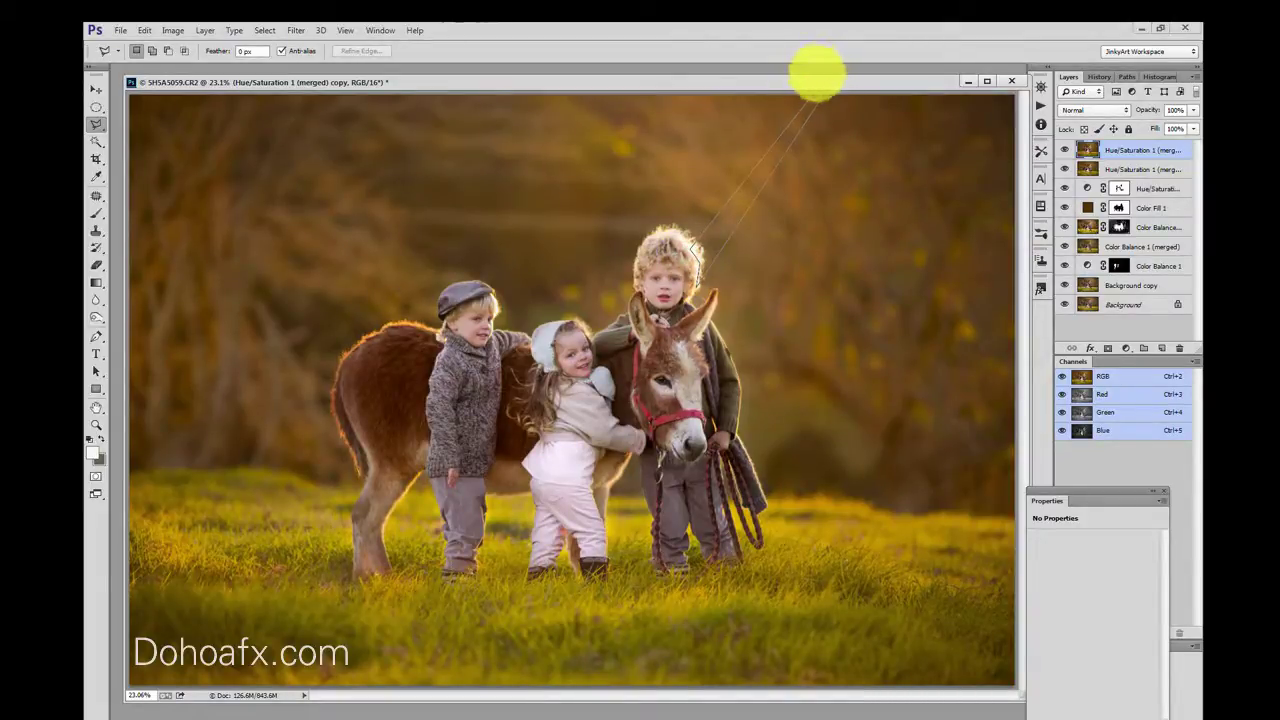
key(Escape)
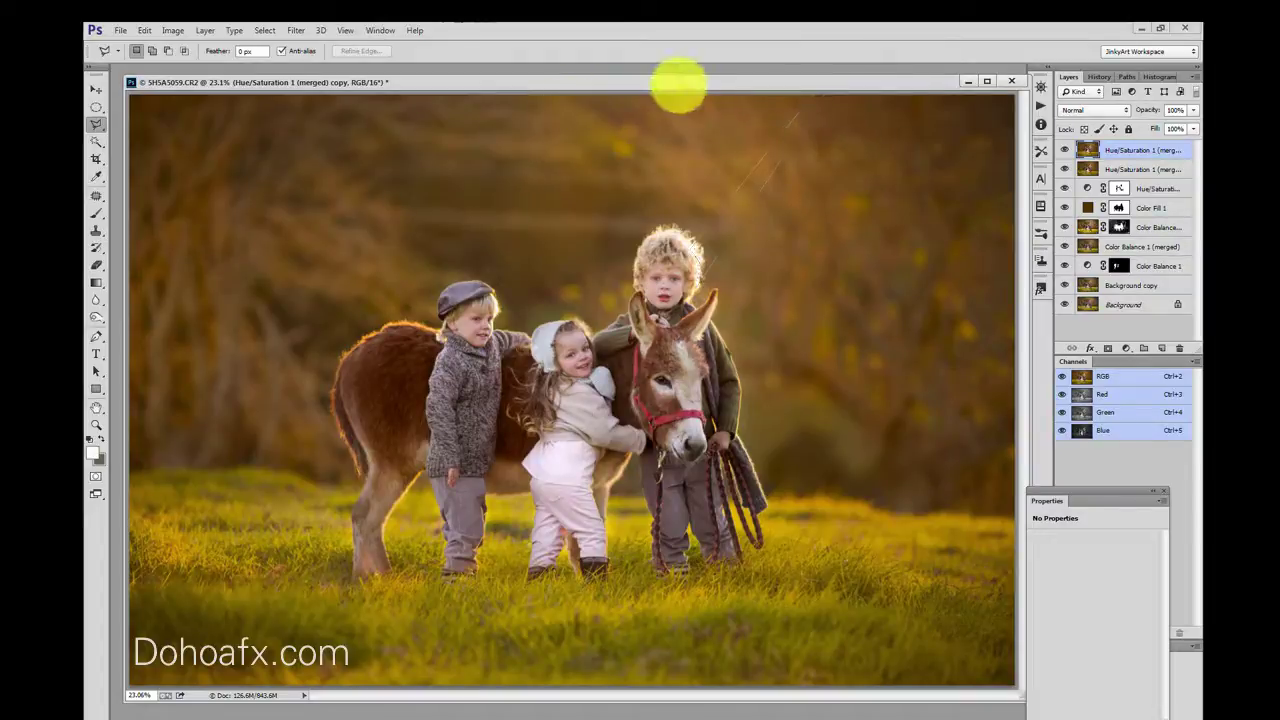
Outline a narrow ray-shaped selection slanting from the photo's upper edge down to the tallest boy's hair
click(688, 89)
click(700, 91)
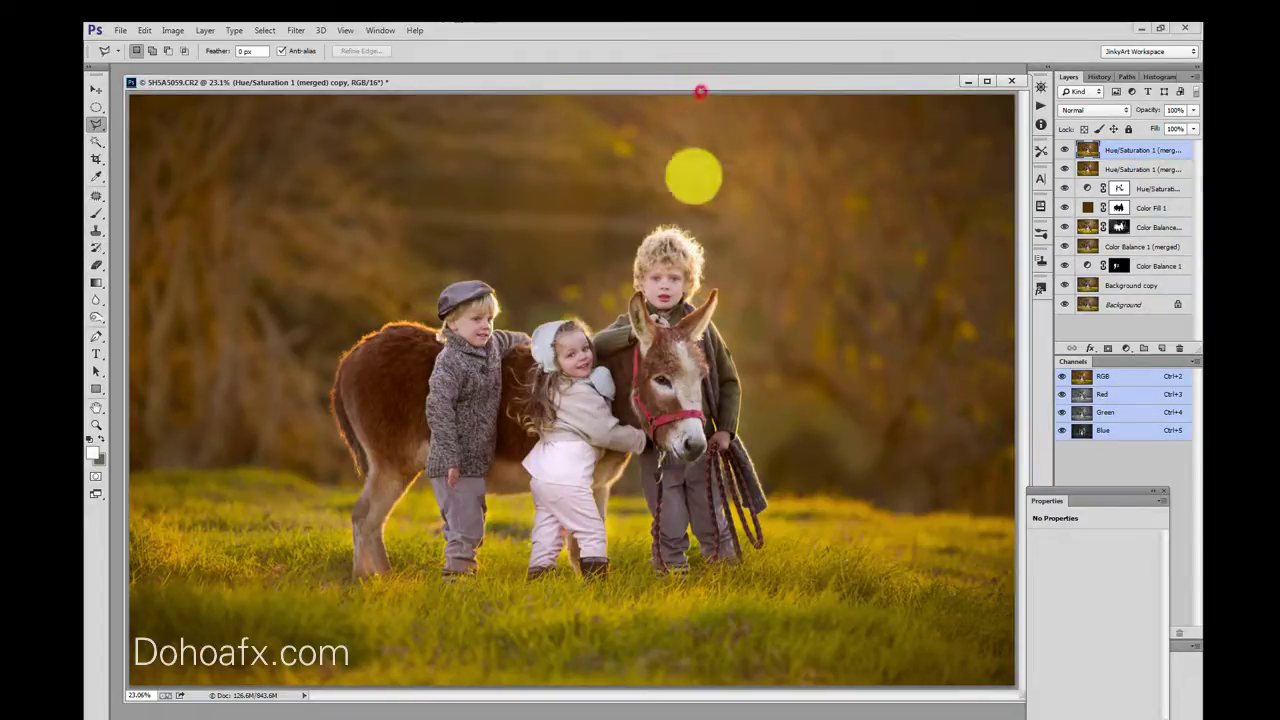
click(674, 235)
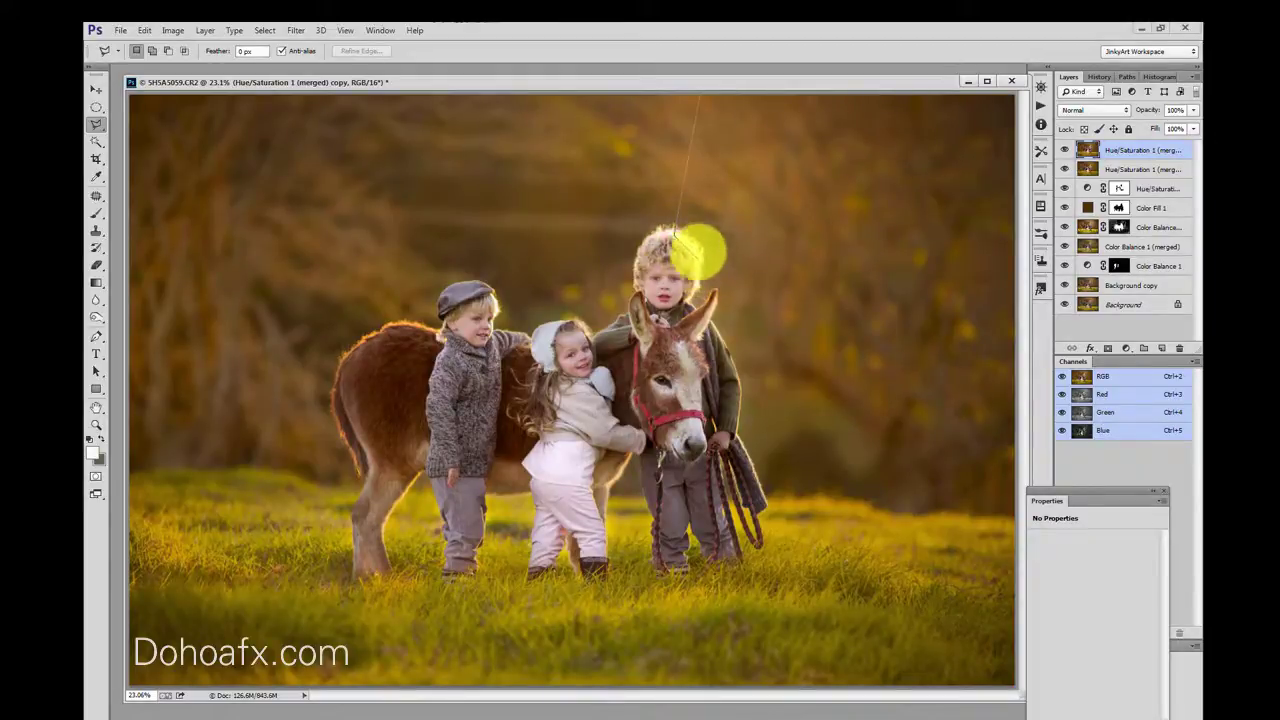
click(690, 237)
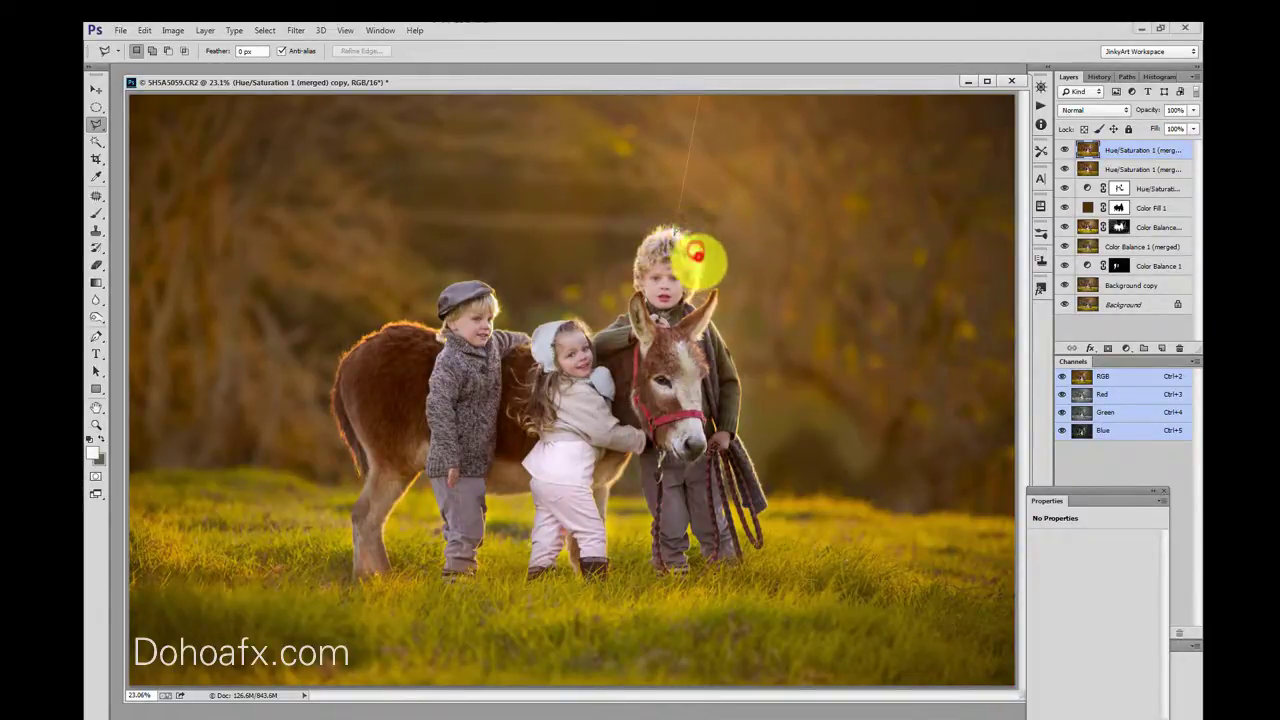
click(698, 264)
click(712, 90)
click(700, 95)
Add a second slanted ray from the photo's upper edge to the girl's bonnet to the selection
shift+click(656, 96)
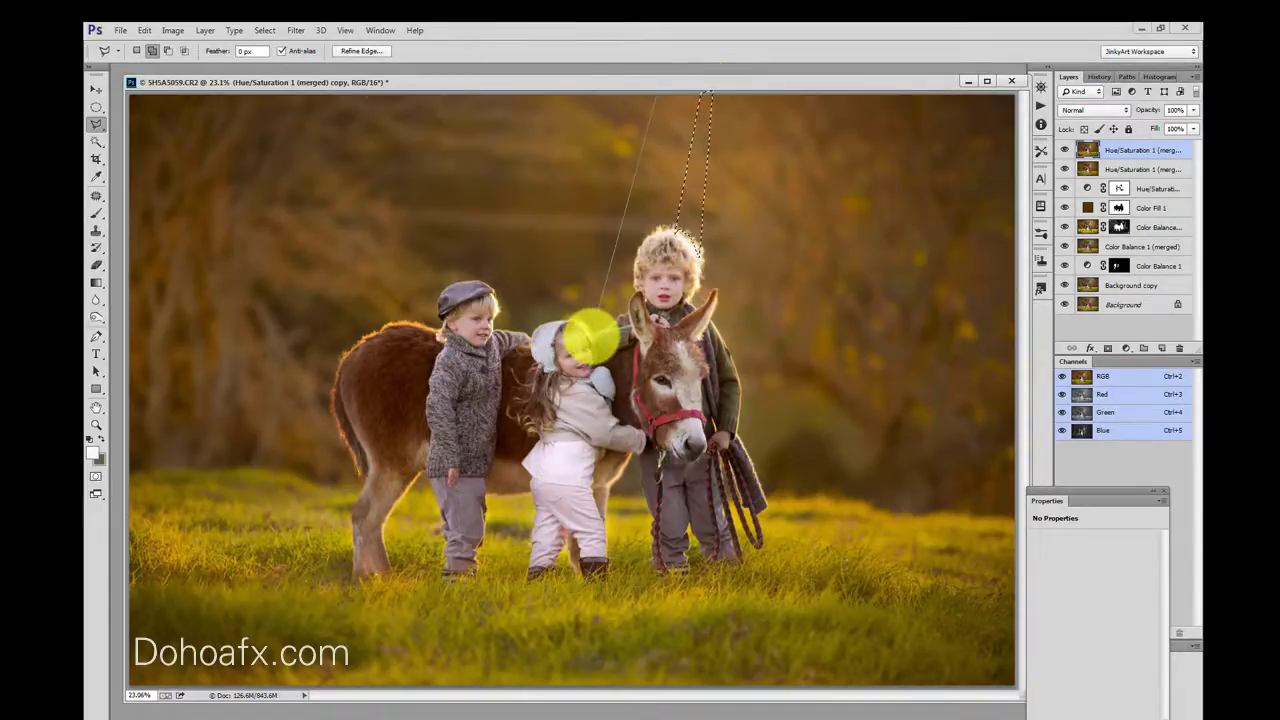
click(592, 335)
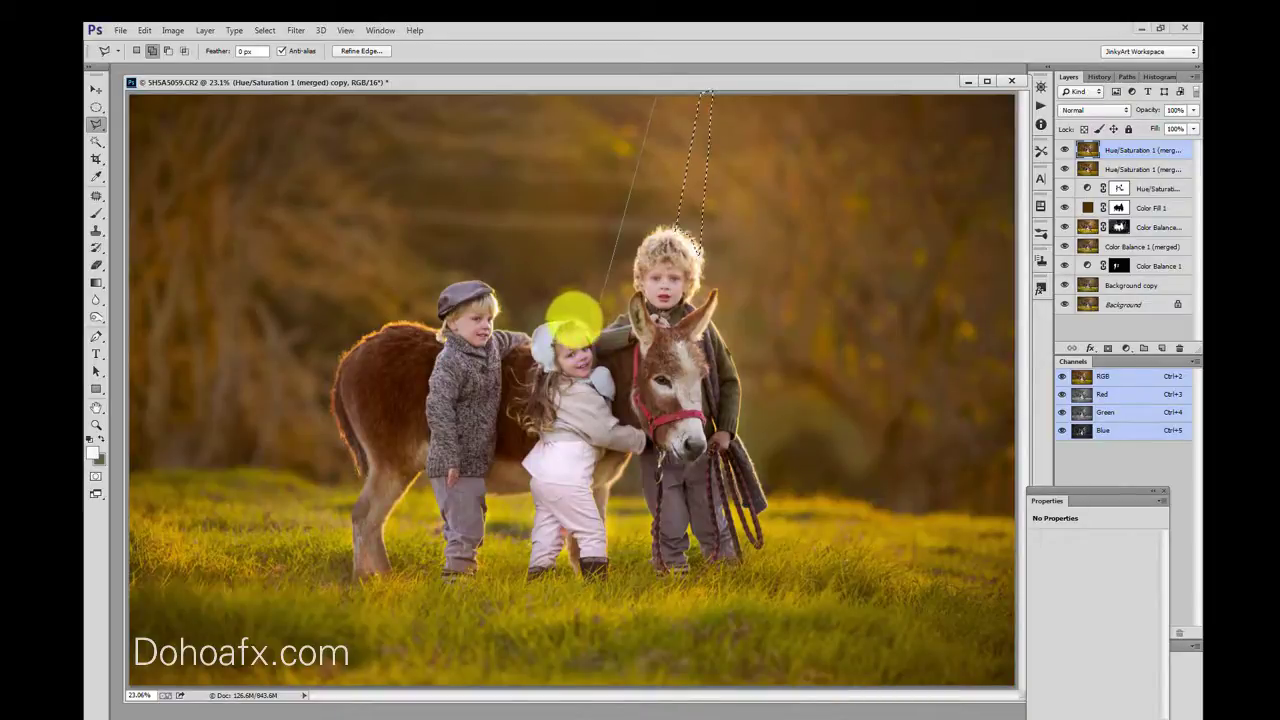
click(574, 320)
click(648, 94)
click(656, 96)
Add two more slanted rays to the selection, reaching from the upper edge to the capped boy's head and the donkey's back
shift+click(609, 96)
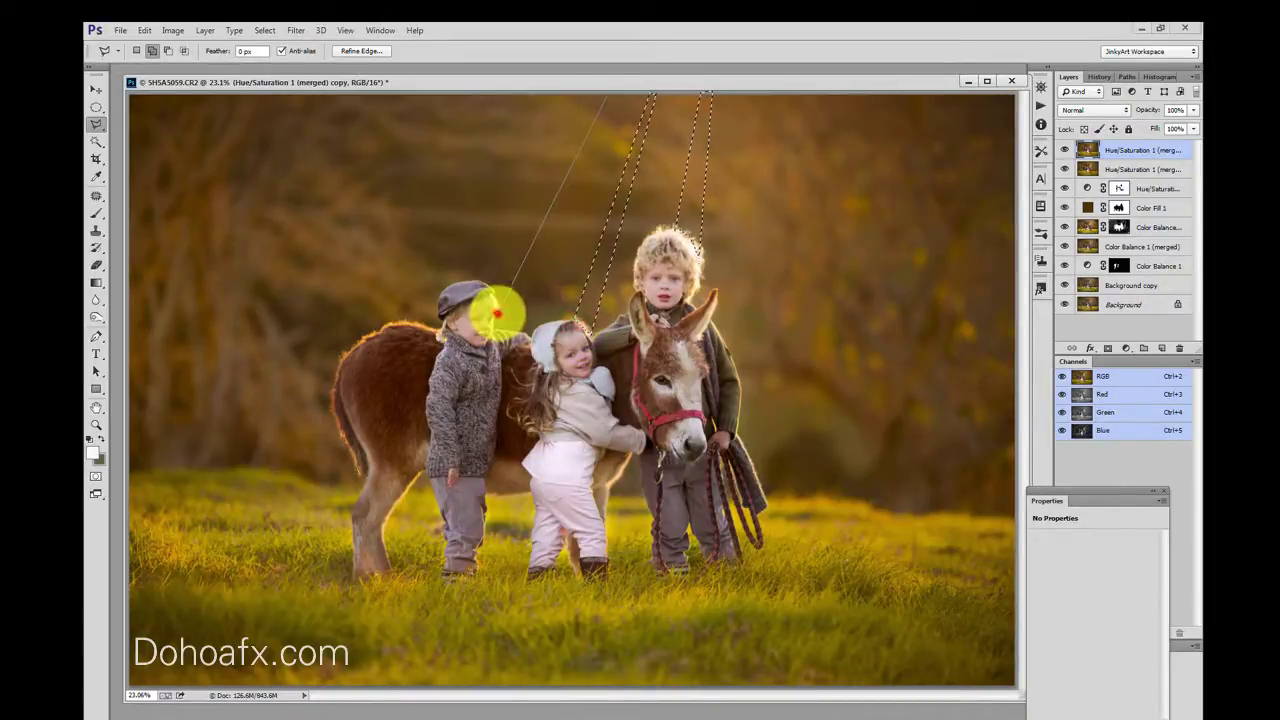
click(497, 312)
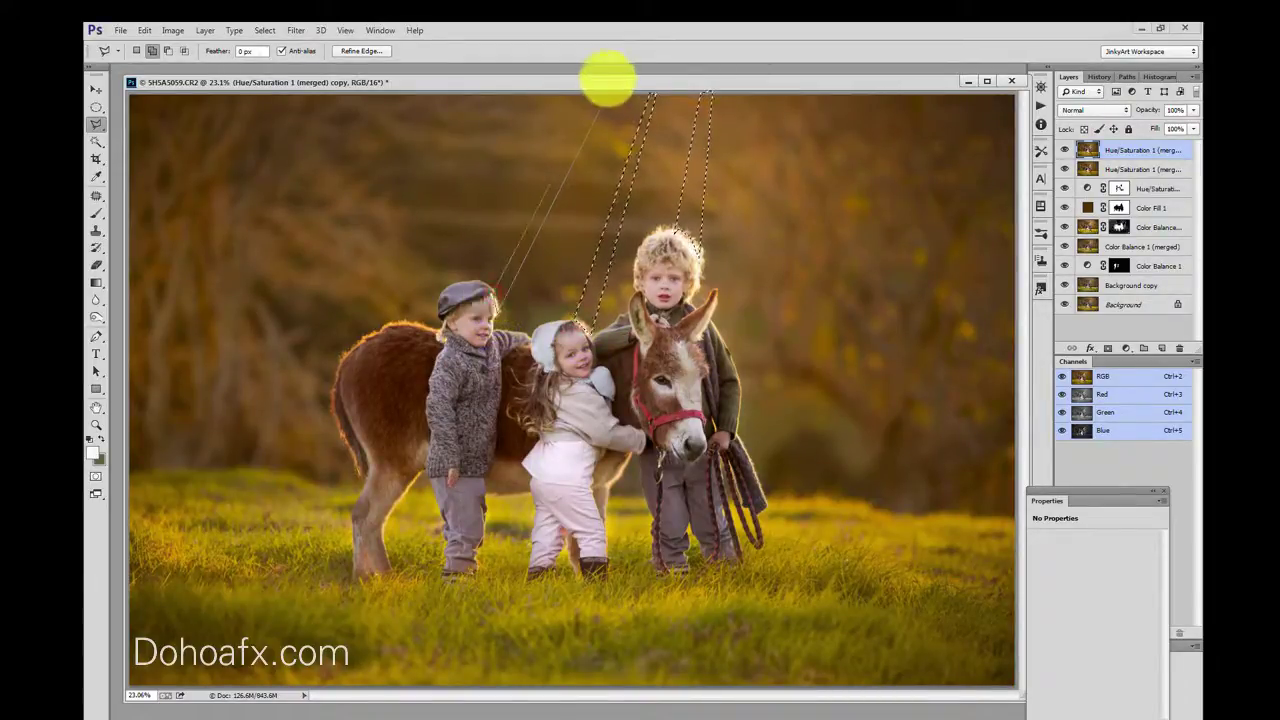
click(608, 90)
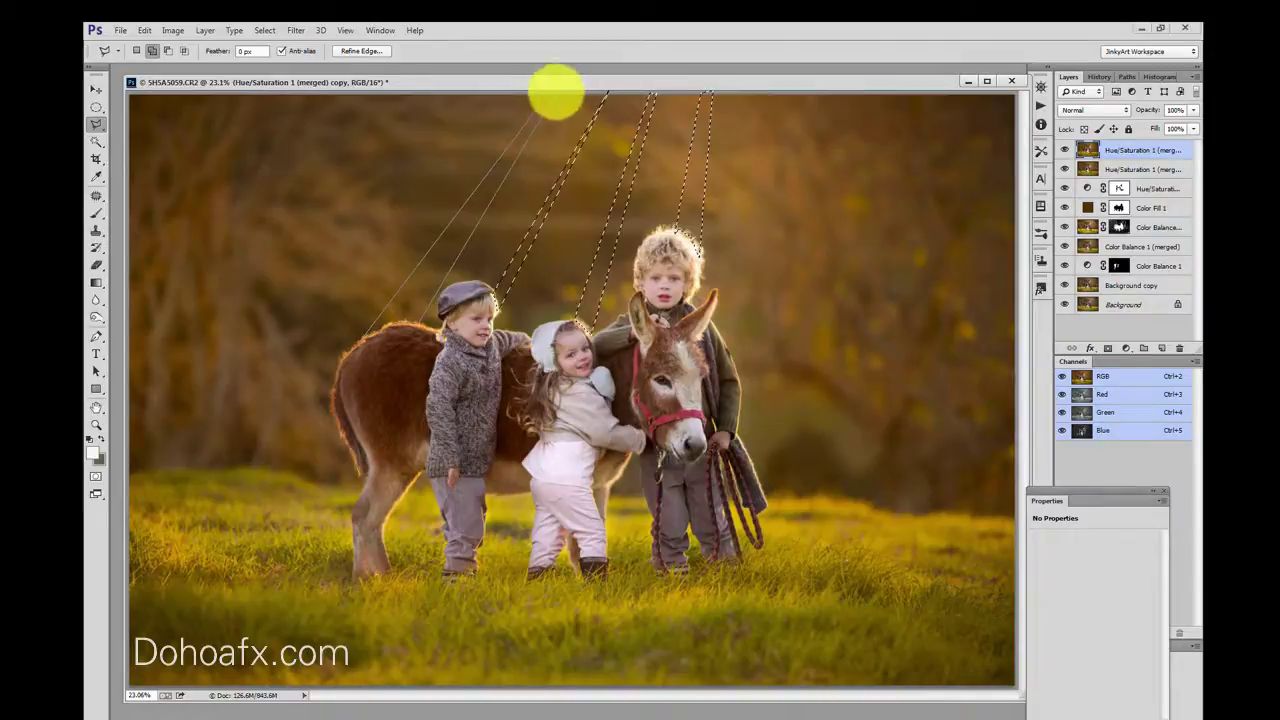
click(554, 93)
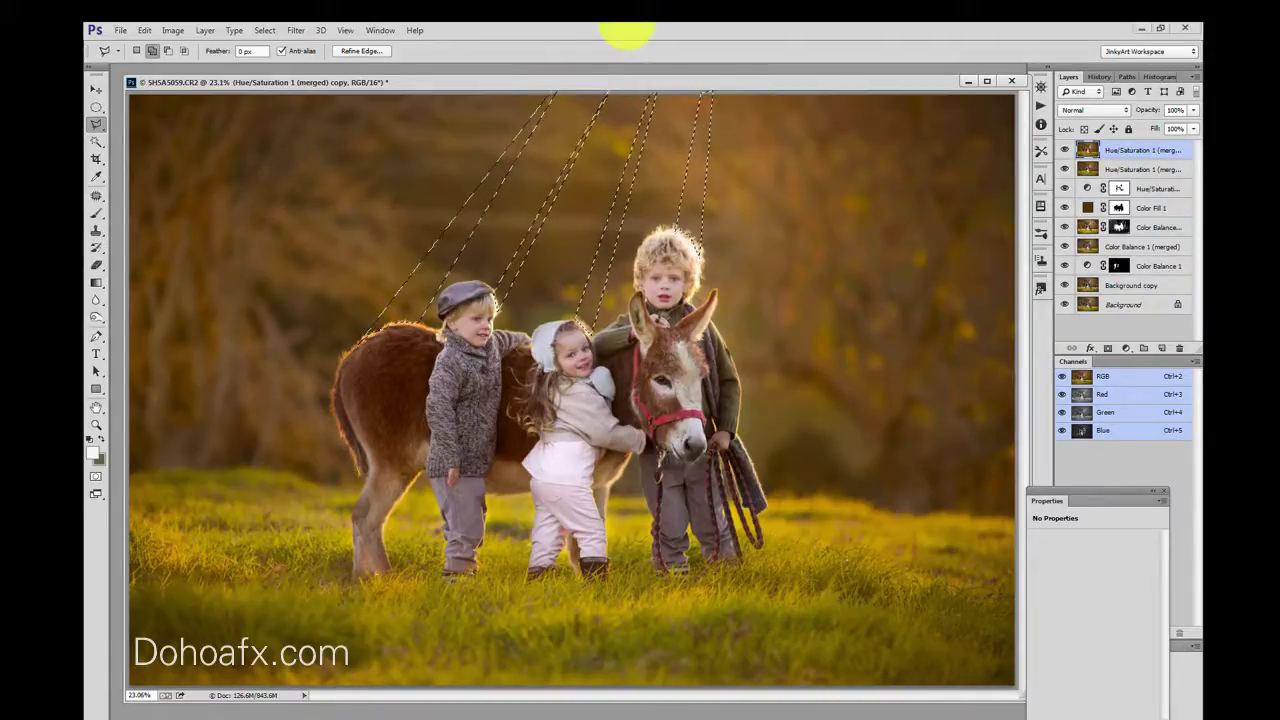
Extend the selection with ray ends on the grass behind the donkey and in the gaps between the legs
click(216, 552)
click(305, 553)
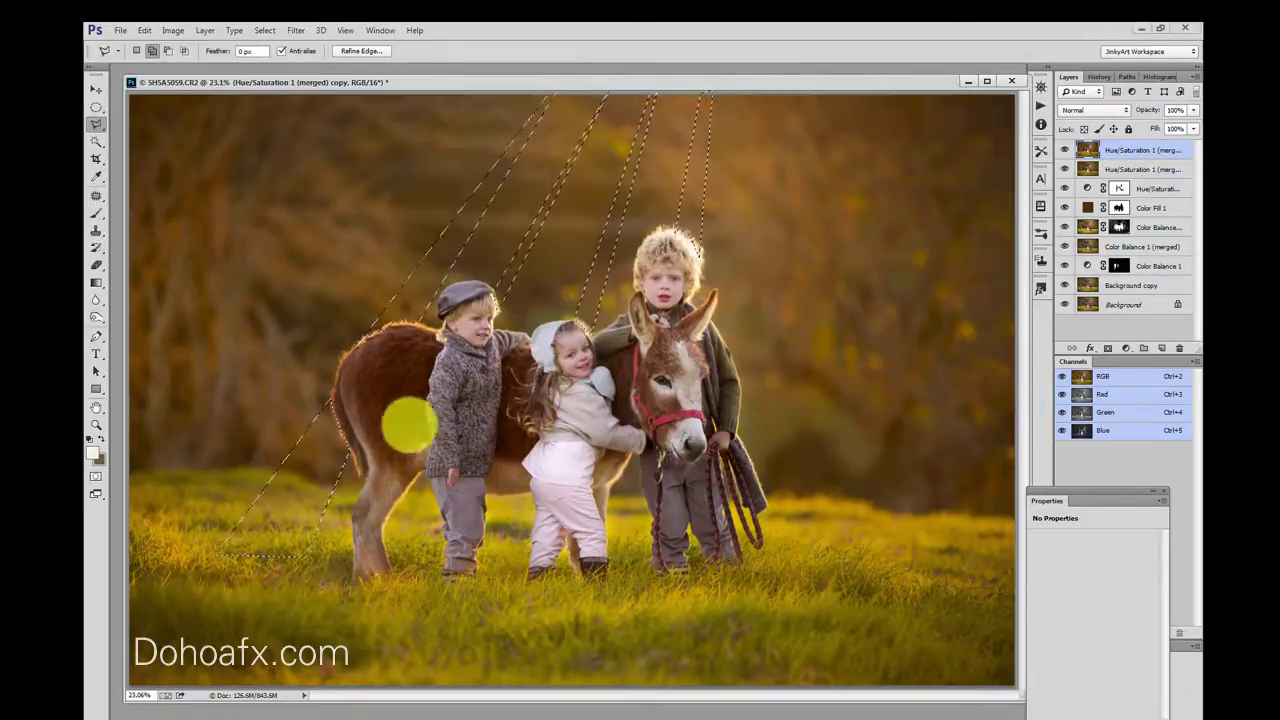
click(352, 534)
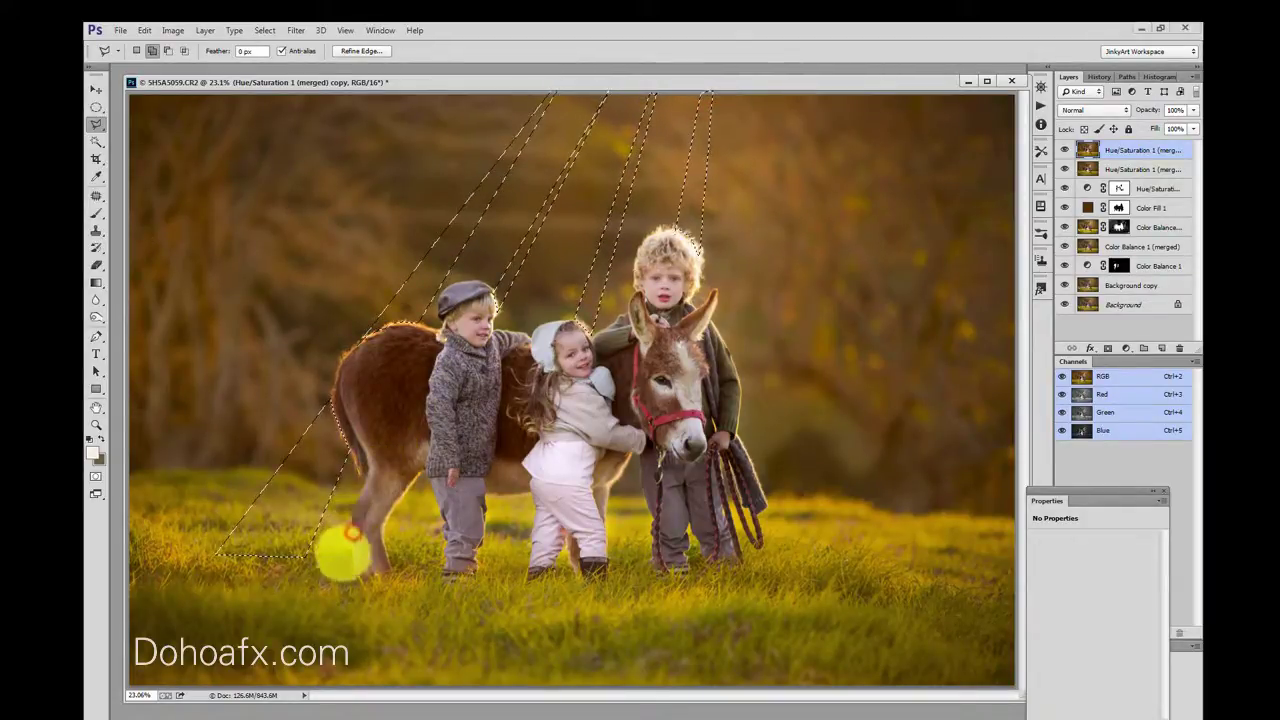
click(338, 560)
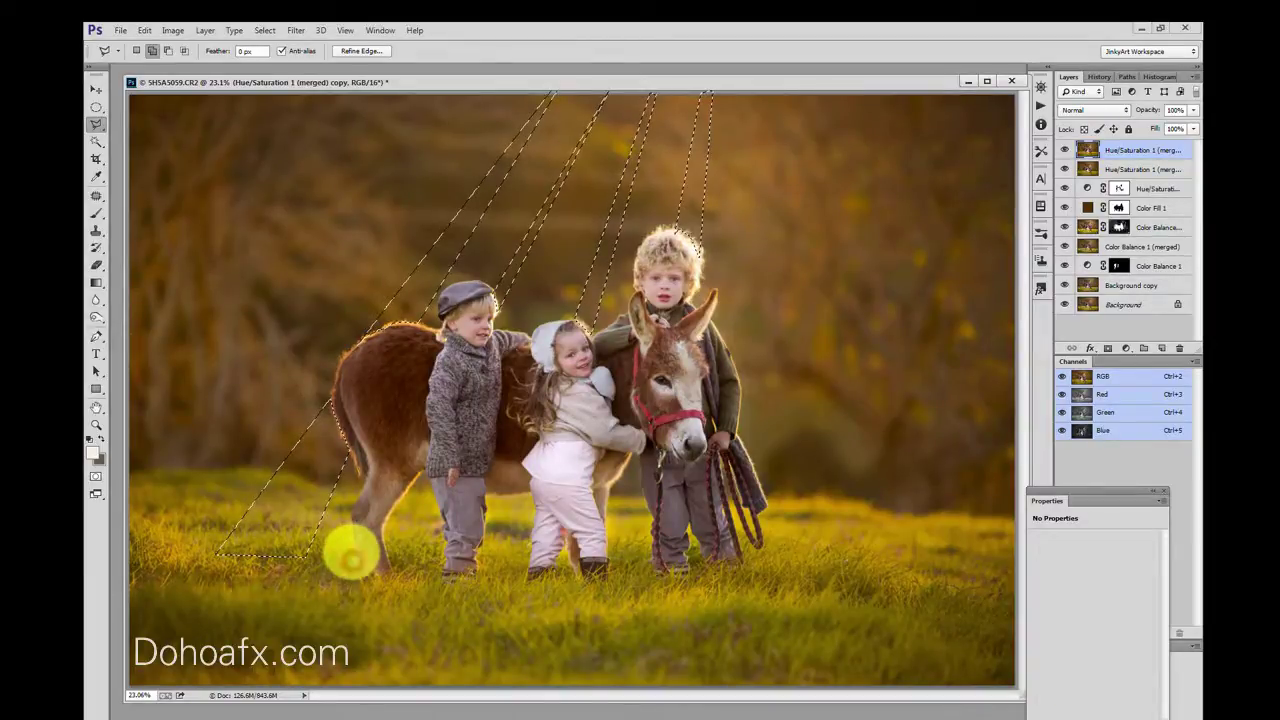
click(484, 539)
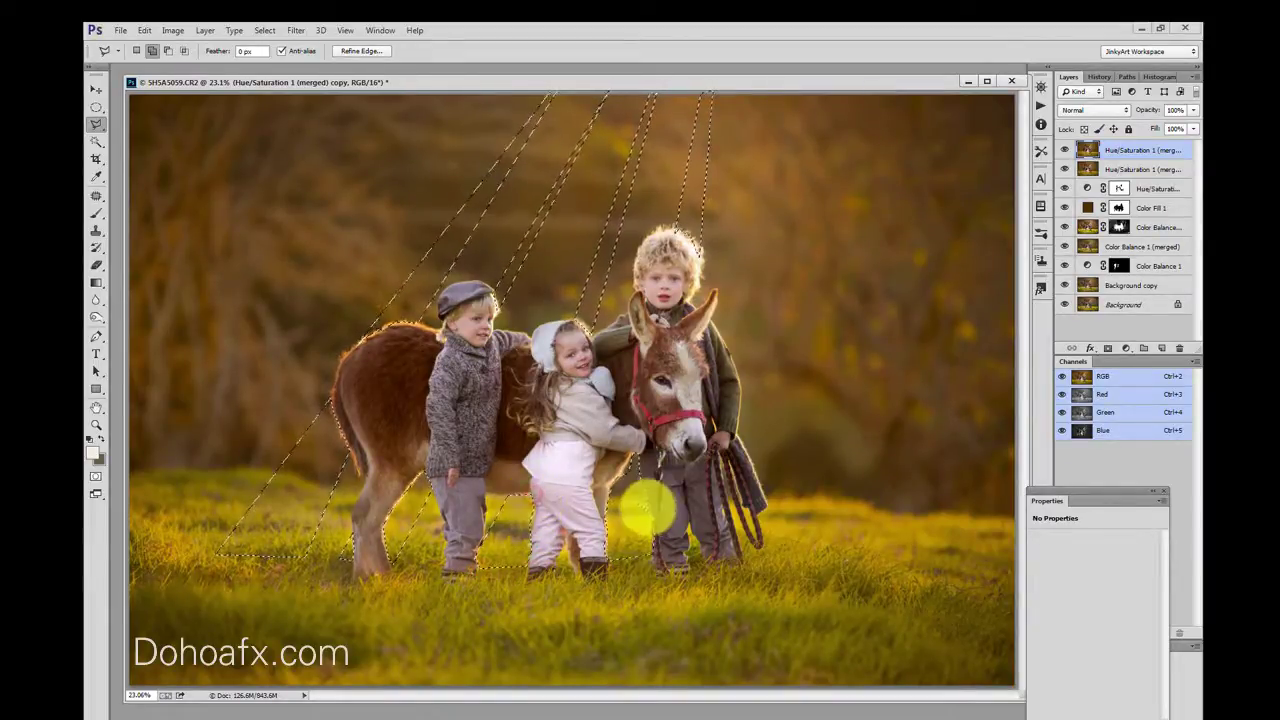
double_click(649, 503)
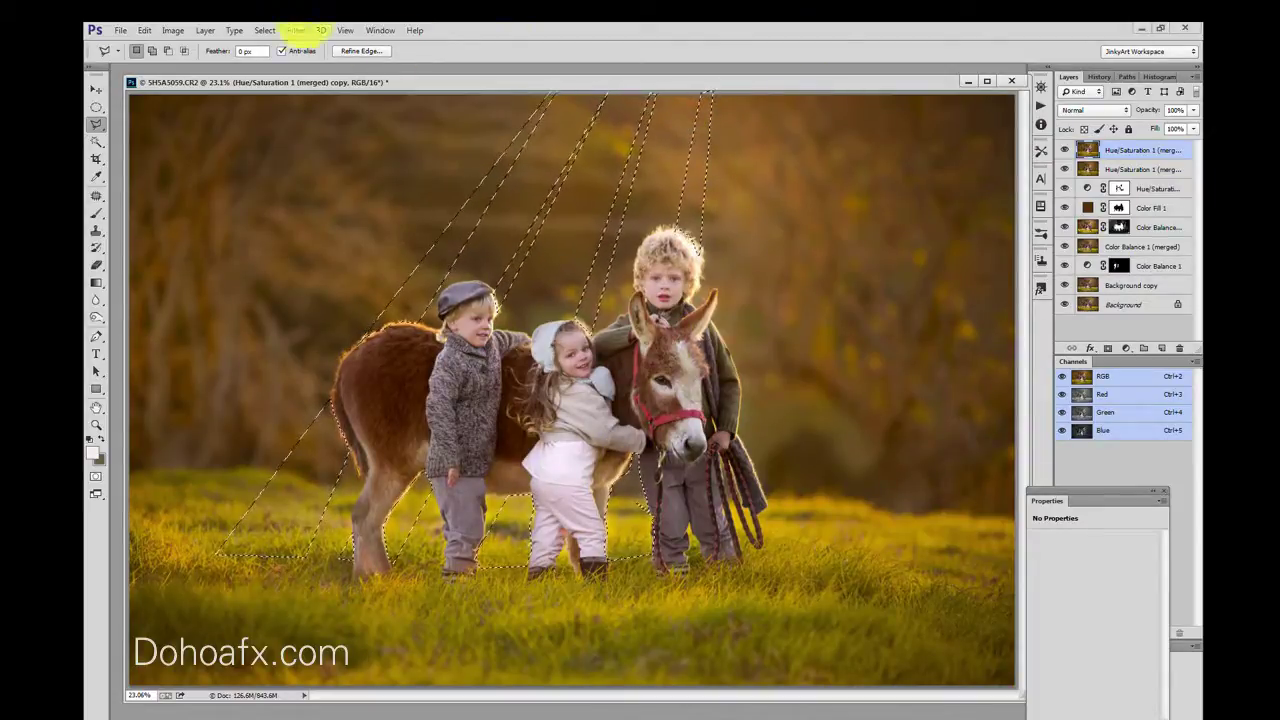
Feather the ray selection by 2 pixels
click(295, 30)
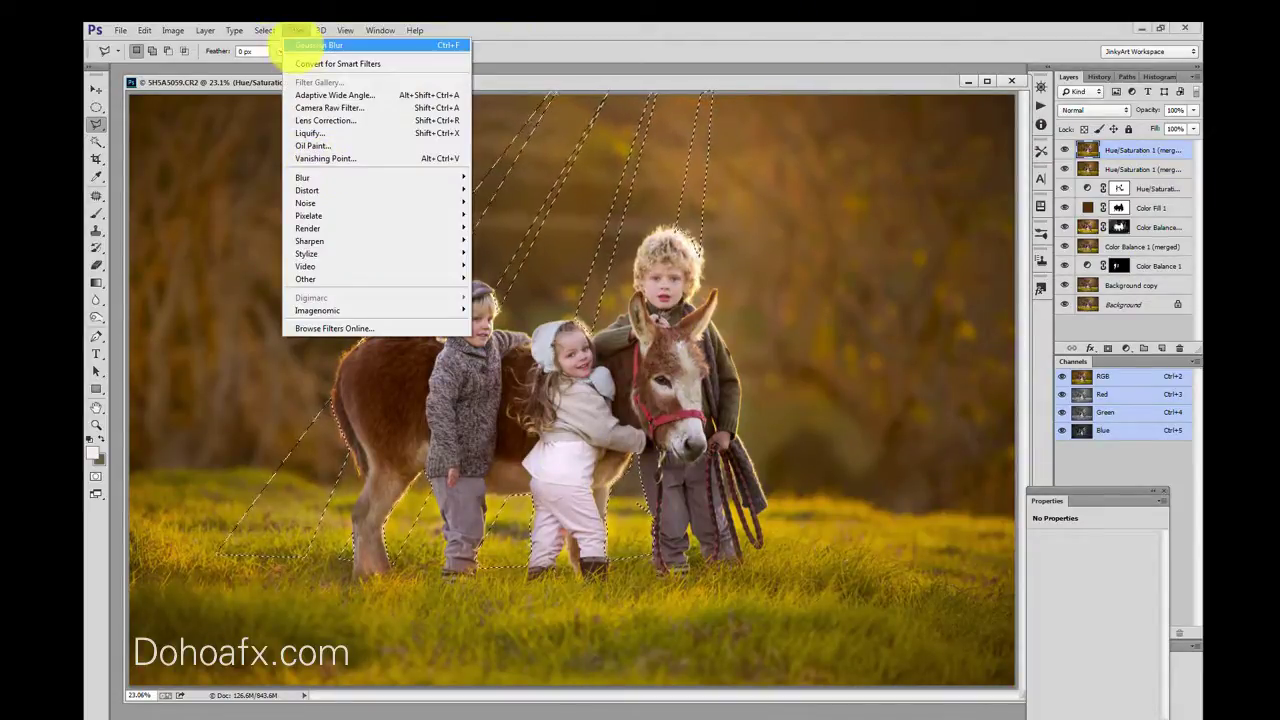
mouse_move(265, 30)
mouse_move(300, 190)
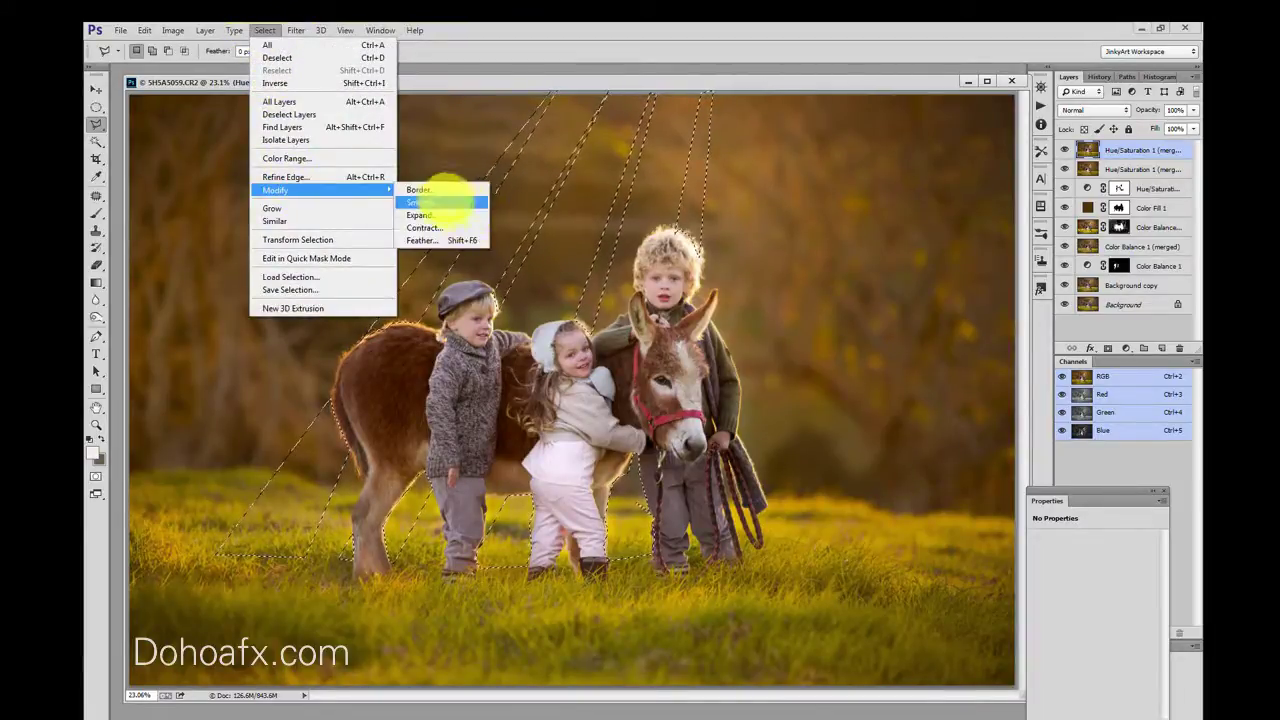
click(440, 240)
text(2)
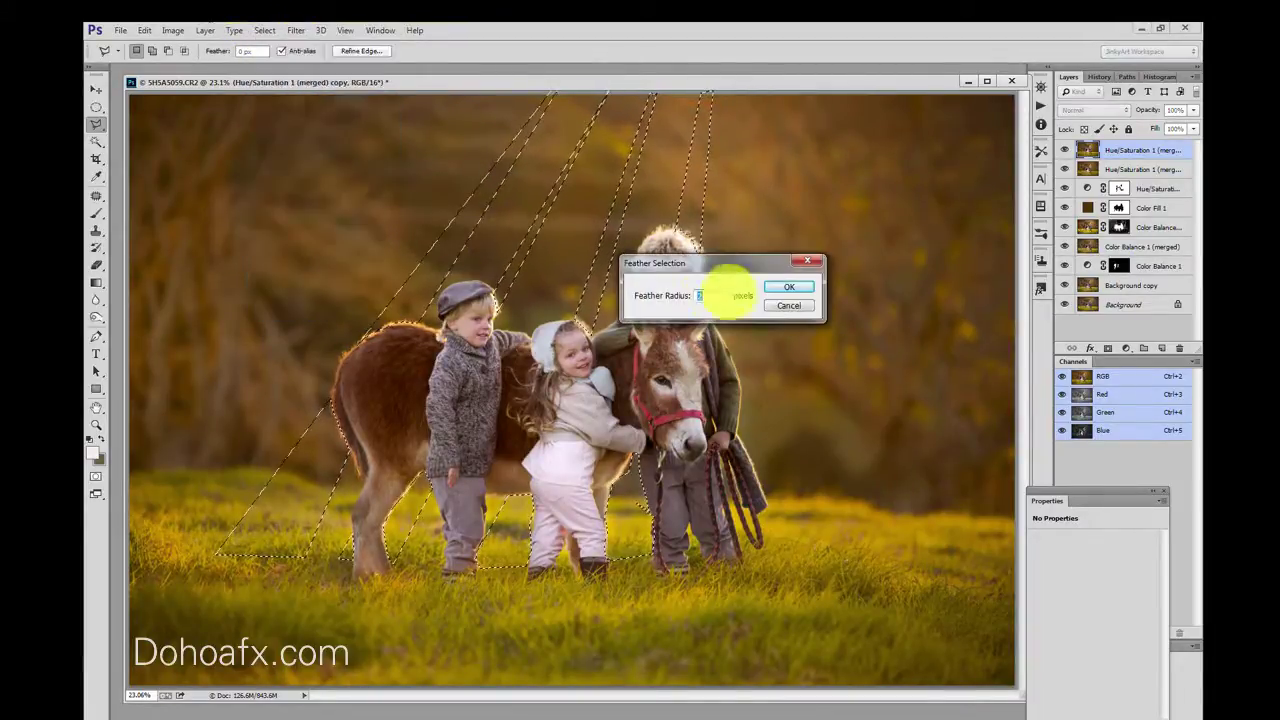
click(803, 291)
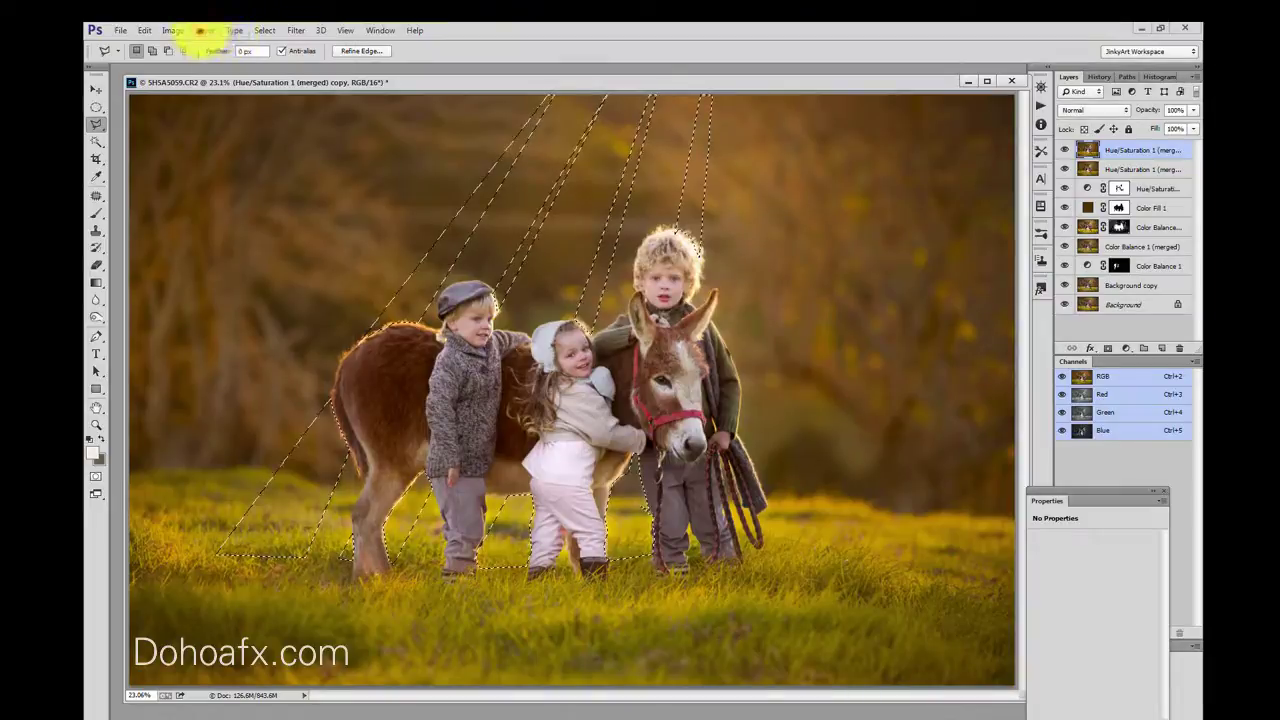
Fill the ray selection with the foreground color at 100% opacity on a new layer and clear the selection
click(205, 30)
mouse_move(212, 45)
click(378, 45)
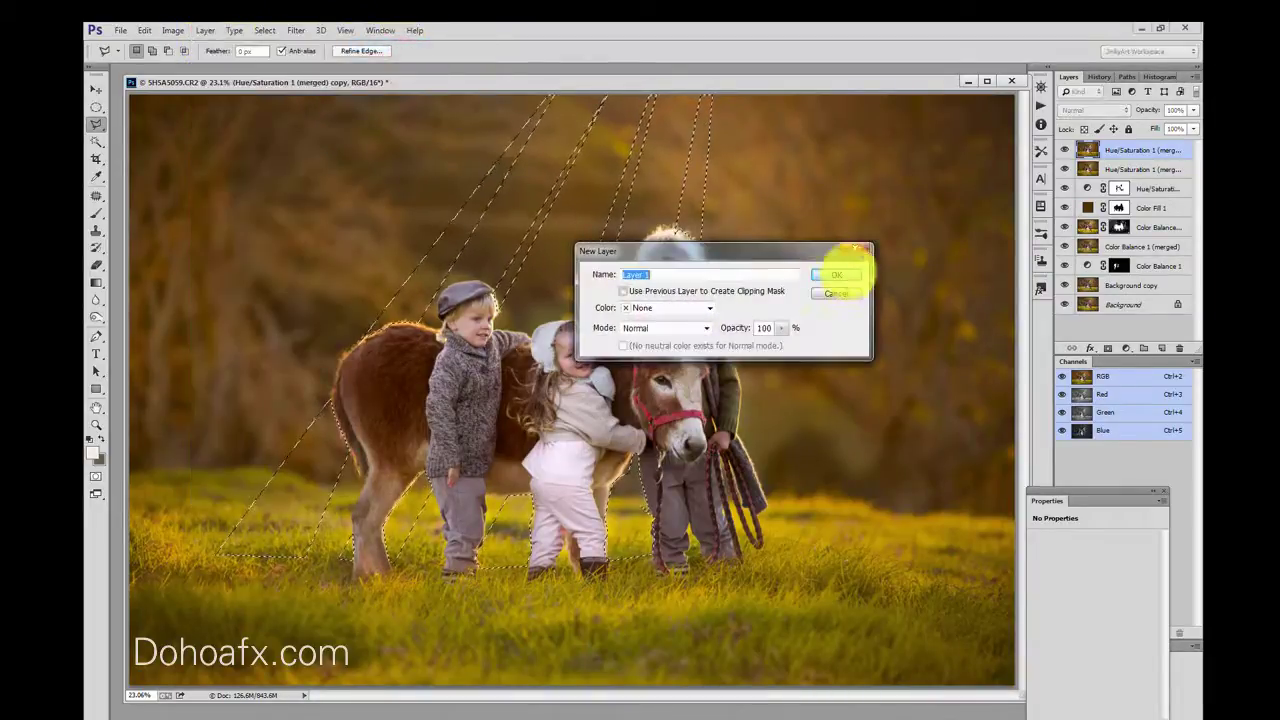
click(836, 274)
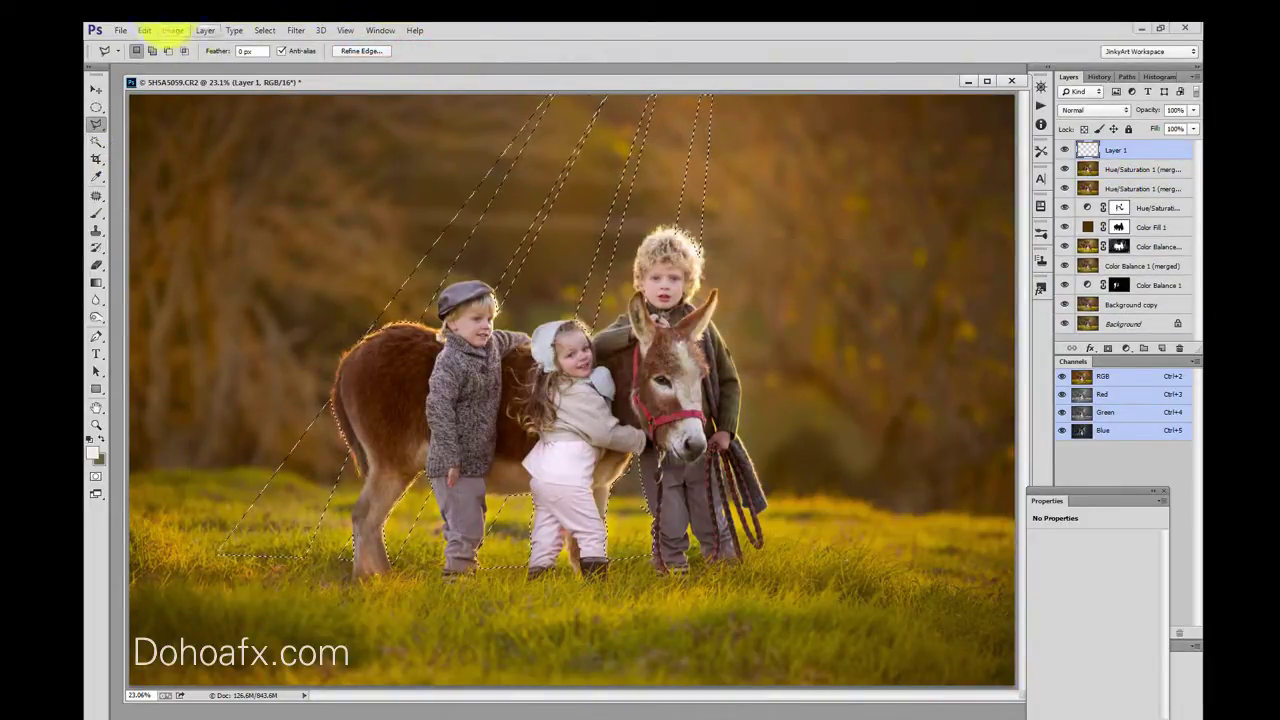
click(145, 30)
click(177, 214)
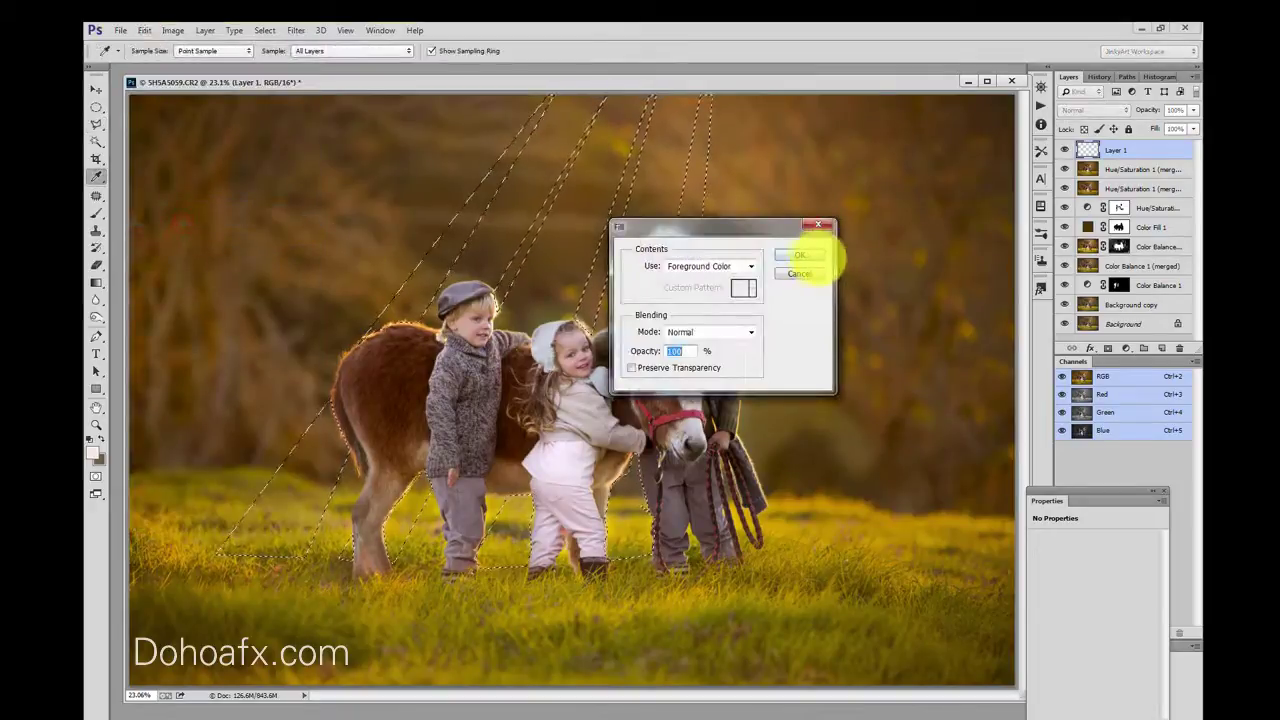
click(813, 257)
click(96, 104)
click(134, 104)
click(229, 182)
Soften the light rays with a Gaussian Blur of about 63.5 pixels
click(298, 31)
mouse_move(320, 177)
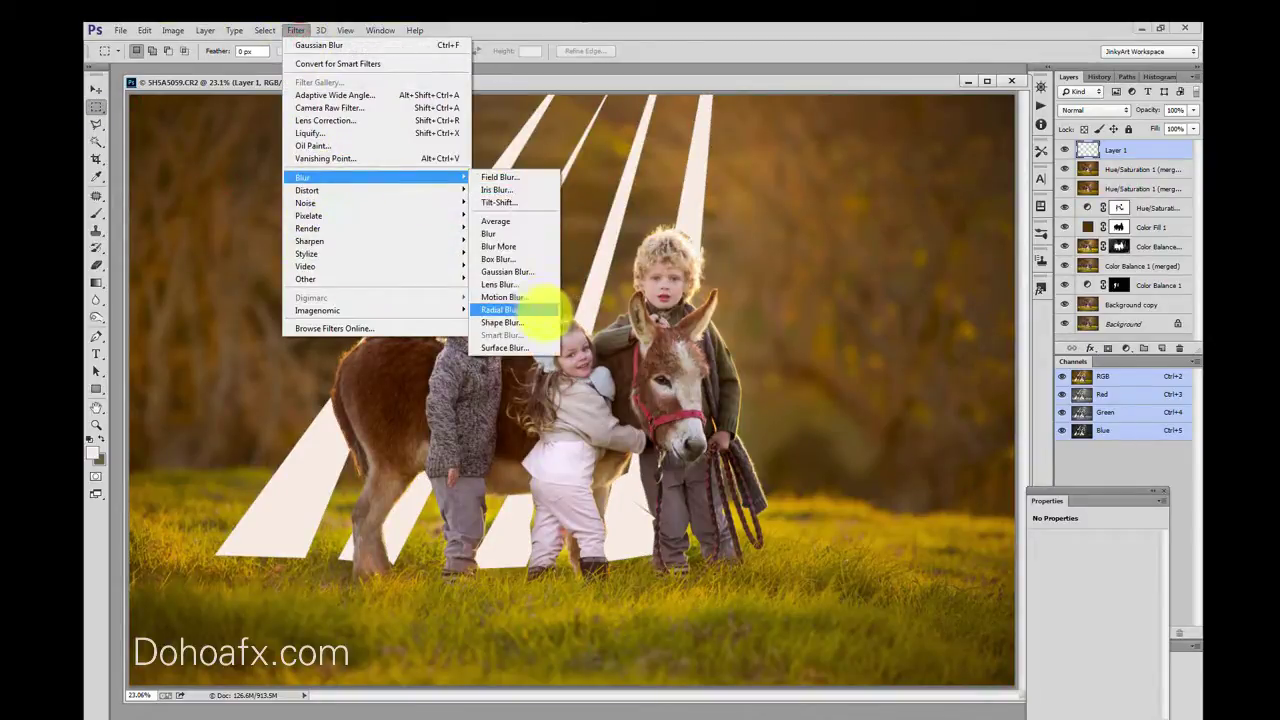
click(535, 271)
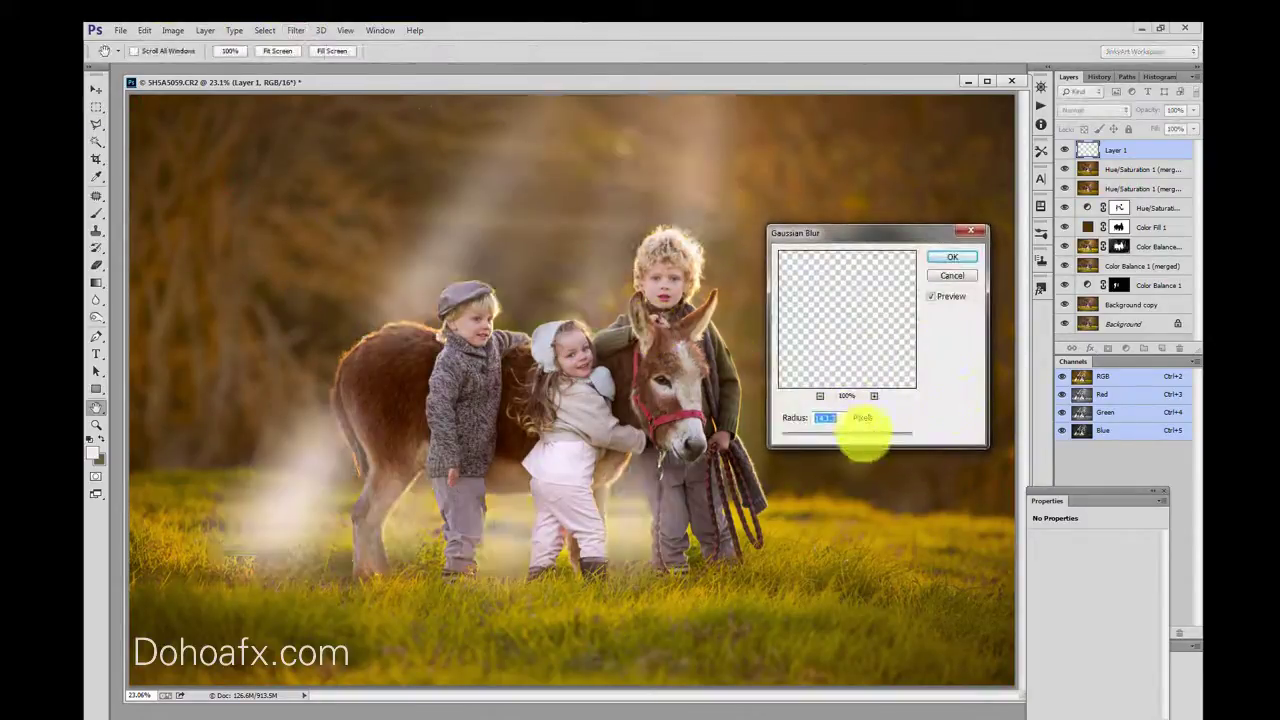
click(864, 435)
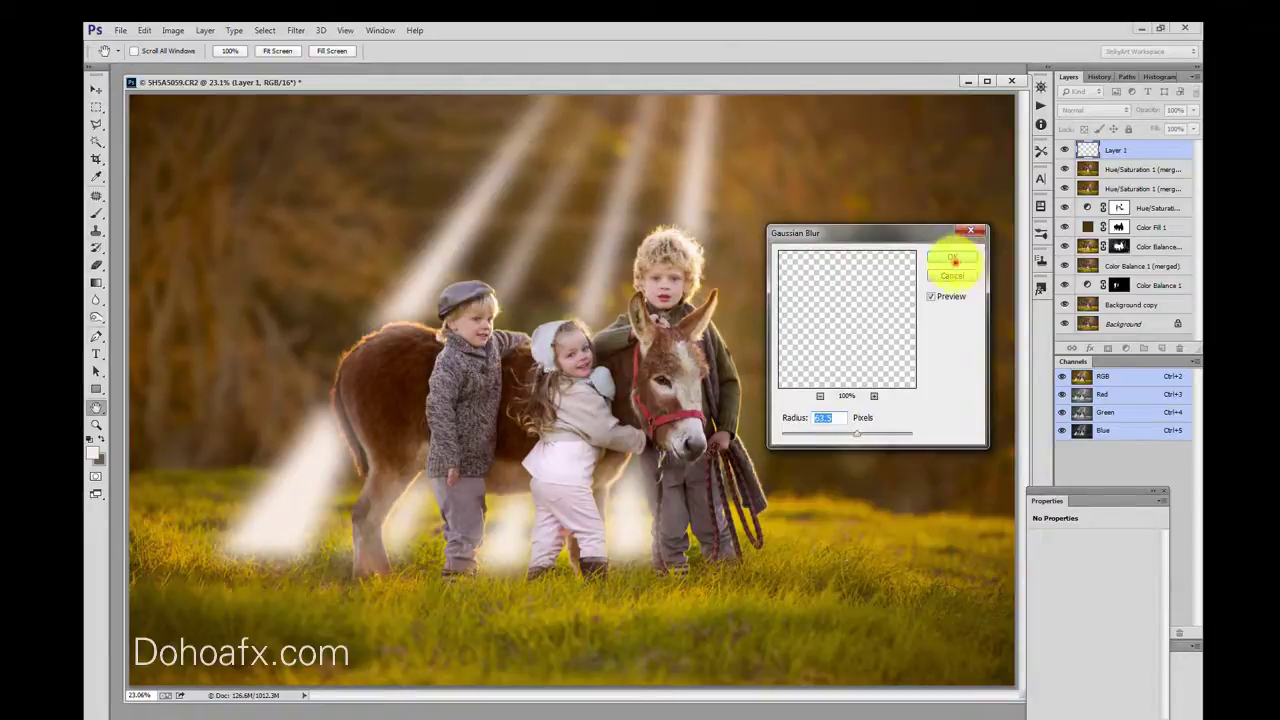
click(962, 256)
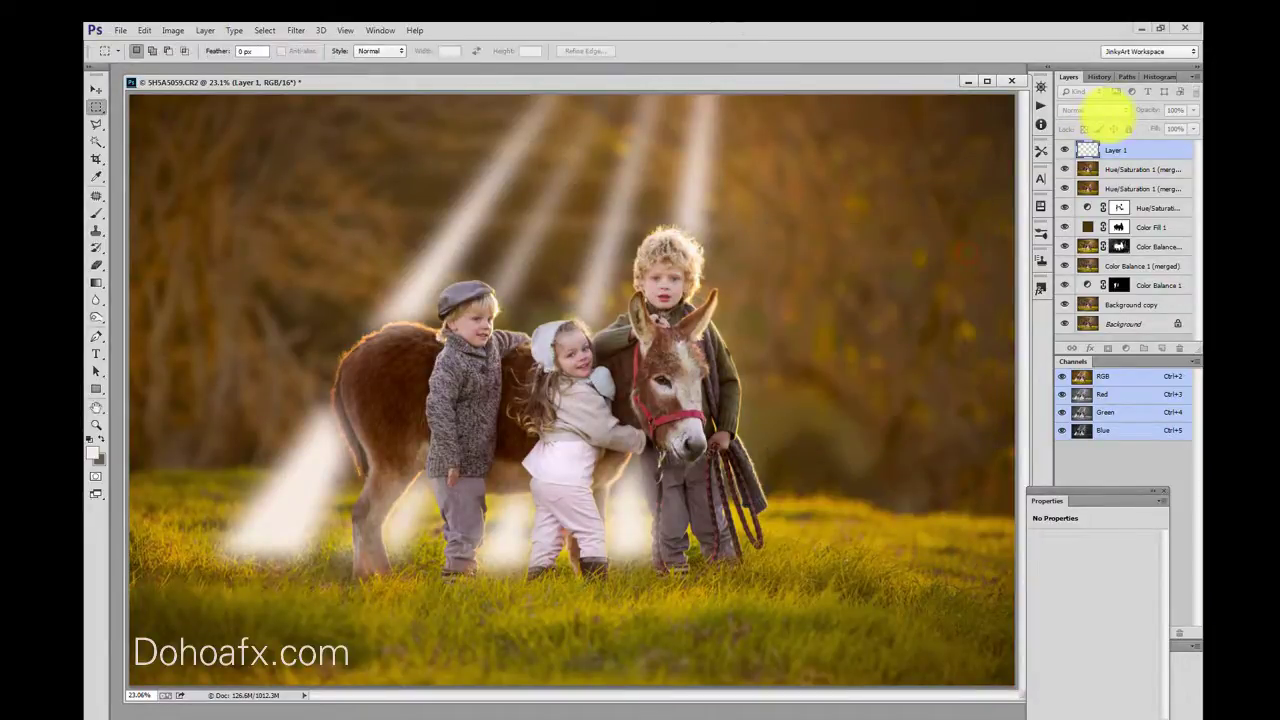
Set the light ray layer to Soft Light blending at 36% opacity, comparing the image with the layer hidden
click(1110, 110)
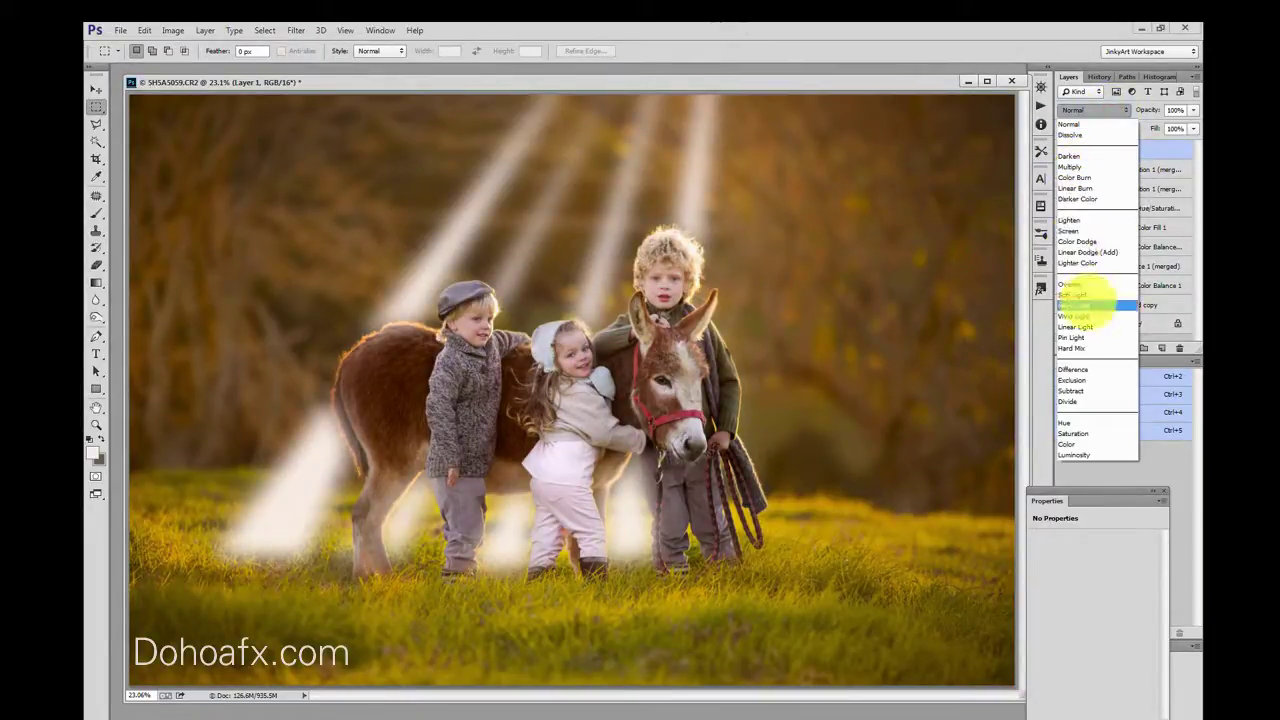
click(1085, 295)
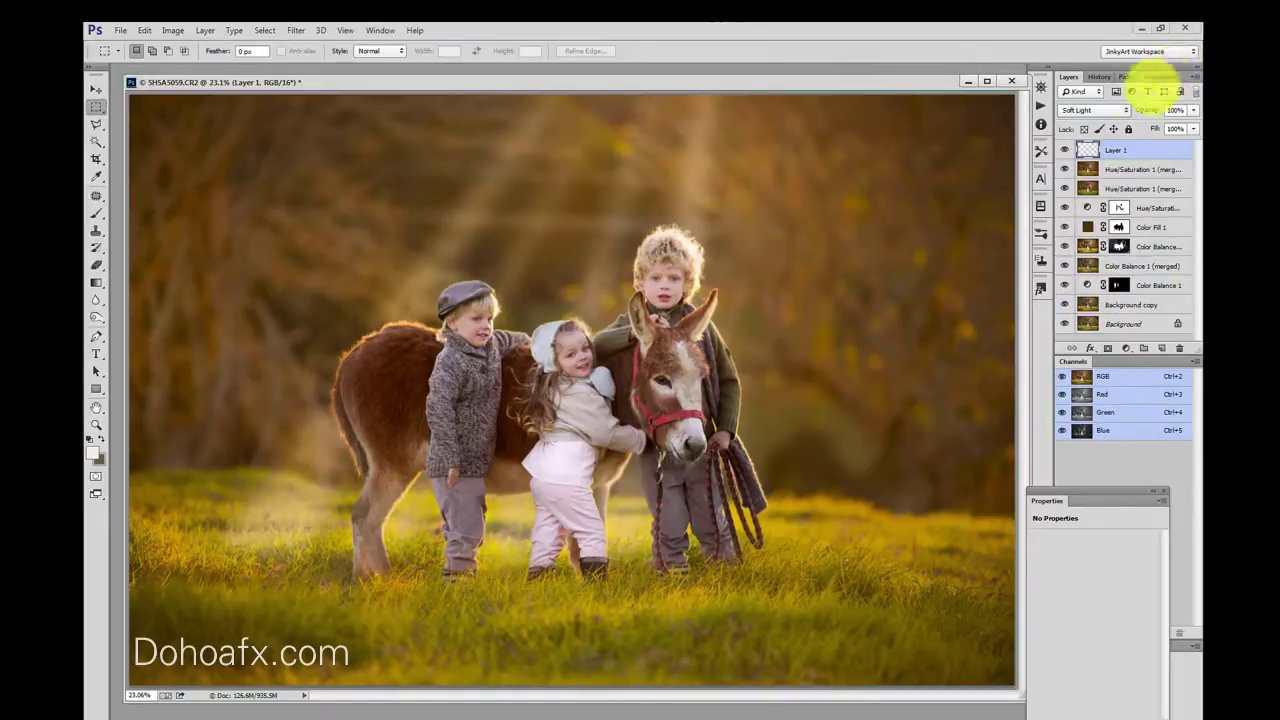
drag(1193, 110, 1160, 125)
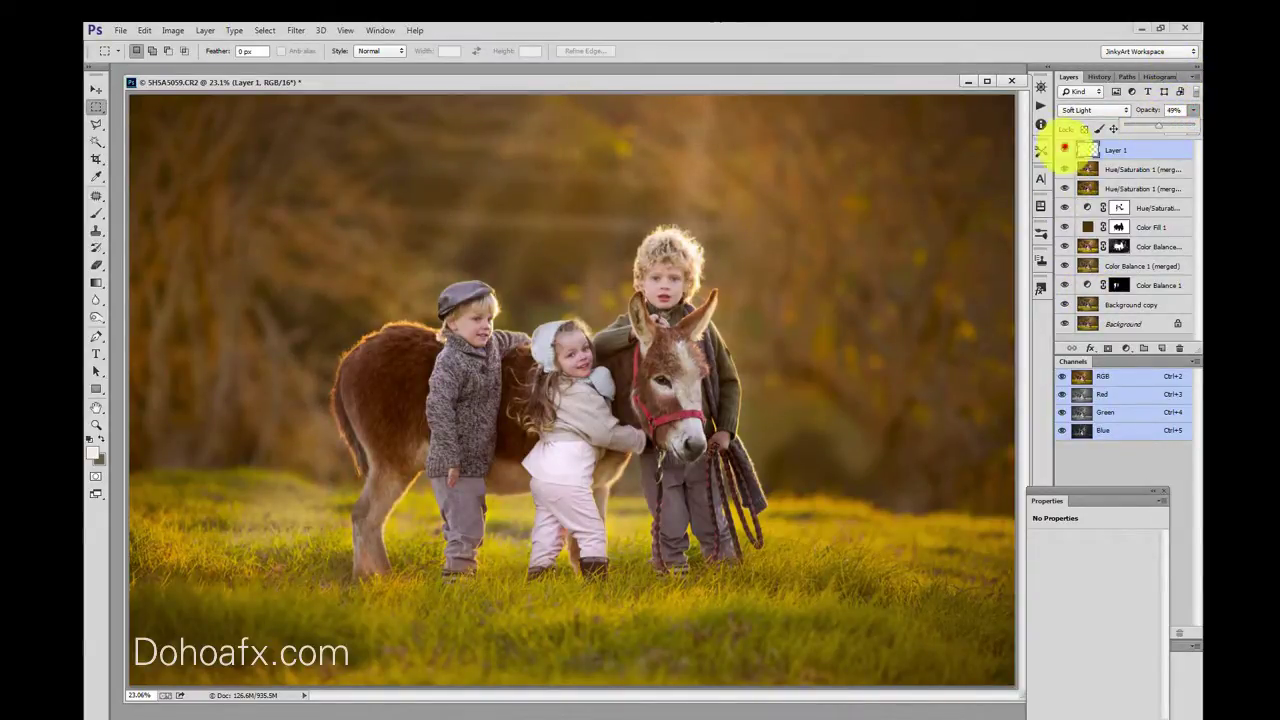
click(1064, 148)
click(1064, 148)
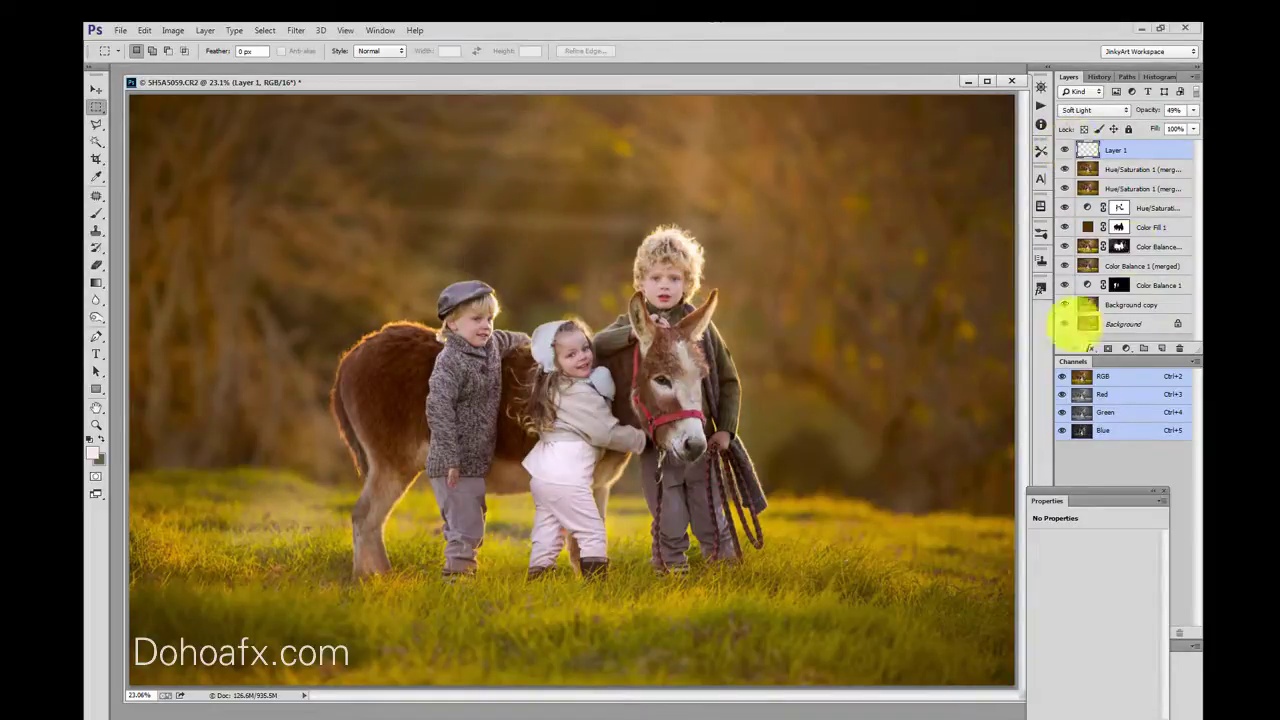
drag(1194, 118, 1181, 122)
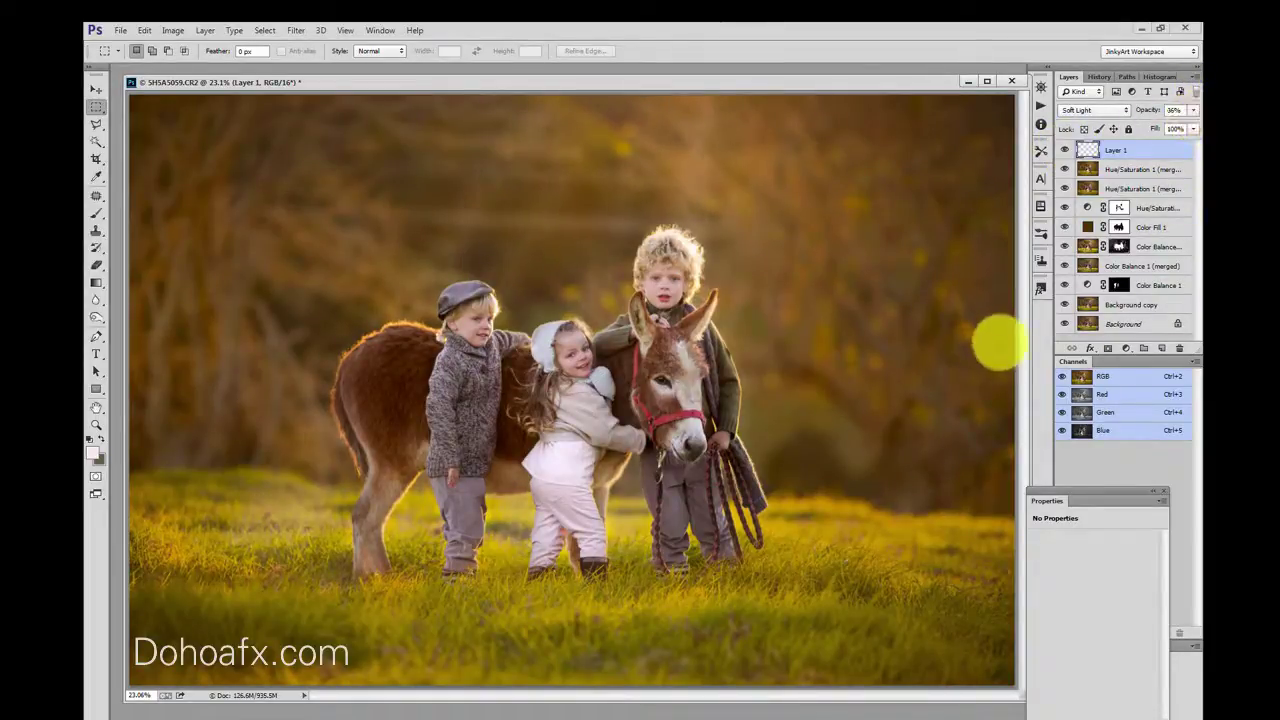
Select the whole canvas and add a Gradient Fill layer above the light rays
click(264, 31)
click(372, 46)
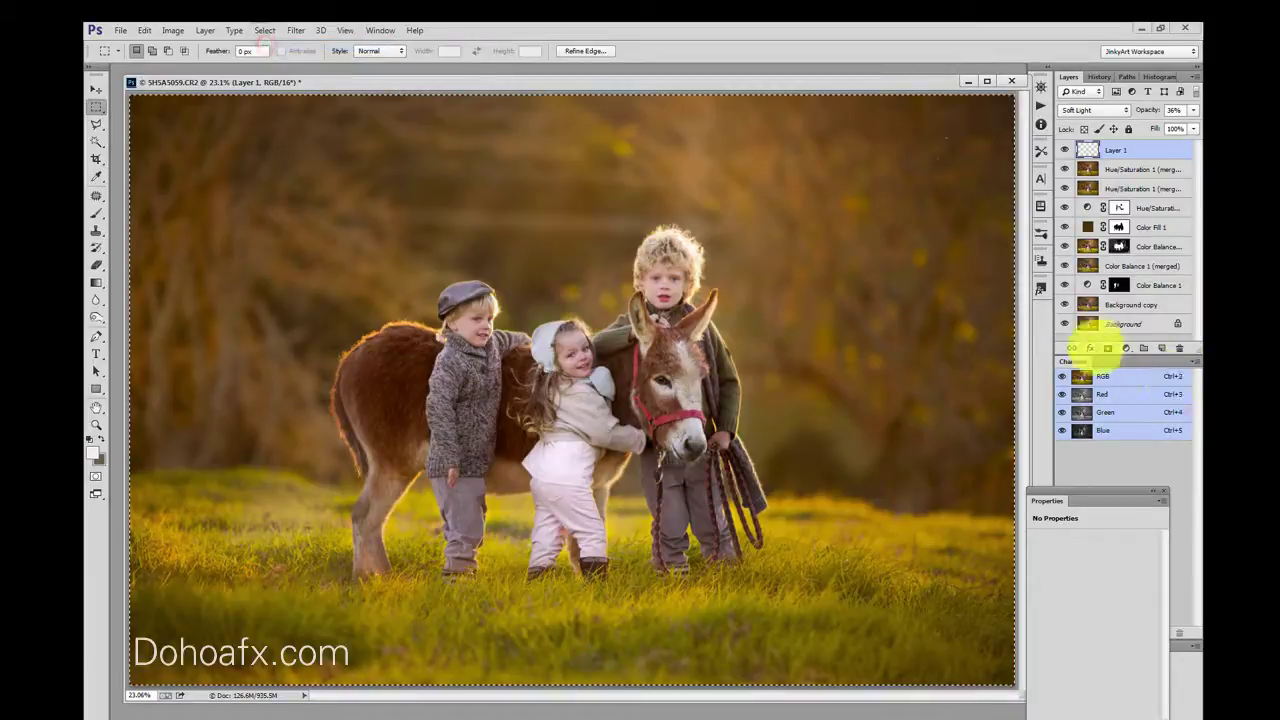
click(1125, 347)
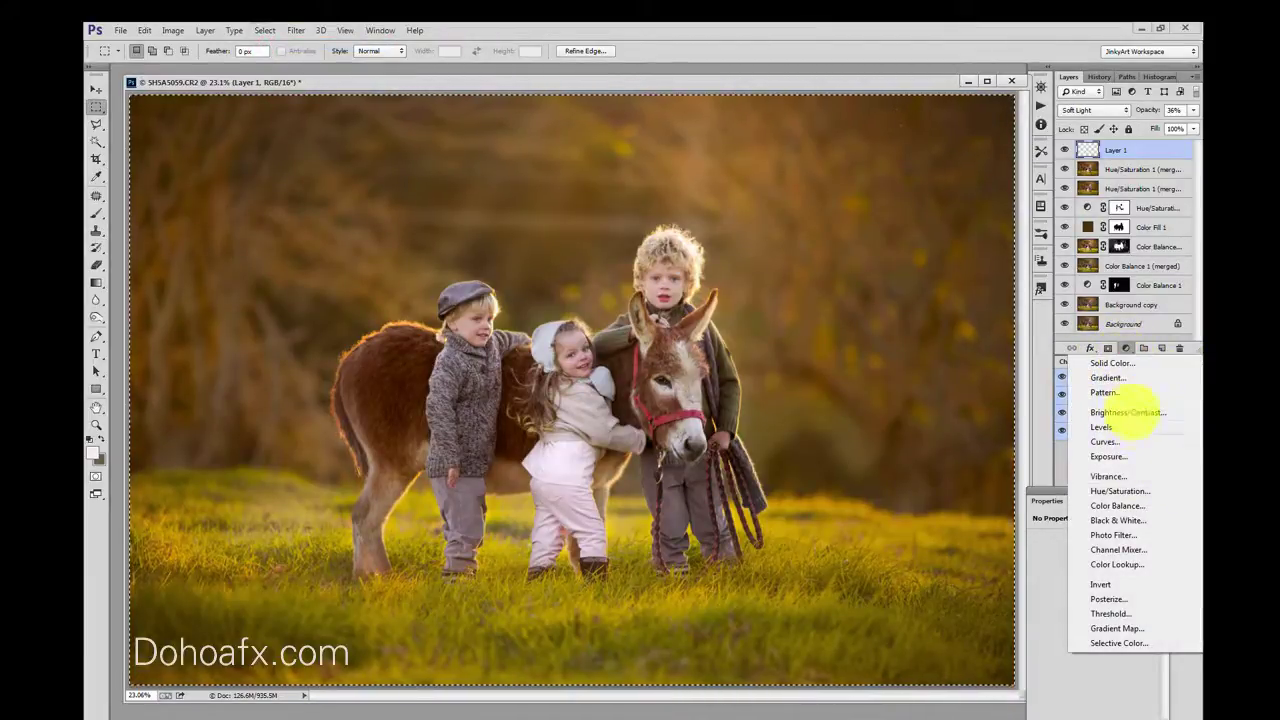
click(1107, 377)
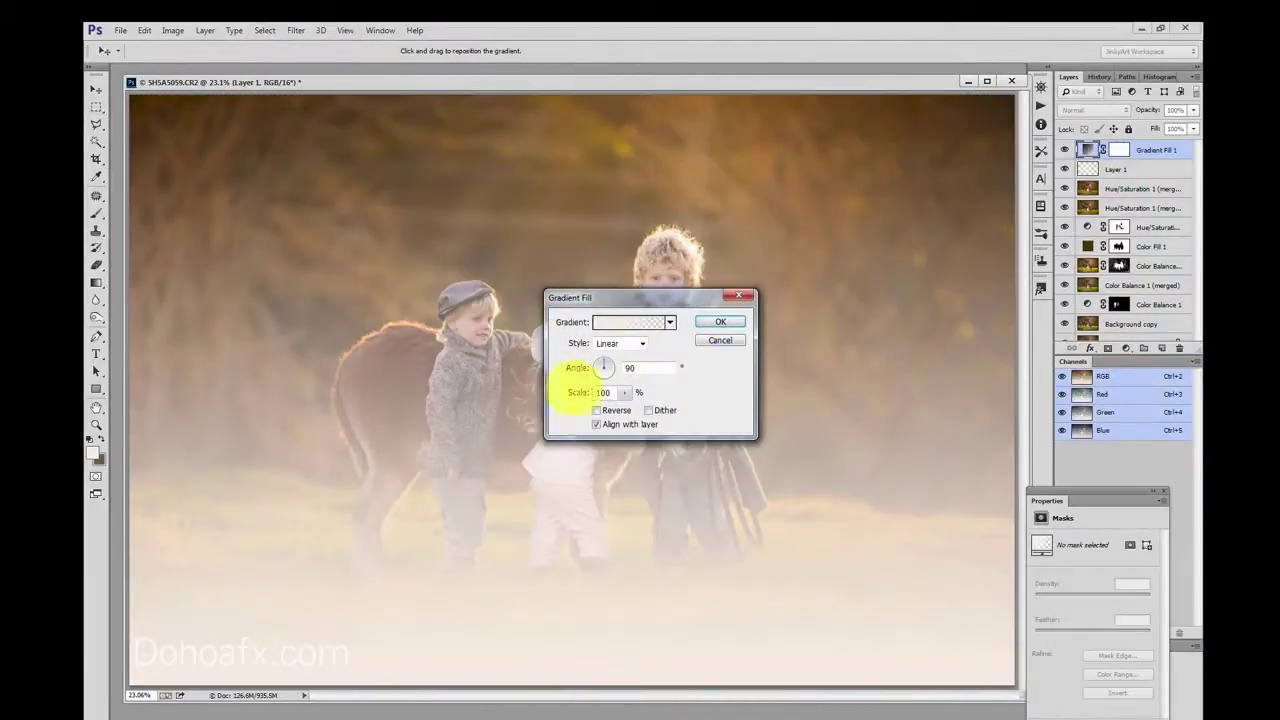
Change the gradient's starting color stop to the warm peach #ead9ad and accept the edited gradient
click(605, 322)
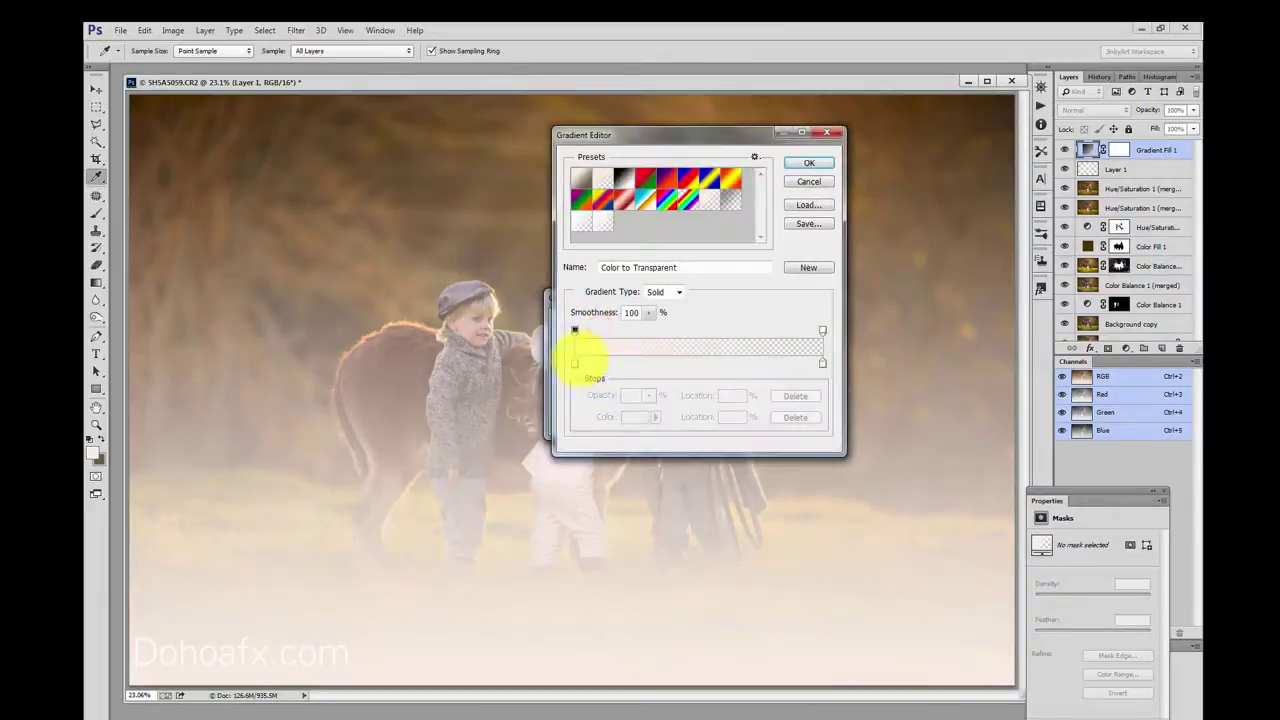
click(575, 363)
click(624, 416)
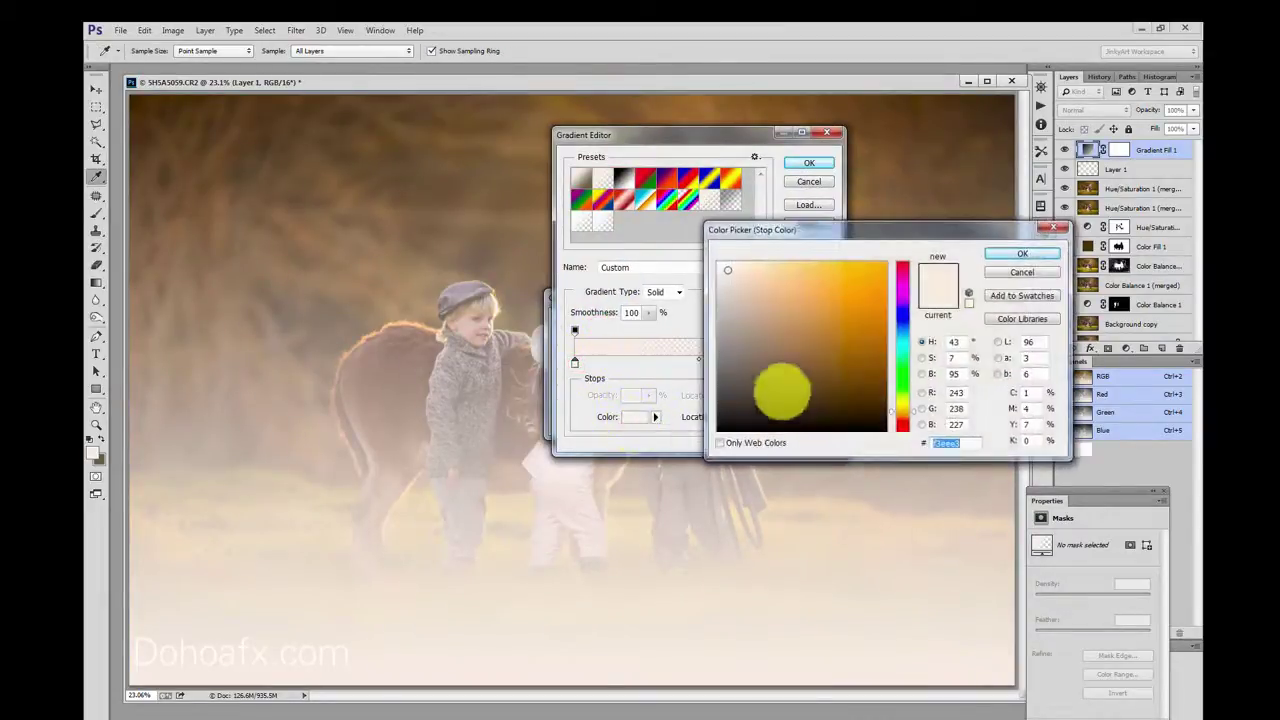
click(760, 275)
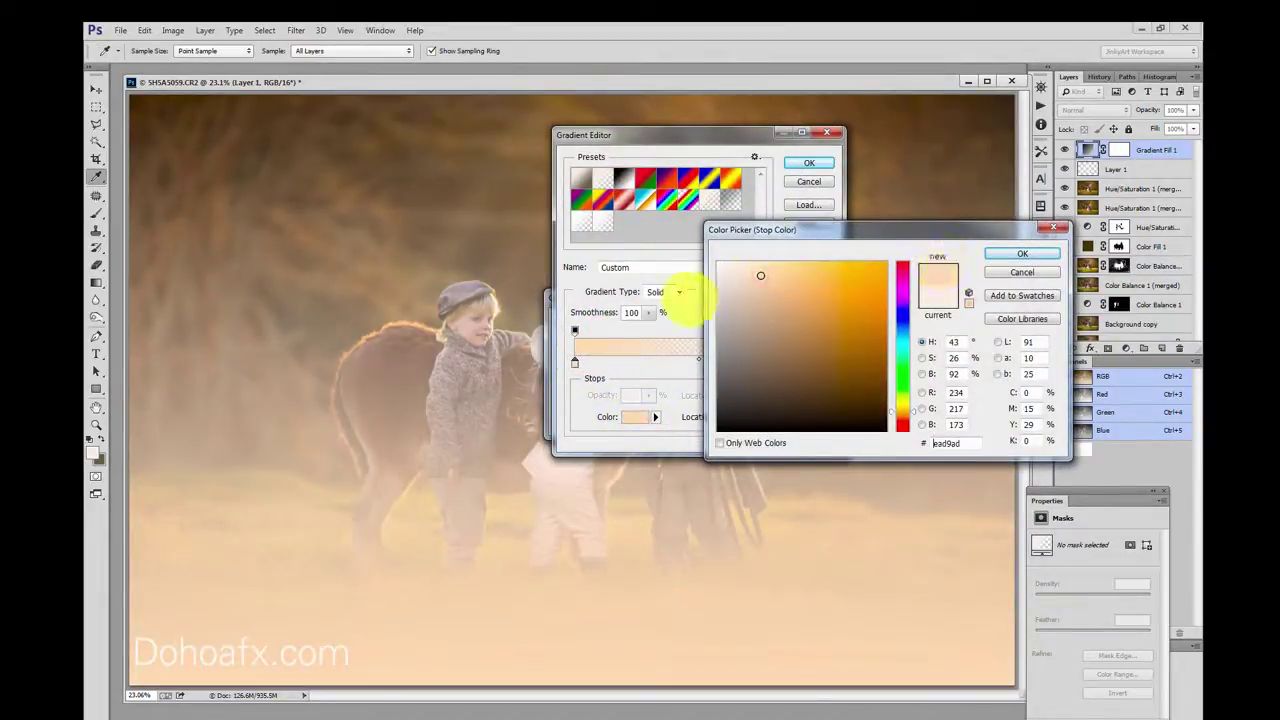
click(1000, 254)
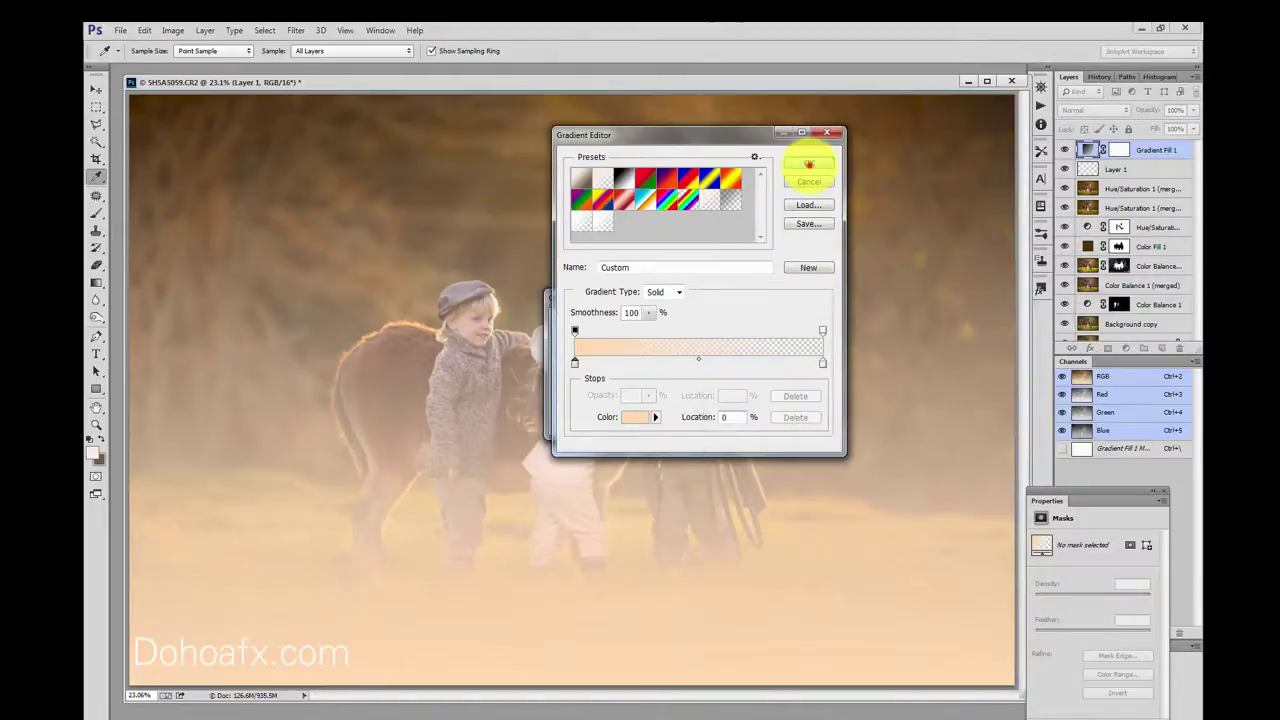
click(808, 163)
Set the gradient fill to the Radial style, previewing it reversed before applying it unreversed
click(610, 343)
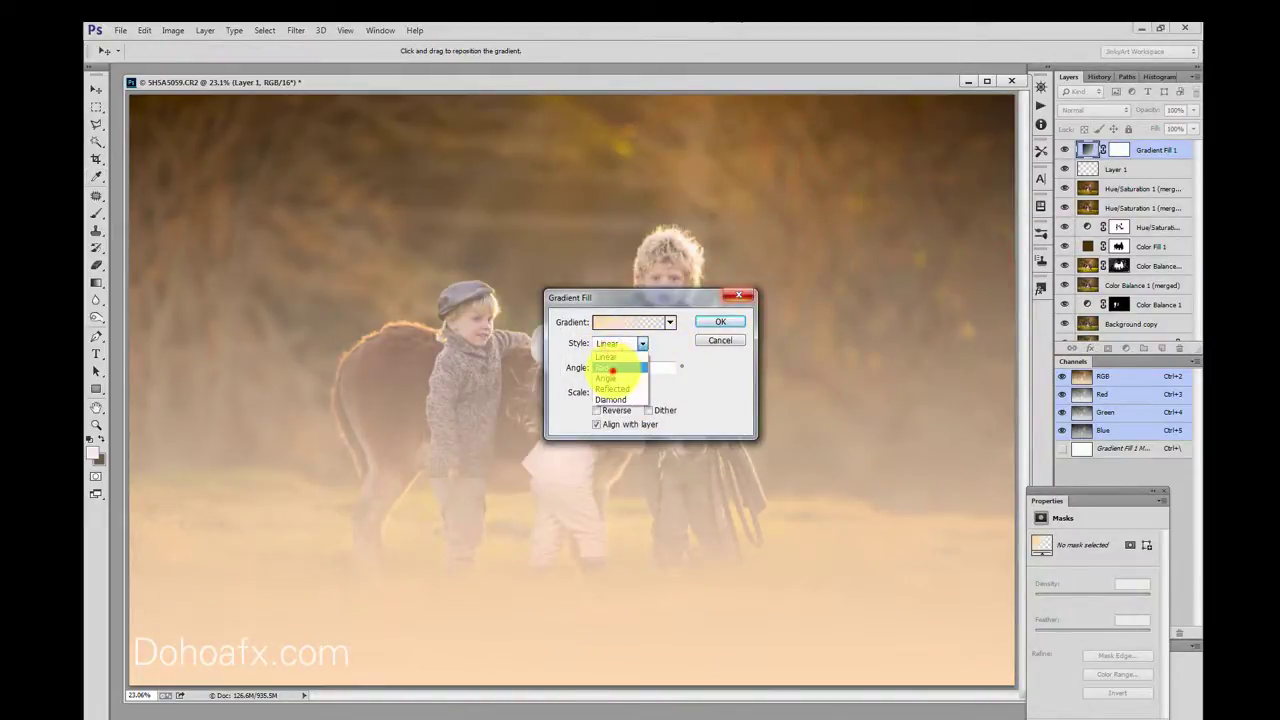
click(612, 368)
click(606, 410)
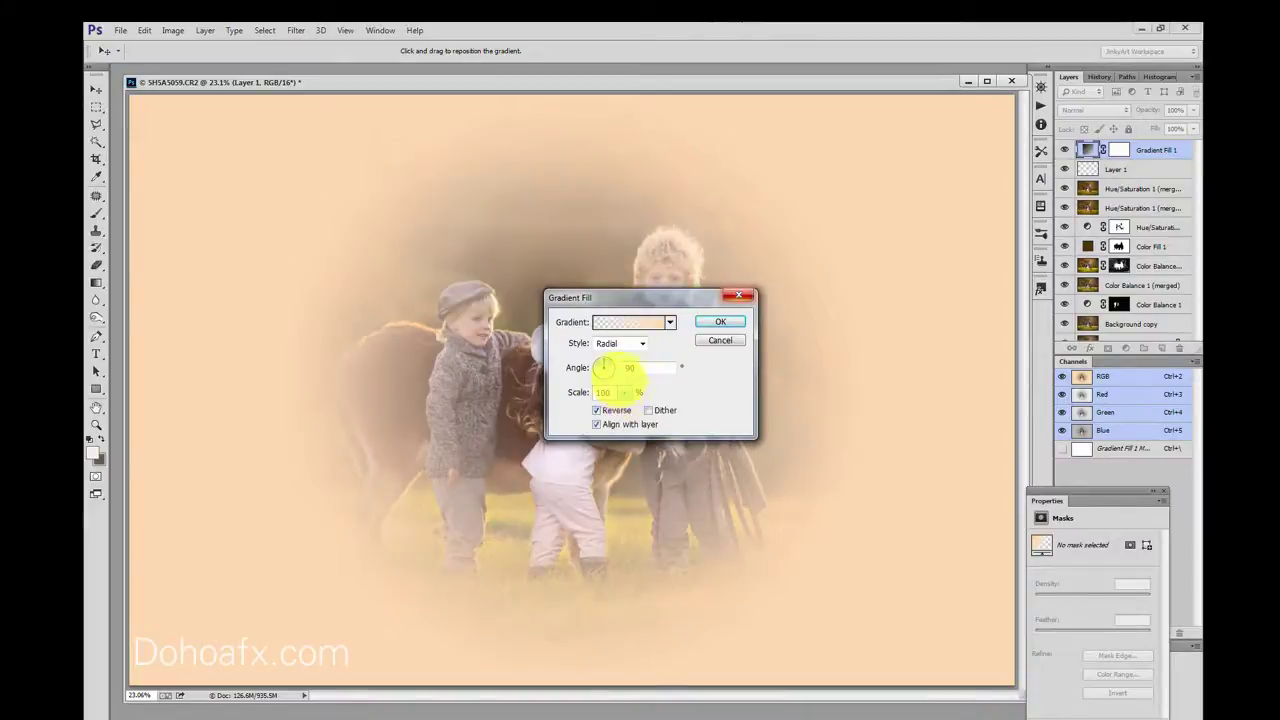
click(603, 410)
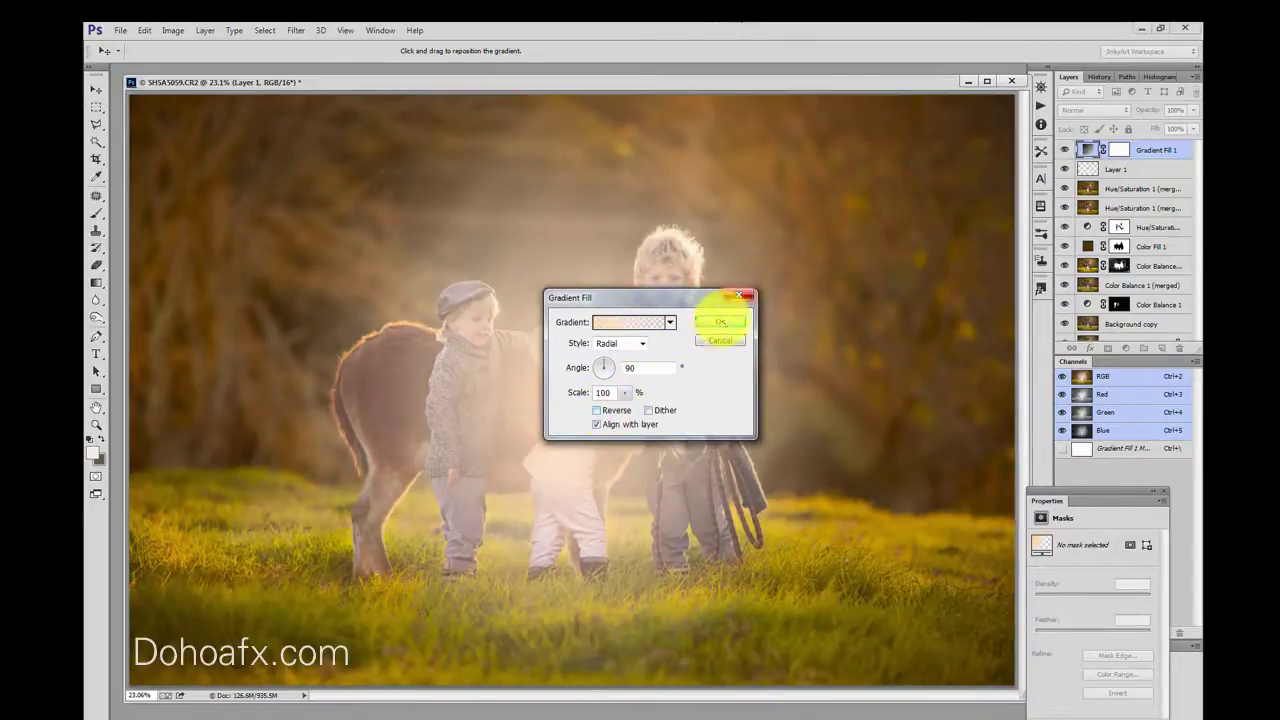
click(721, 322)
Move the radial glow up to the top edge of the photo, above the tallest boy's head
click(96, 89)
drag(746, 414, 778, 250)
drag(778, 250, 771, 255)
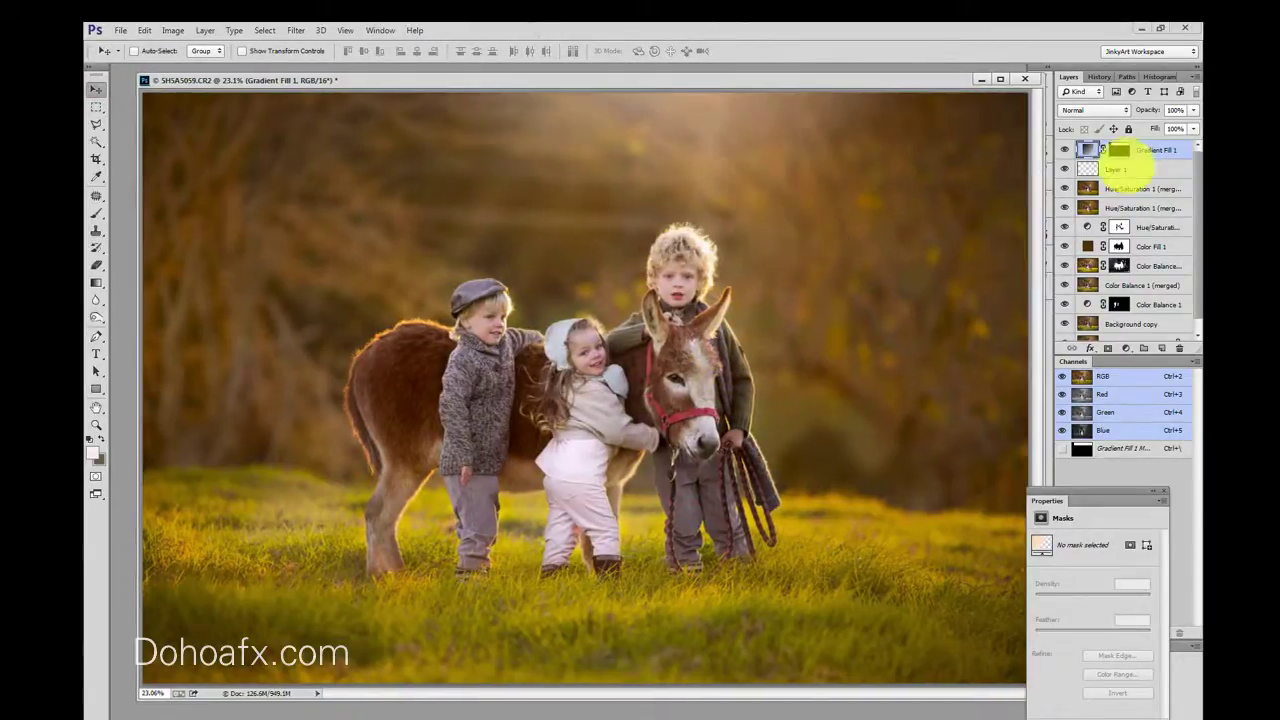
Group the Gradient Fill 1 layer and the light ray layer into a new layer group
shift+click(1138, 170)
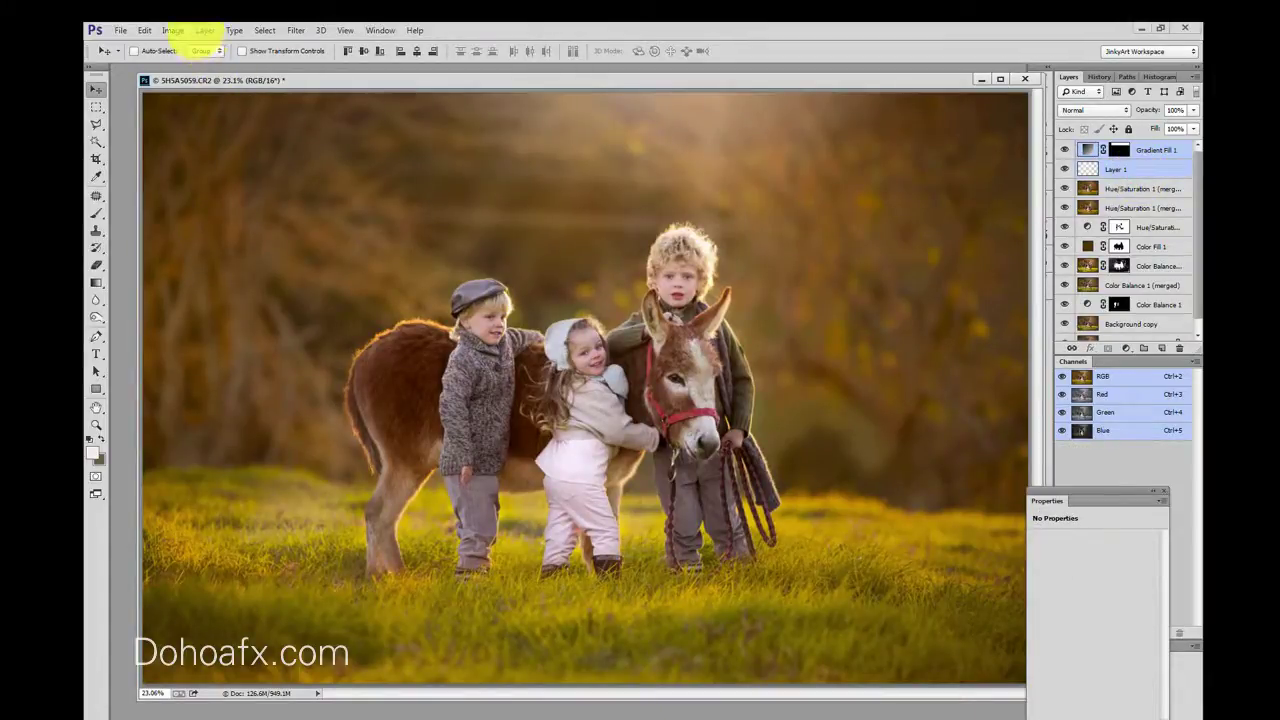
click(197, 30)
mouse_move(337, 42)
click(404, 101)
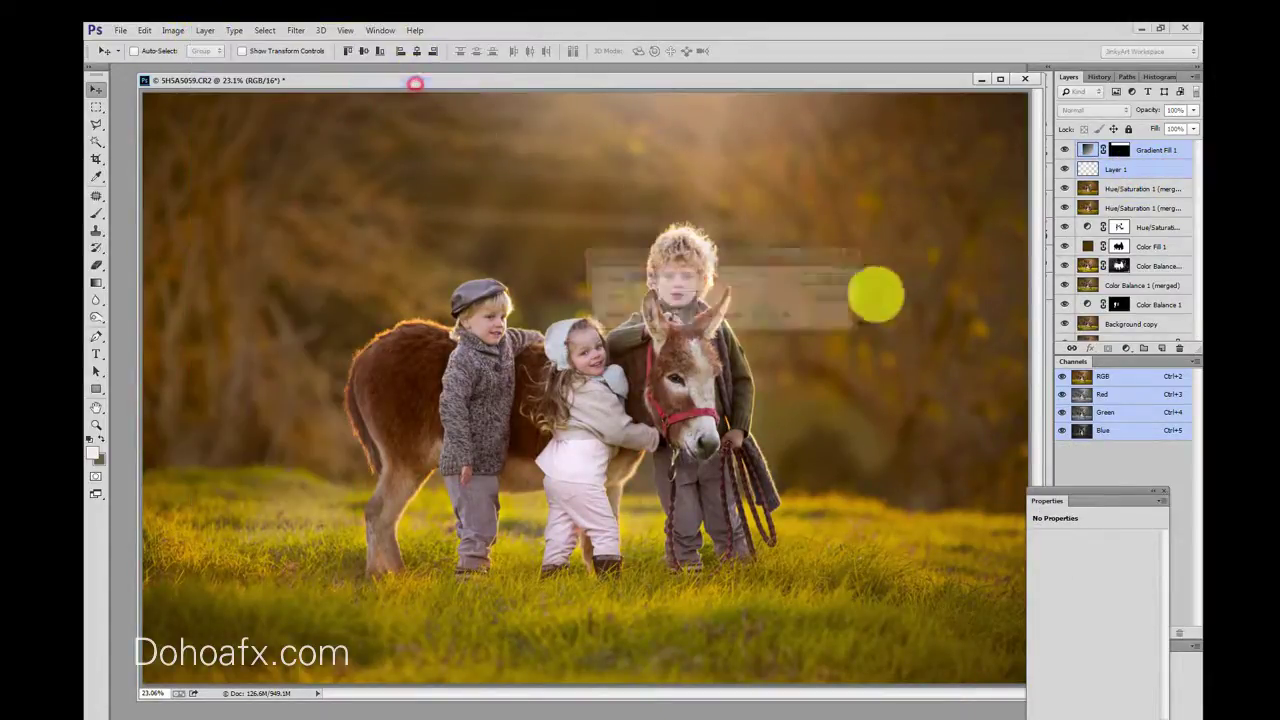
click(833, 279)
Compare the image with the light effects group hidden and set the group's opacity to 72%
click(1066, 148)
click(1066, 148)
click(1066, 148)
click(1066, 148)
click(1066, 148)
click(1066, 148)
click(1067, 149)
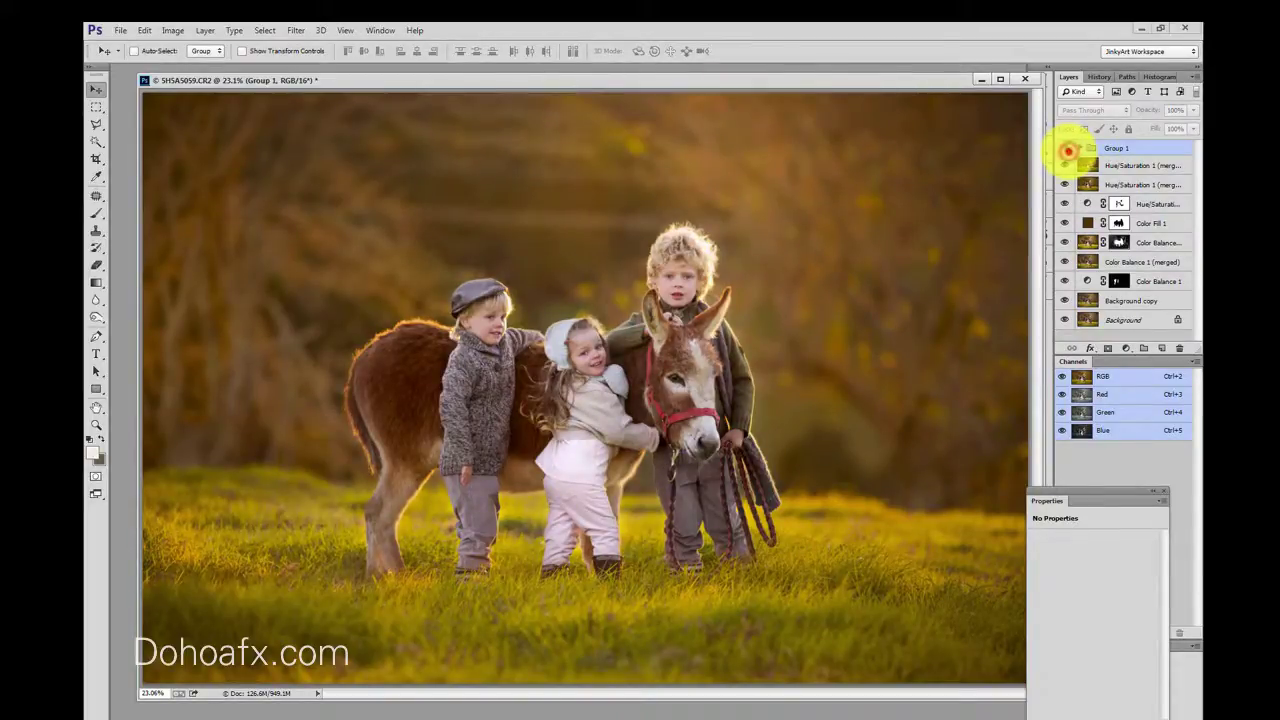
click(1066, 148)
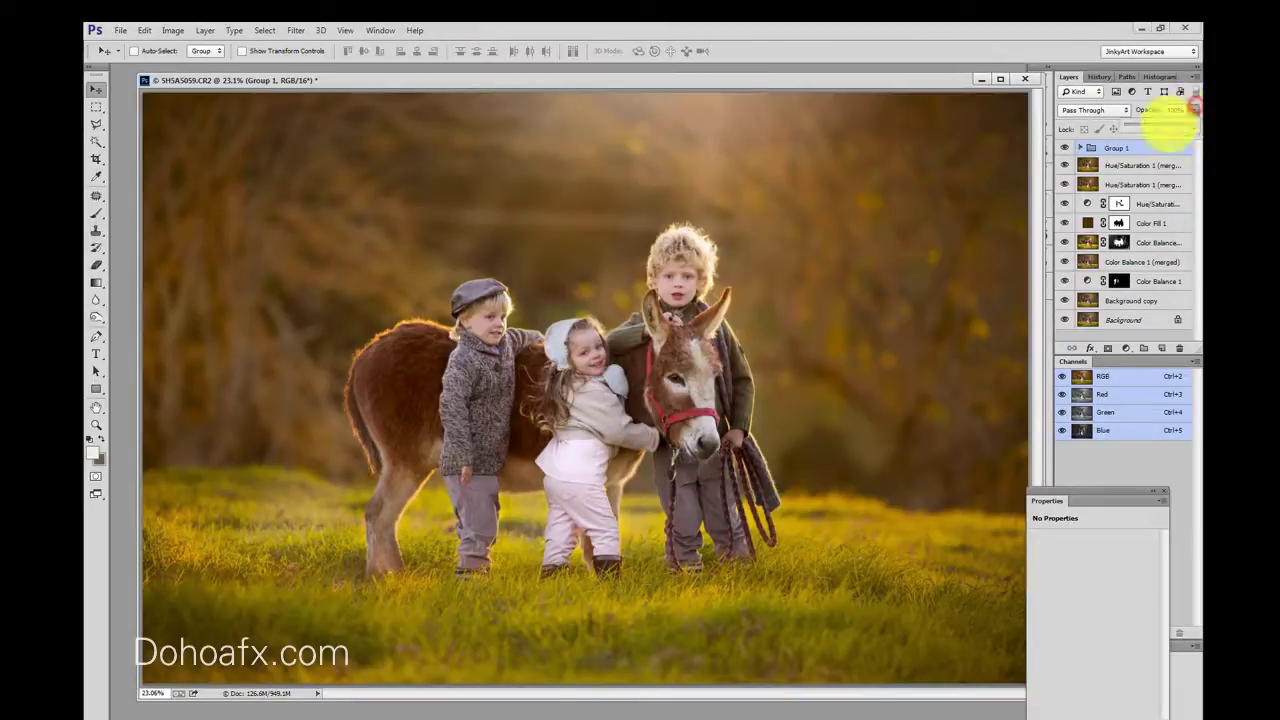
drag(1170, 124, 1173, 124)
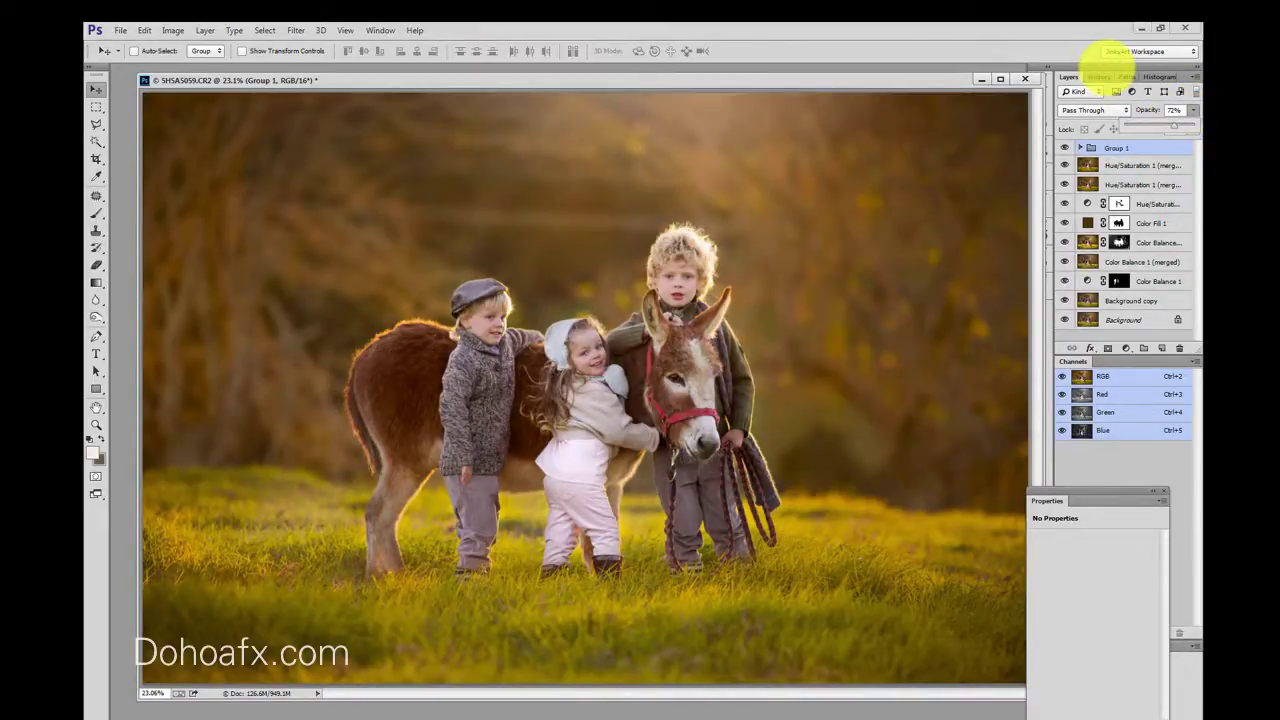
Try to outline the outer edge of the girl's bonnet with the Lasso on the top merged Hue/Saturation layer
click(1152, 166)
click(96, 424)
drag(566, 343, 620, 340)
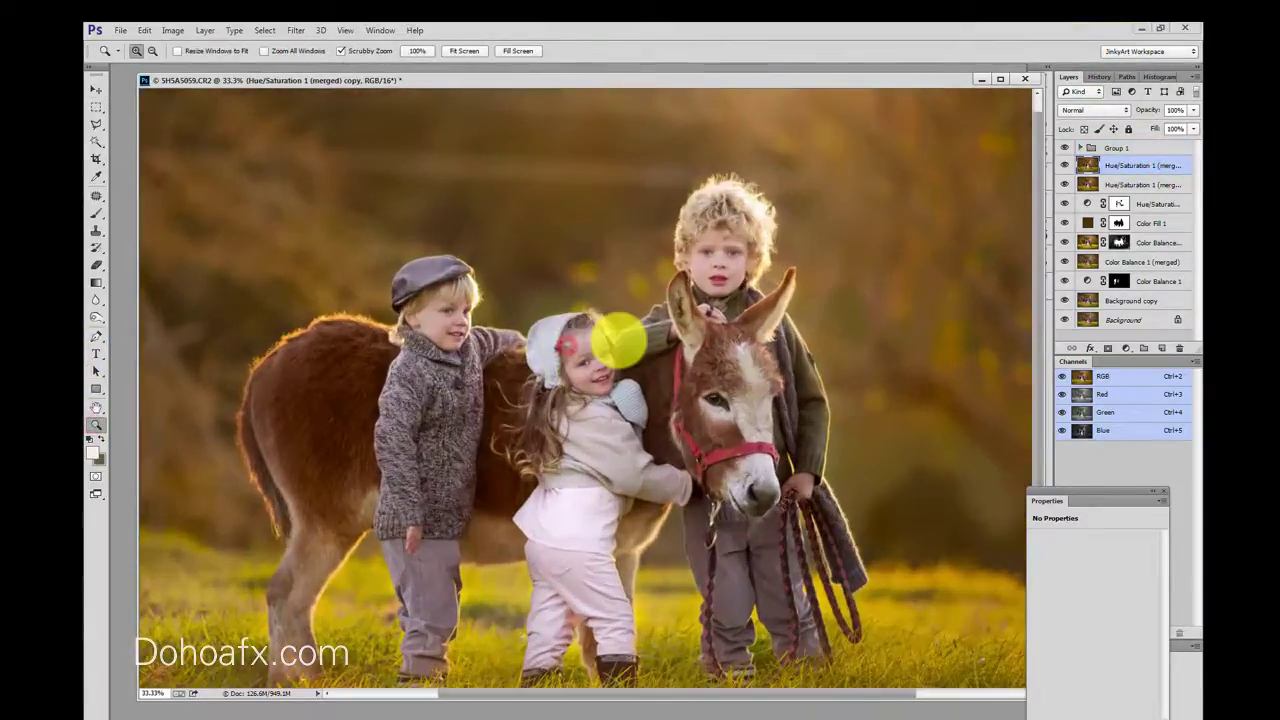
click(607, 340)
drag(96, 124, 160, 124)
mouse_move(495, 343)
mouse_down()
mouse_move(486, 331)
mouse_move(494, 354)
mouse_move(506, 323)
mouse_up()
click(624, 291)
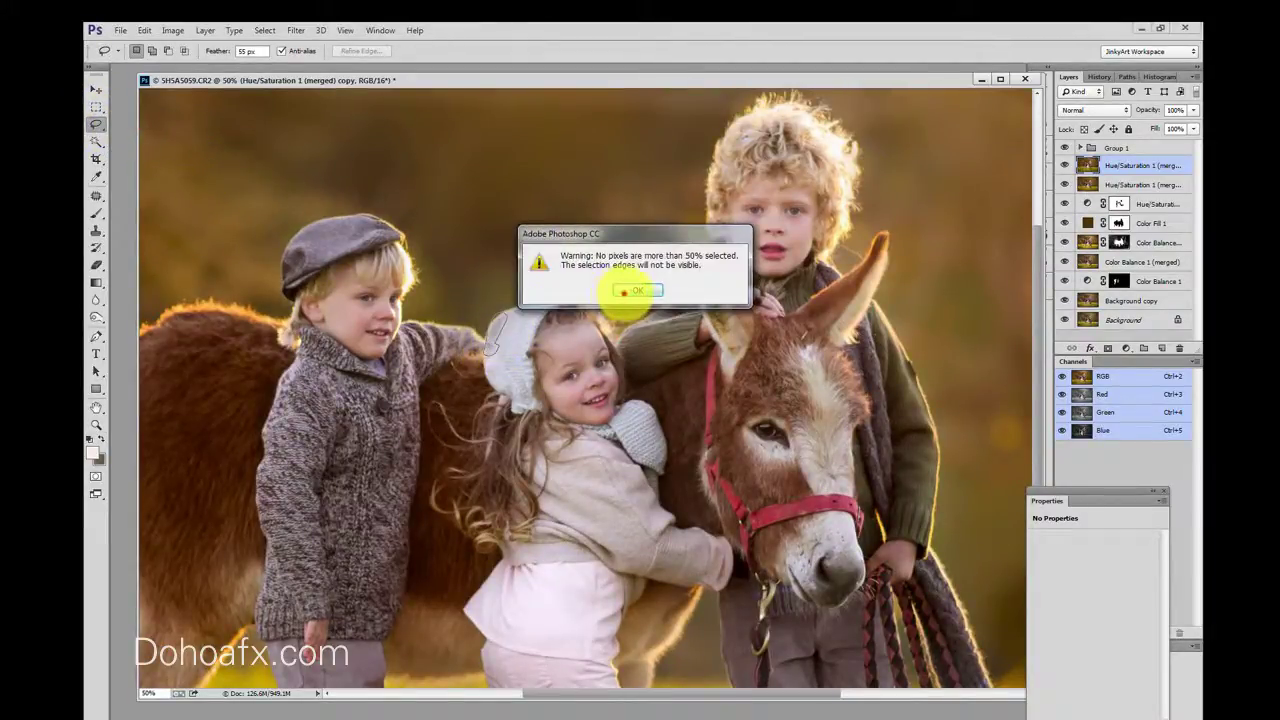
Set the Lasso feather to 15 px and select the outer edge of the girl's bonnet
drag(244, 52, 212, 55)
text(1)
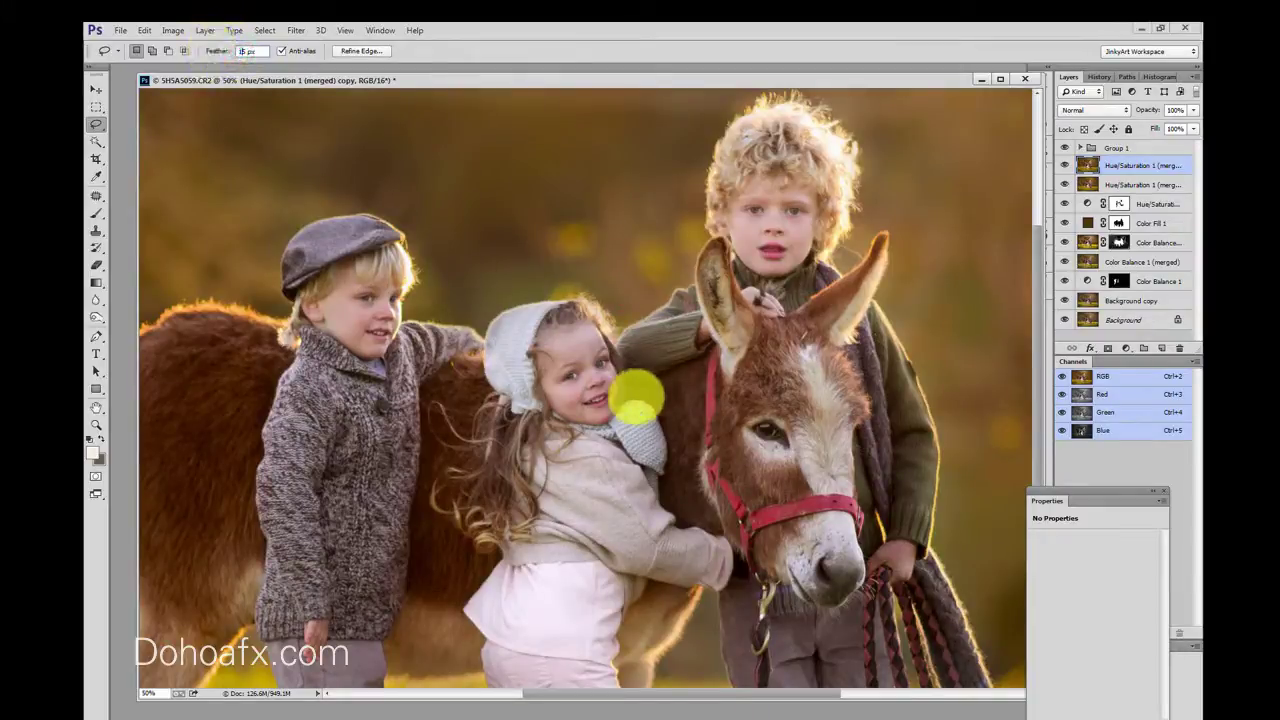
mouse_move(497, 318)
mouse_down()
mouse_move(479, 350)
mouse_move(502, 352)
mouse_move(488, 324)
mouse_move(485, 353)
mouse_move(469, 355)
mouse_move(517, 323)
mouse_up()
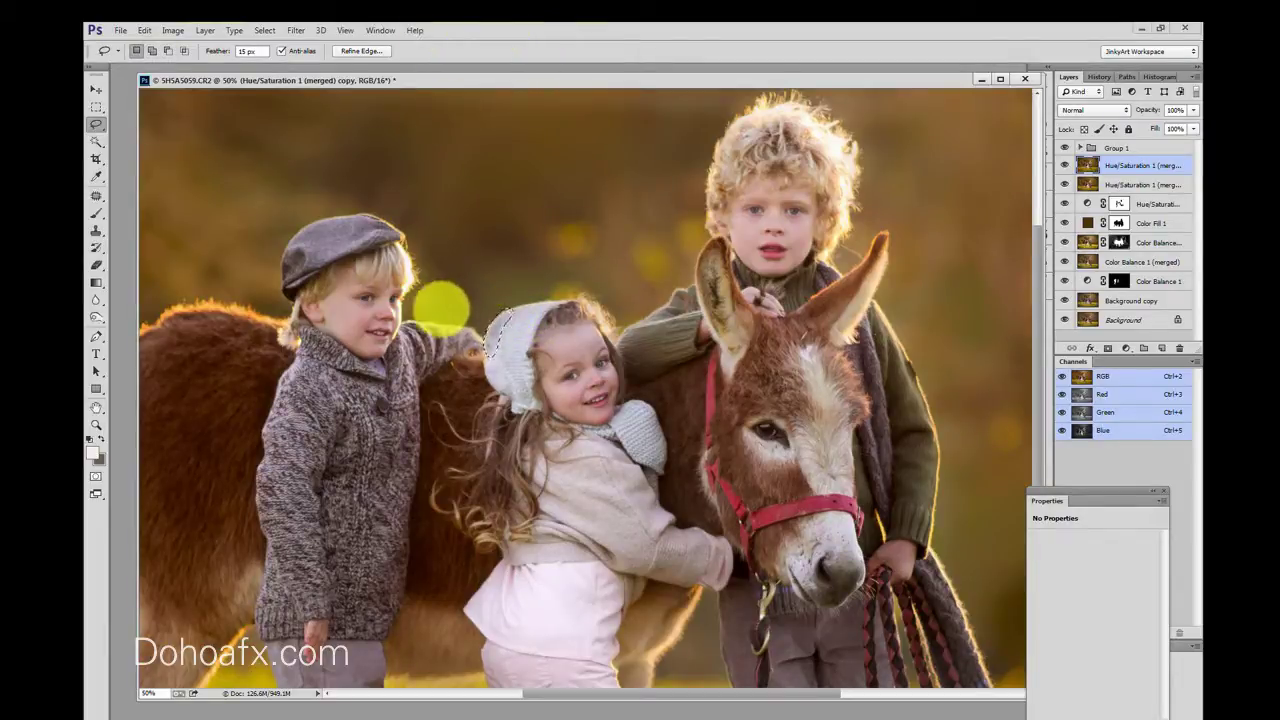
mouse_move(533, 295)
mouse_down()
mouse_move(505, 311)
mouse_move(466, 223)
mouse_move(526, 320)
mouse_move(518, 327)
mouse_up()
shift+click(509, 317)
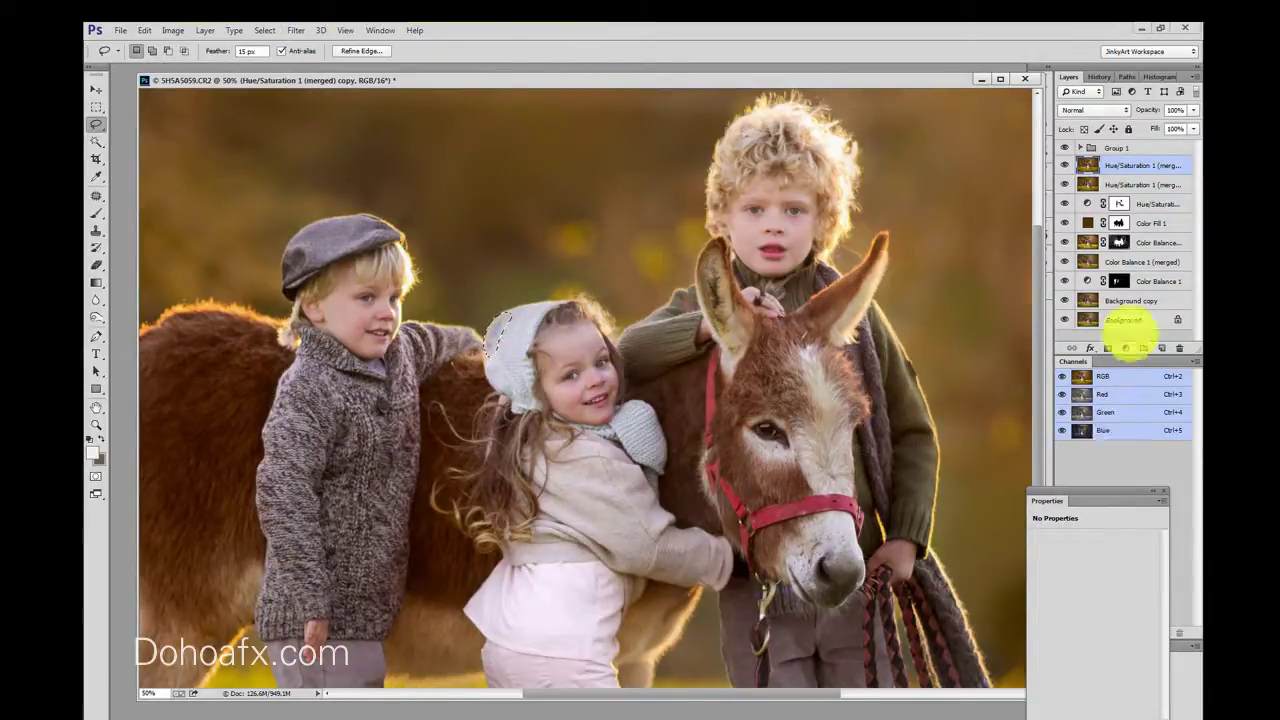
Brighten the selected bonnet edge with a Curves adjustment layer, raising the midtones from input 120 to output 159
click(1125, 348)
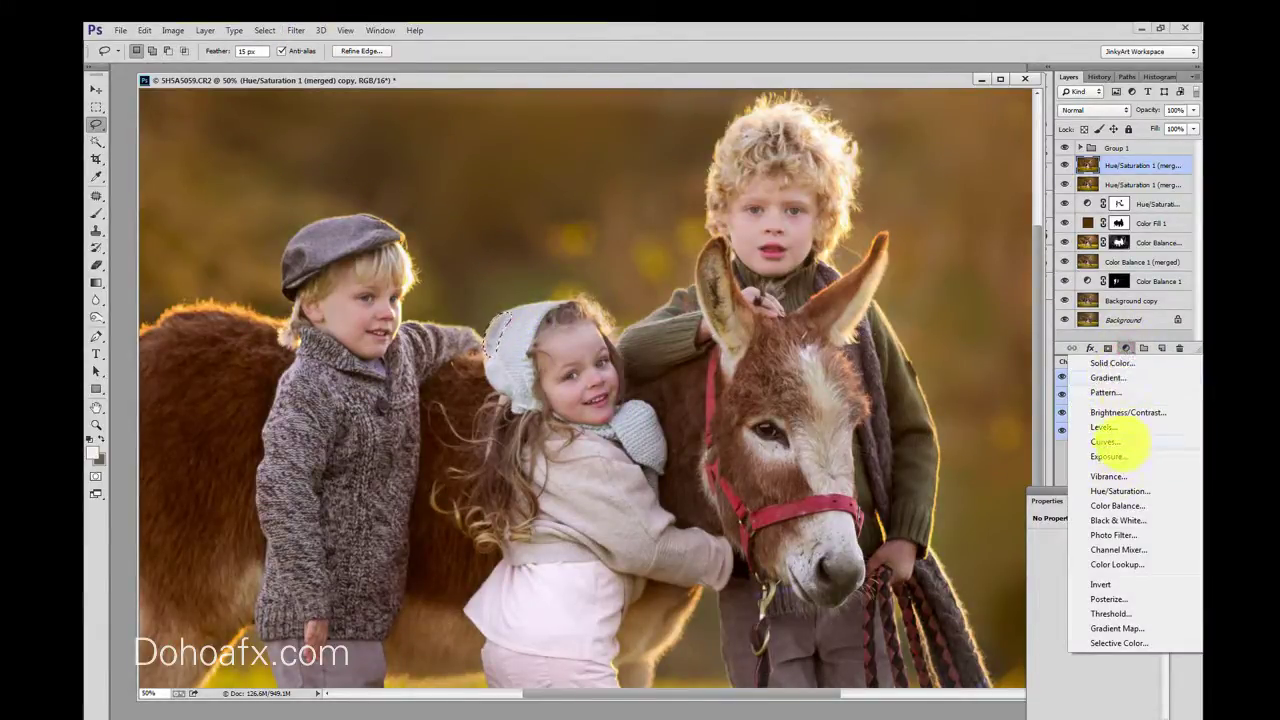
click(1105, 441)
click(1101, 605)
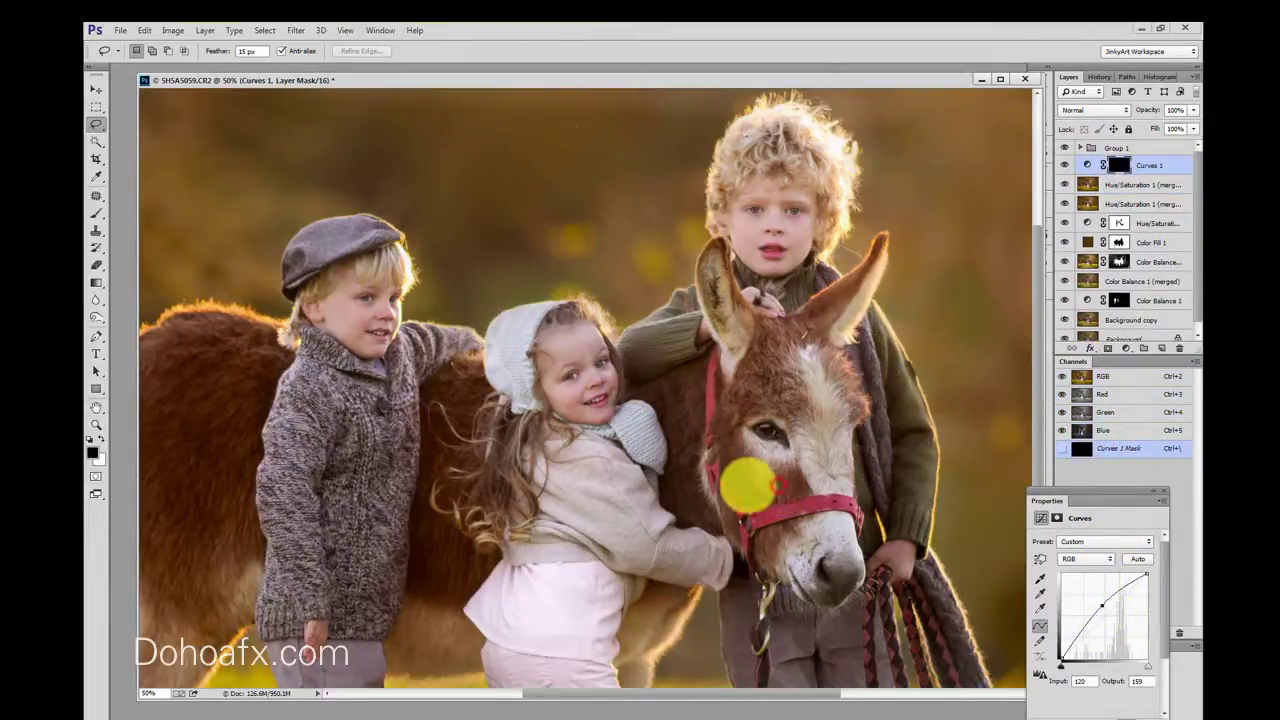
click(1125, 348)
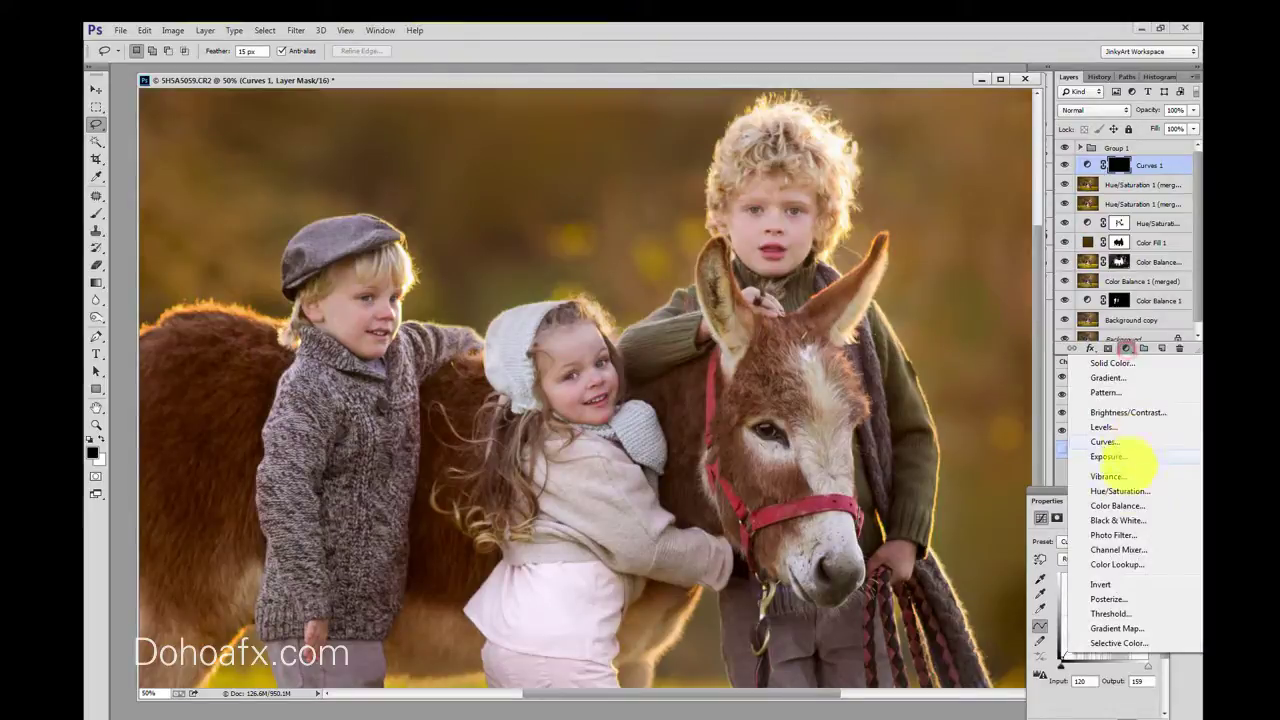
click(1104, 441)
click(1098, 606)
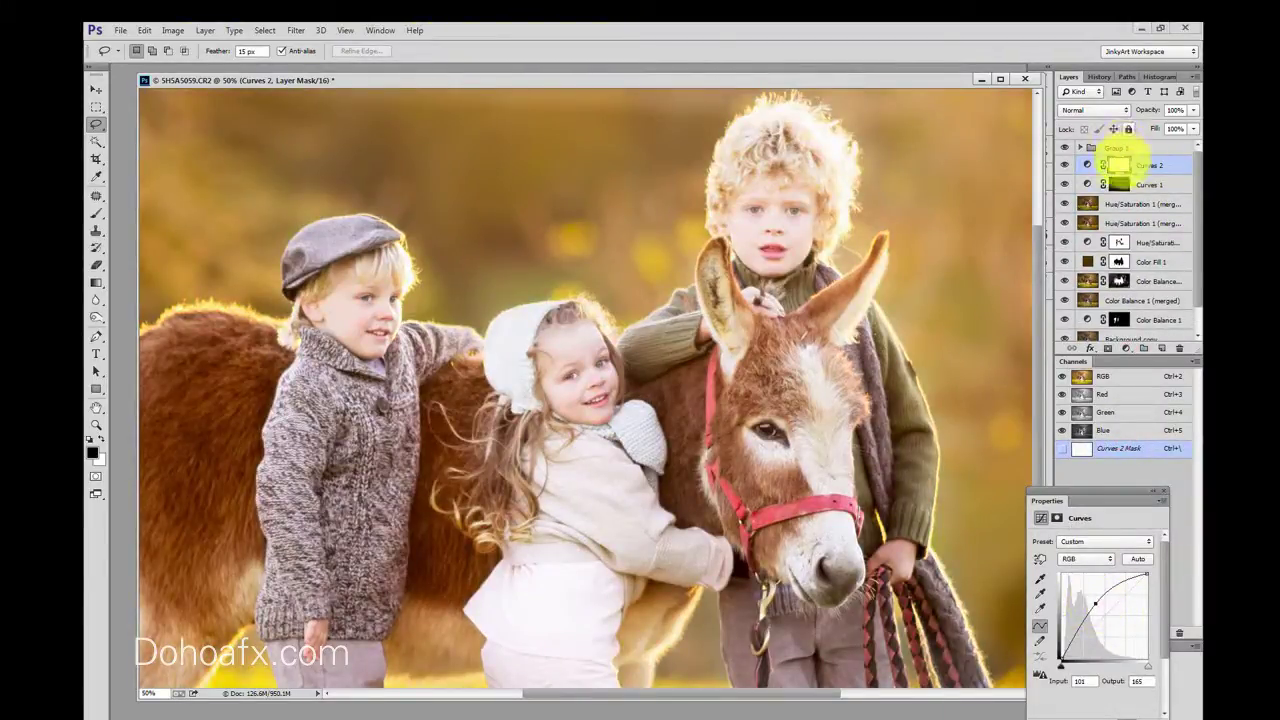
click(1122, 165)
key(ctrl+i)
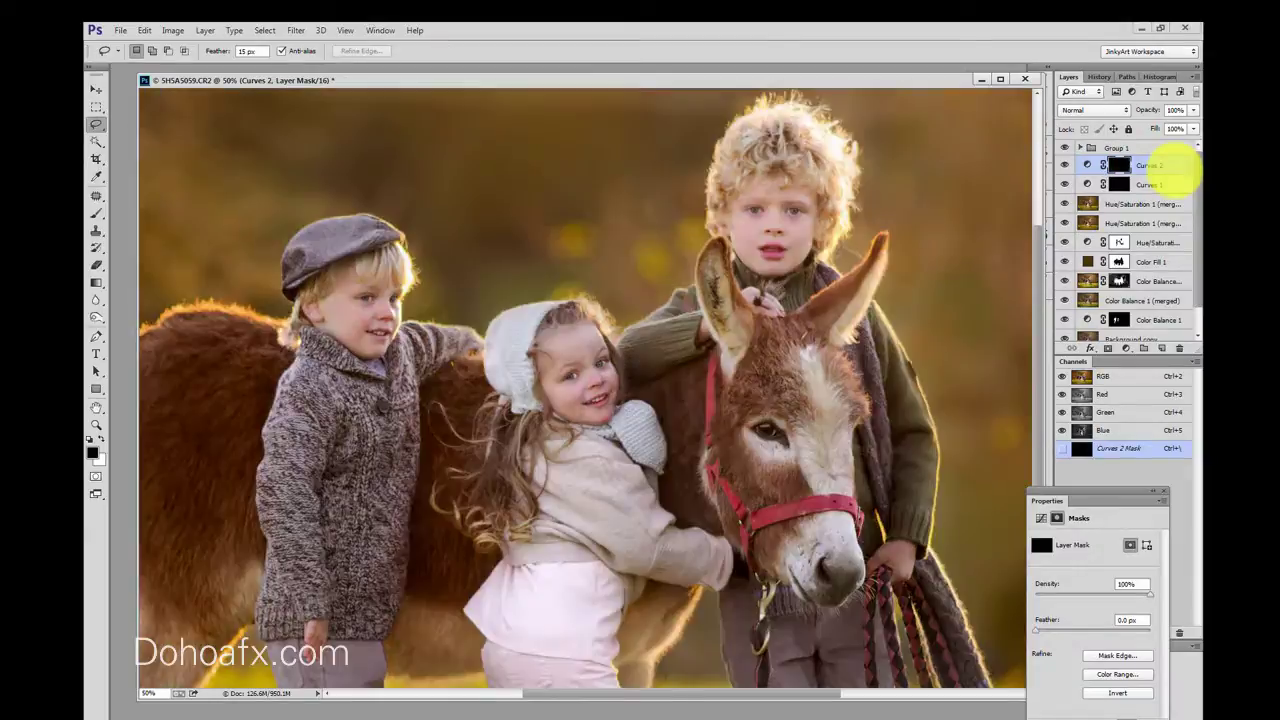
drag(1151, 164, 1118, 174)
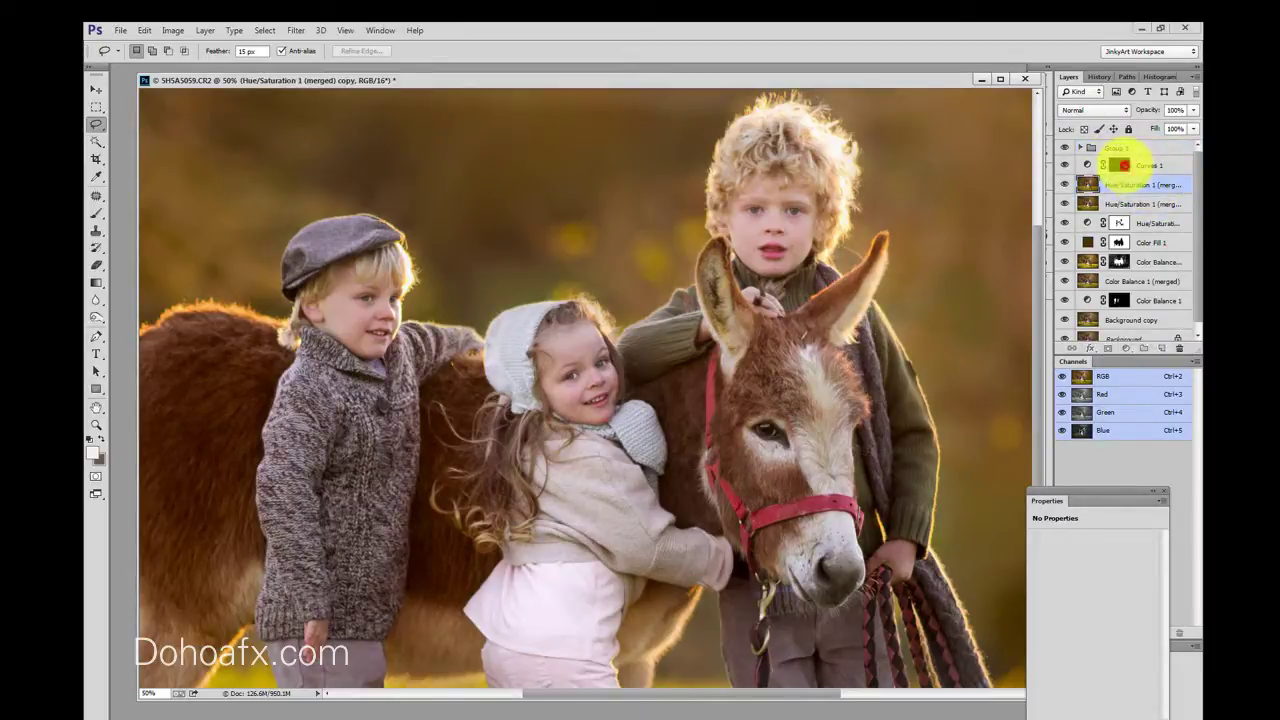
Paint white over the girl's long curls on the Curves 1 mask with a soft 20 px brush
click(1118, 164)
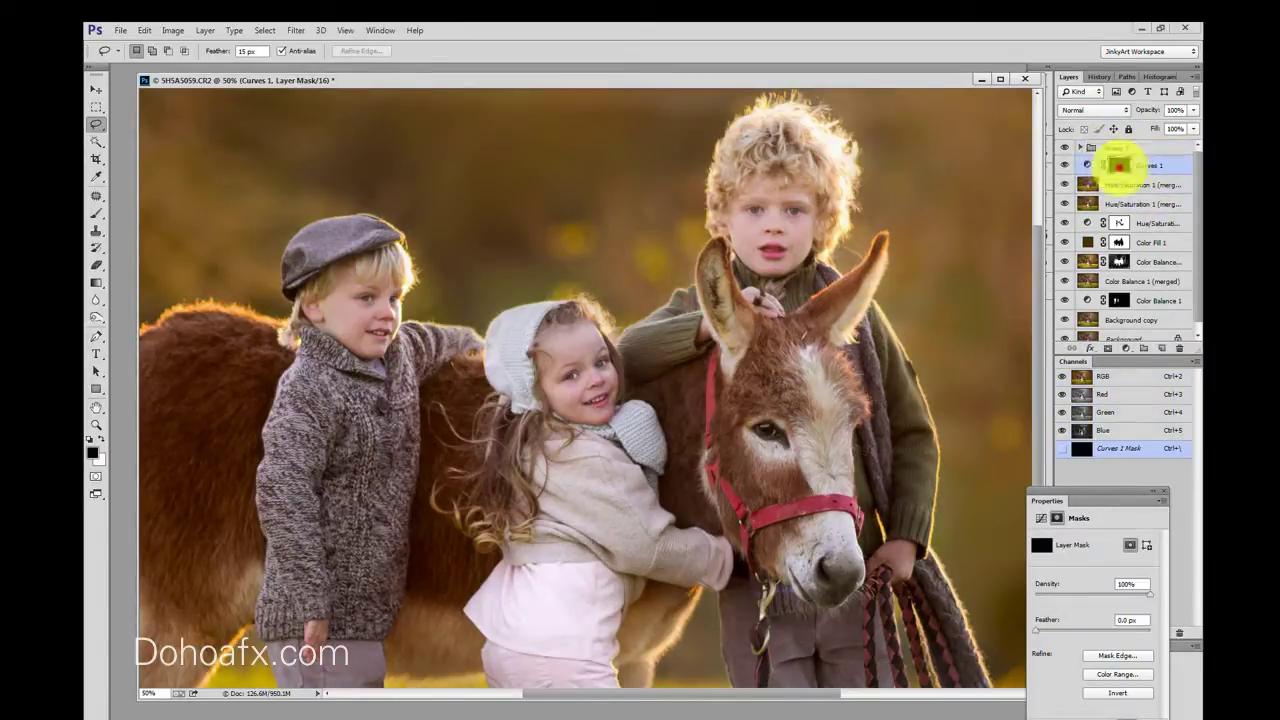
click(97, 212)
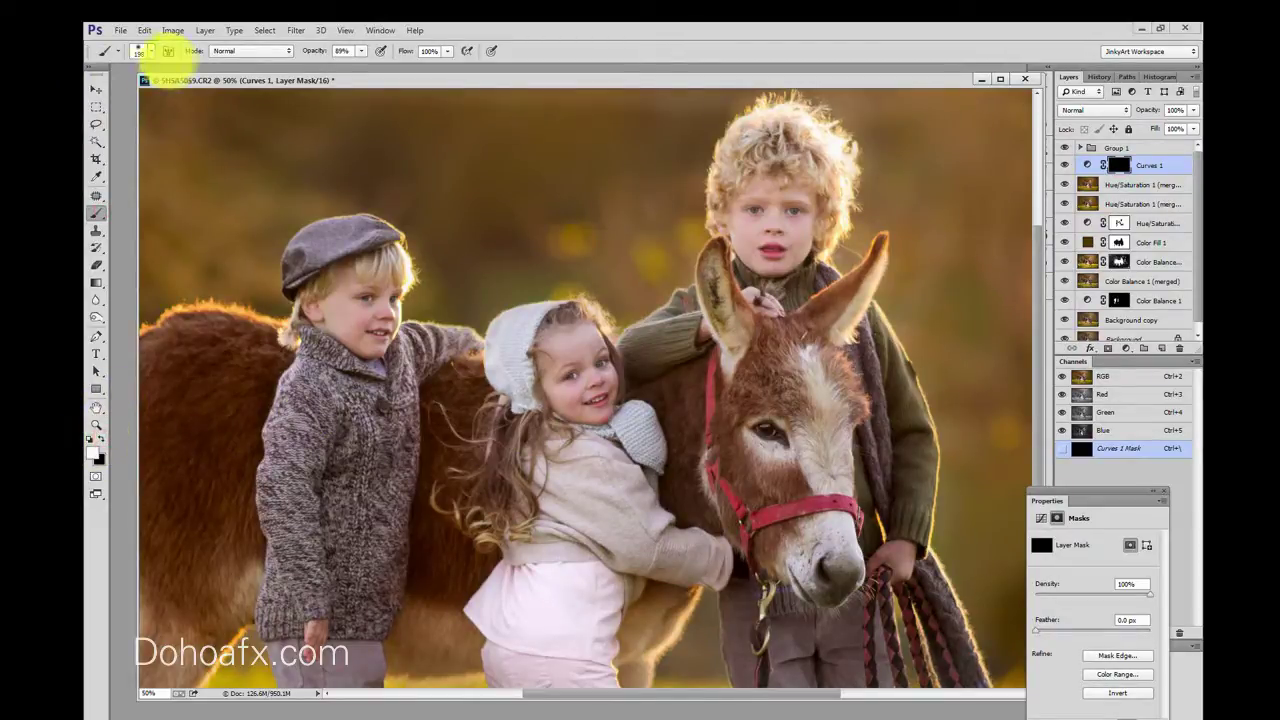
click(149, 52)
click(169, 91)
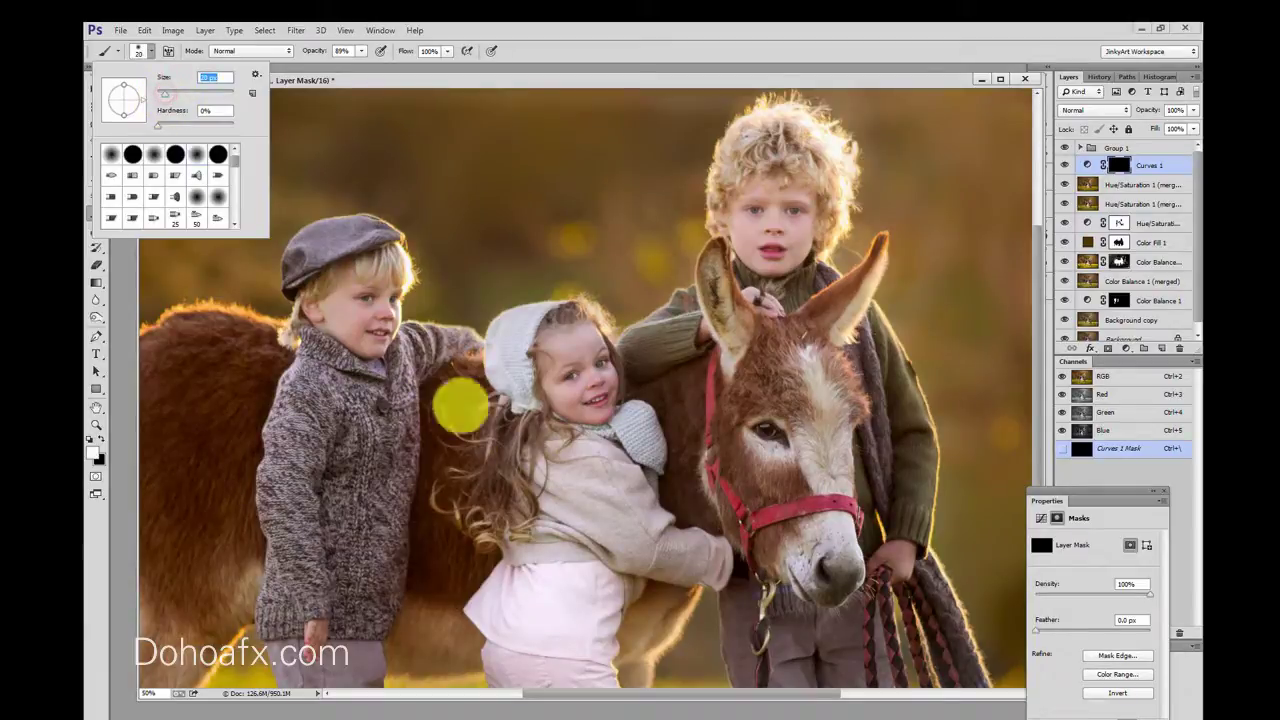
click(500, 405)
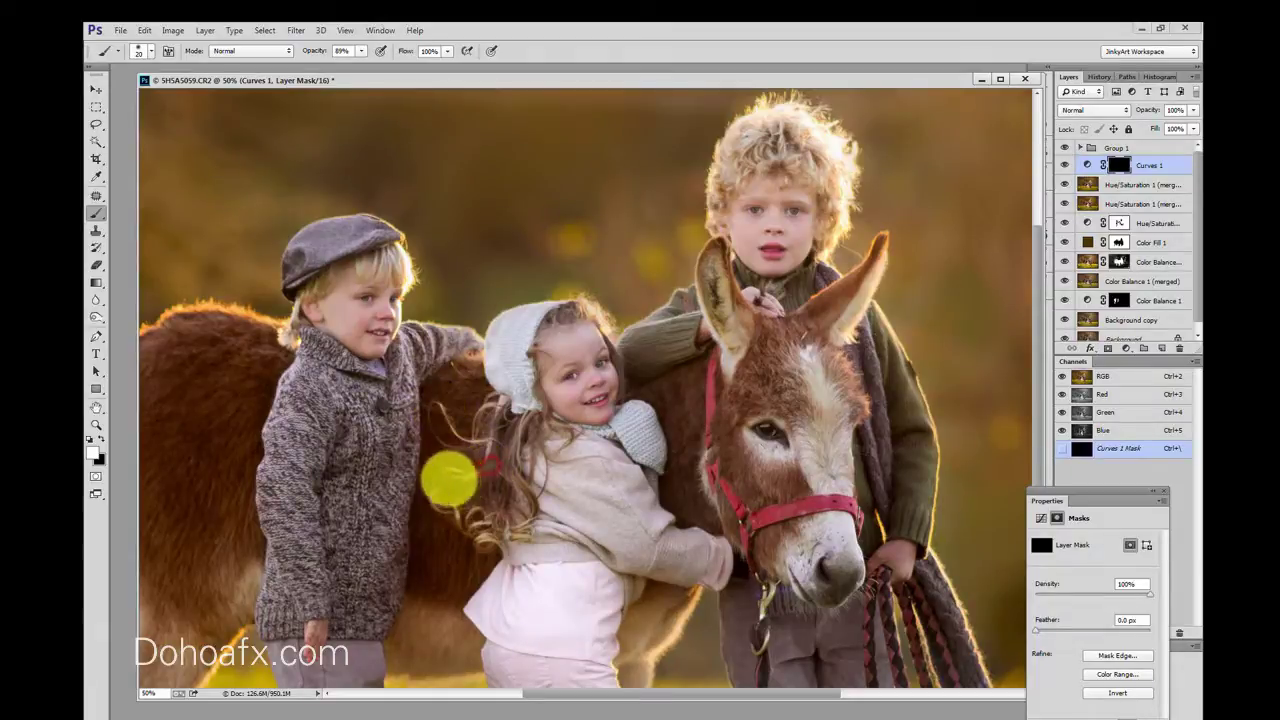
drag(476, 525, 437, 508)
mouse_move(521, 432)
mouse_down()
mouse_move(516, 451)
mouse_move(514, 434)
mouse_up()
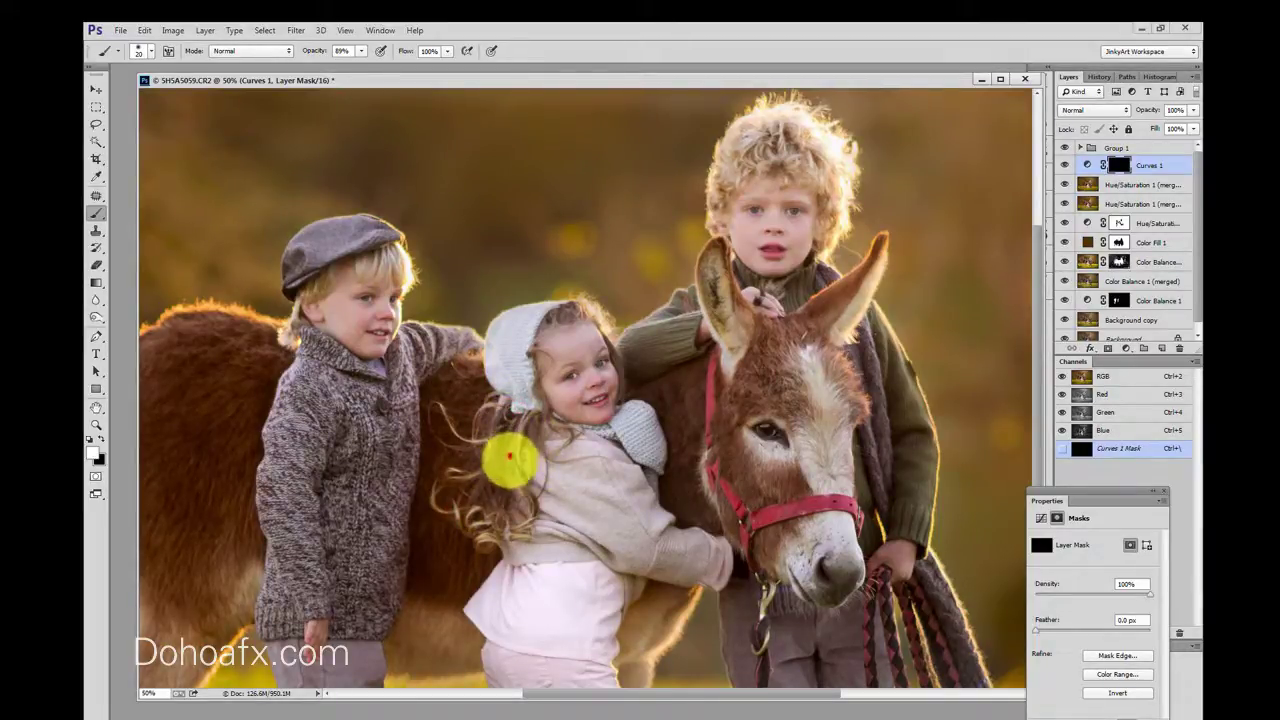
mouse_move(503, 488)
mouse_down()
mouse_move(495, 505)
mouse_move(494, 471)
mouse_move(489, 491)
mouse_up()
Brighten the hair along the top of the girl's head on the mask and paint out the spill on her forehead with black
click(577, 303)
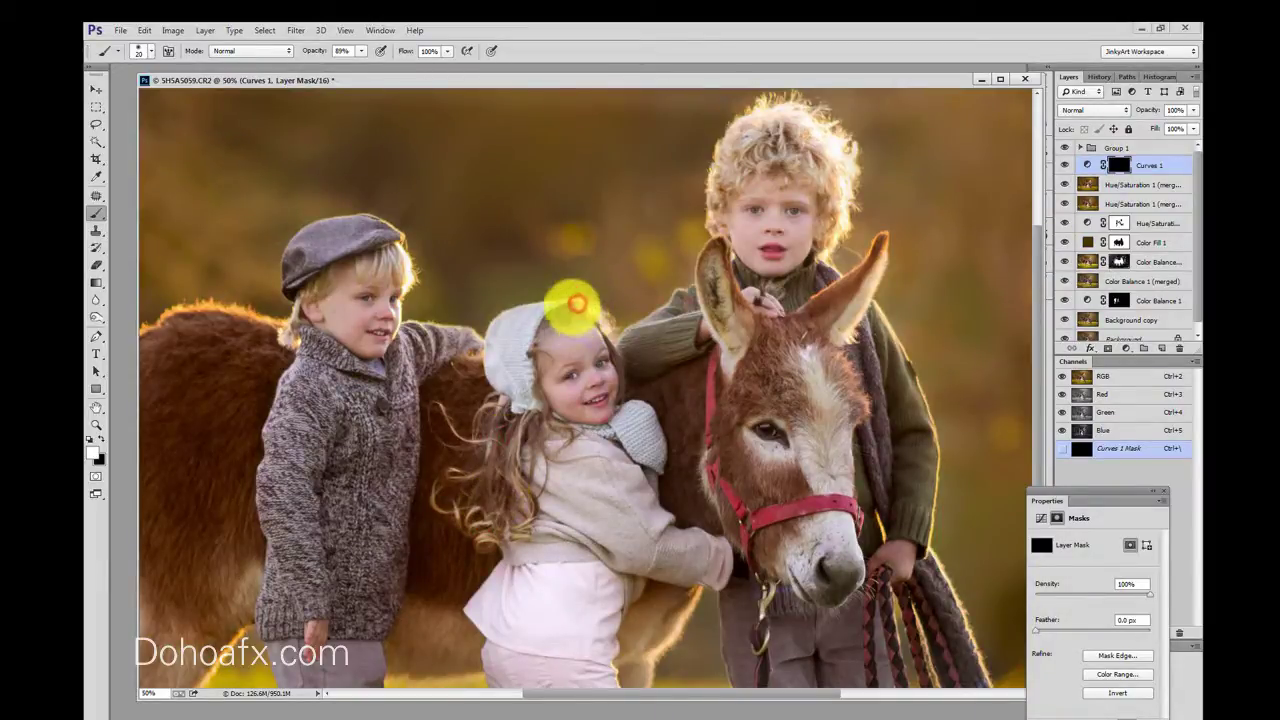
drag(565, 309, 581, 320)
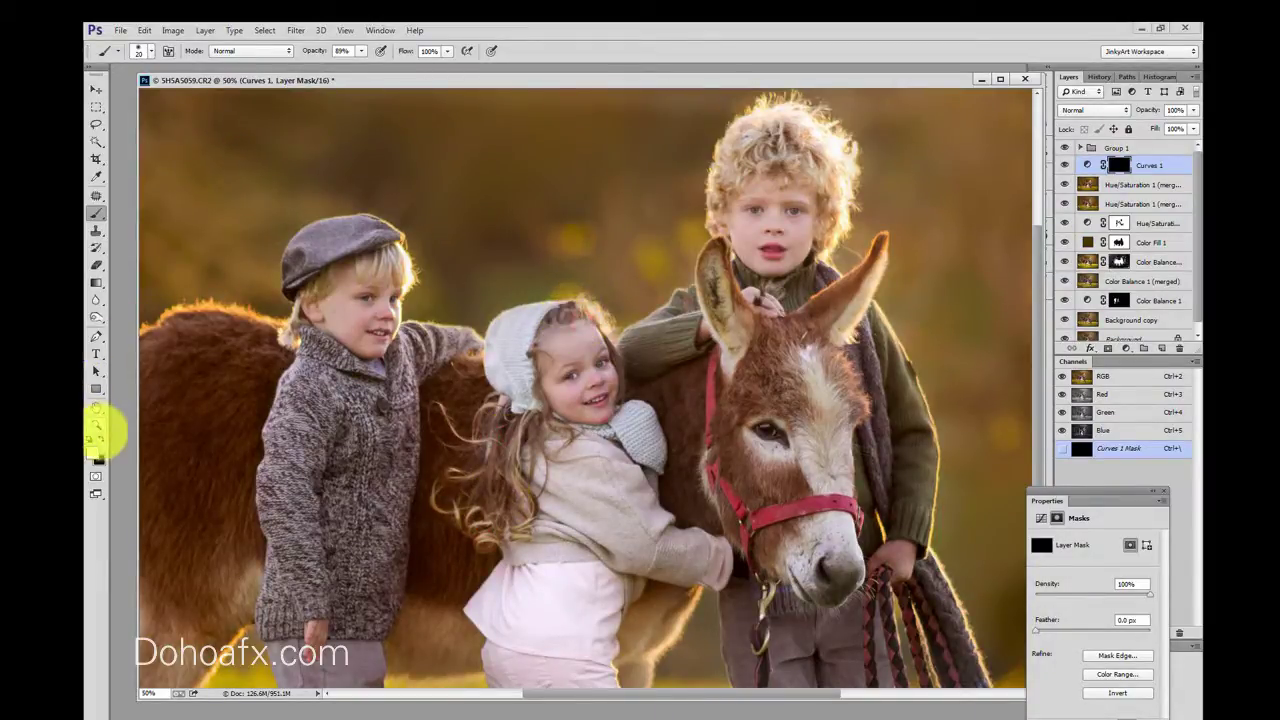
click(573, 320)
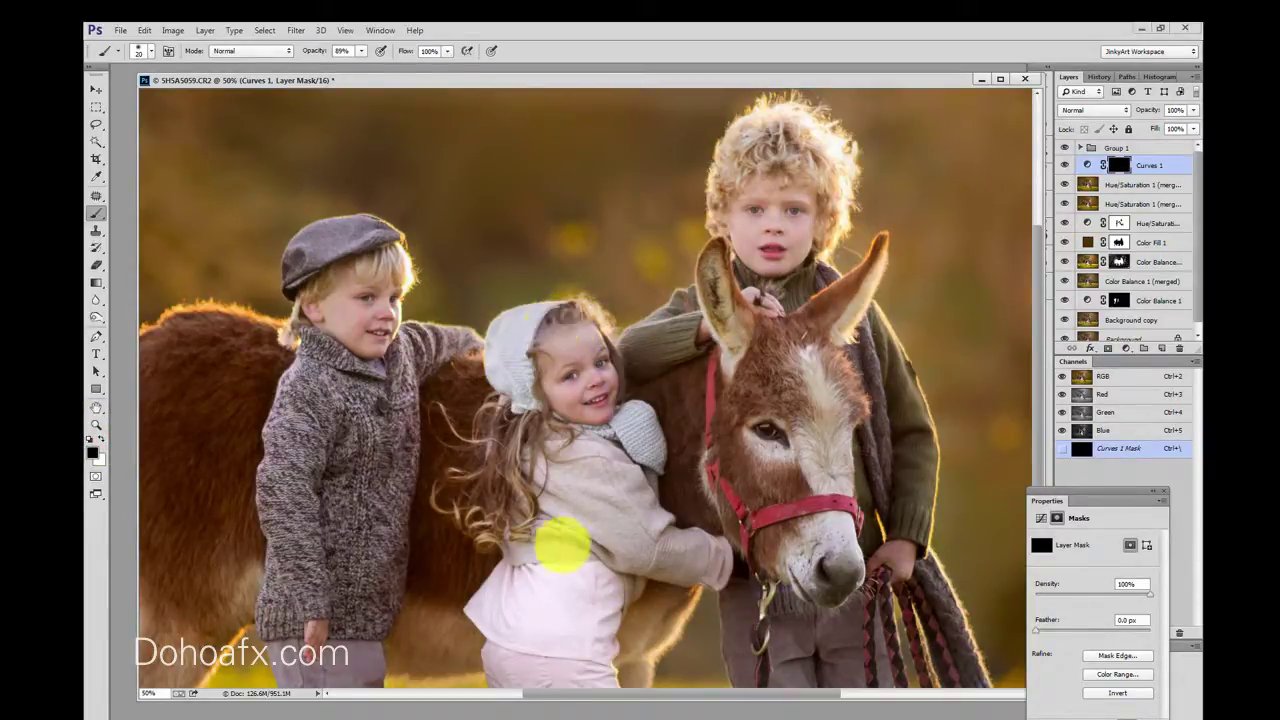
Compare the image with the Curves 1 layer hidden and shown, and fit the whole photo on screen
click(1063, 164)
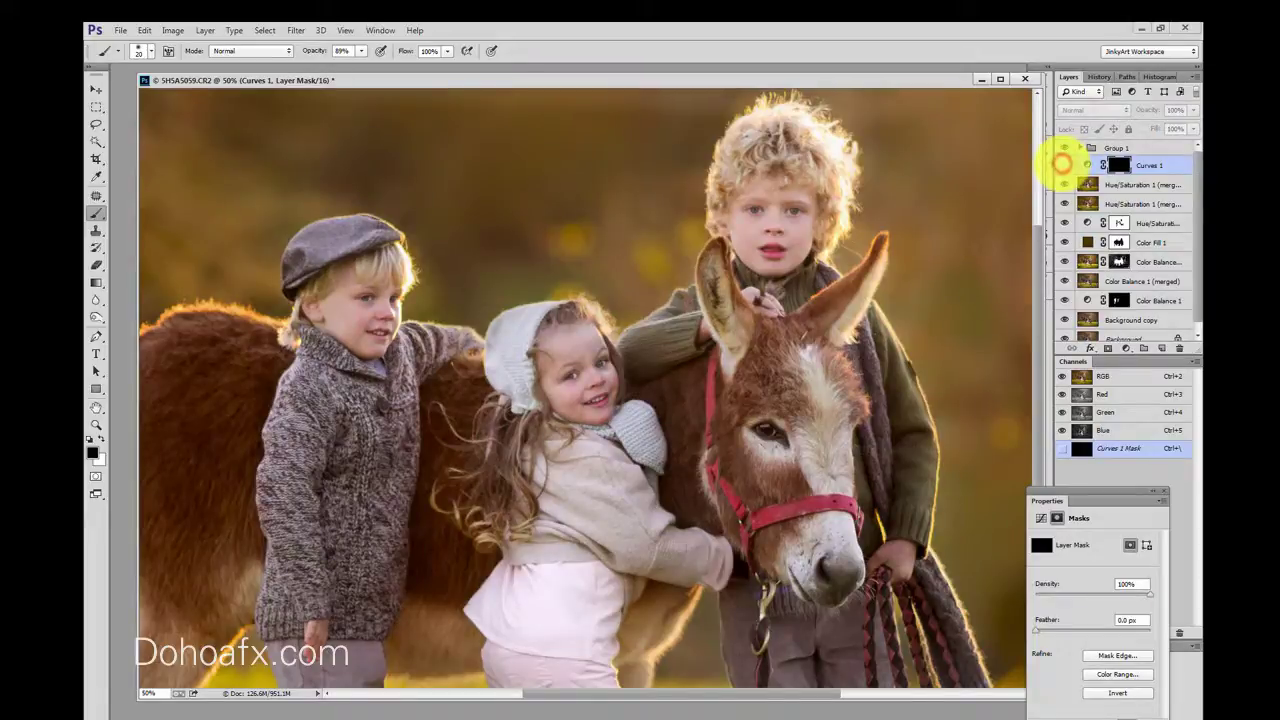
click(1063, 164)
click(345, 30)
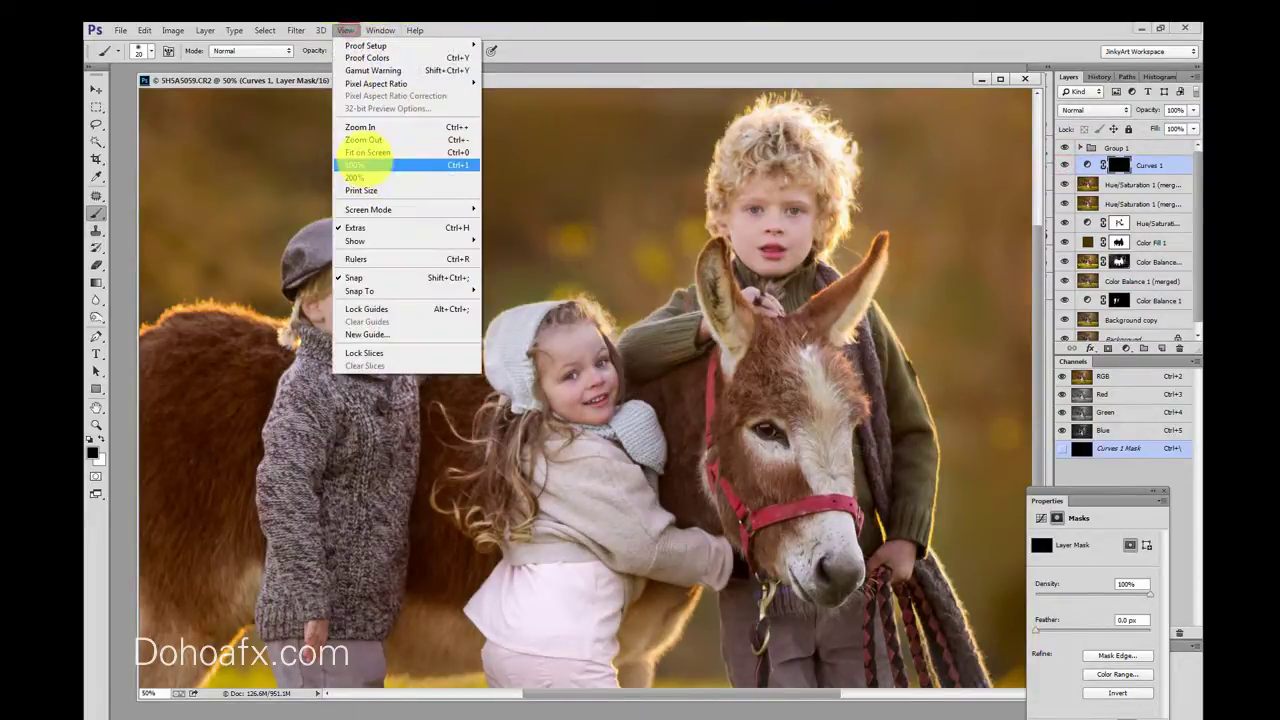
click(438, 152)
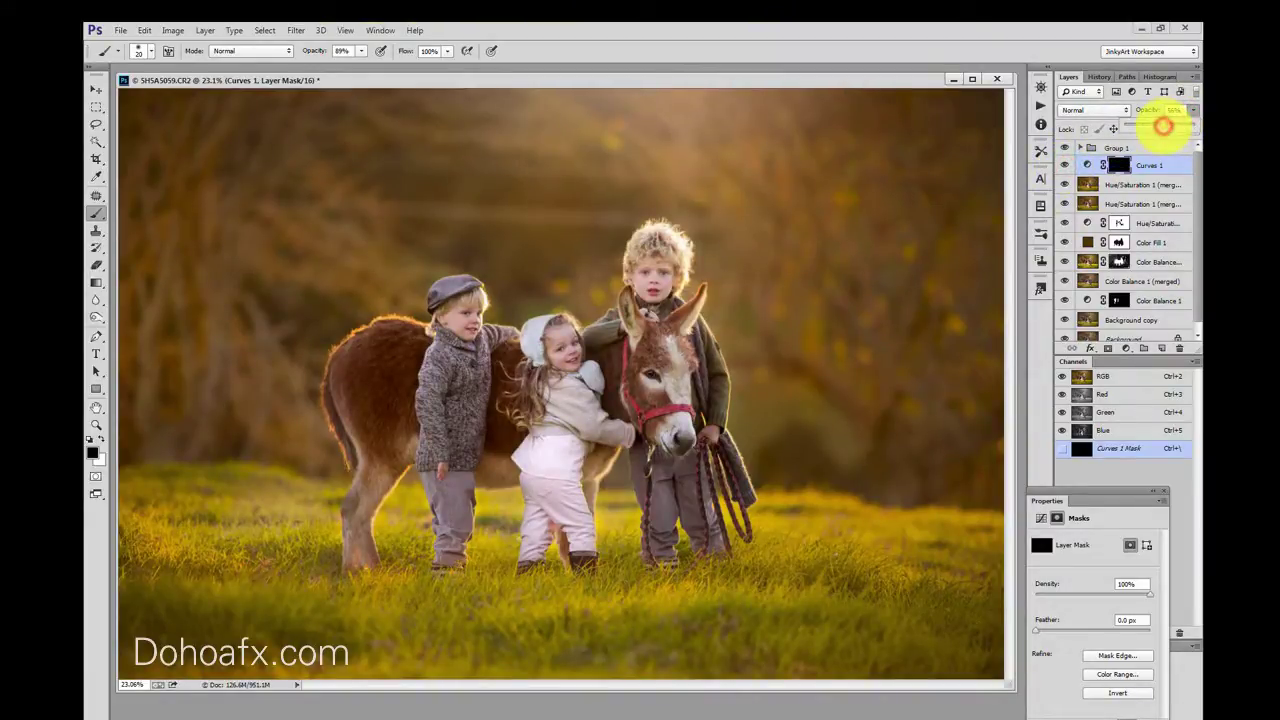
Lower the Curves 1 opacity to 49% and desaturate the girl's curls to -23 using a 15 px feathered lasso selection and Hue/Saturation adjustment layer
drag(1163, 125, 1160, 126)
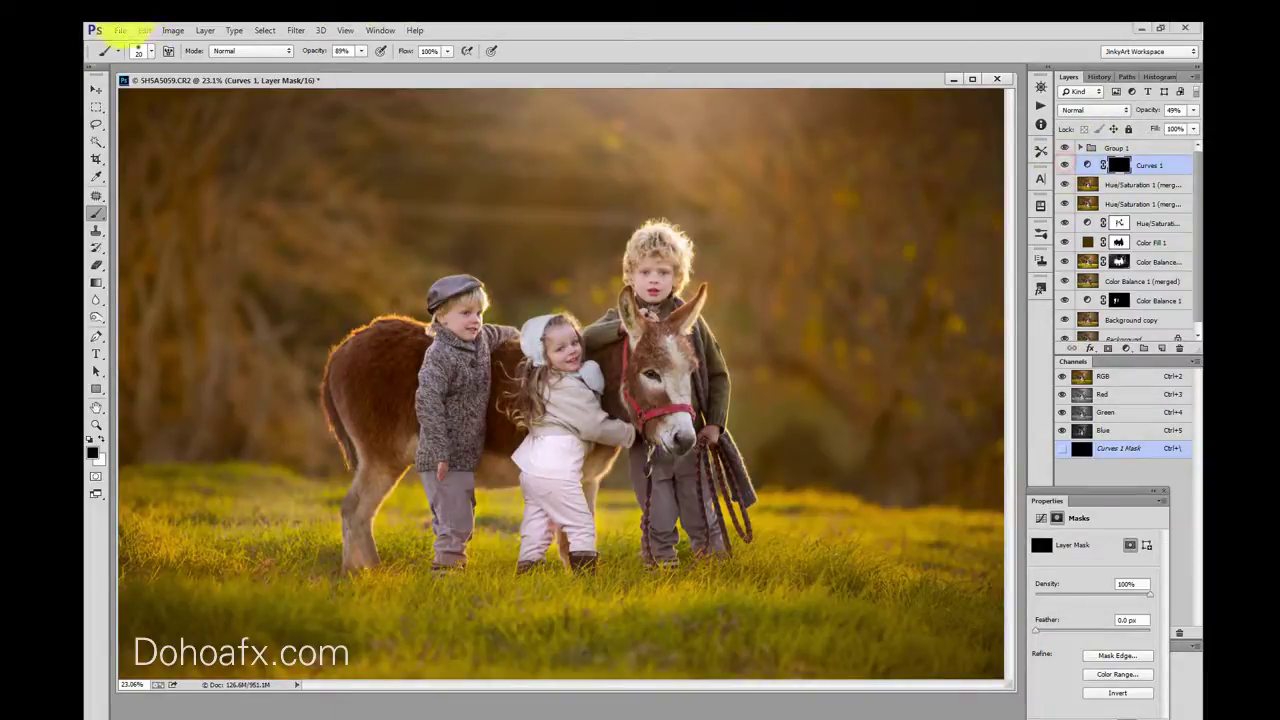
click(96, 126)
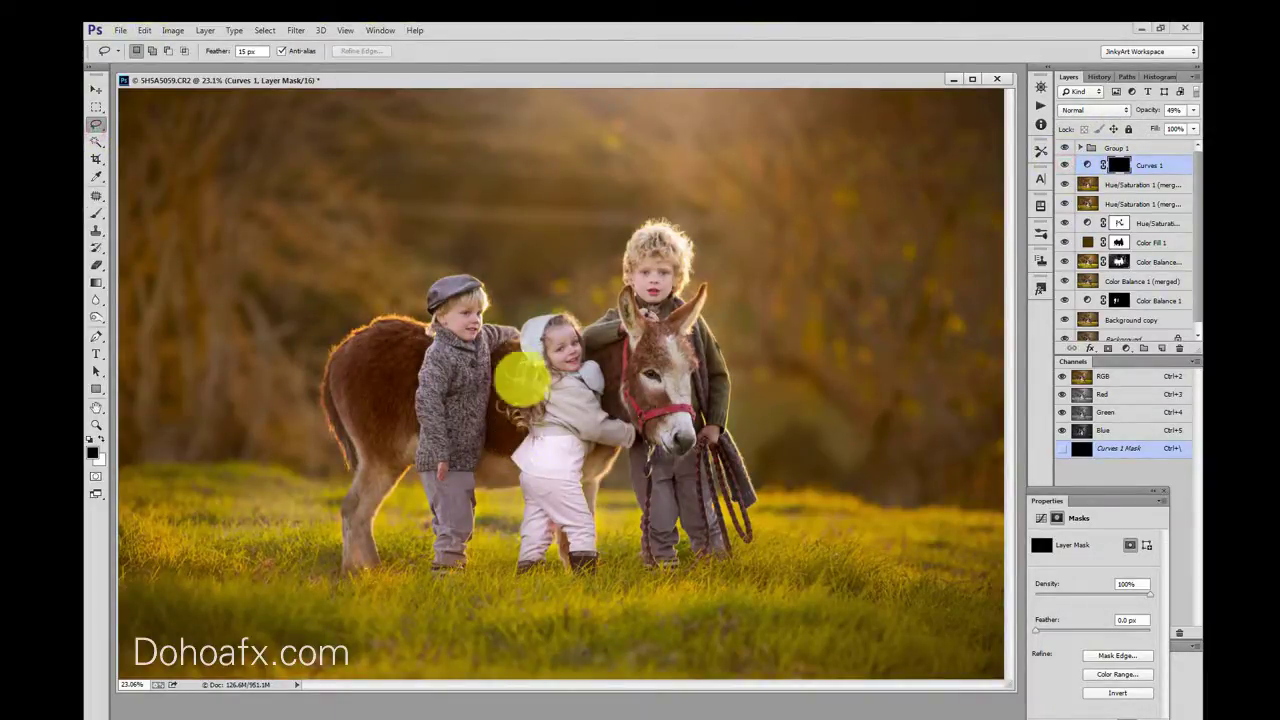
click(521, 430)
mouse_move(520, 414)
mouse_down()
mouse_move(519, 372)
mouse_move(500, 366)
mouse_move(513, 385)
mouse_move(495, 408)
mouse_move(540, 418)
mouse_up()
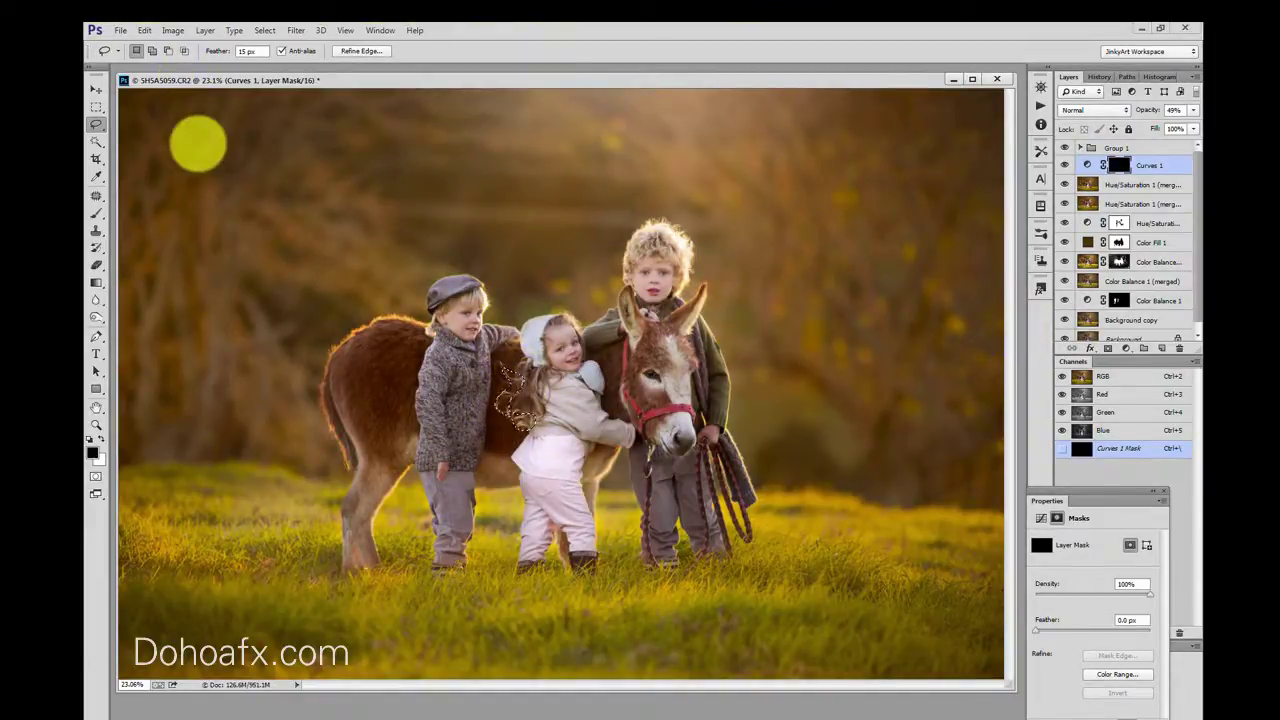
click(1127, 348)
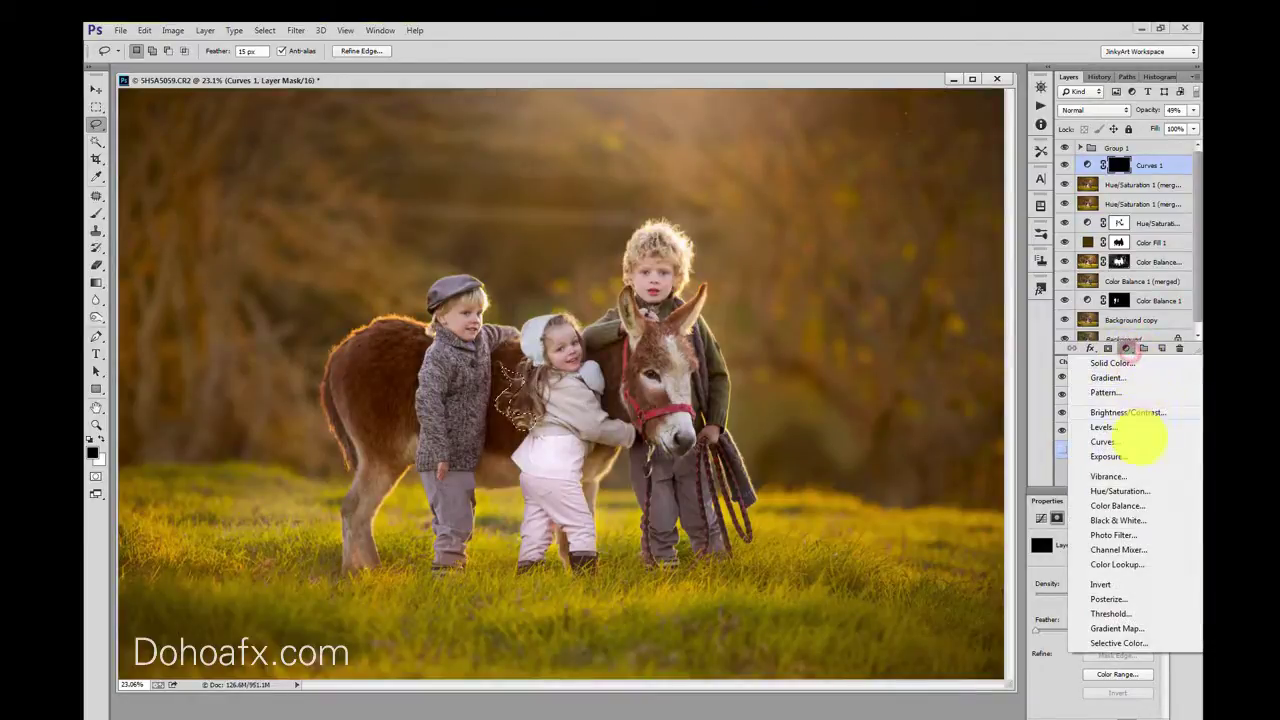
click(1125, 491)
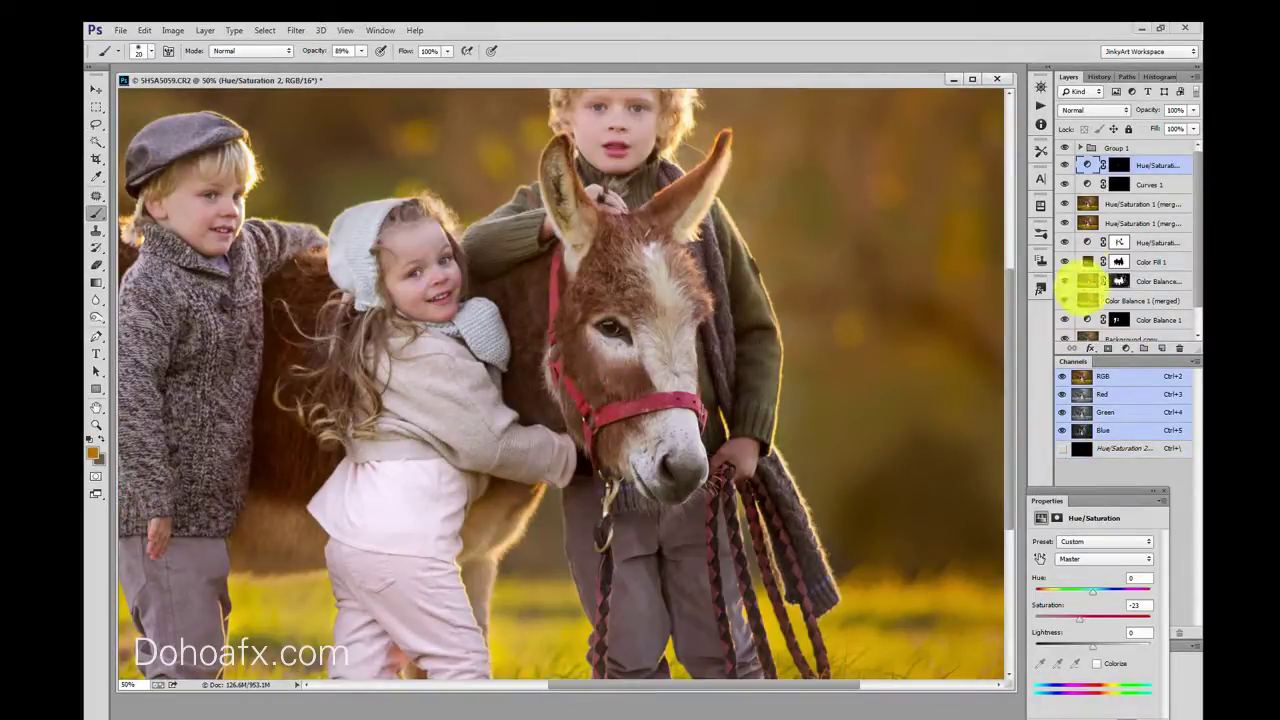
Create a new empty layer in Color blend mode at 100% opacity above the Hue/Saturation adjustment layer
click(205, 30)
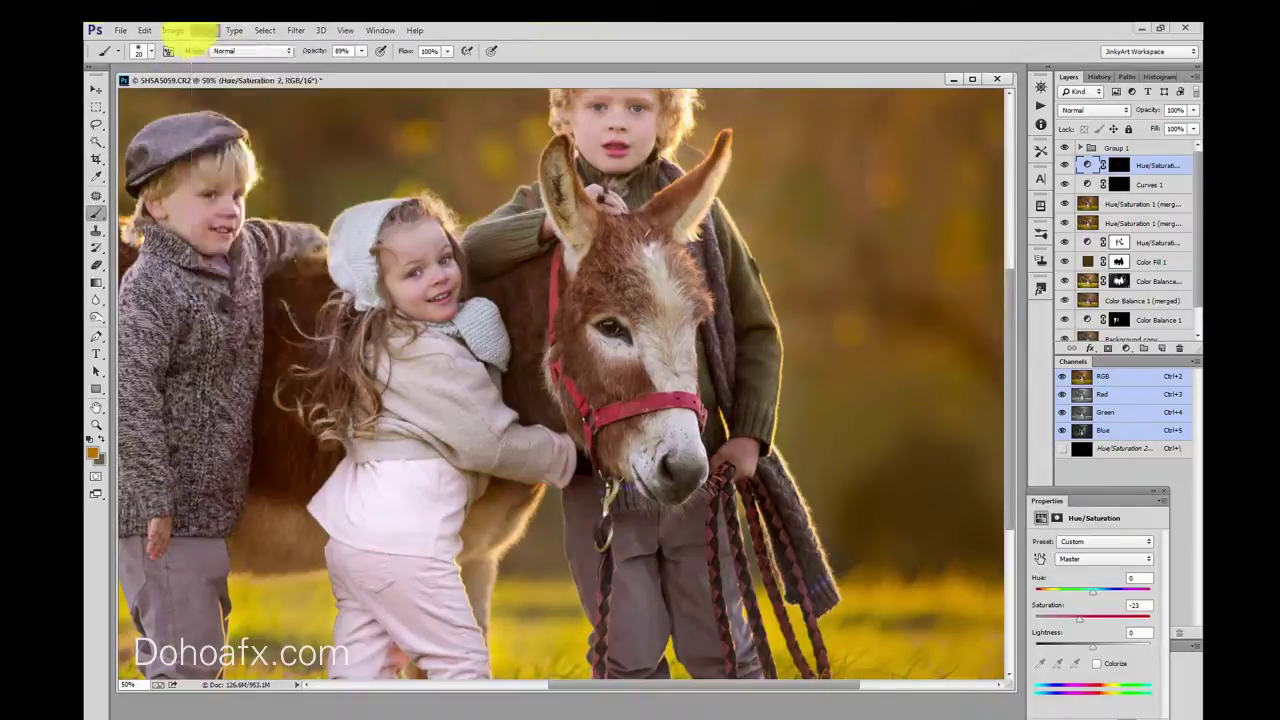
mouse_move(225, 44)
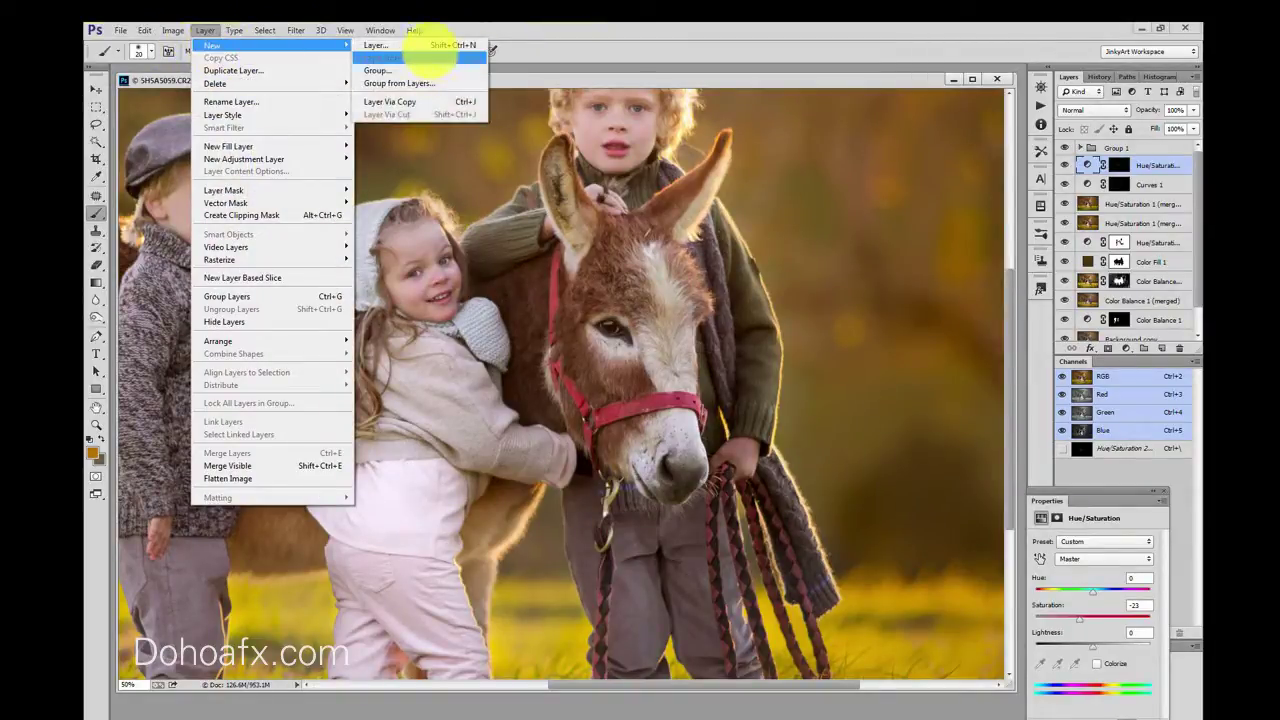
click(428, 44)
click(668, 327)
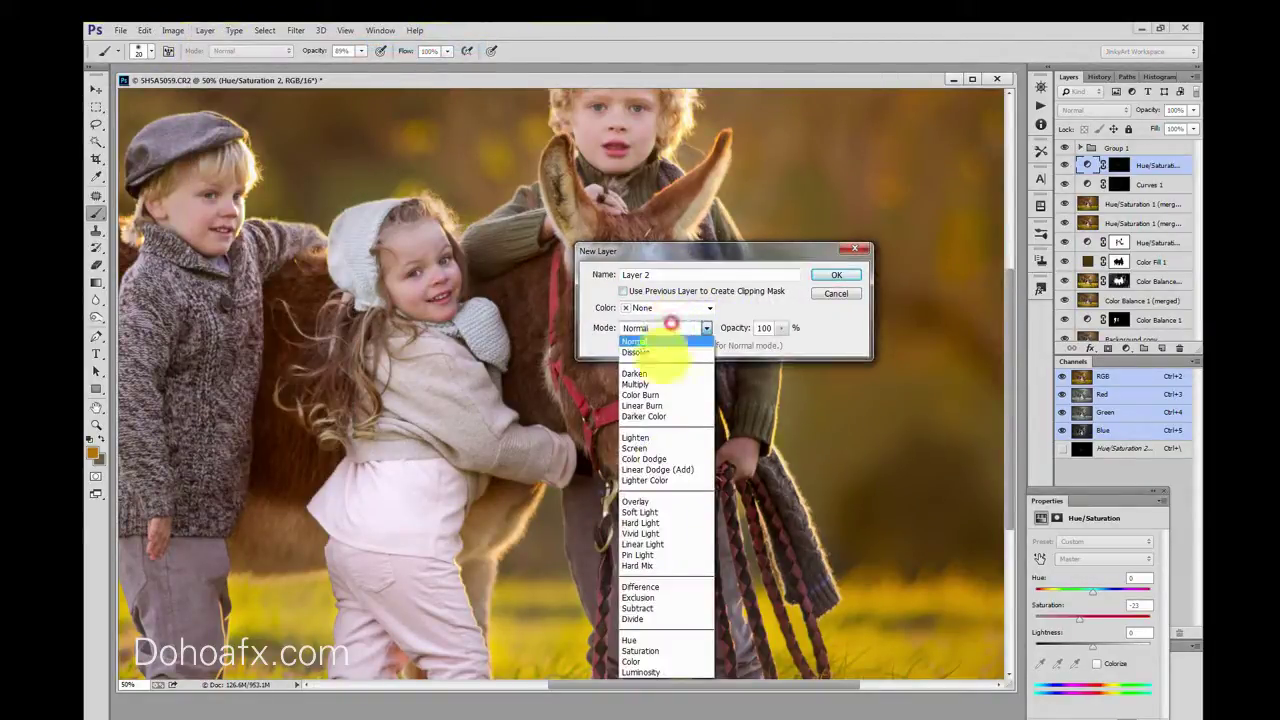
click(648, 662)
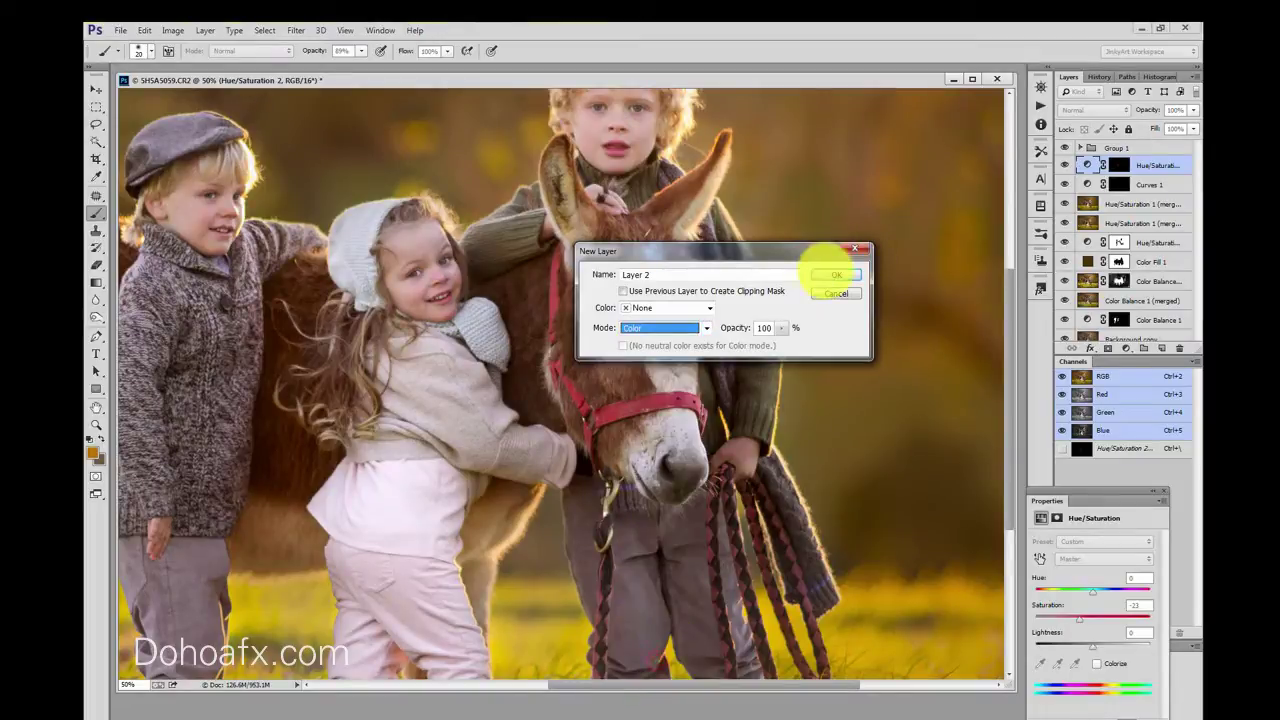
click(832, 276)
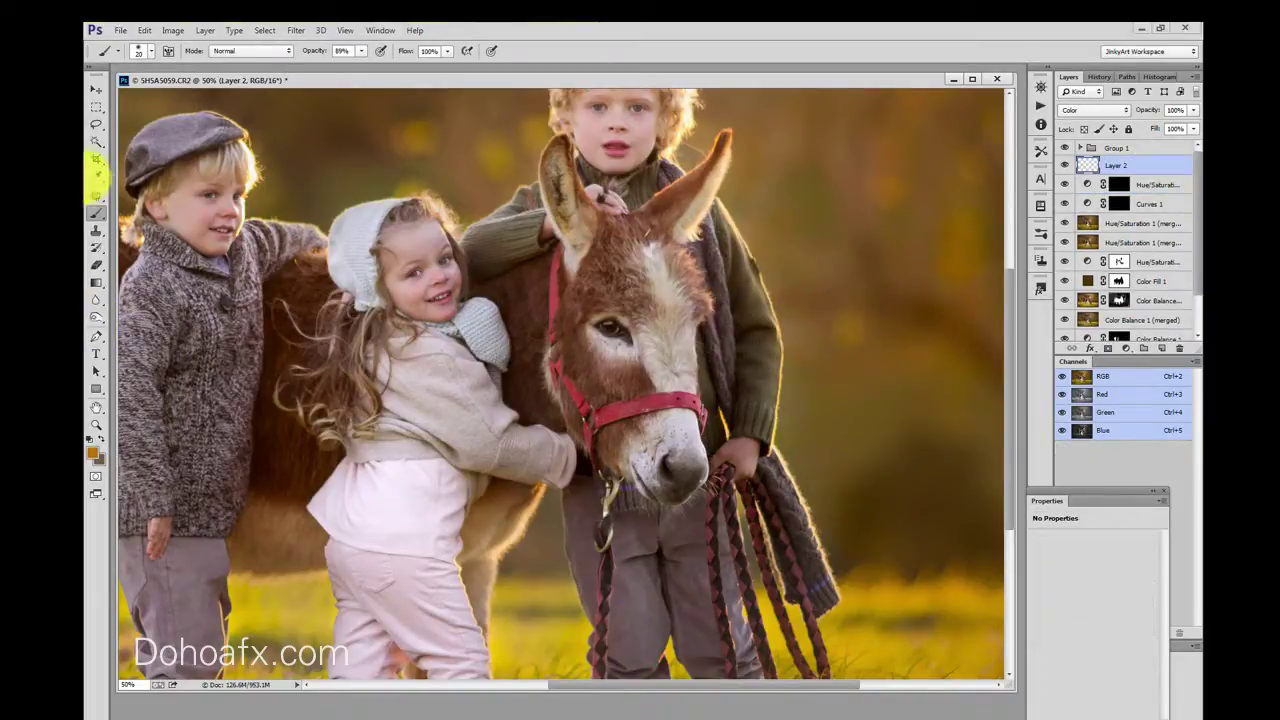
Choose a brighter orange as the foreground color and set the soft brush to 45 px with 0% hardness
click(93, 453)
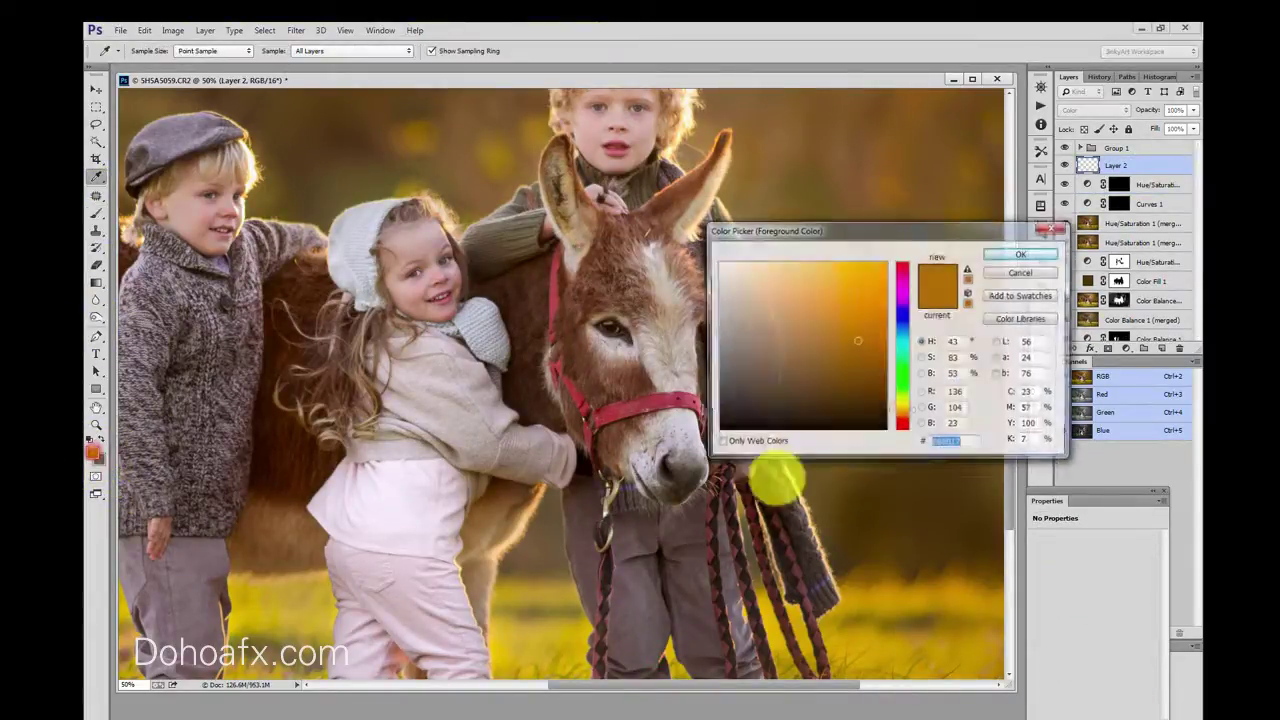
drag(862, 360, 871, 290)
click(1004, 252)
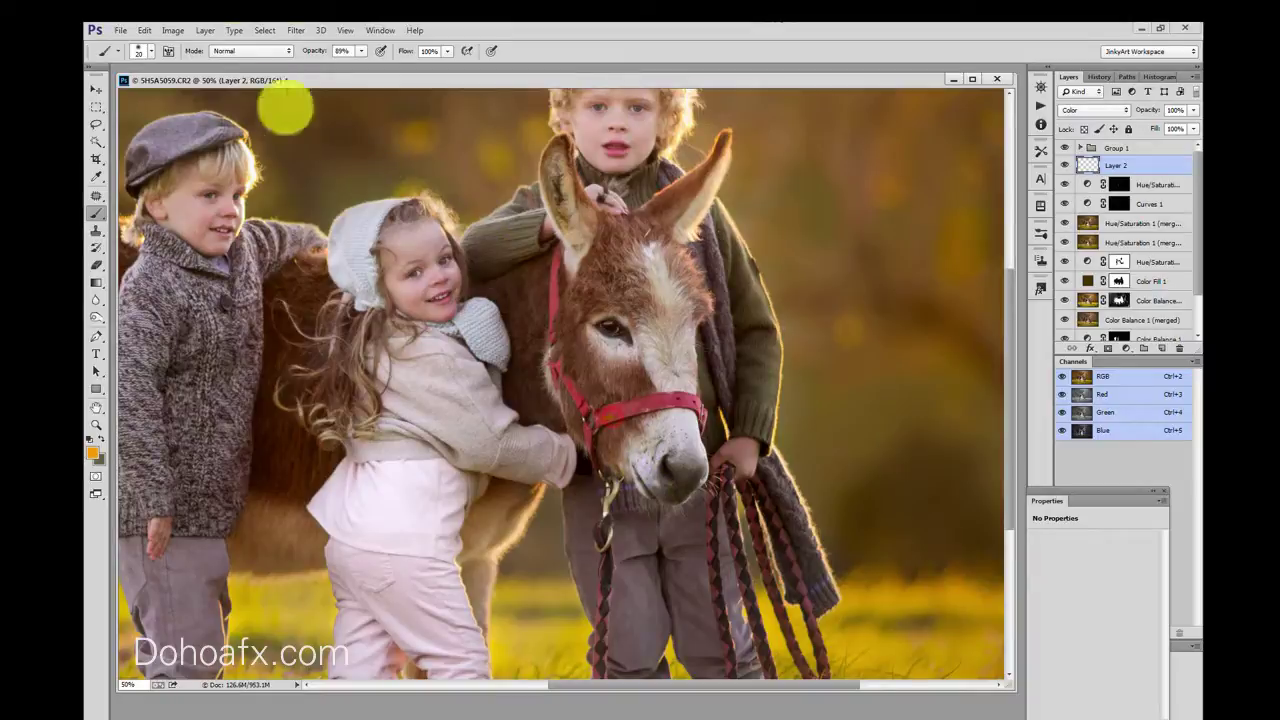
click(142, 50)
click(196, 90)
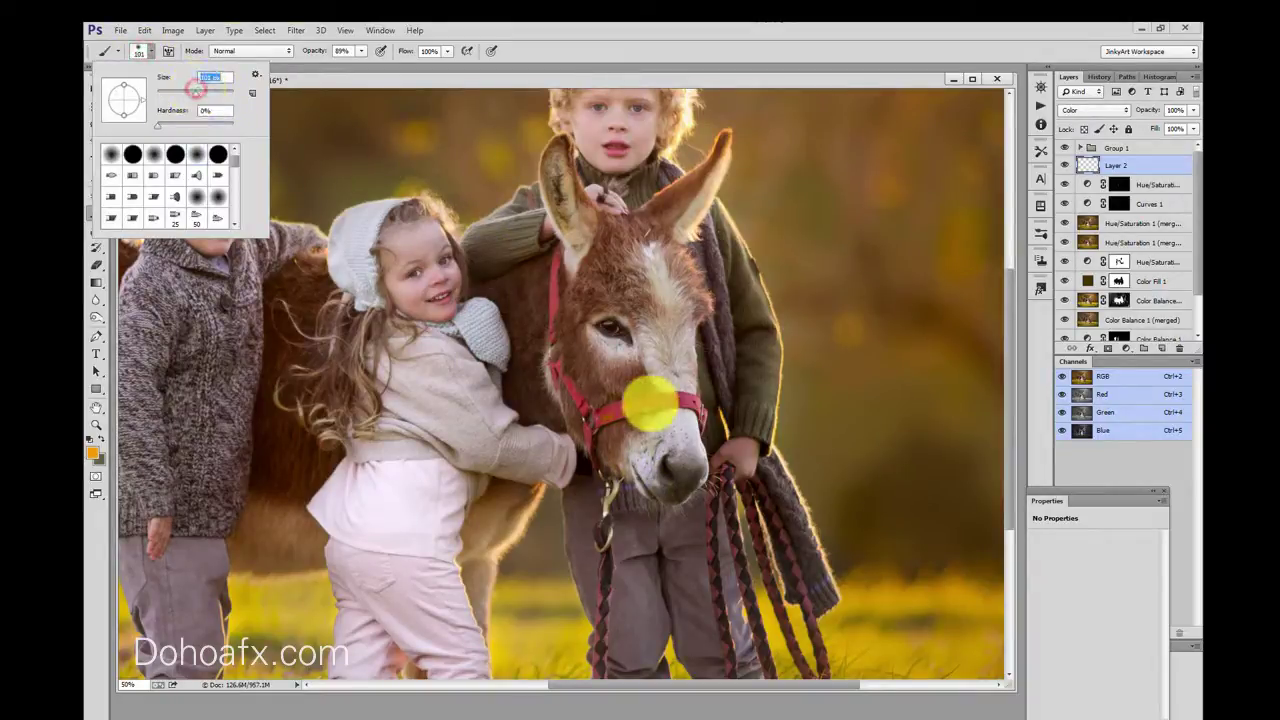
click(172, 88)
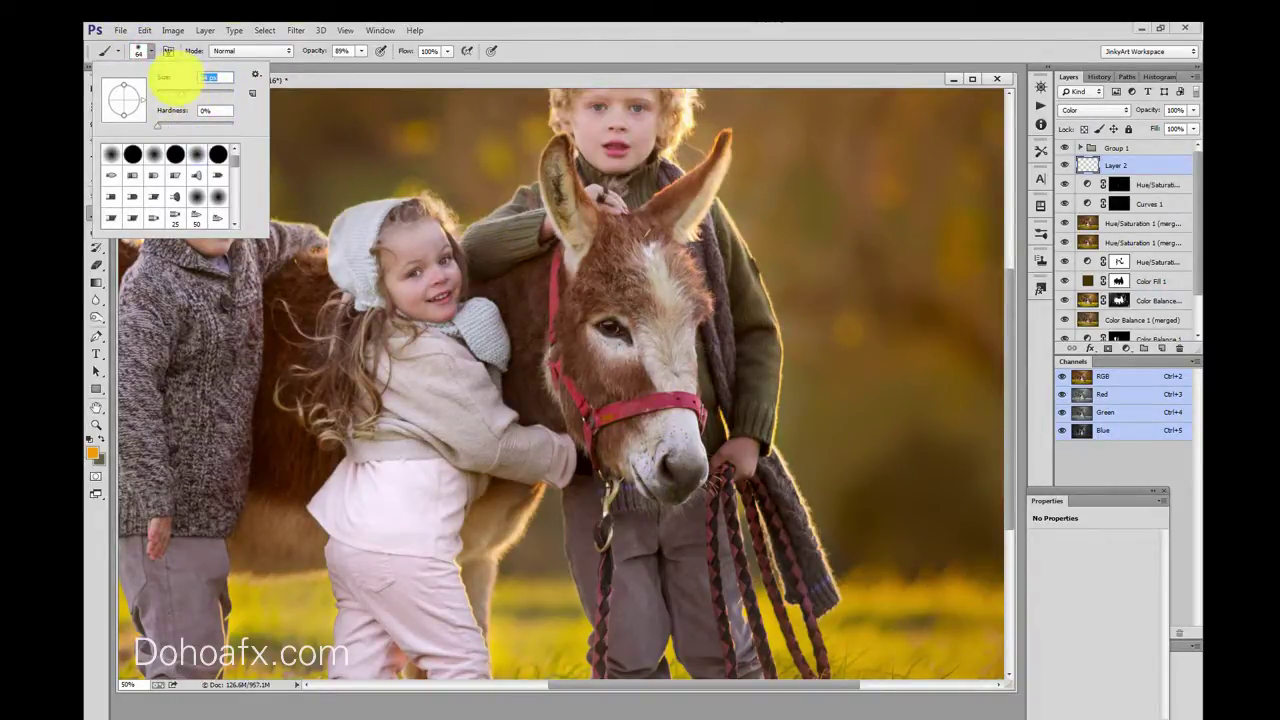
Paint the orange over the noseband and cheek strap of the donkey's red halter
click(680, 400)
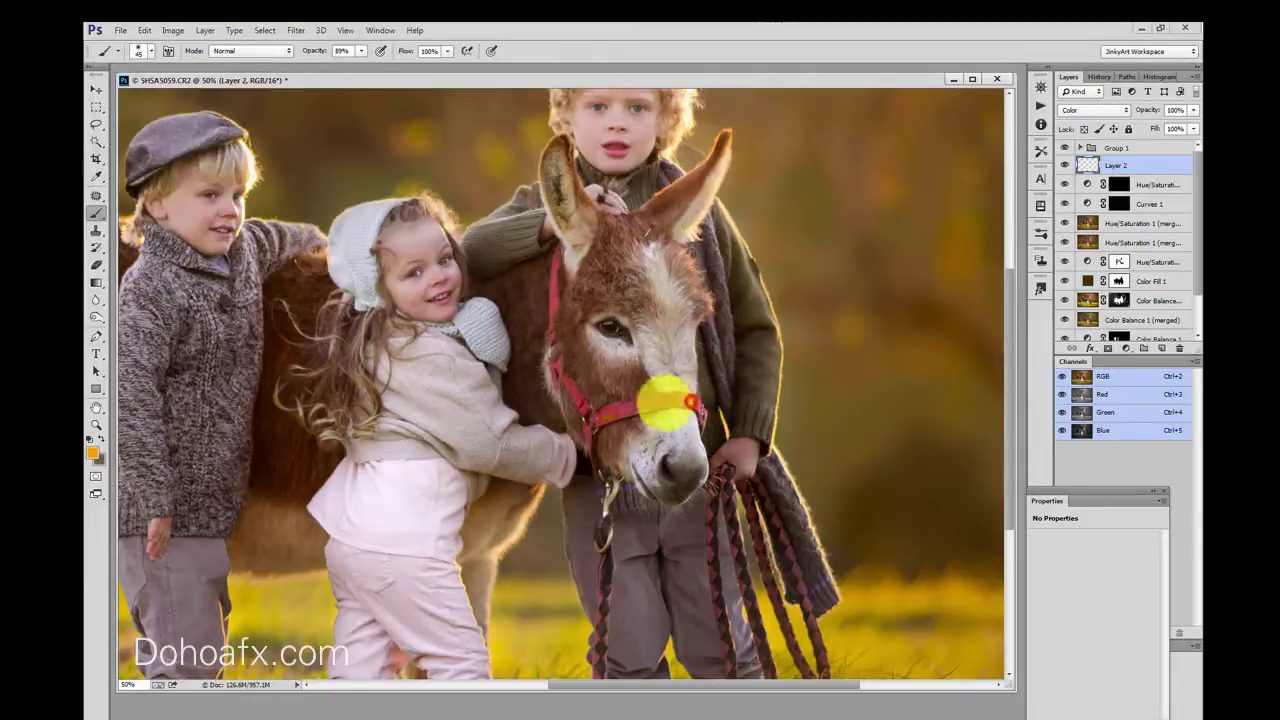
mouse_move(650, 400)
mouse_down()
mouse_move(594, 423)
mouse_move(572, 387)
mouse_move(588, 434)
mouse_move(729, 405)
mouse_move(700, 414)
mouse_up()
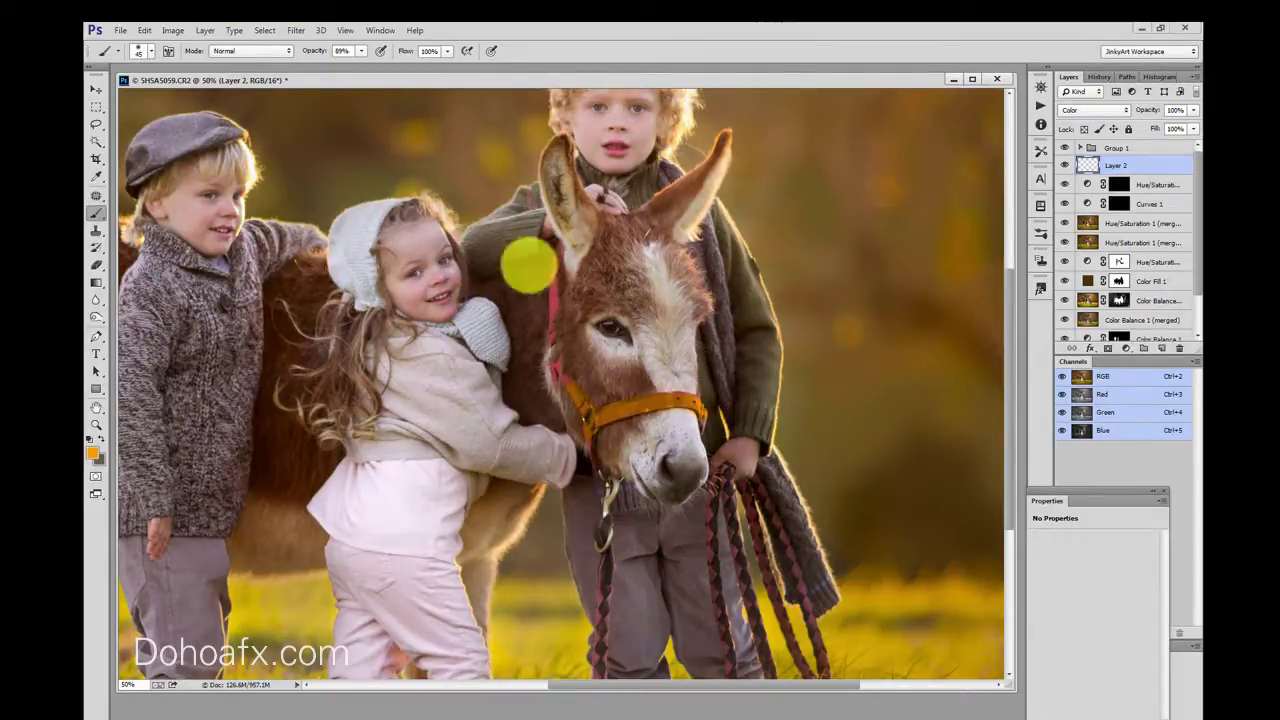
mouse_move(557, 249)
mouse_down()
mouse_move(551, 337)
mouse_move(566, 380)
mouse_up()
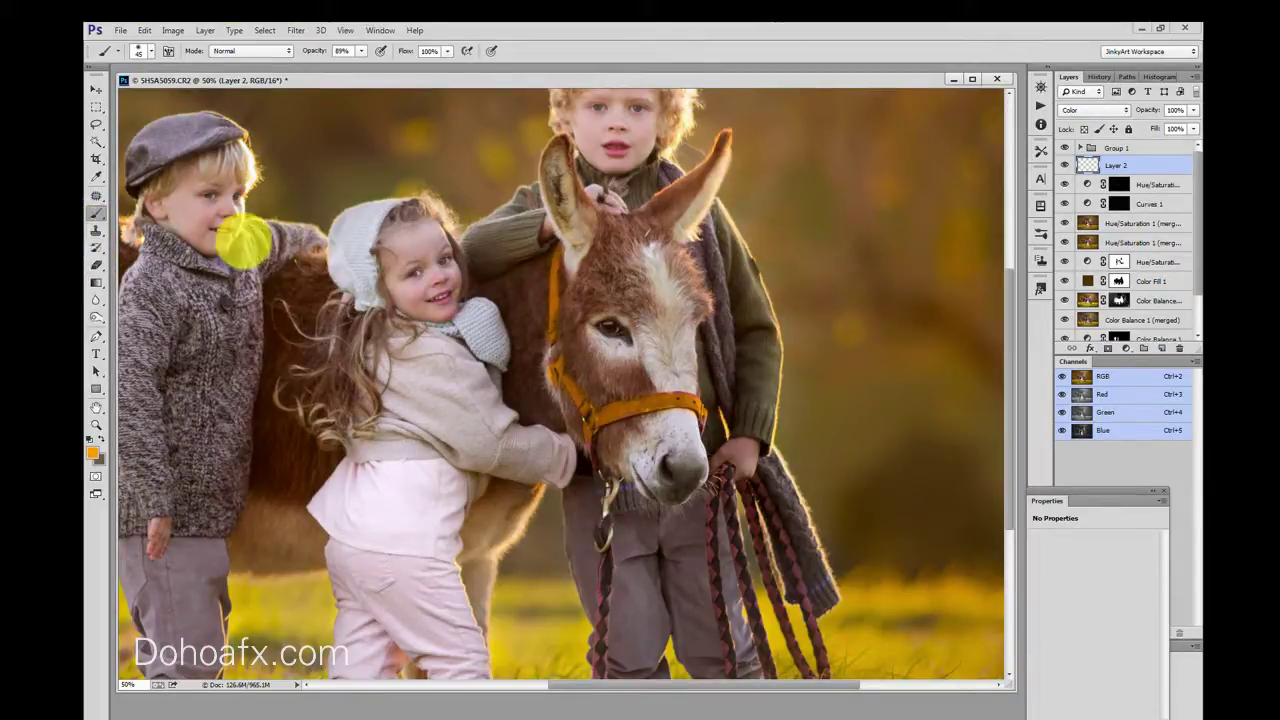
Fit the whole photo on screen and compare the halter with the orange paint layer hidden and shown
click(345, 30)
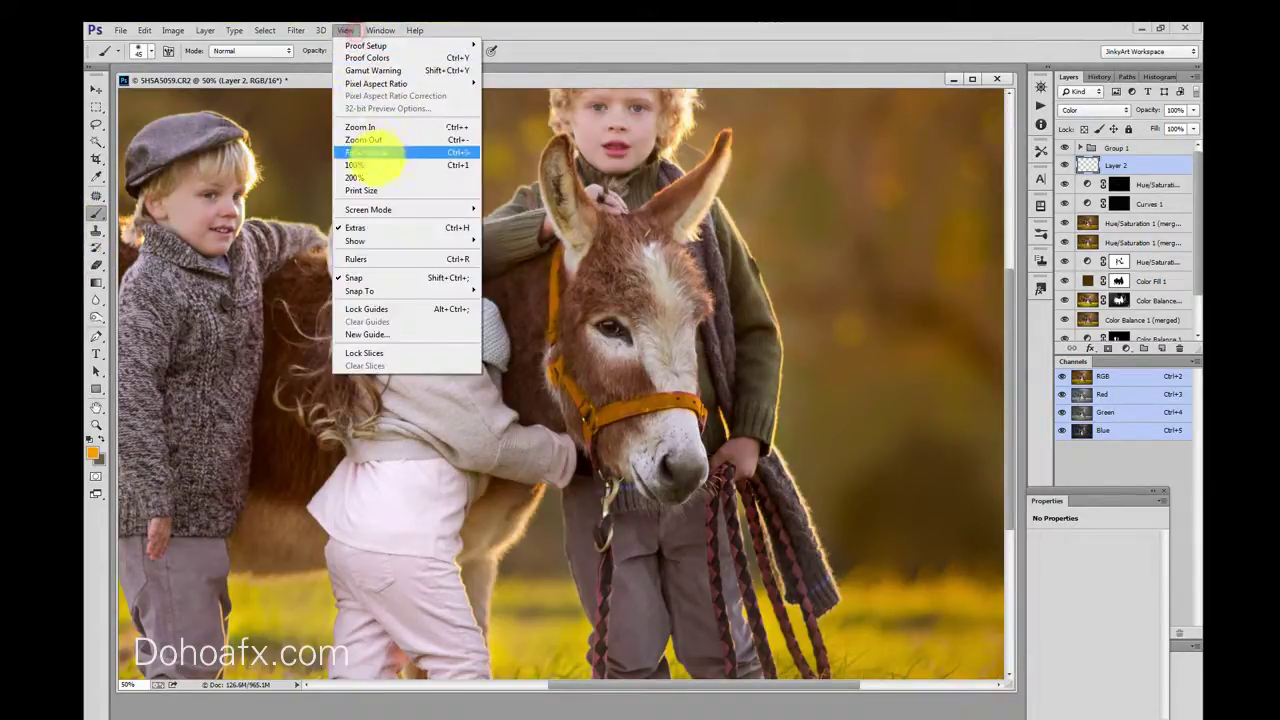
click(375, 154)
click(1066, 164)
click(1065, 164)
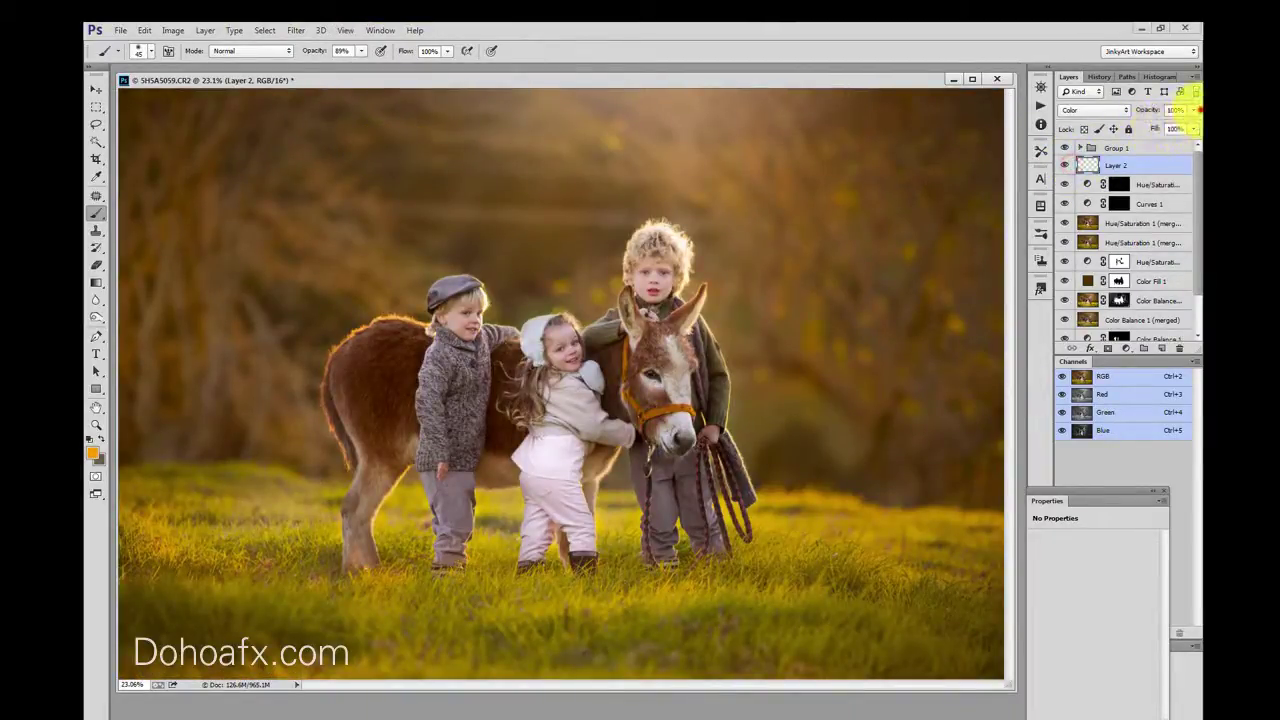
Try the orange halter layer at 49% opacity and hide it for comparison
drag(1192, 112, 1149, 128)
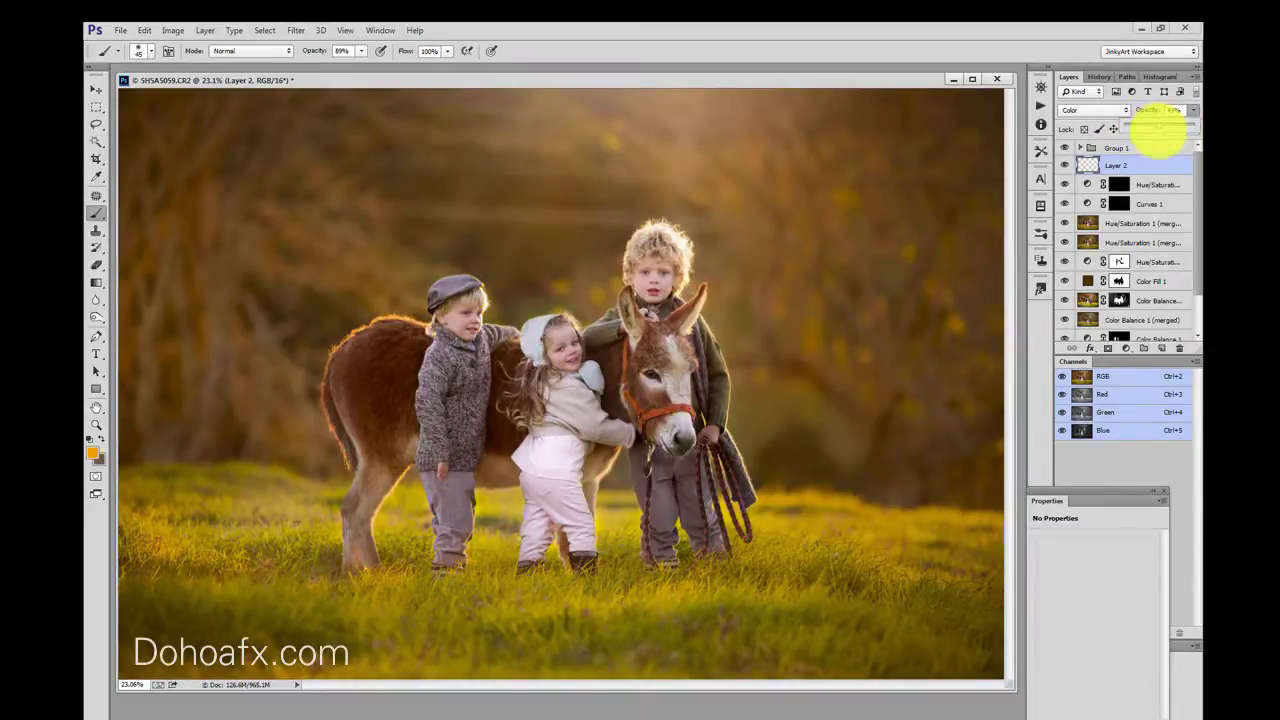
drag(1158, 130, 1156, 129)
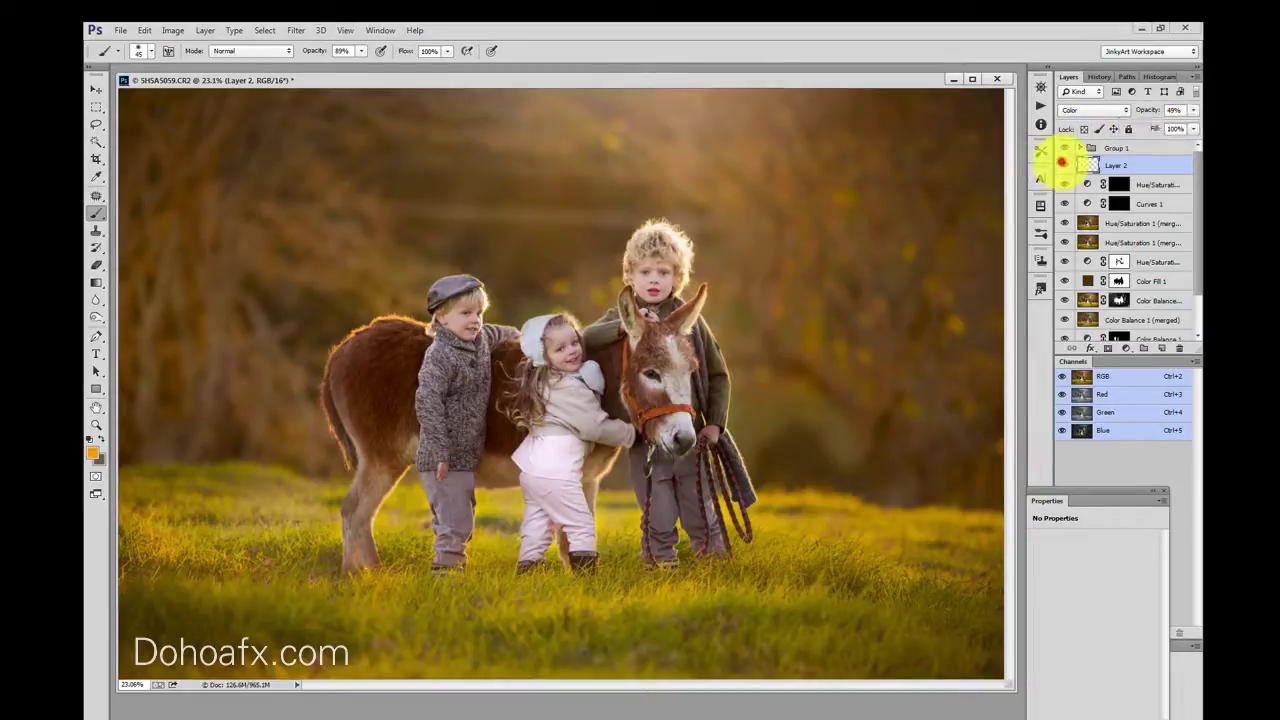
click(1063, 164)
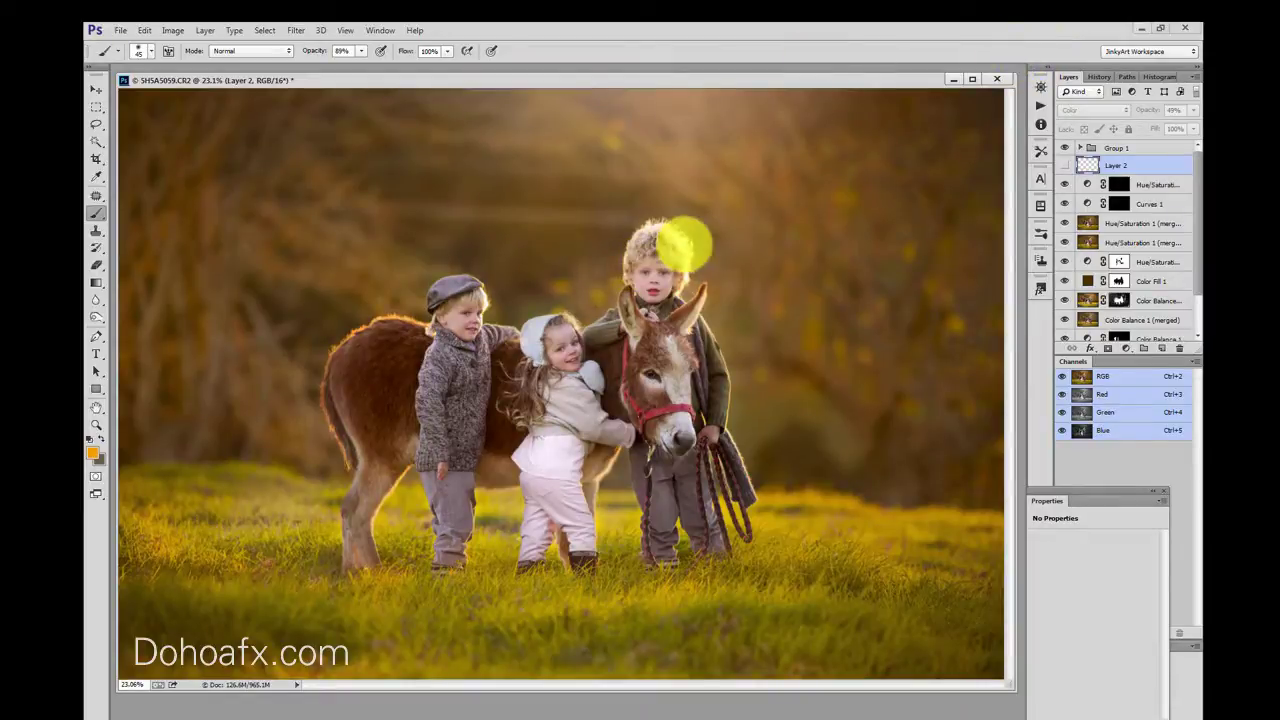
Try selecting every layer from Group 1 down to Background copy, and undo the recent layer changes
click(96, 124)
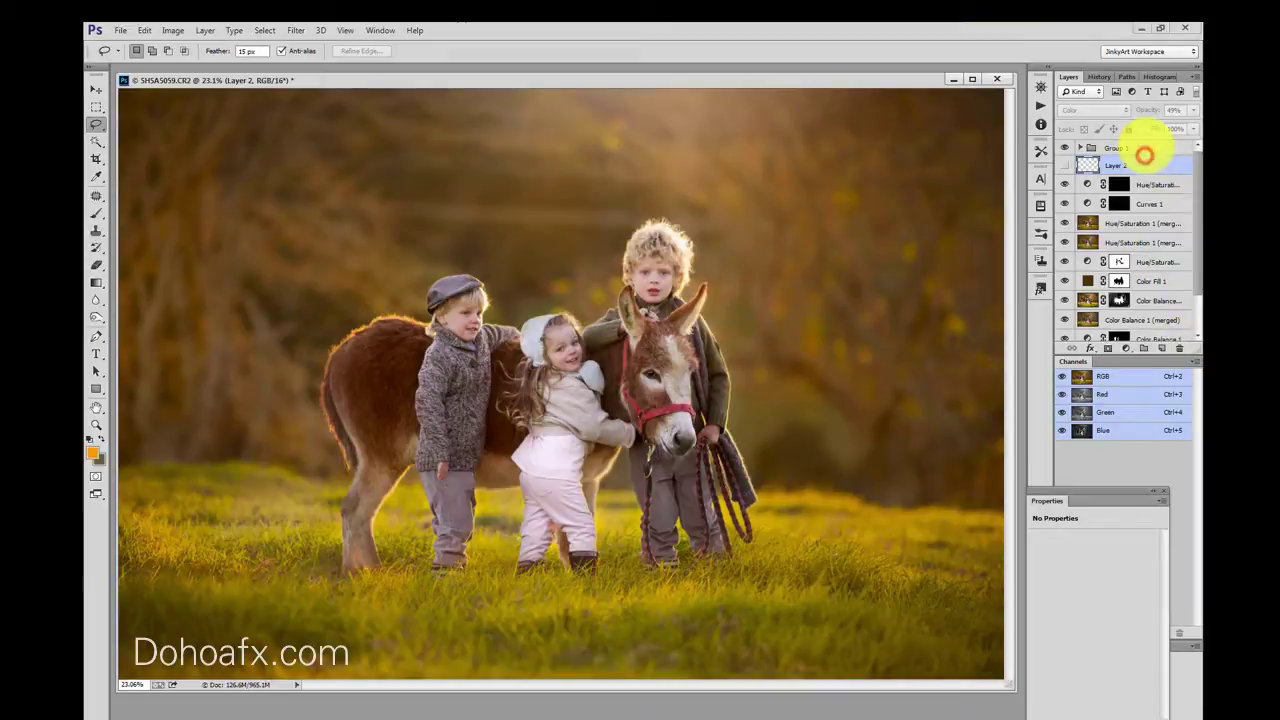
click(1146, 147)
scroll(1185, 230, down, 3)
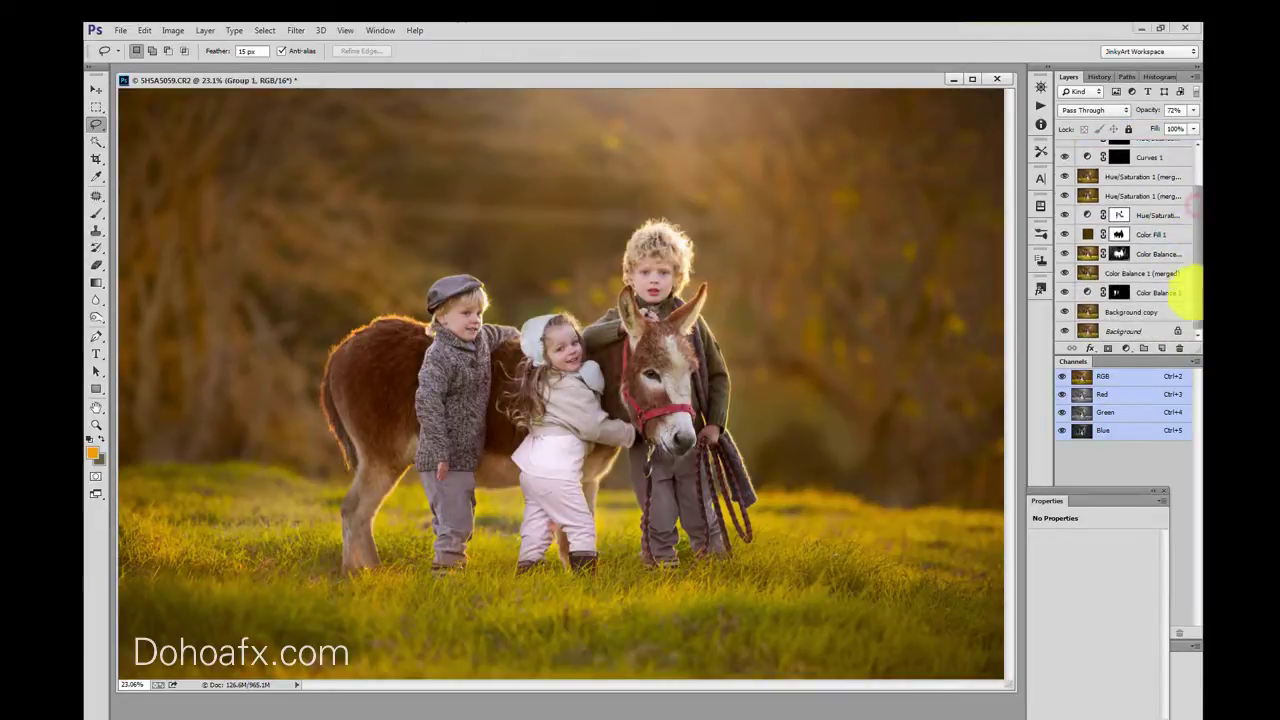
shift+click(1138, 312)
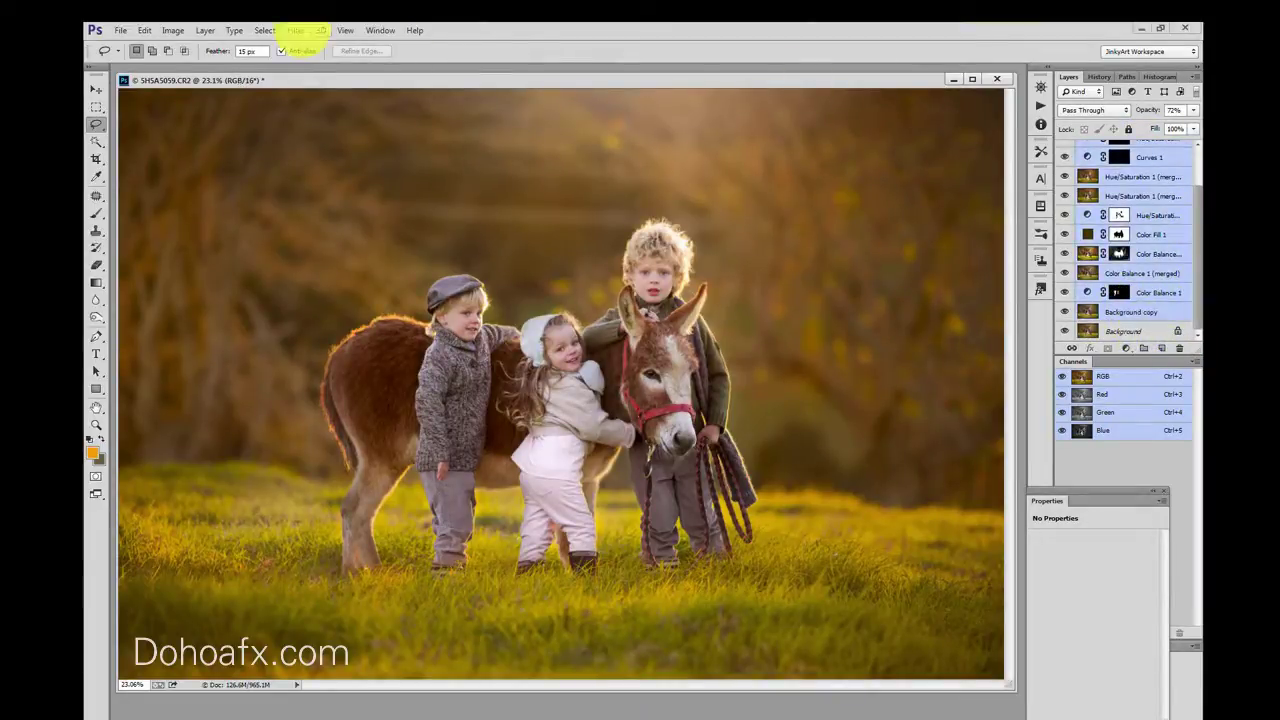
click(173, 30)
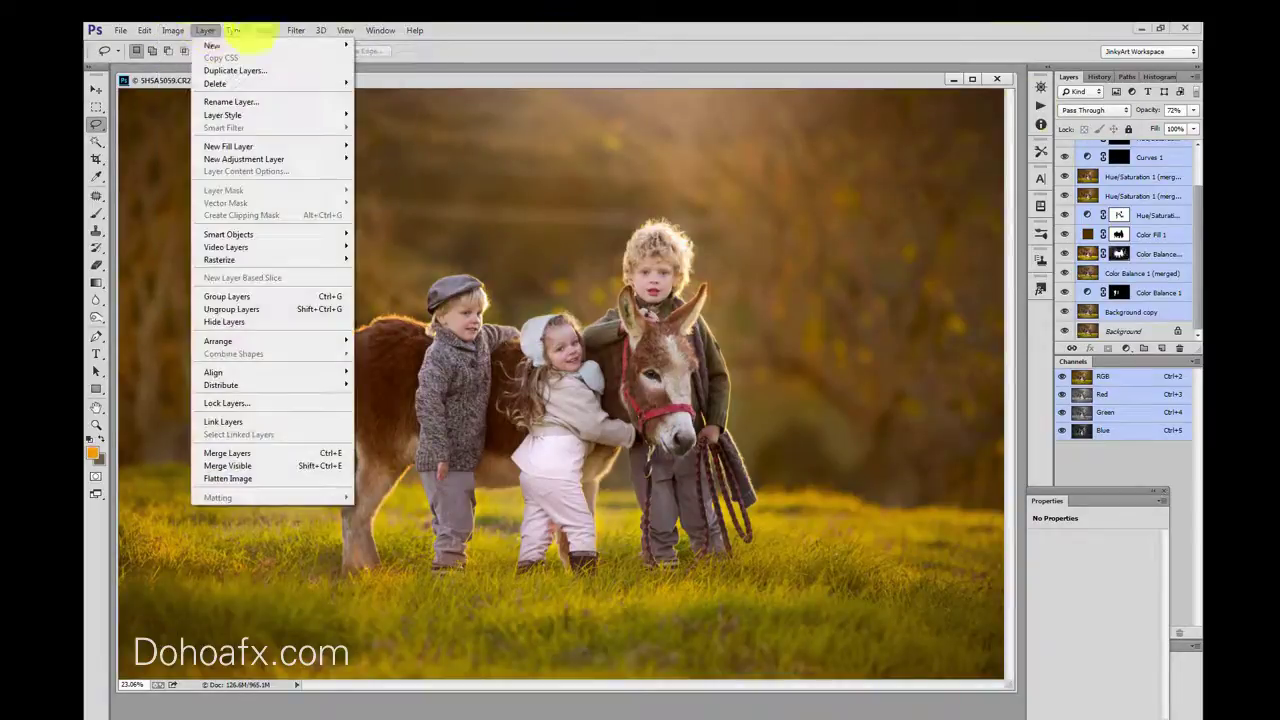
mouse_move(265, 30)
click(884, 77)
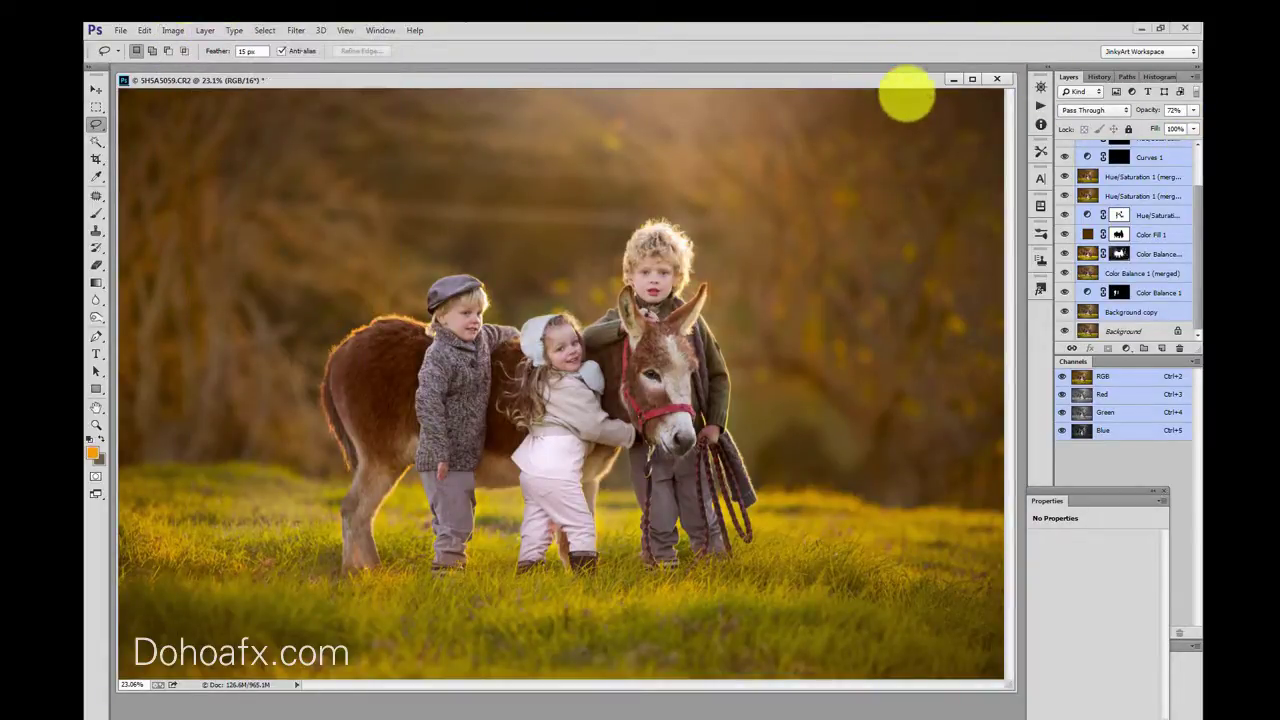
key(ctrl+alt+z)
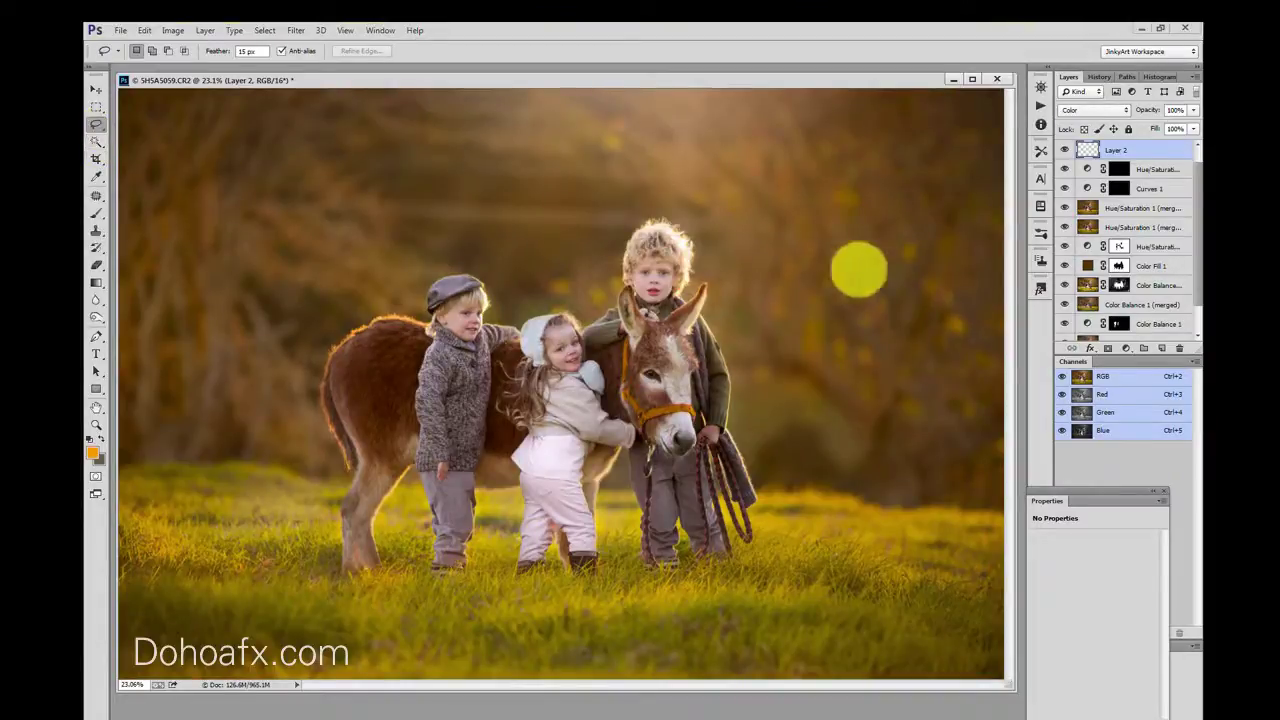
Stamp the layers from the newest Hue/Saturation adjustment down to Background copy into a new merged layer
click(1159, 169)
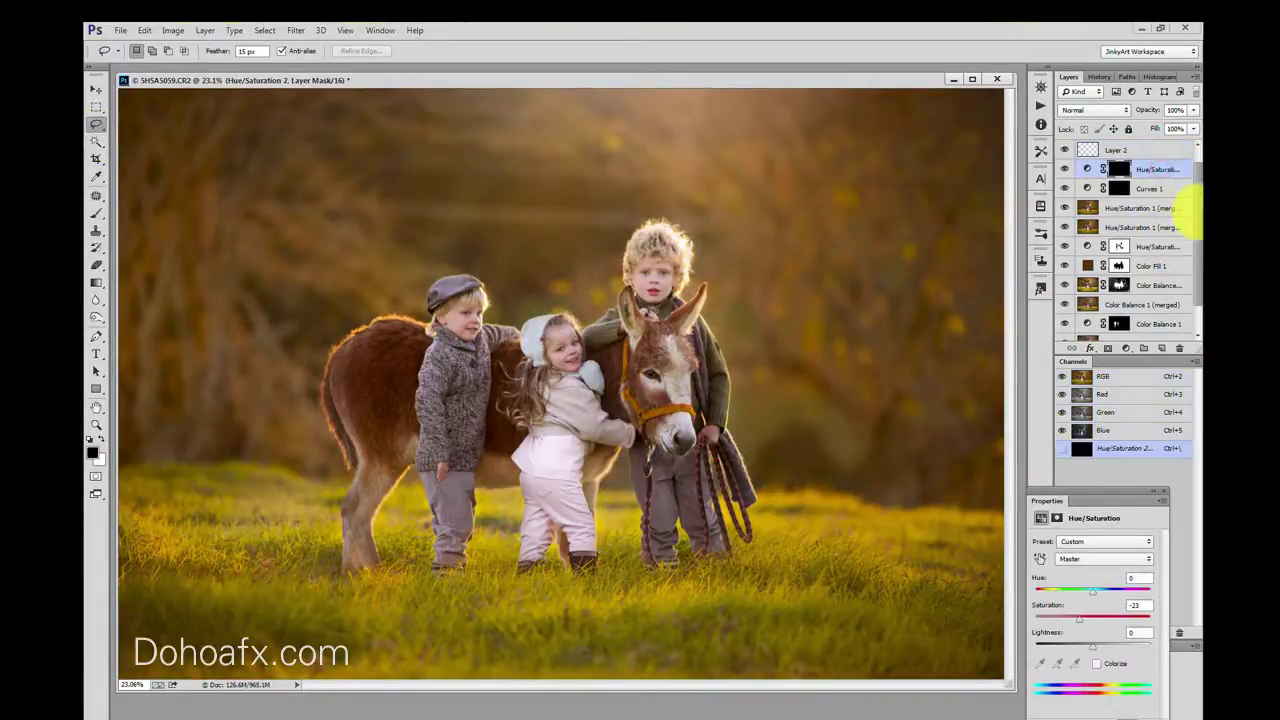
drag(1195, 208, 1193, 286)
shift+click(1125, 312)
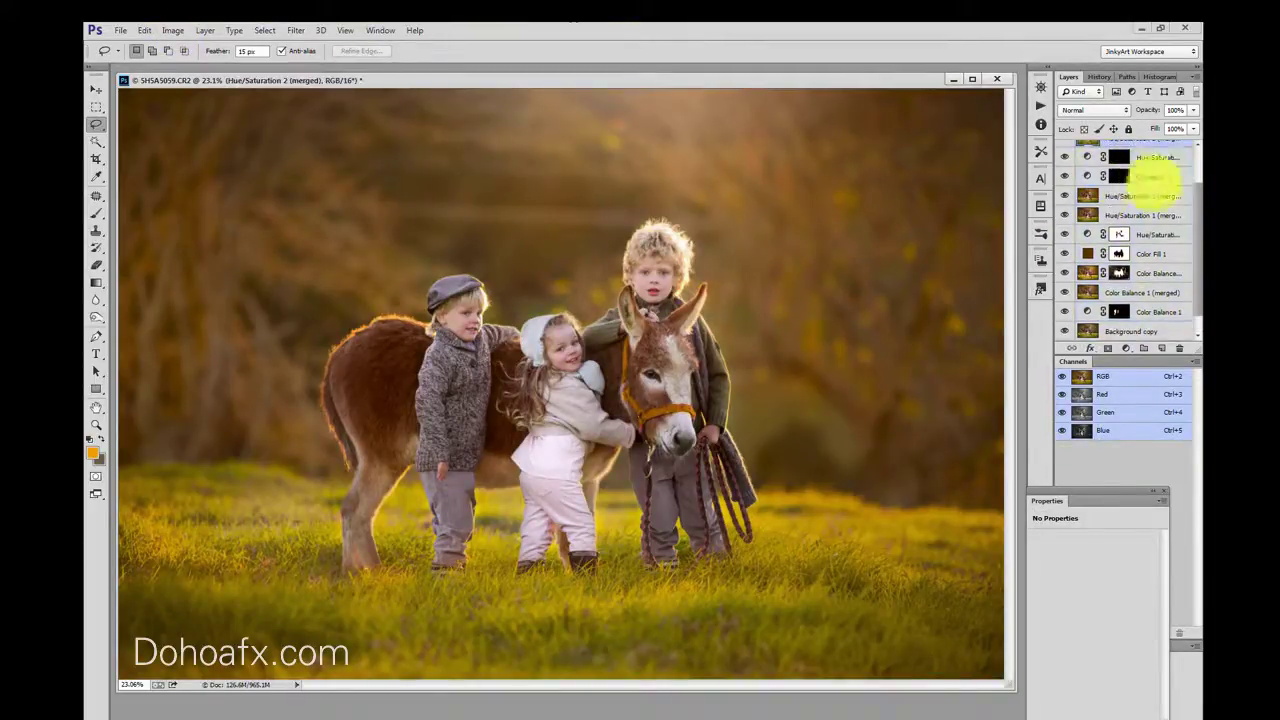
key(ctrl+shift+alt+e)
click(1197, 215)
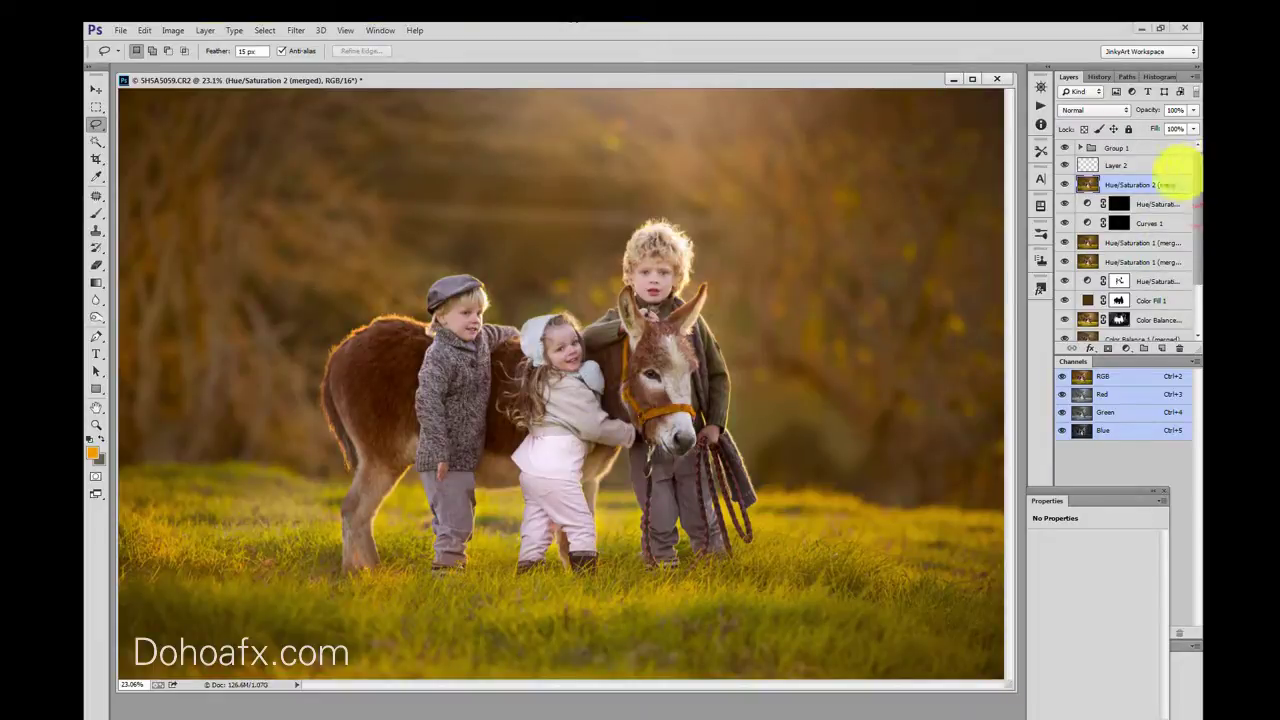
Arrange the orange halter layer on top with Group 1 beneath it, above the merged copy, and stamp the stack into a new merged layer
mouse_move(1123, 171)
mouse_down()
mouse_move(1123, 137)
mouse_move(1138, 176)
mouse_move(1140, 153)
mouse_up()
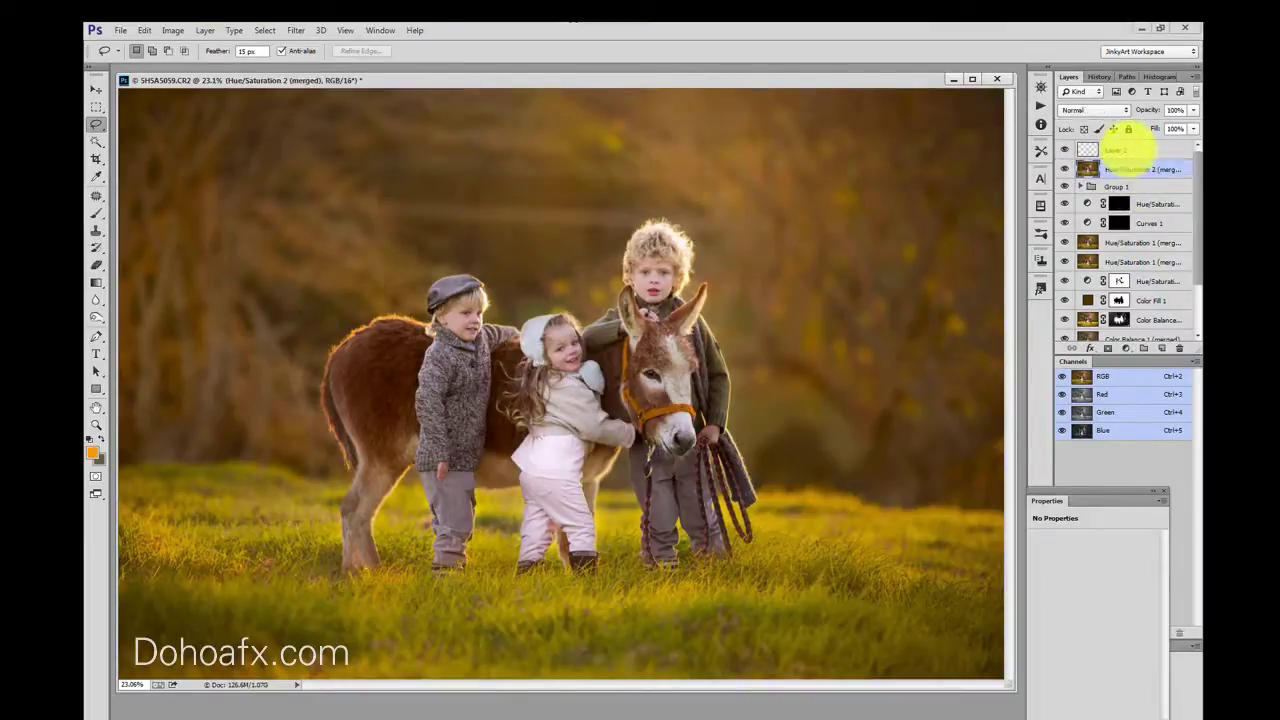
click(1060, 149)
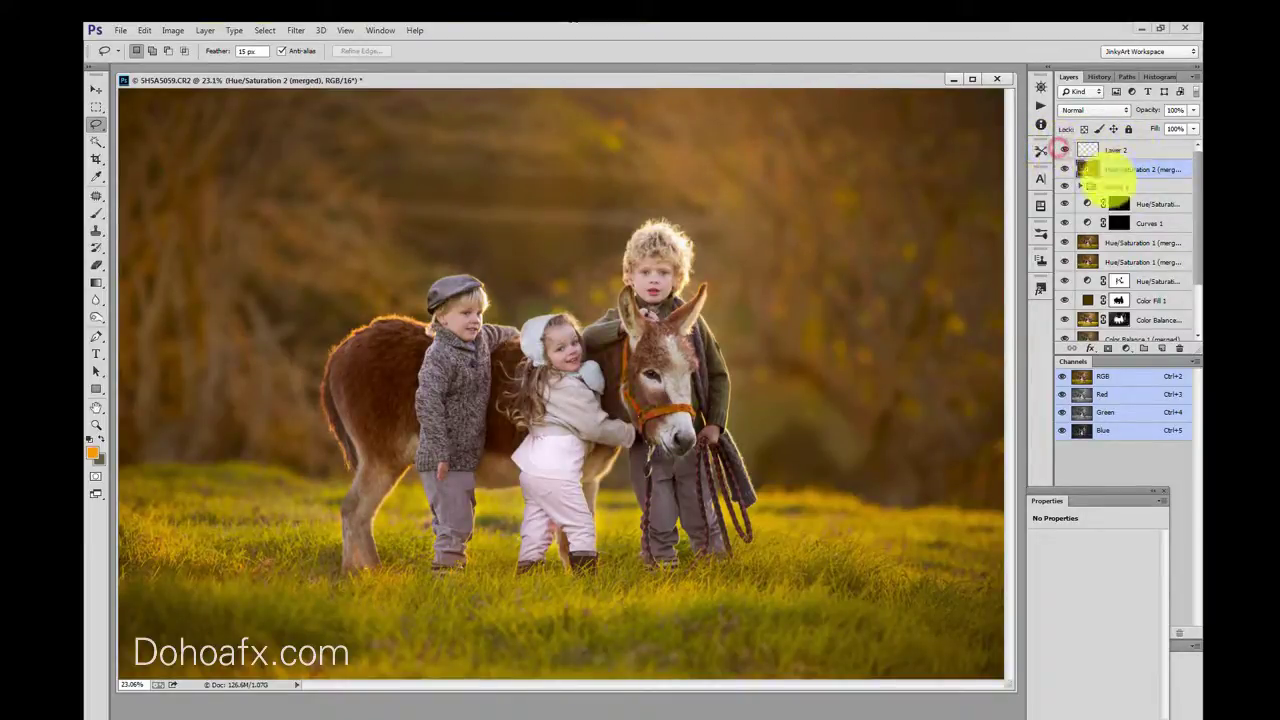
drag(1110, 160, 1100, 158)
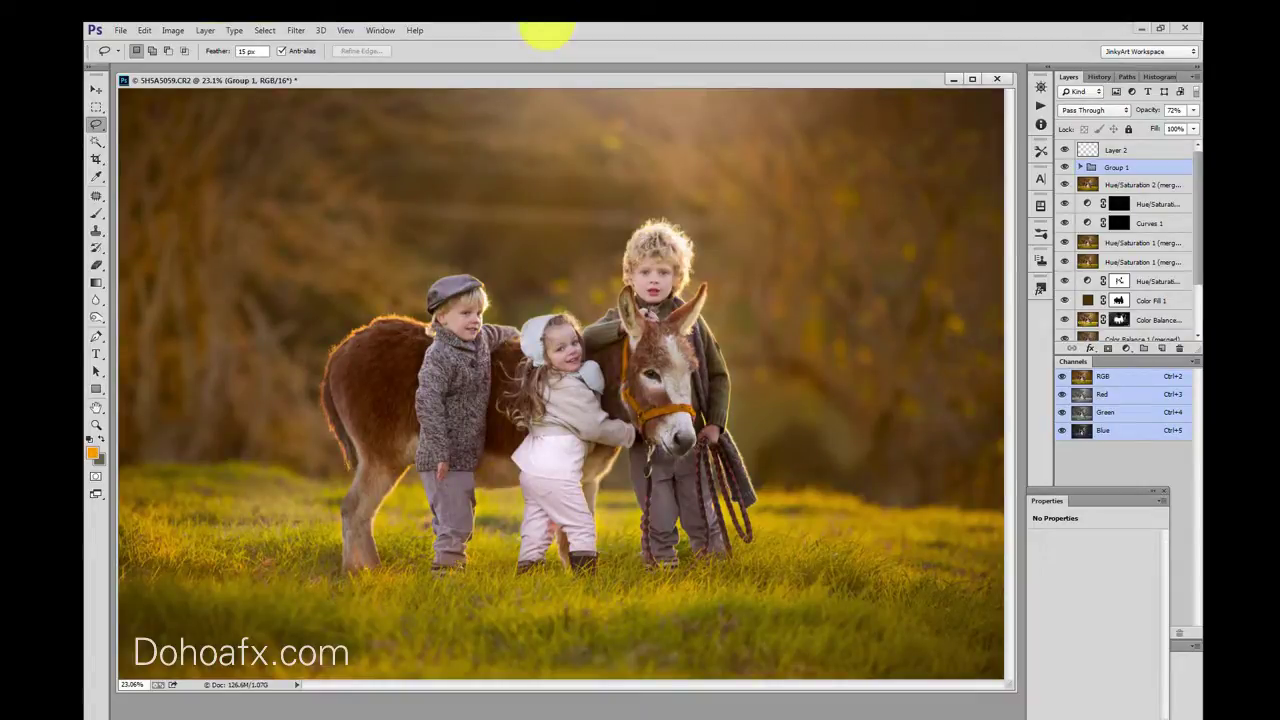
key(ctrl+alt+shift+e)
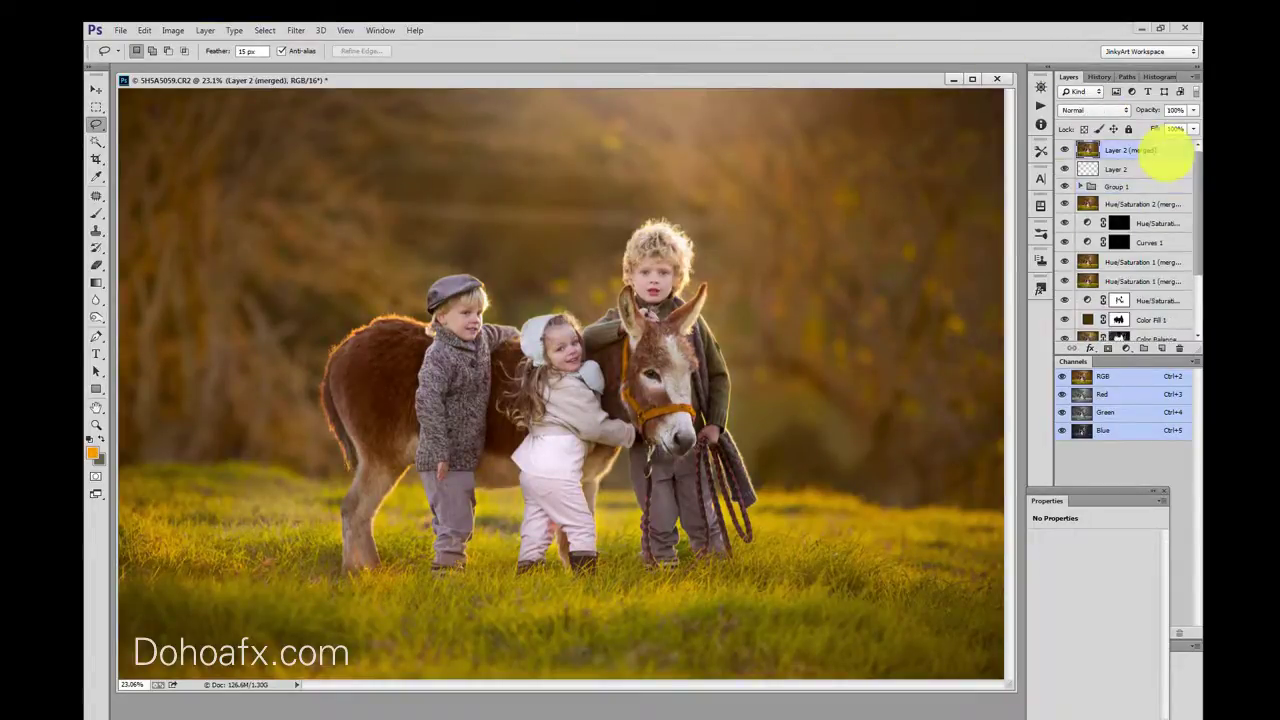
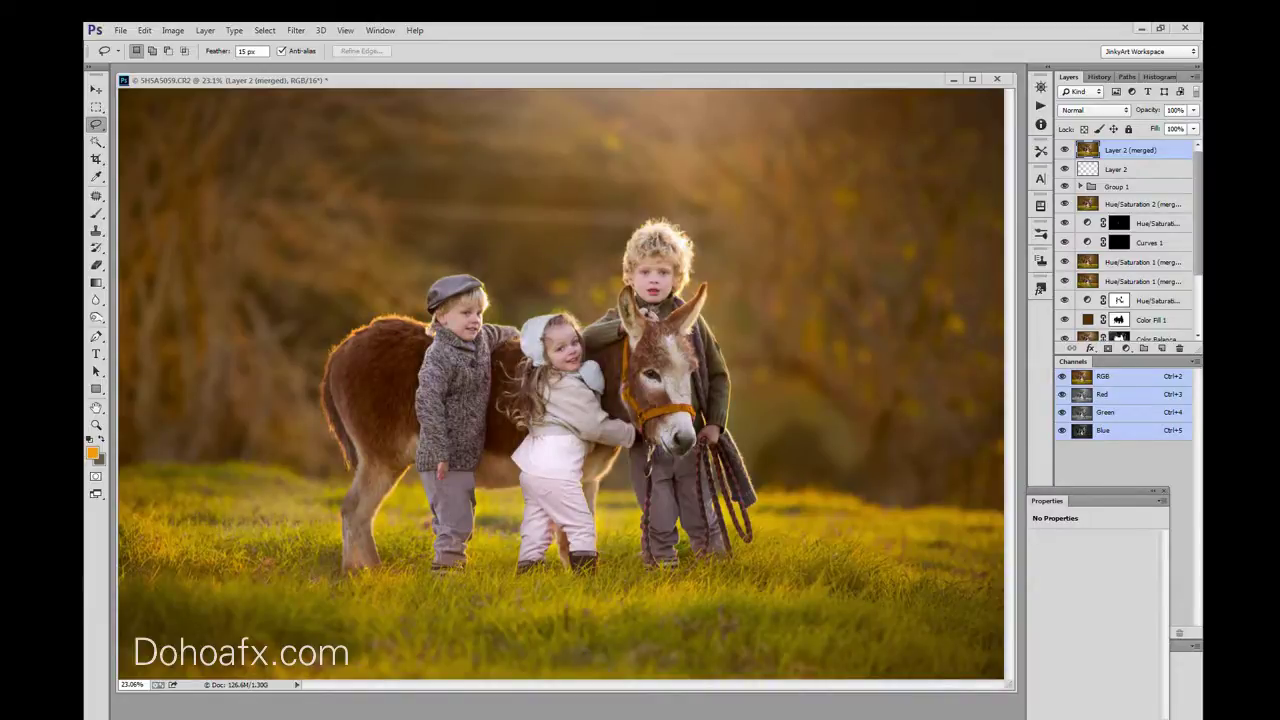
Duplicate the finished photo's Background onto a new layer in the TIF version
click(1117, 149)
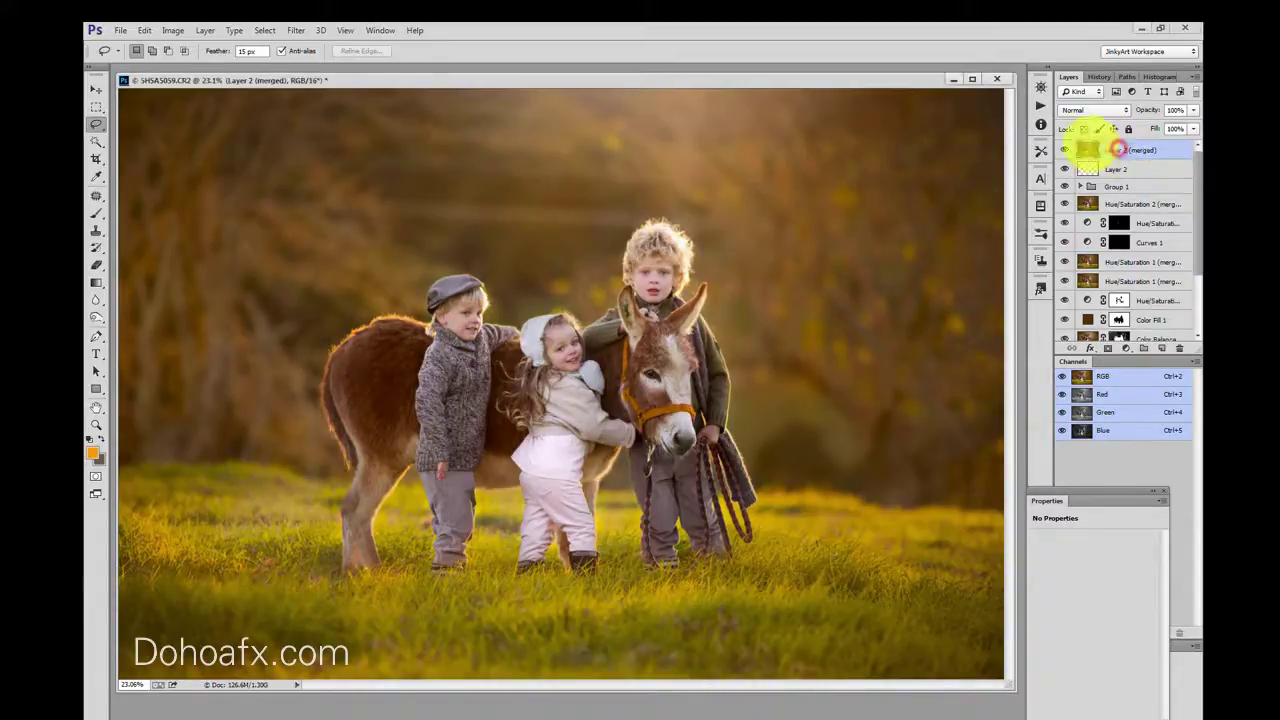
key(ctrl+j)
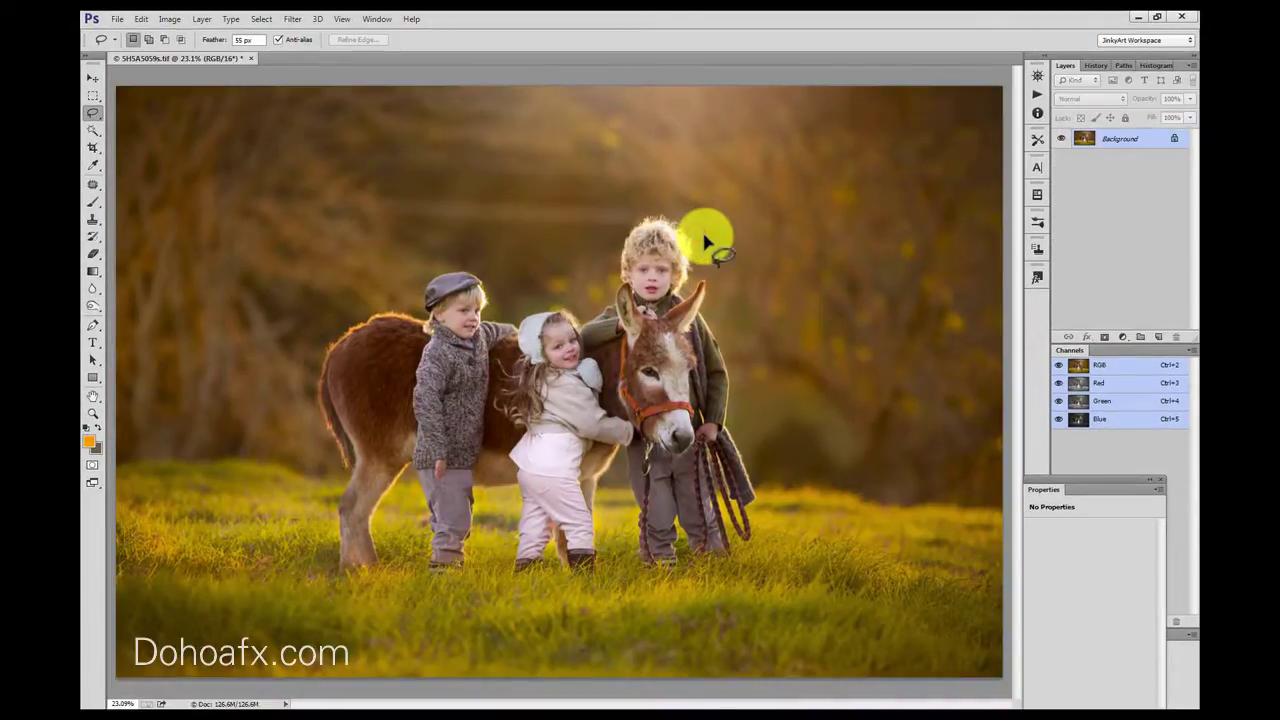
key(ctrl+j)
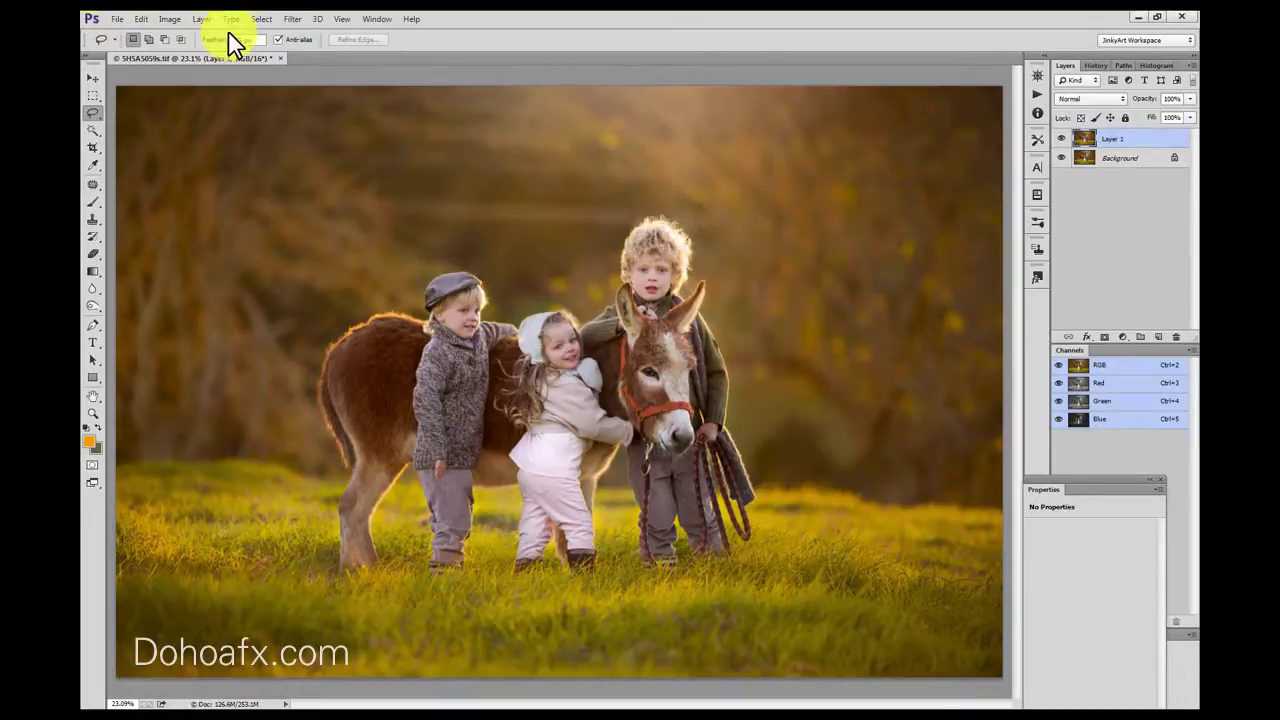
Apply an Oil Paint filter to the duplicate with Stylization about 7.1, Cleanliness 8, Scale 9.95, Bristle Detail 10 and Shine 0
click(293, 20)
click(314, 130)
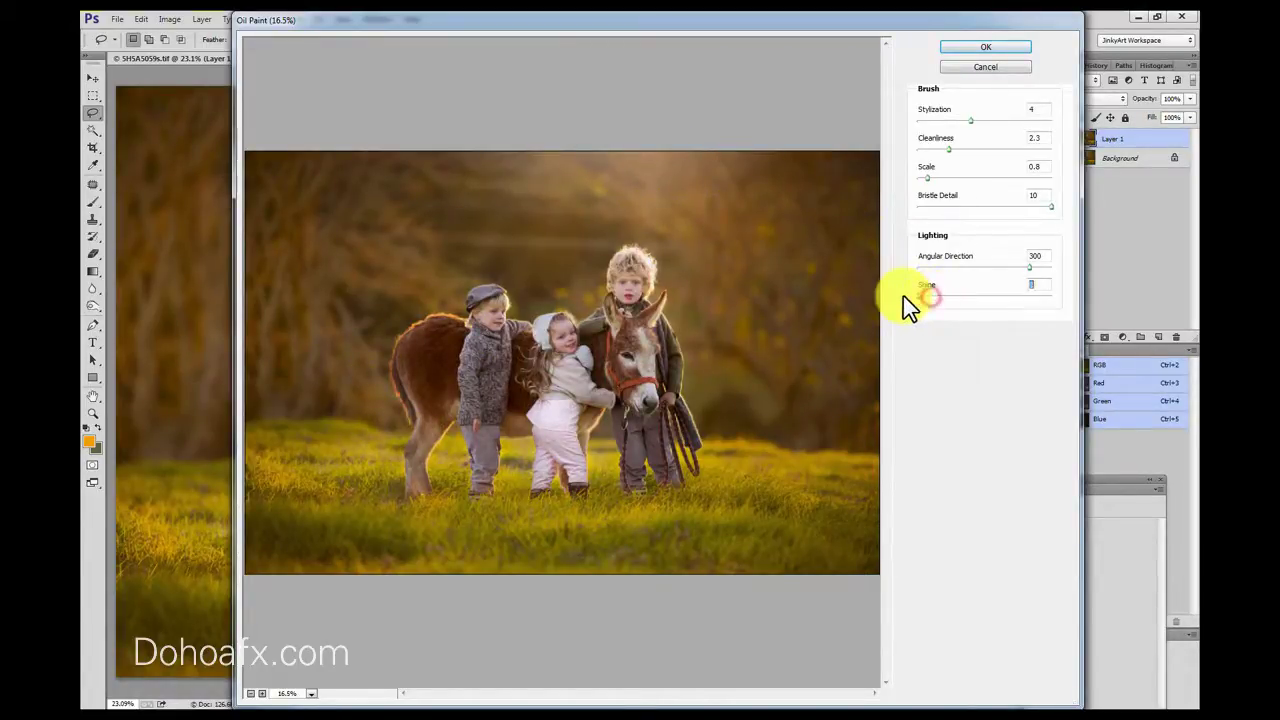
drag(941, 178, 1052, 184)
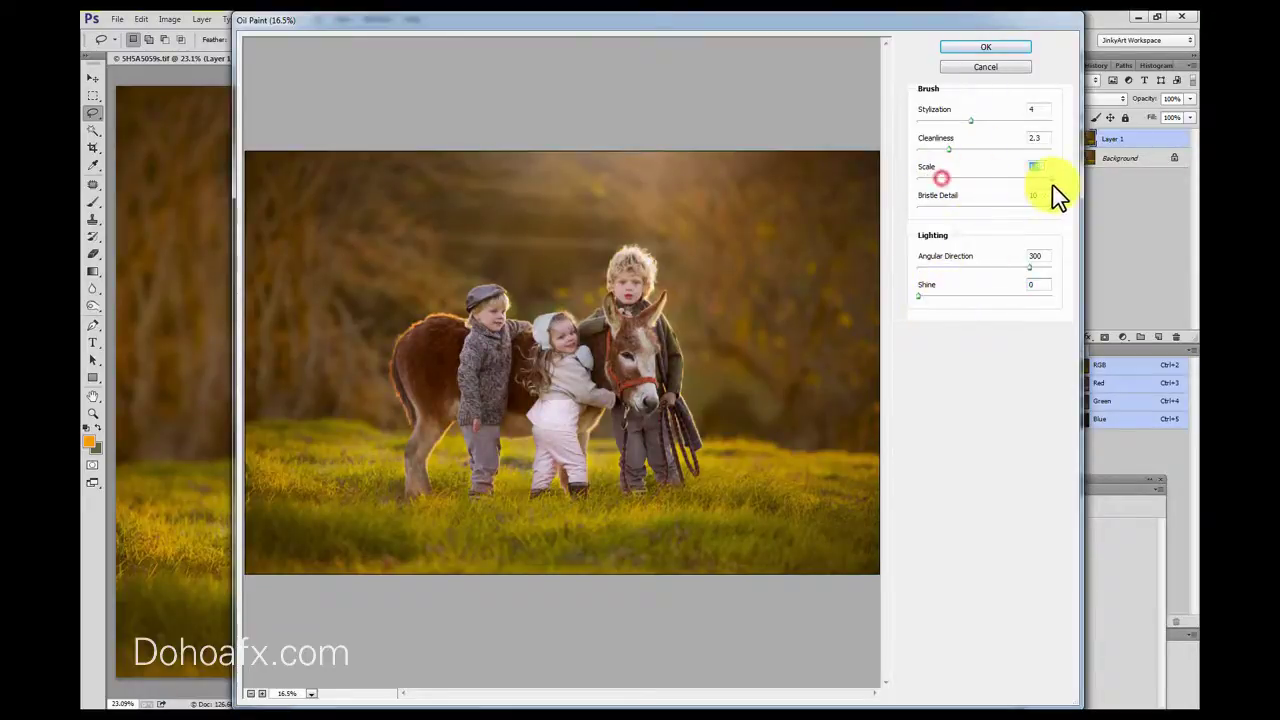
drag(940, 150, 1012, 124)
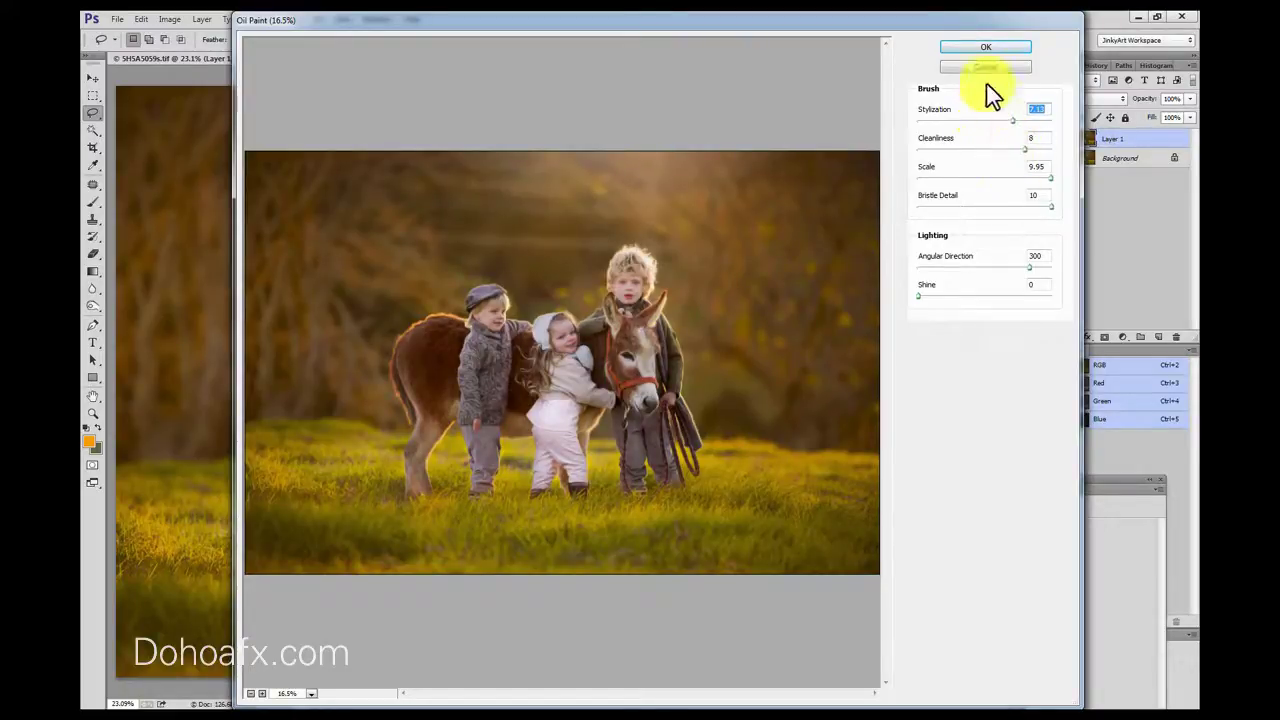
click(1006, 46)
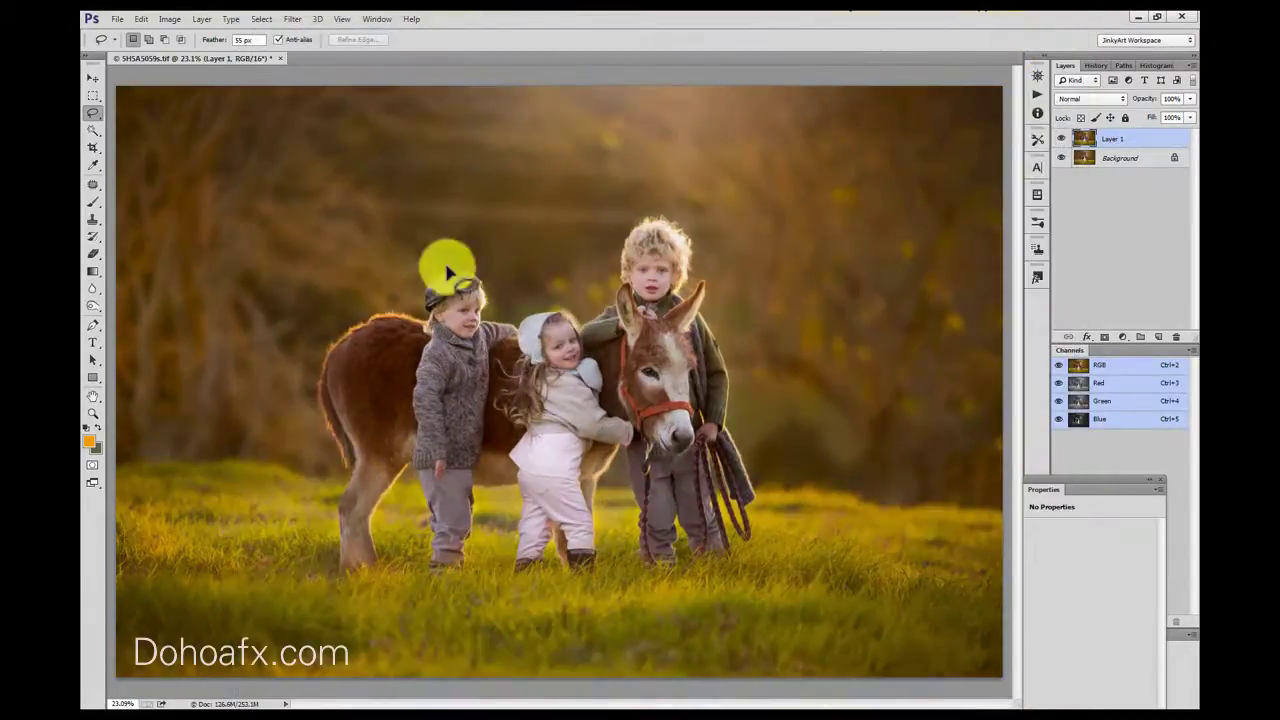
Lower the oil-painted layer's opacity to 48% while judging the texture on the children and donkey up close
click(93, 413)
click(557, 386)
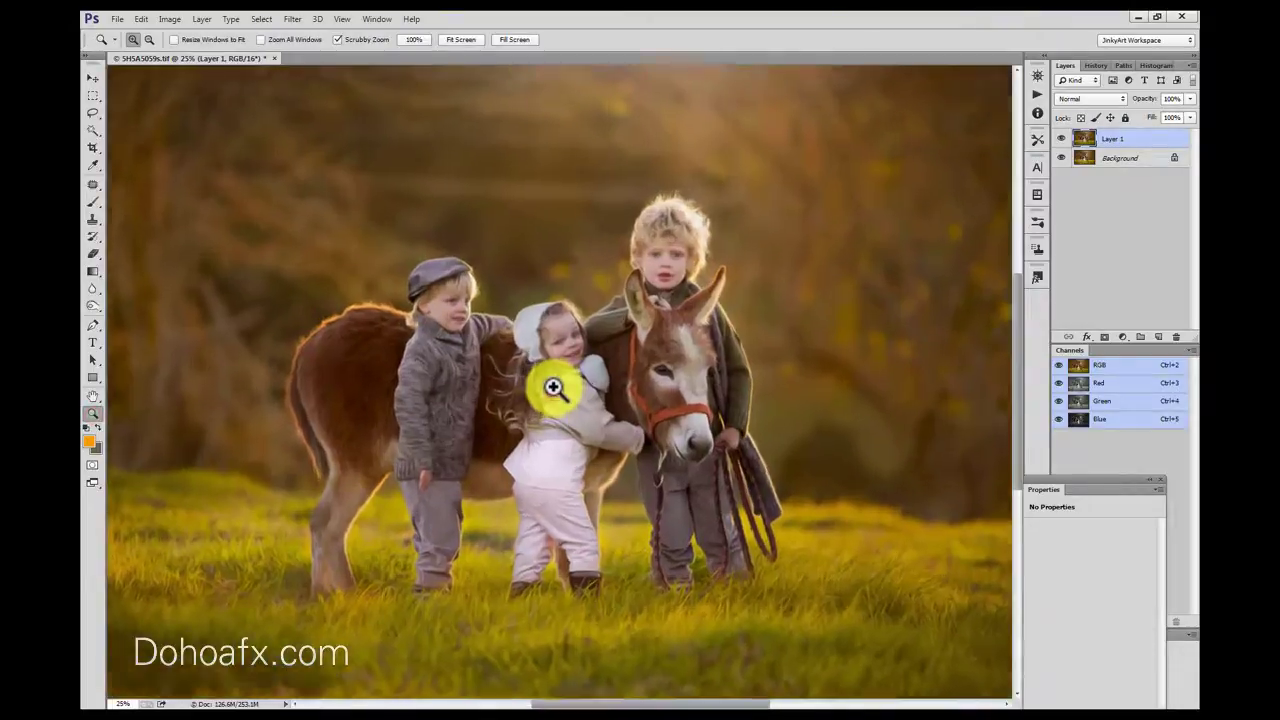
click(554, 386)
click(554, 386)
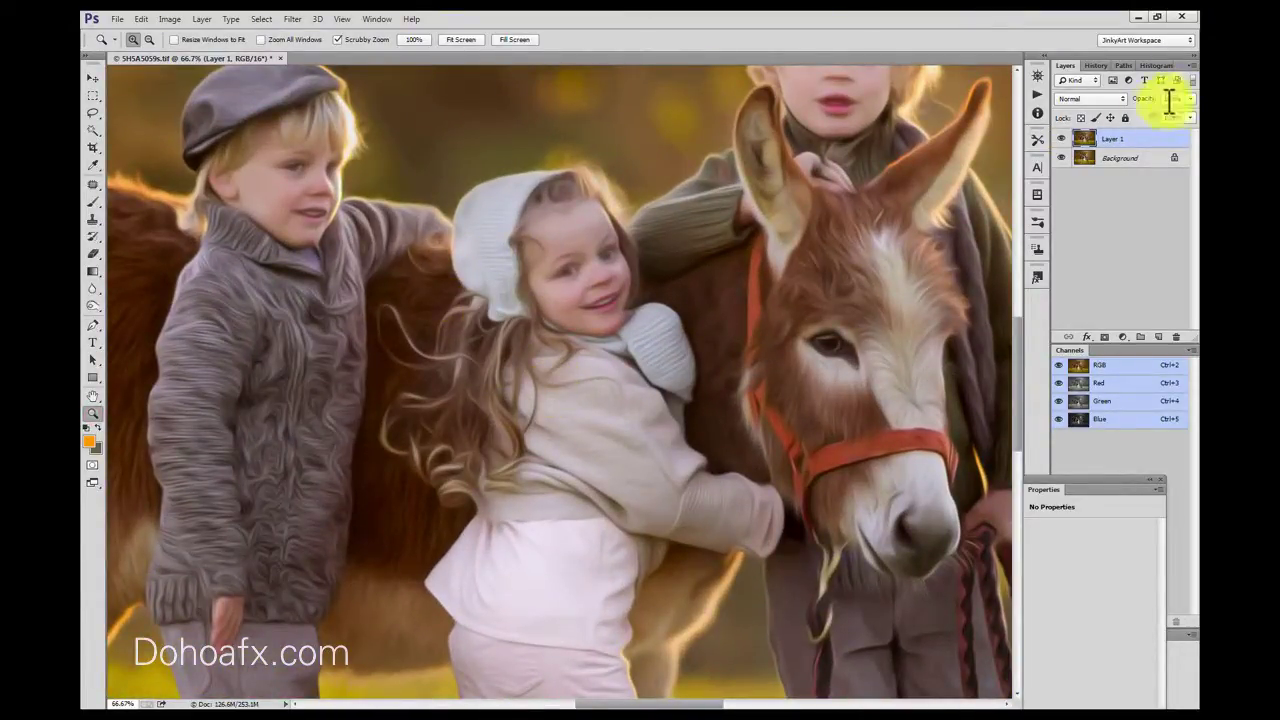
drag(1190, 99, 1157, 123)
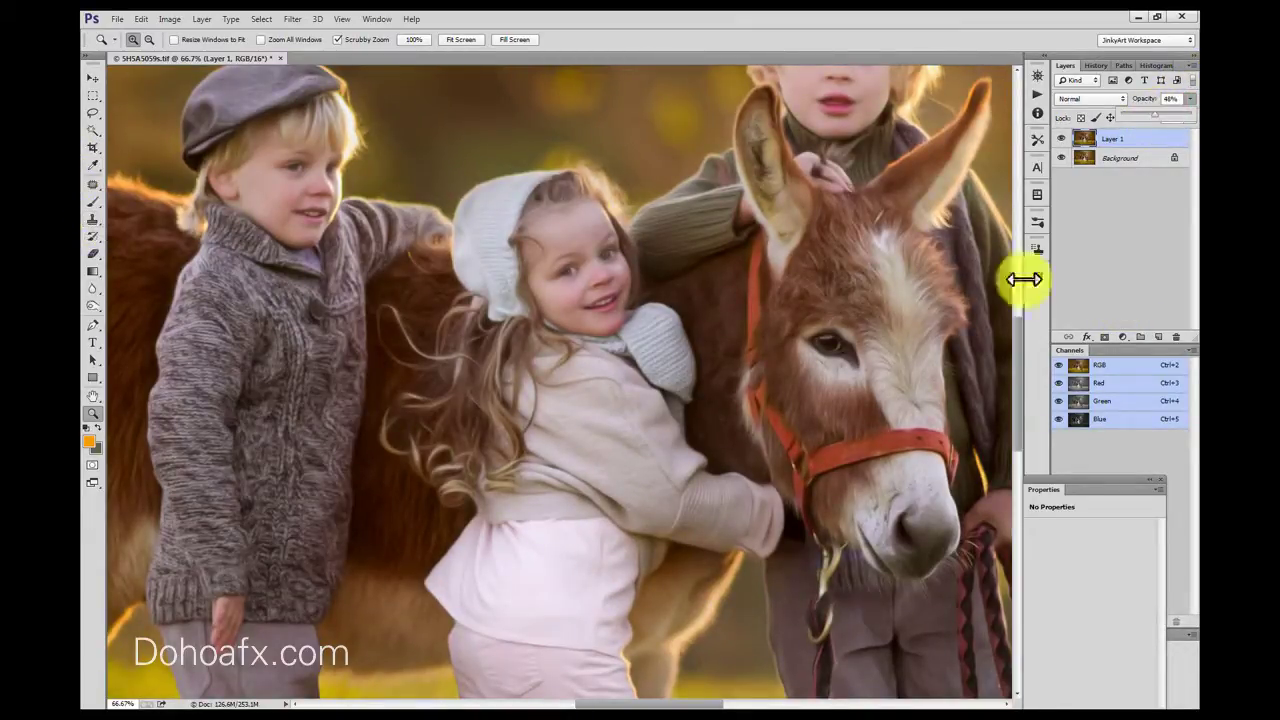
Add a layer mask to Layer 1 and ready a black brush at size 103 and 58% opacity for masking the faces
click(1112, 343)
click(1106, 338)
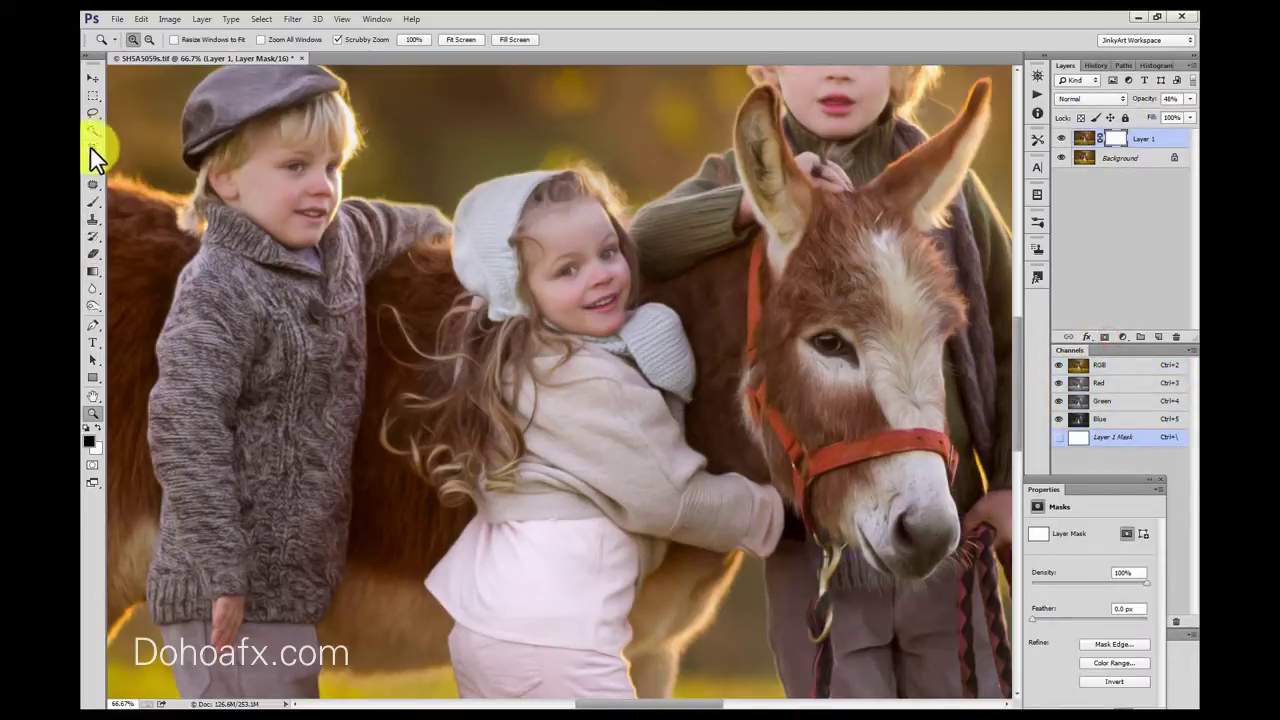
click(91, 204)
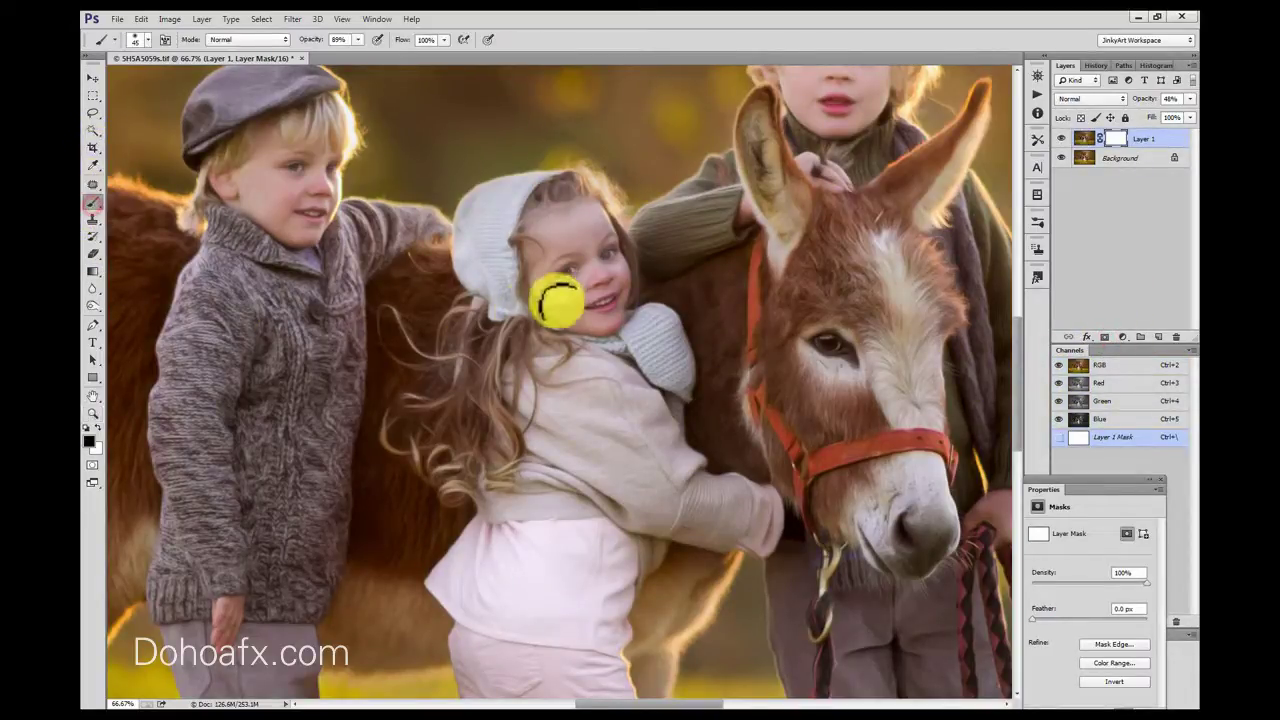
click(145, 42)
click(192, 80)
click(358, 41)
click(338, 52)
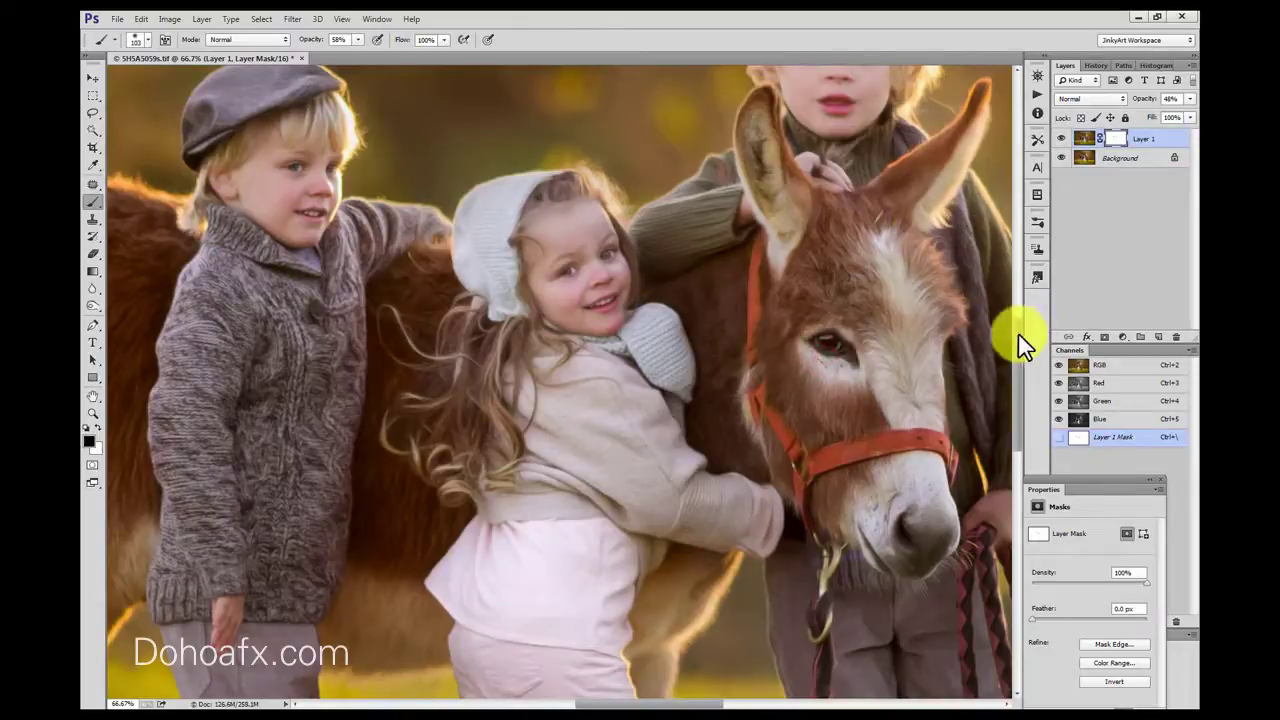
Mask the oil-paint effect off the children's faces and legs and the donkey's hind leg
scroll(1010, 334, up, 5)
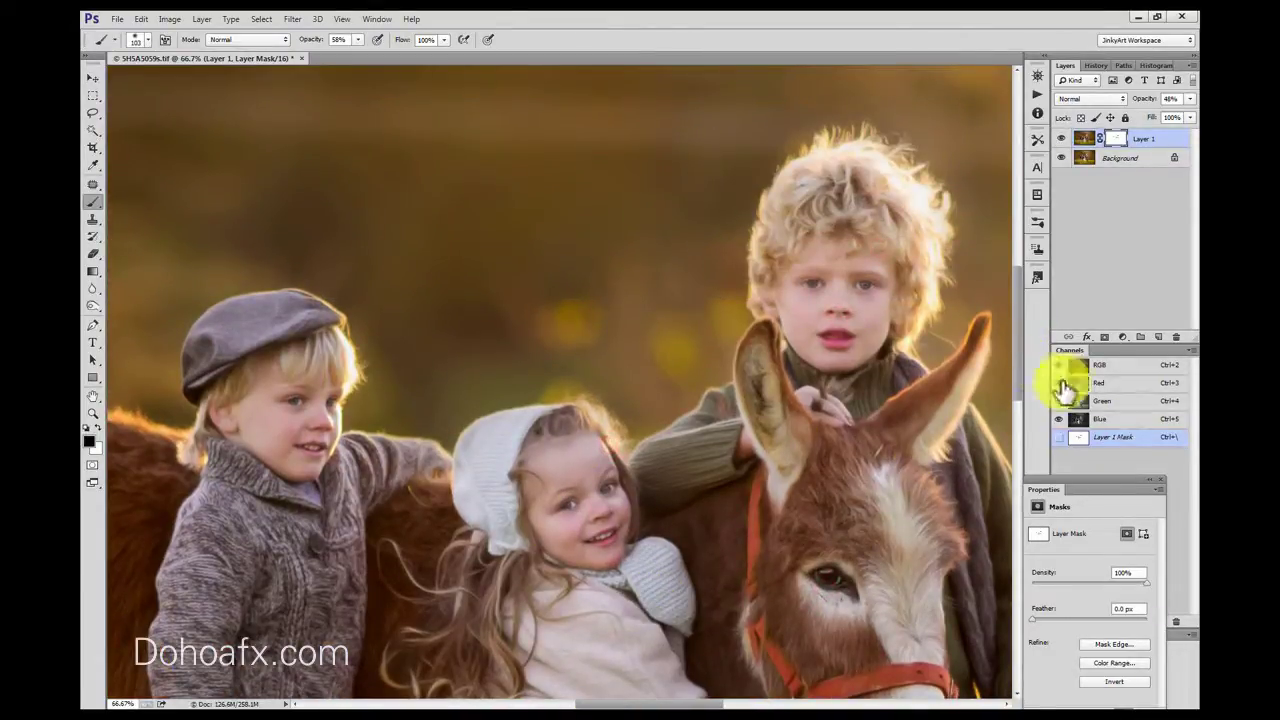
scroll(1013, 330, down, 10)
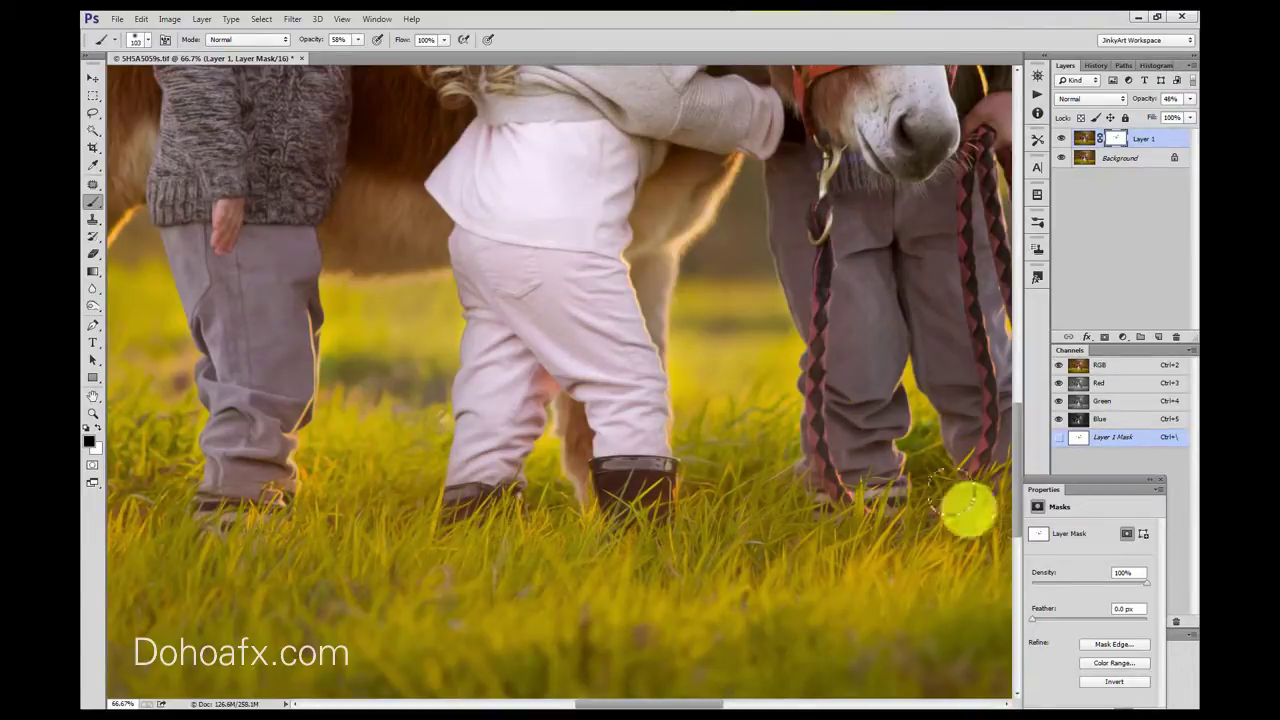
drag(593, 704, 451, 657)
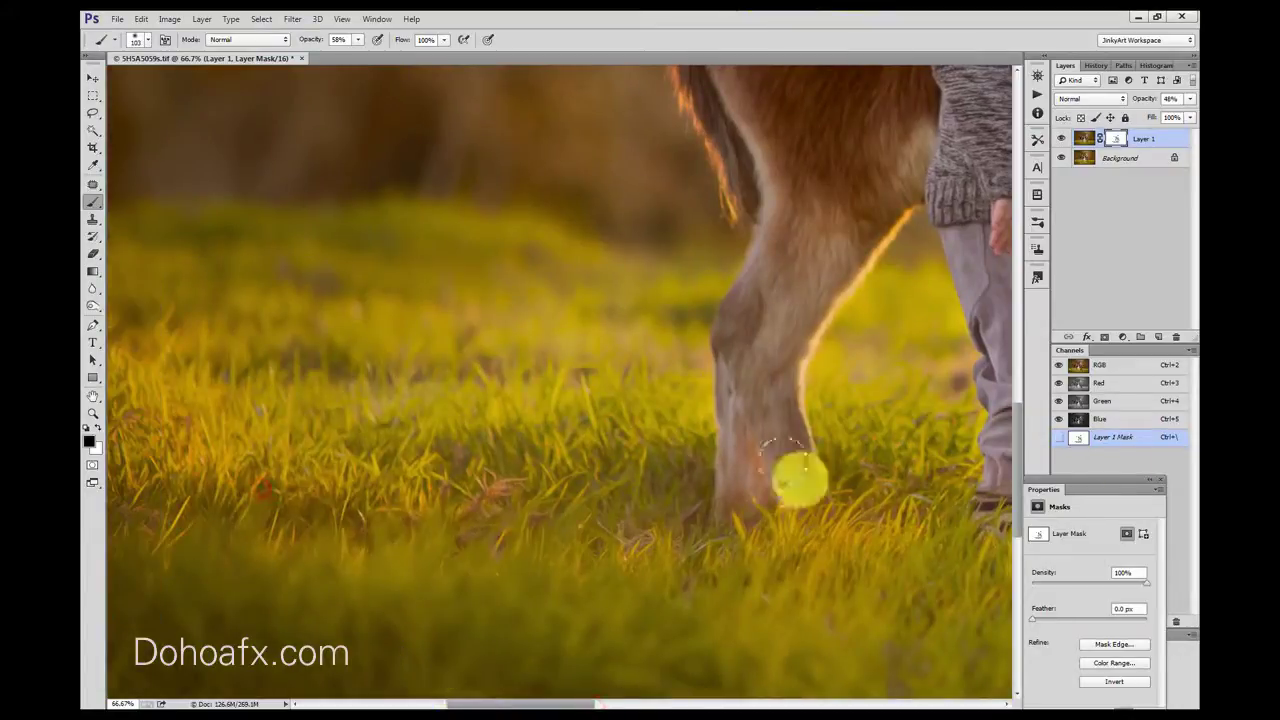
drag(563, 700, 850, 700)
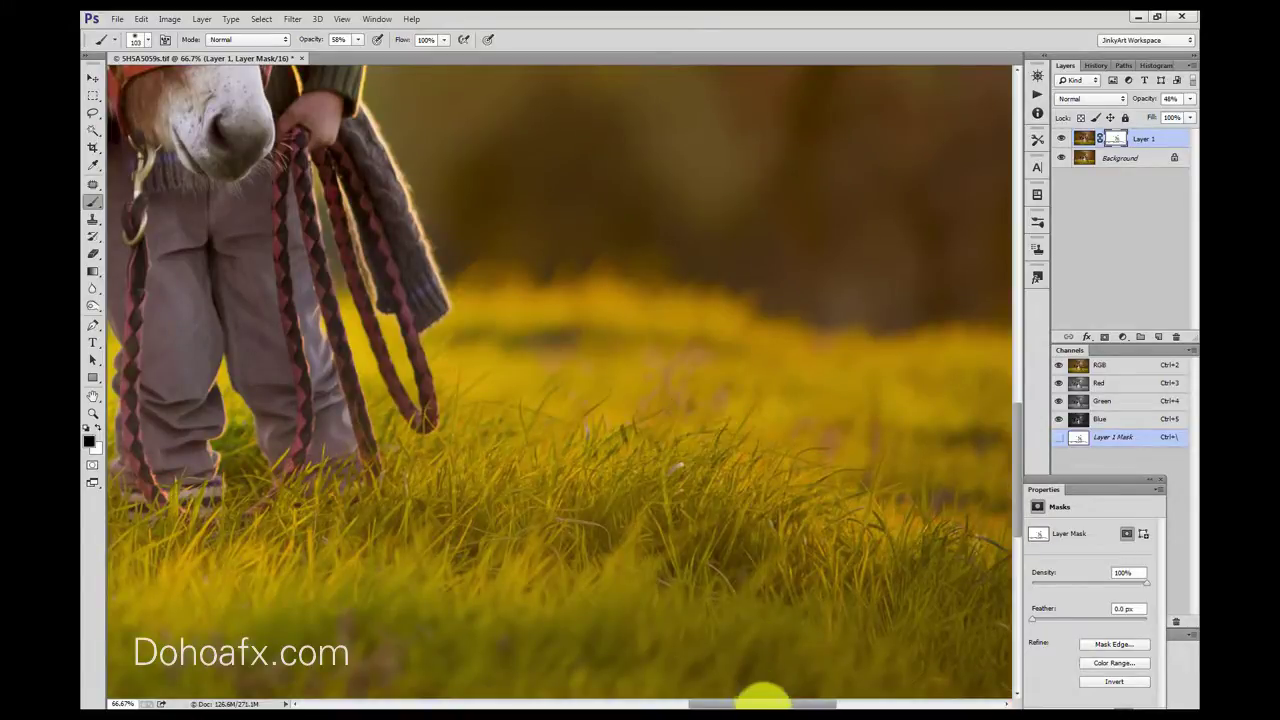
mouse_move(775, 703)
drag(794, 700, 650, 700)
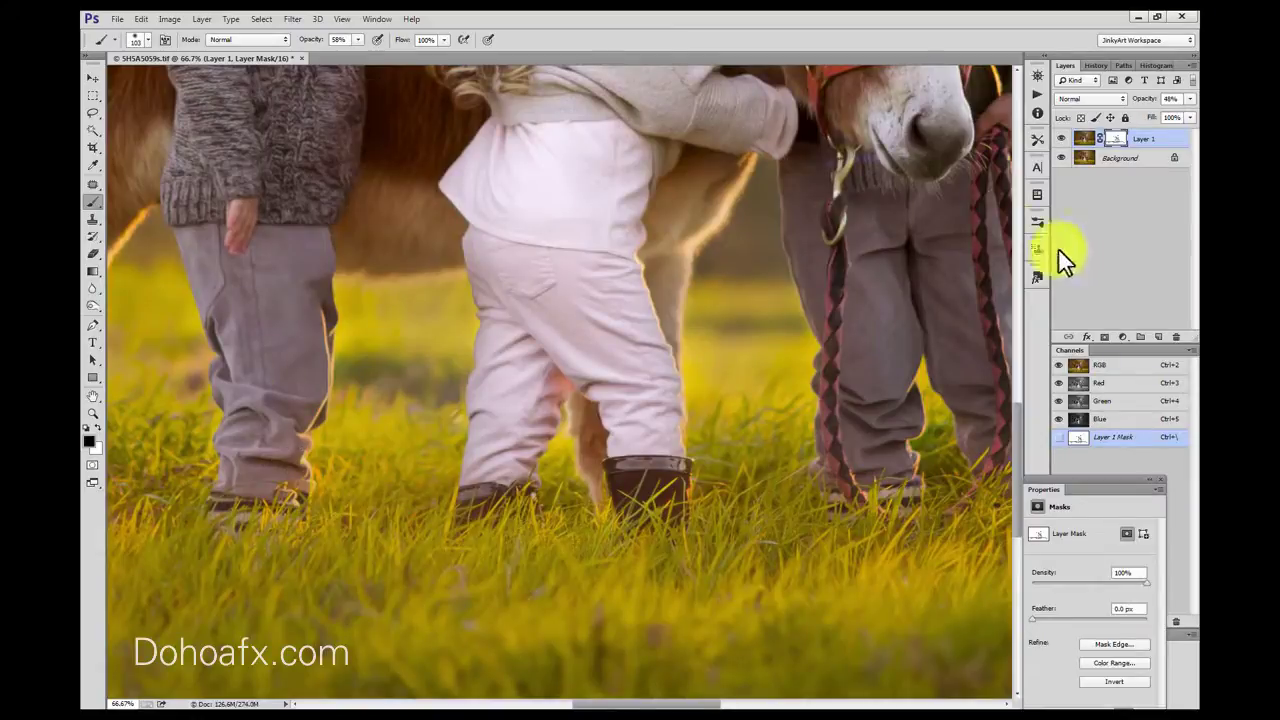
drag(1023, 475, 1037, 423)
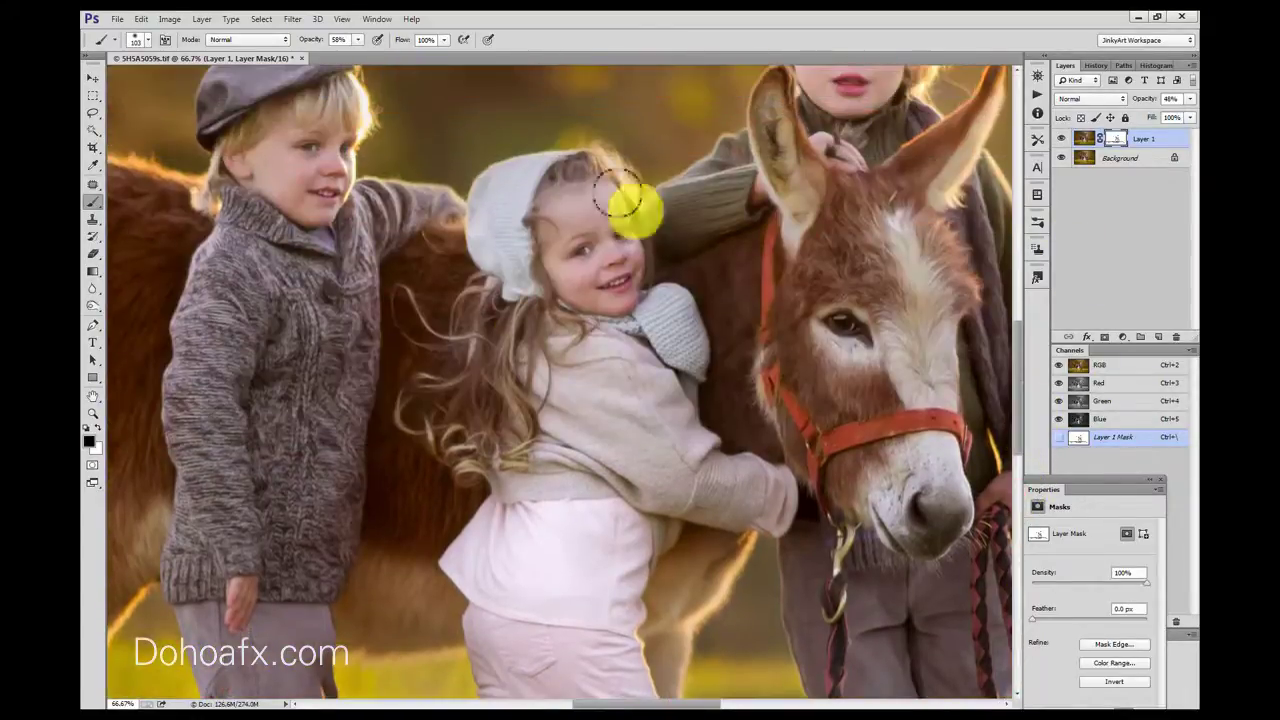
Compare Layer 1 on and off, and mask the effect off the knitted sweater of the boy wearing the cap
click(1058, 140)
click(1058, 140)
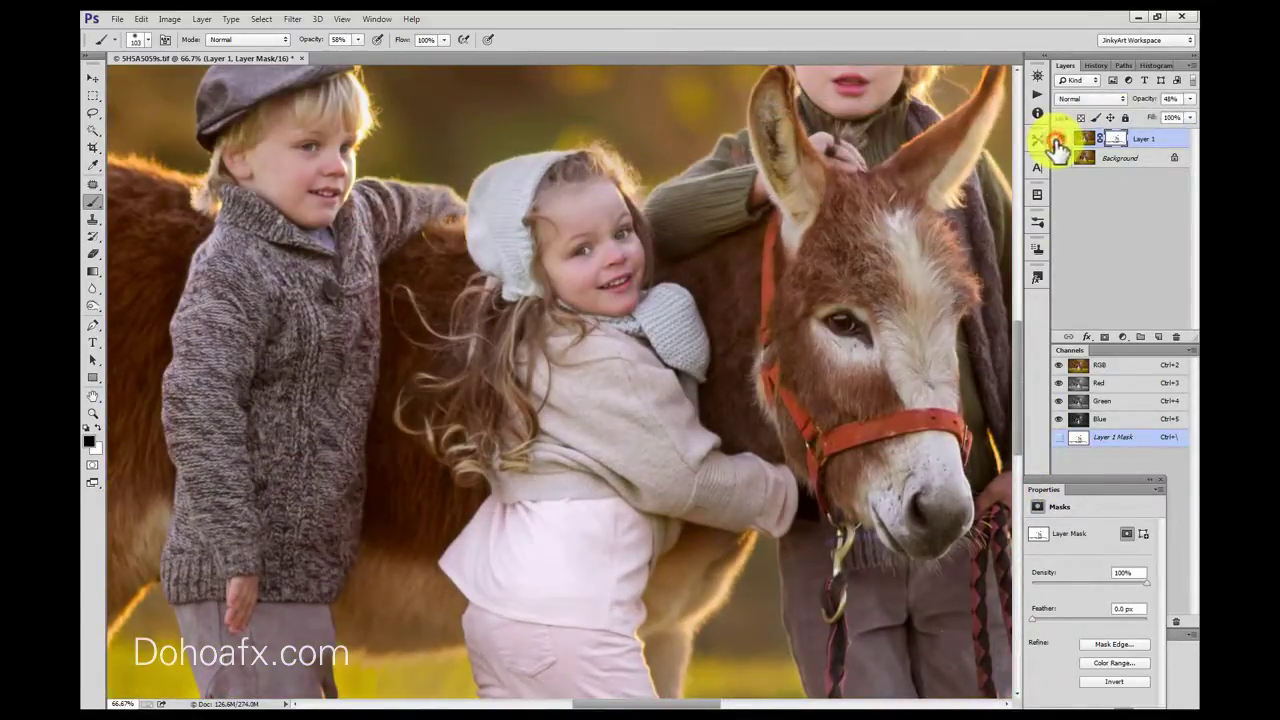
drag(250, 238, 312, 316)
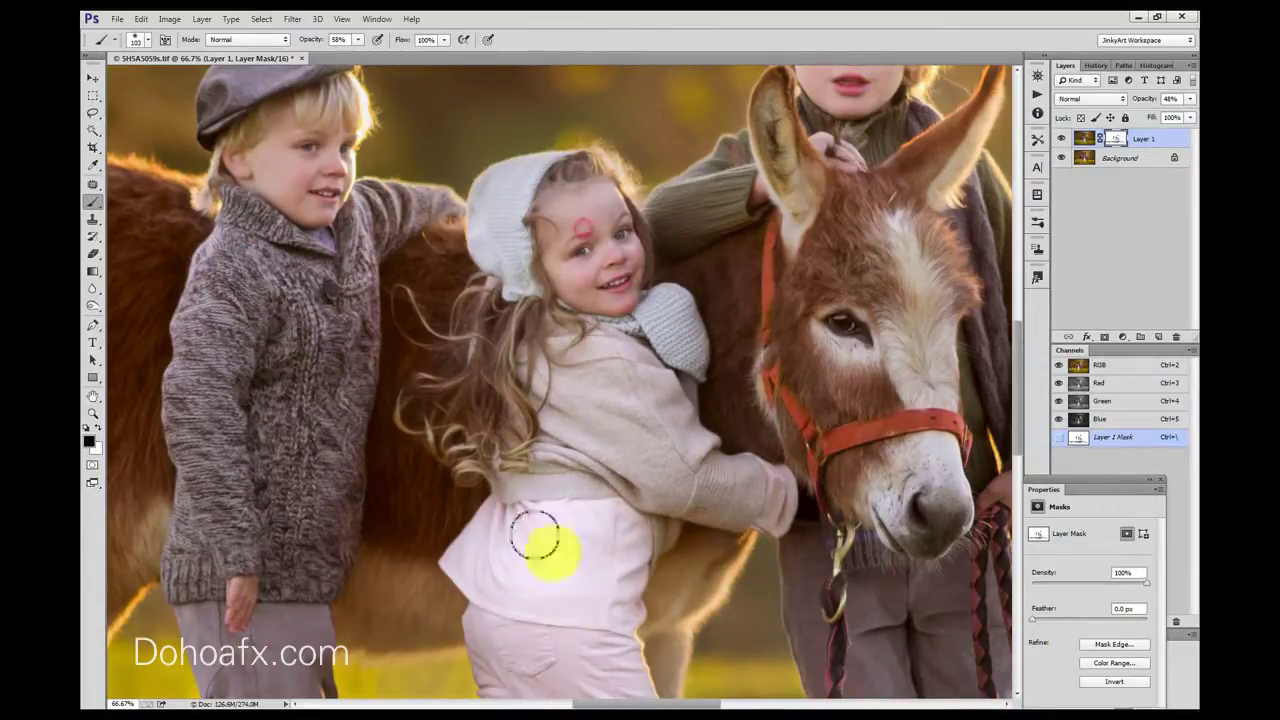
Fit the whole photo in view and compare it with and without the masked oil-paint layer
click(342, 19)
click(378, 143)
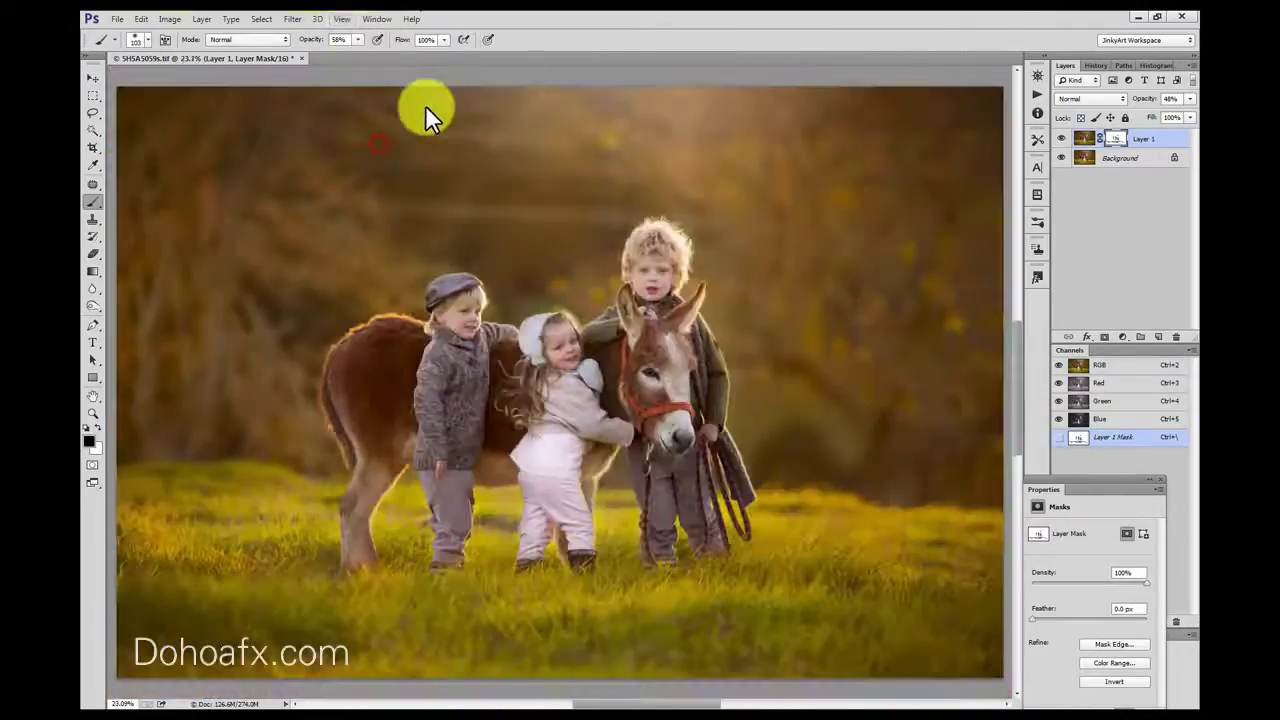
click(1060, 138)
click(1060, 138)
Lasso a loose area on Layer 1's image around the children, donkey and overhead light with a 205 px feather
click(1083, 138)
click(93, 112)
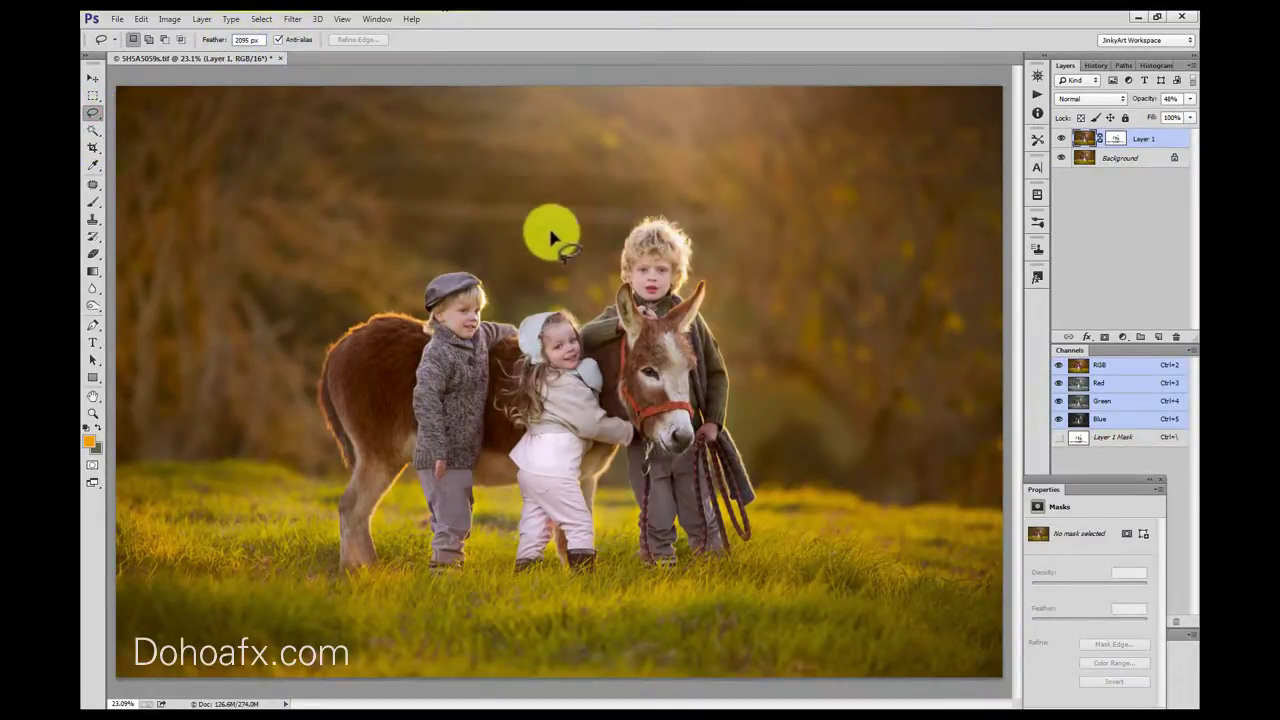
mouse_move(660, 375)
mouse_down()
mouse_move(709, 354)
mouse_move(294, 303)
mouse_move(814, 374)
mouse_move(730, 385)
mouse_move(792, 281)
mouse_move(545, 231)
mouse_move(306, 543)
mouse_move(742, 311)
mouse_up()
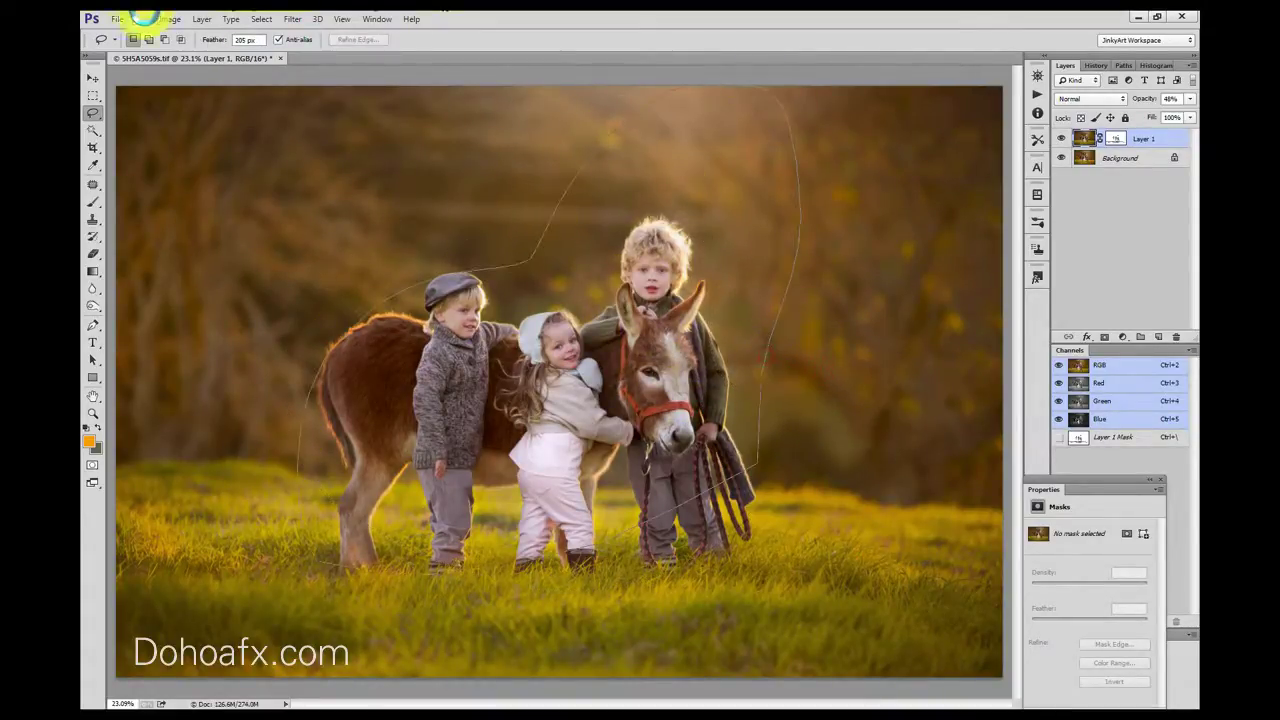
Brighten the selected area with Curves, raising input 85 to output 106, and deselect it
click(182, 20)
mouse_move(188, 48)
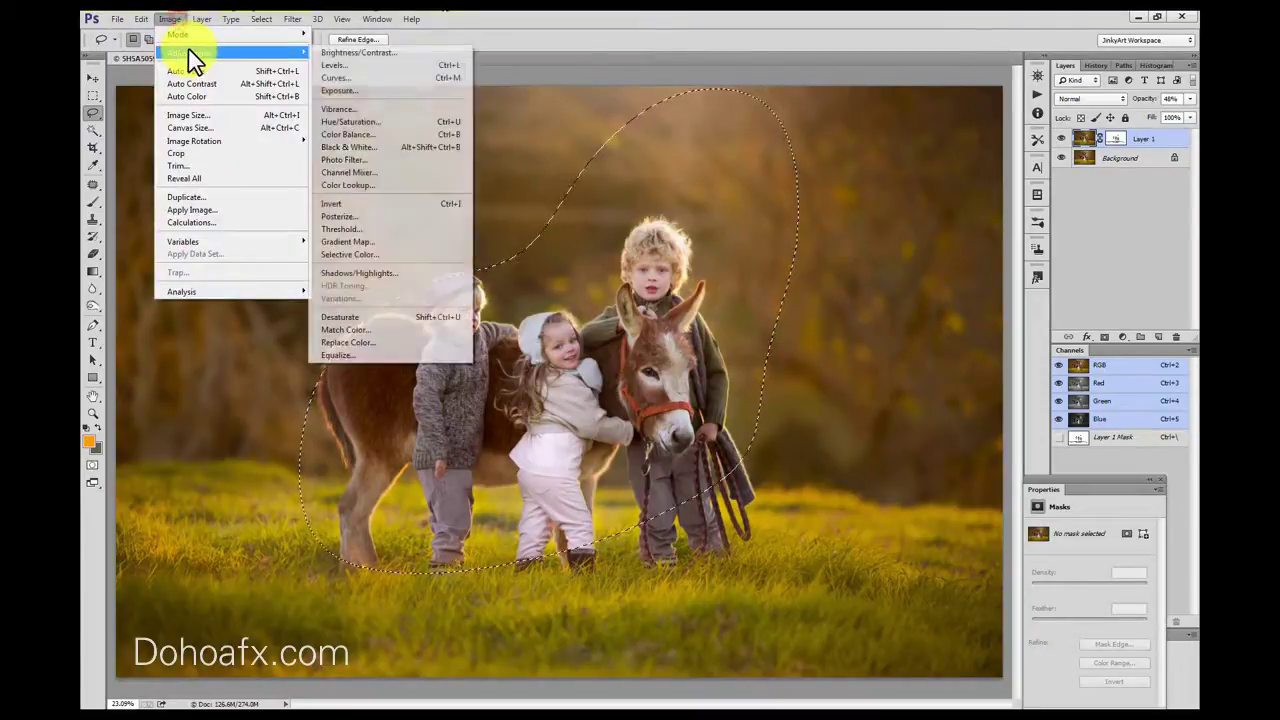
click(348, 80)
drag(986, 302, 978, 297)
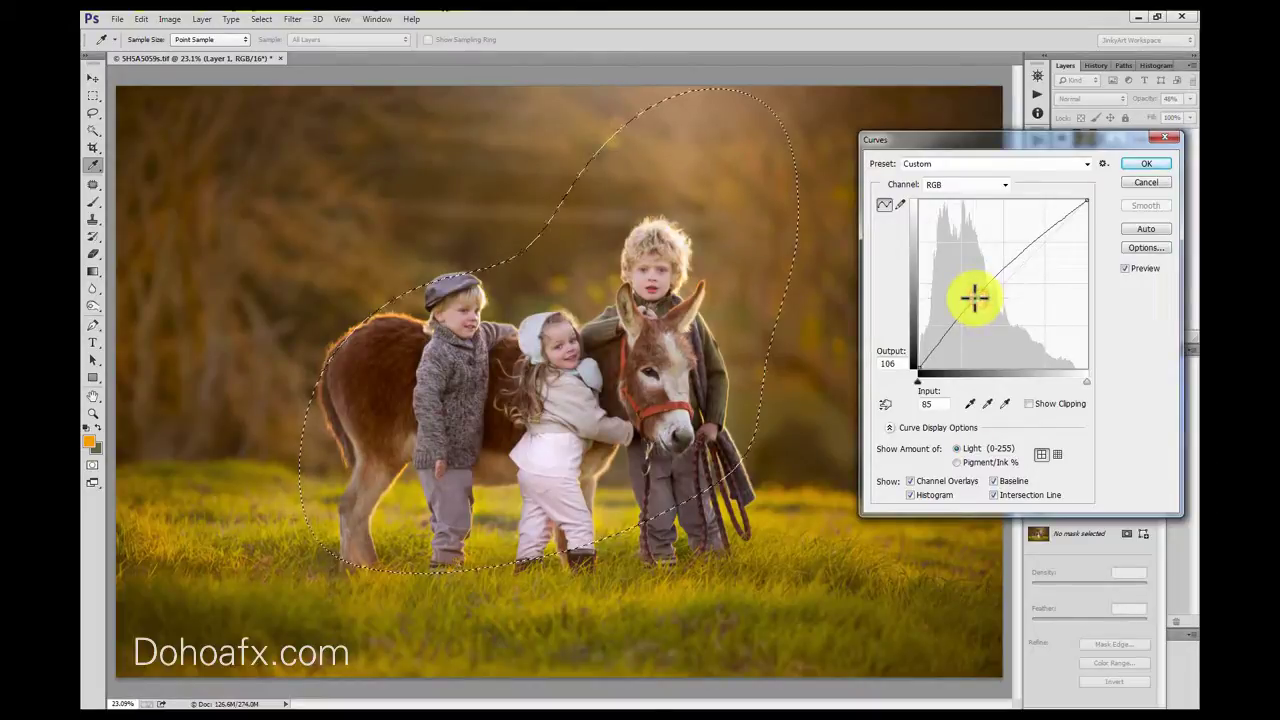
click(1142, 165)
key(ctrl+d)
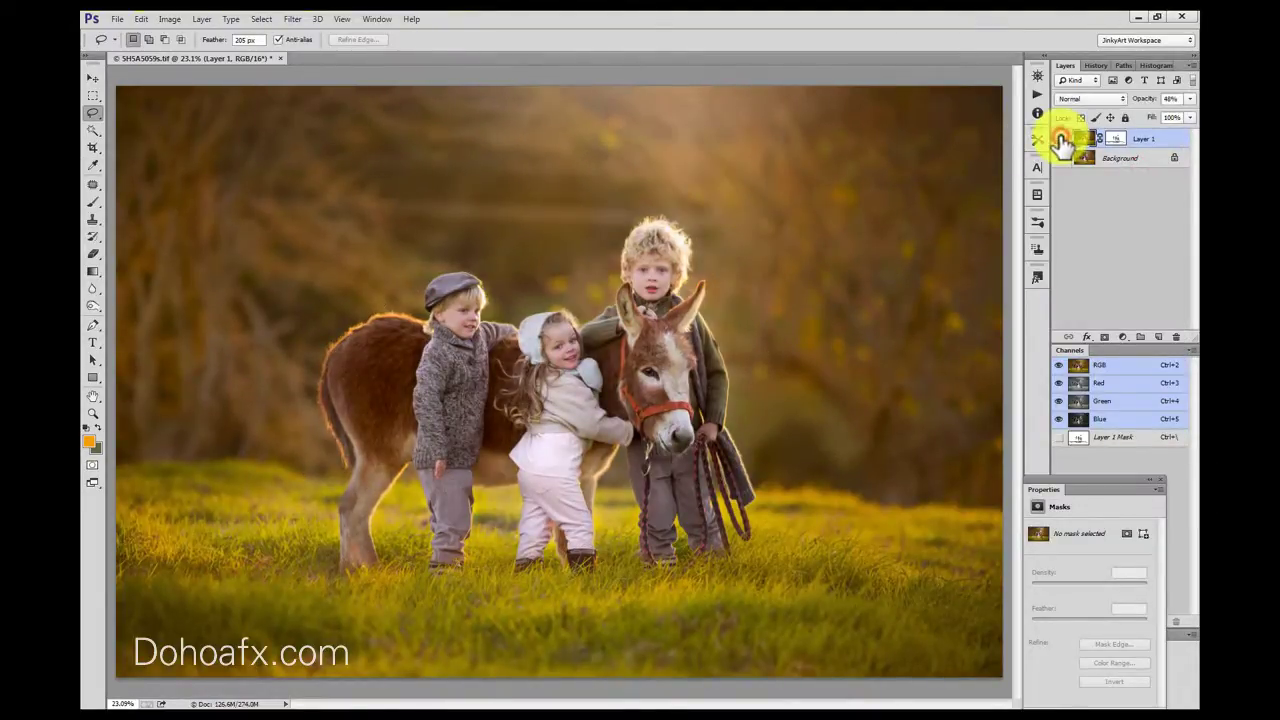
Duplicate the Background layer and stamp that copy together with Layer 1 into a new merged layer
drag(1062, 140, 1125, 165)
click(1125, 165)
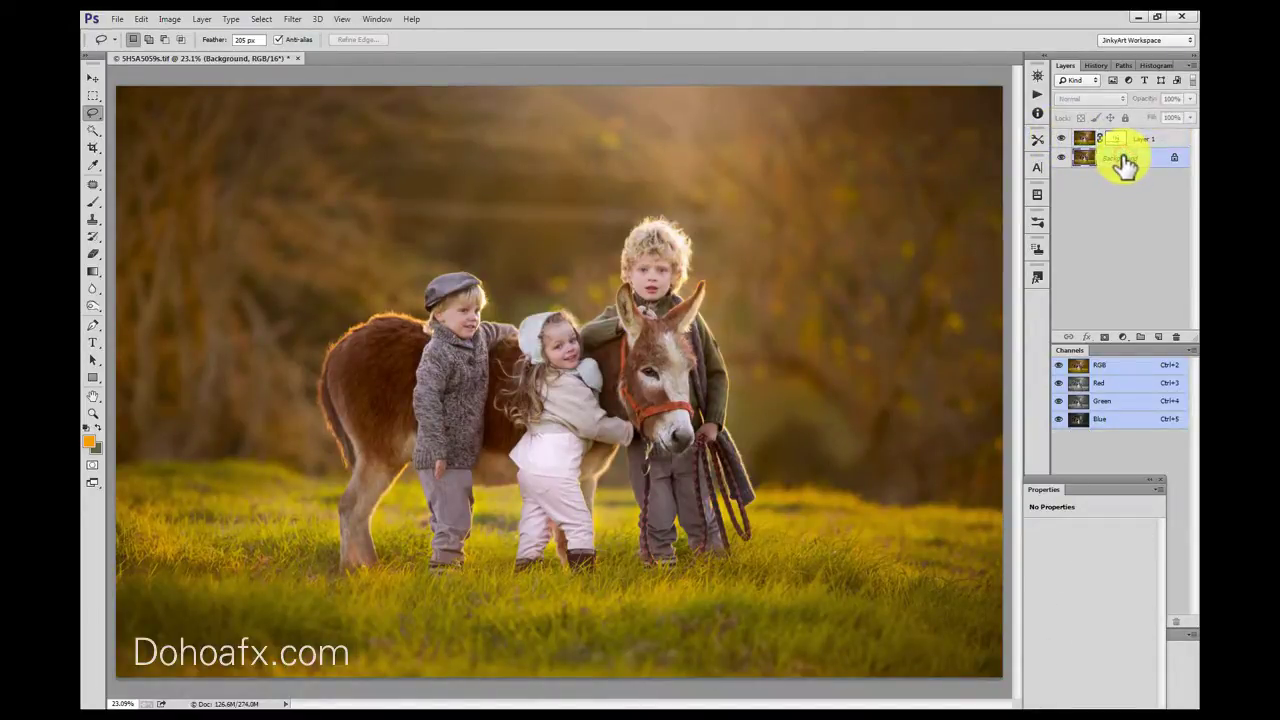
key(ctrl+j)
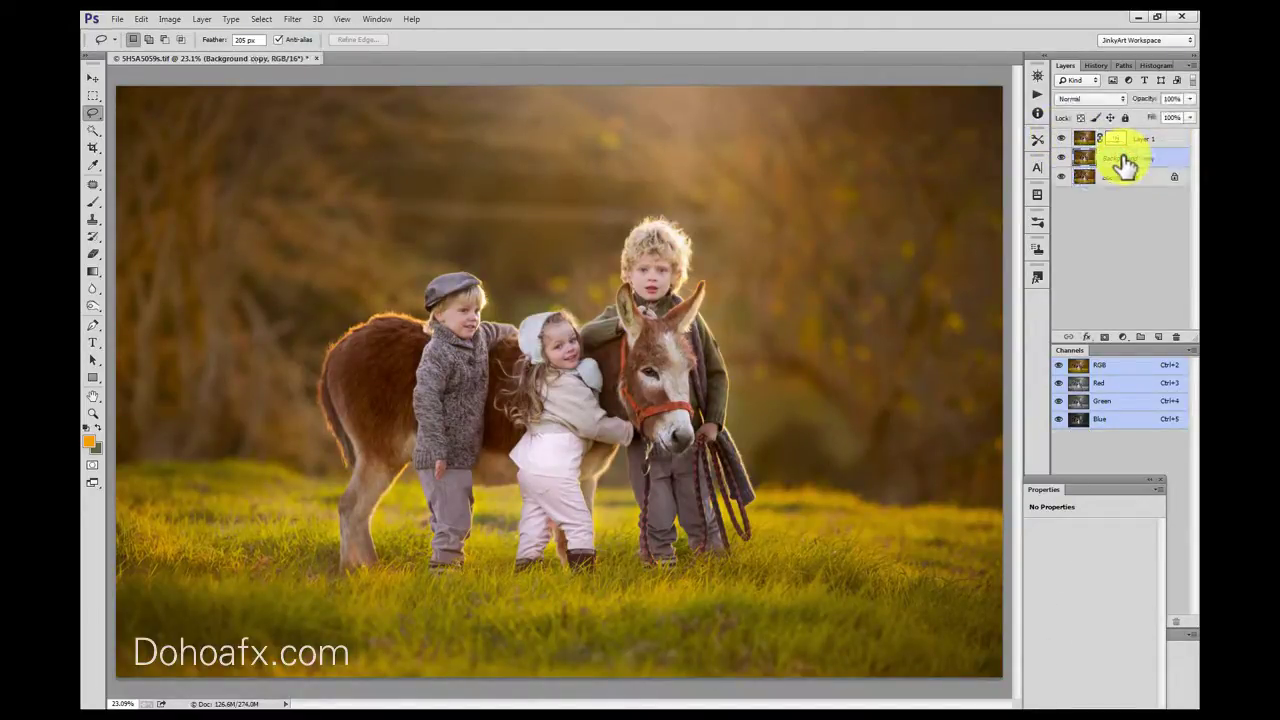
shift+click(1160, 145)
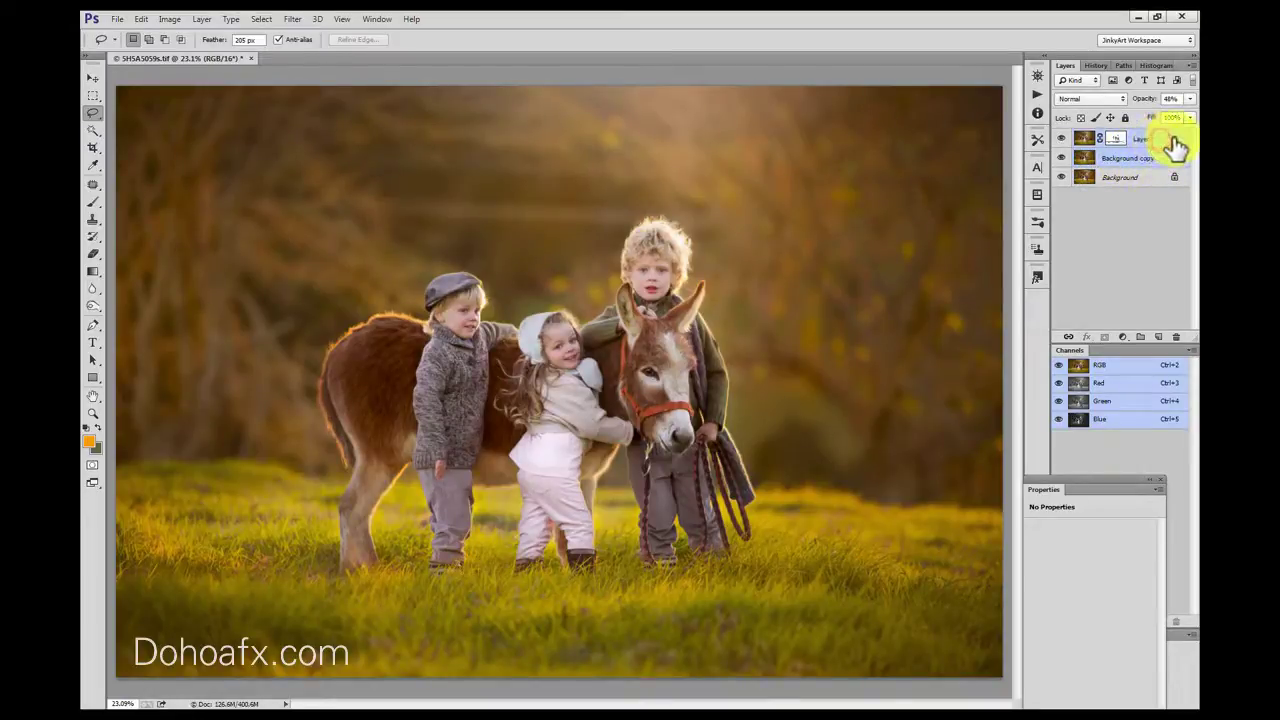
key(ctrl+alt+e)
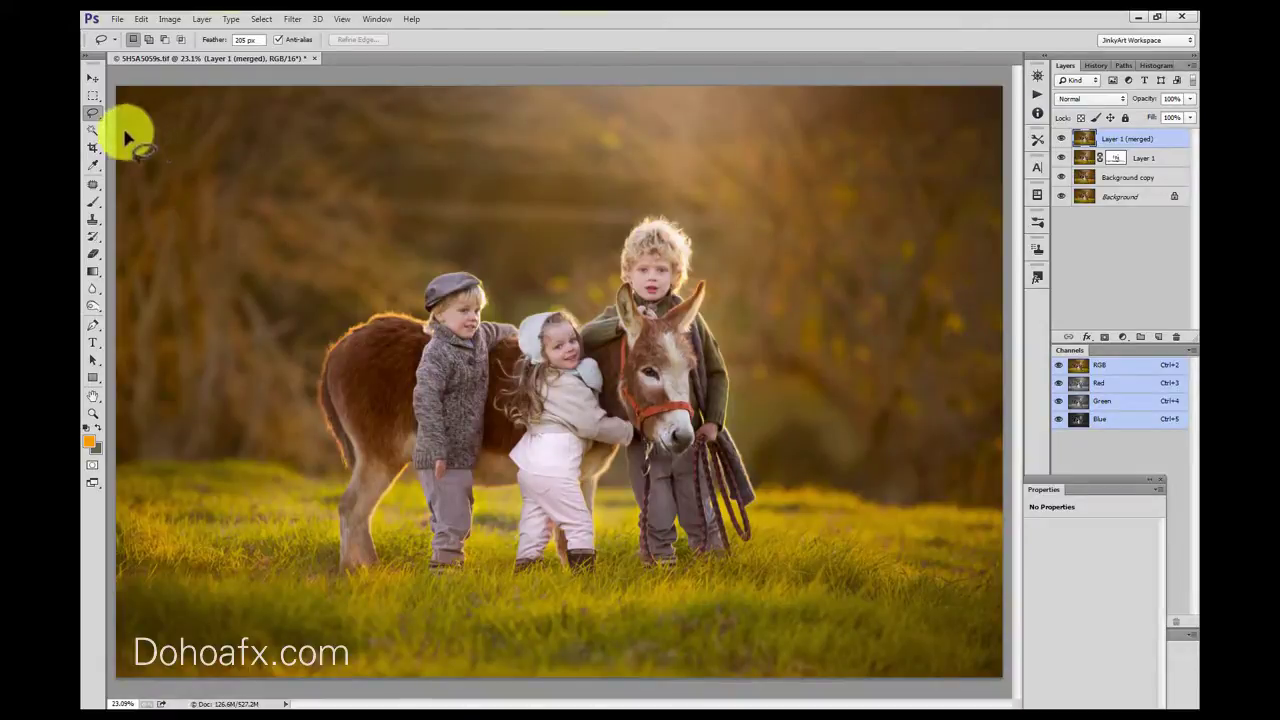
Duplicate Layer 1 (merged) and patch the horizontal light streaks in the background above the girl with nearby background, then deselect
key(ctrl+j)
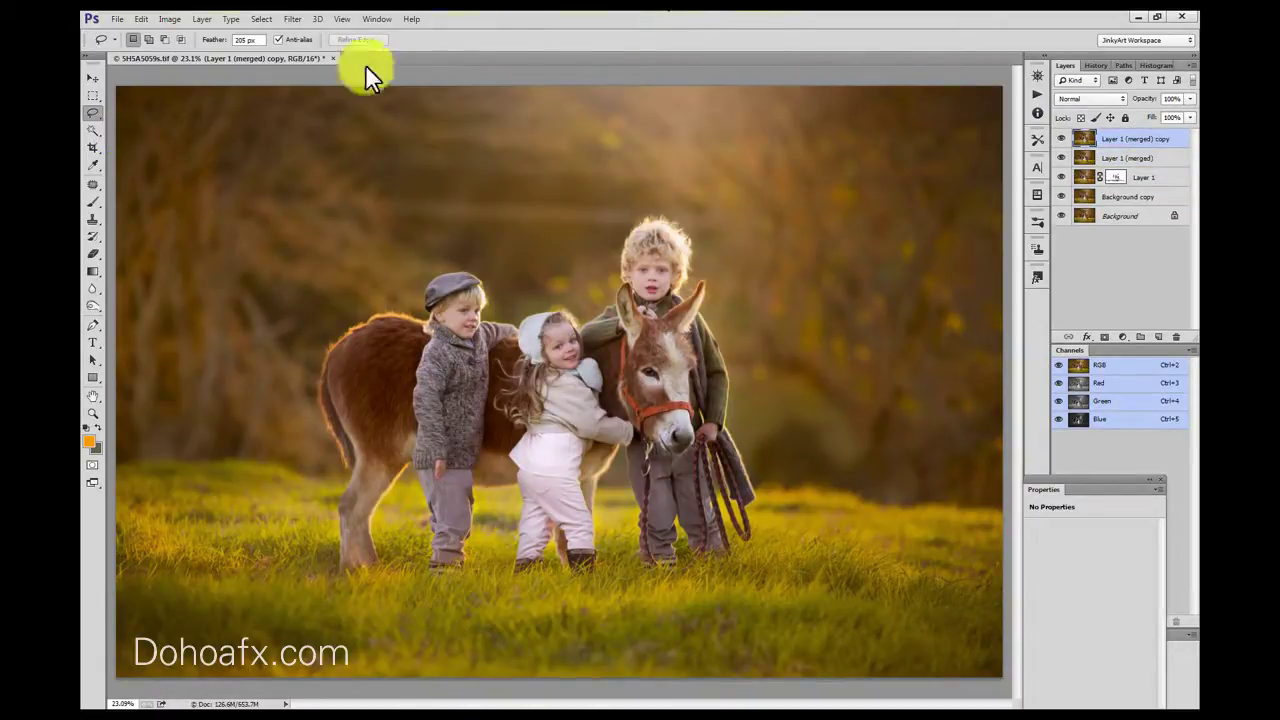
click(93, 184)
mouse_move(390, 222)
mouse_down()
mouse_move(600, 220)
mouse_move(509, 200)
mouse_move(521, 233)
mouse_move(550, 180)
mouse_up()
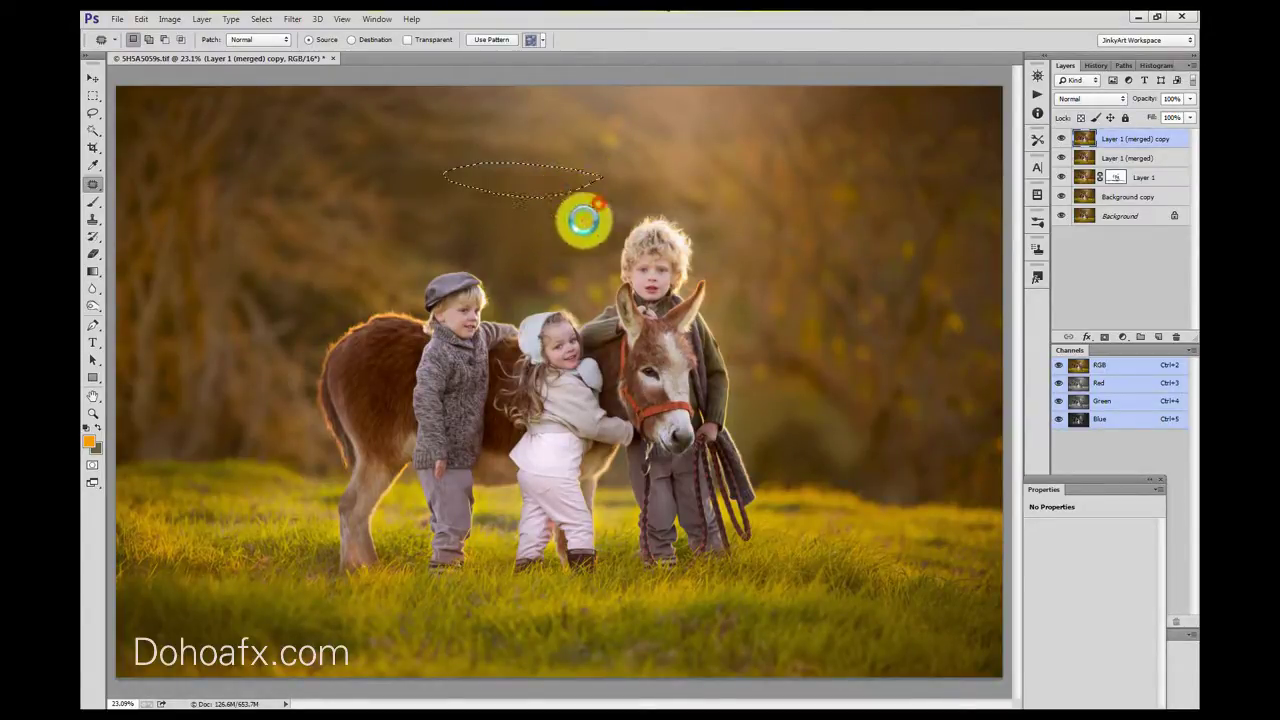
mouse_move(603, 206)
mouse_down()
mouse_move(541, 203)
mouse_move(546, 231)
mouse_move(561, 233)
mouse_move(475, 197)
mouse_move(522, 240)
mouse_move(508, 222)
mouse_move(460, 235)
mouse_move(527, 229)
mouse_move(577, 206)
mouse_move(549, 181)
mouse_move(569, 224)
mouse_move(605, 210)
mouse_up()
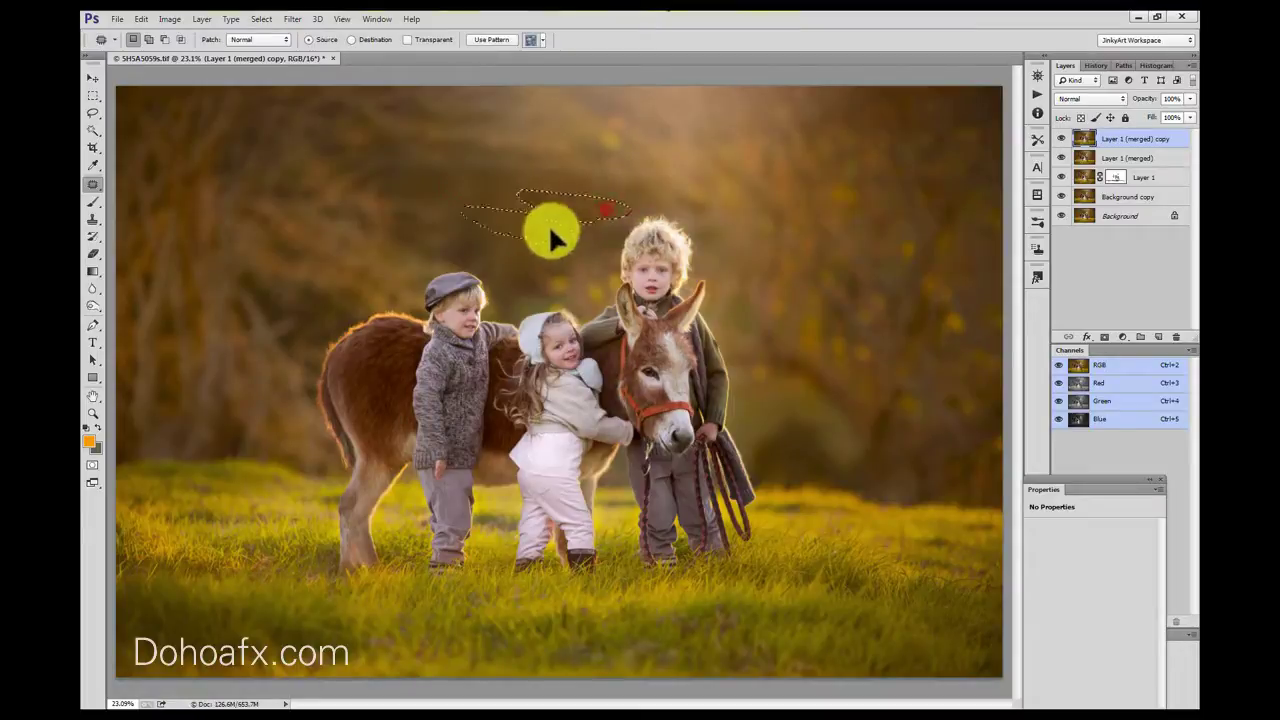
mouse_move(531, 183)
mouse_down()
mouse_move(605, 171)
mouse_move(528, 208)
mouse_move(488, 188)
mouse_move(557, 217)
mouse_move(512, 207)
mouse_move(524, 243)
mouse_move(627, 204)
mouse_move(586, 255)
mouse_move(602, 226)
mouse_move(547, 220)
mouse_move(560, 200)
mouse_move(646, 191)
mouse_move(622, 172)
mouse_move(613, 201)
mouse_move(516, 183)
mouse_up()
key(ctrl+d)
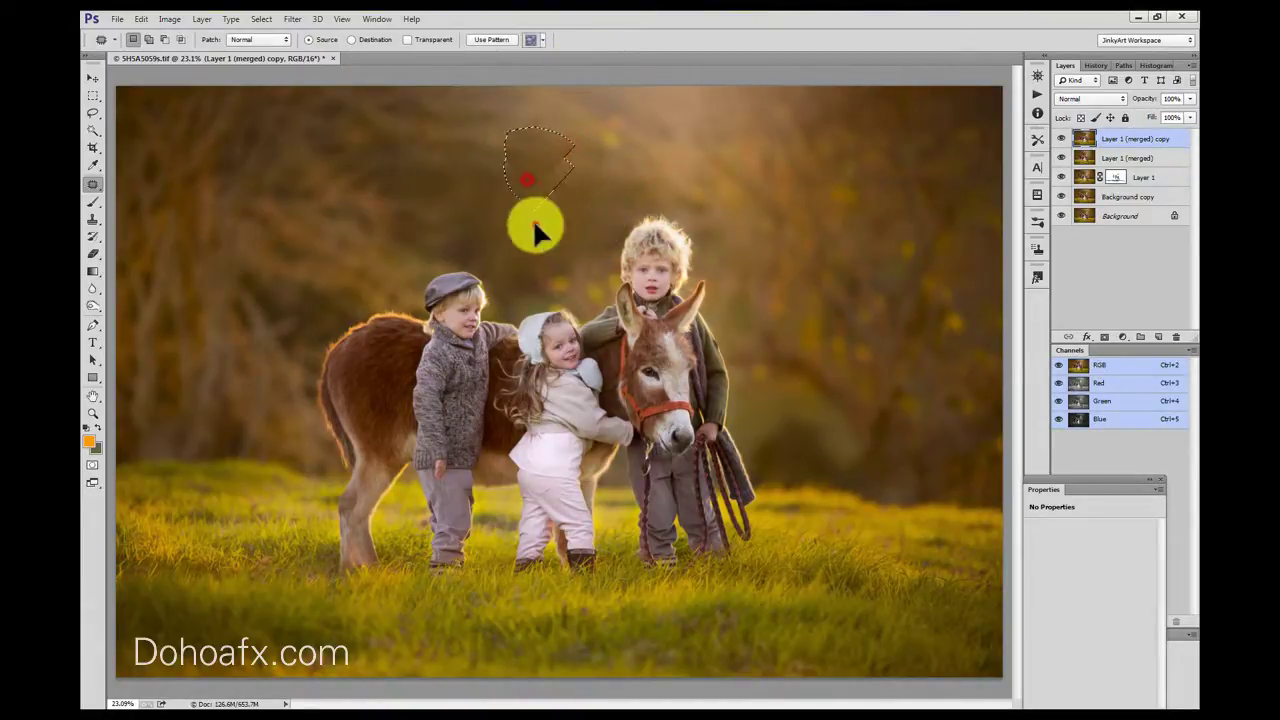
Patch more uneven spots in the background above the two smaller children and lower the layer's opacity to 79%
mouse_move(591, 119)
mouse_down()
mouse_move(543, 149)
mouse_move(560, 160)
mouse_up()
drag(549, 130, 554, 208)
mouse_move(506, 114)
mouse_down()
mouse_move(457, 167)
mouse_move(506, 173)
mouse_move(536, 234)
mouse_up()
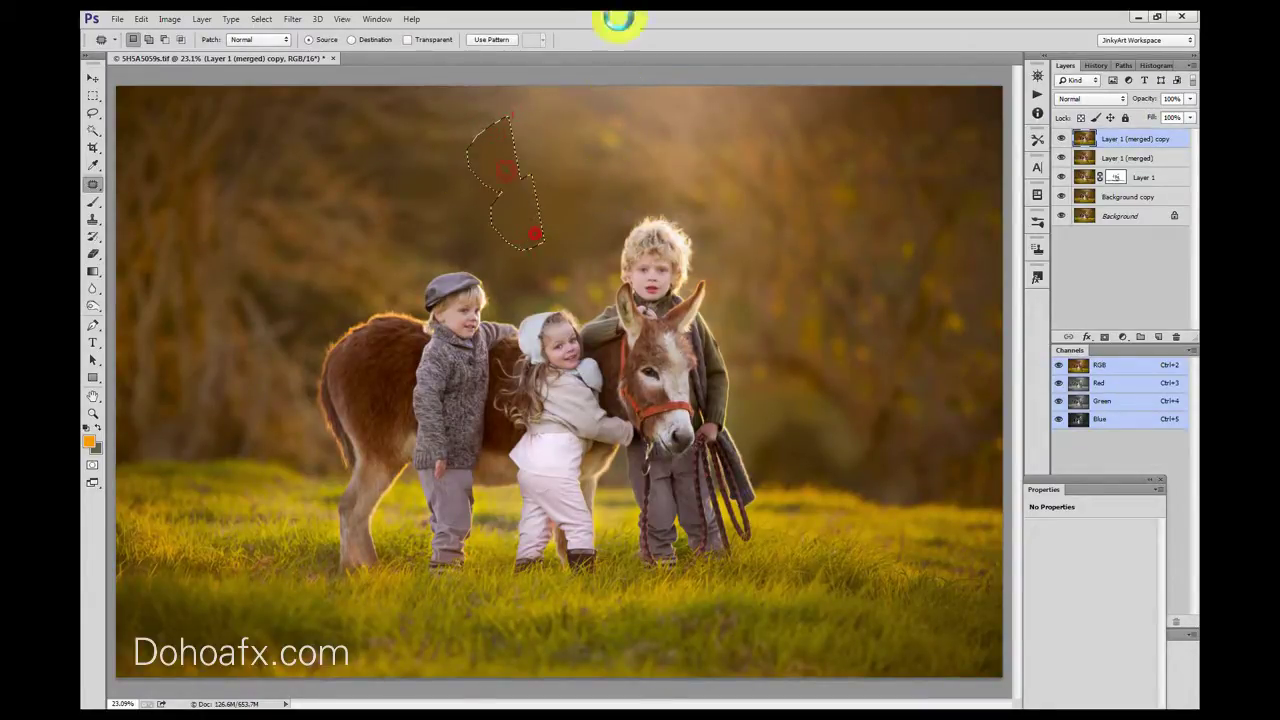
click(714, 134)
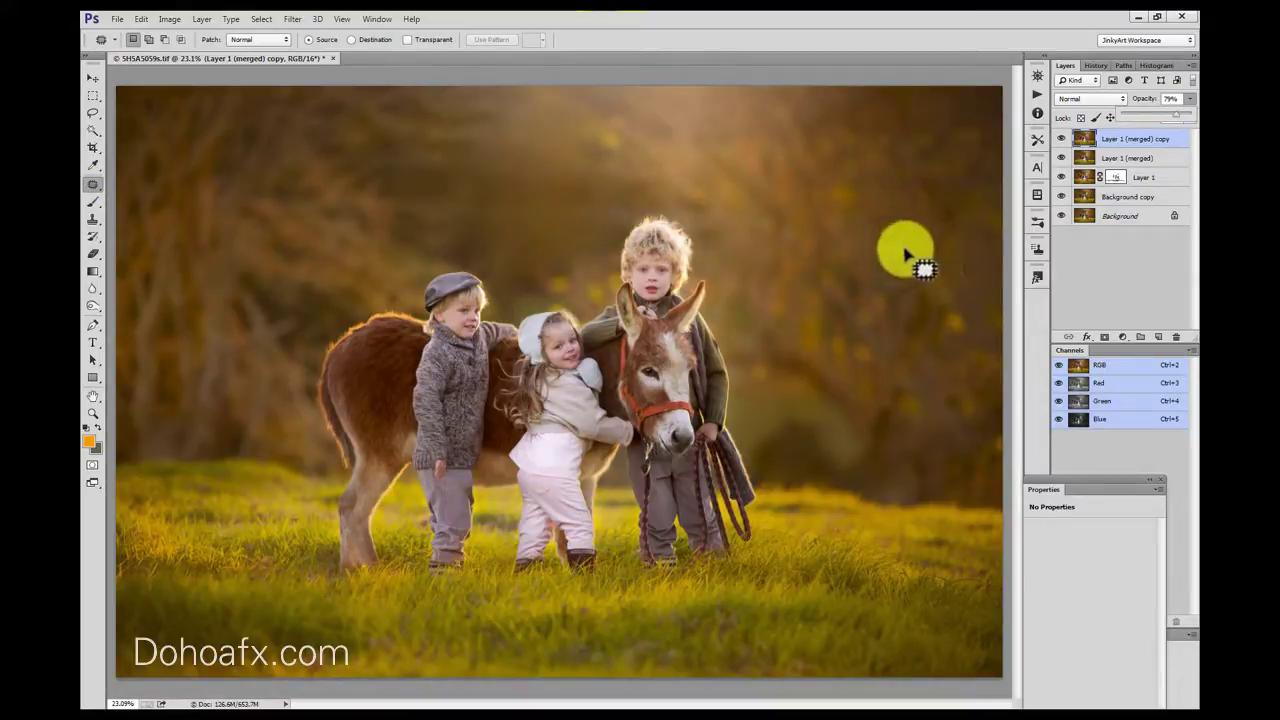
Lasso a round area of the background trees beside the tallest boy on Layer 1 (merged) with a 205 px feather
click(90, 112)
click(91, 112)
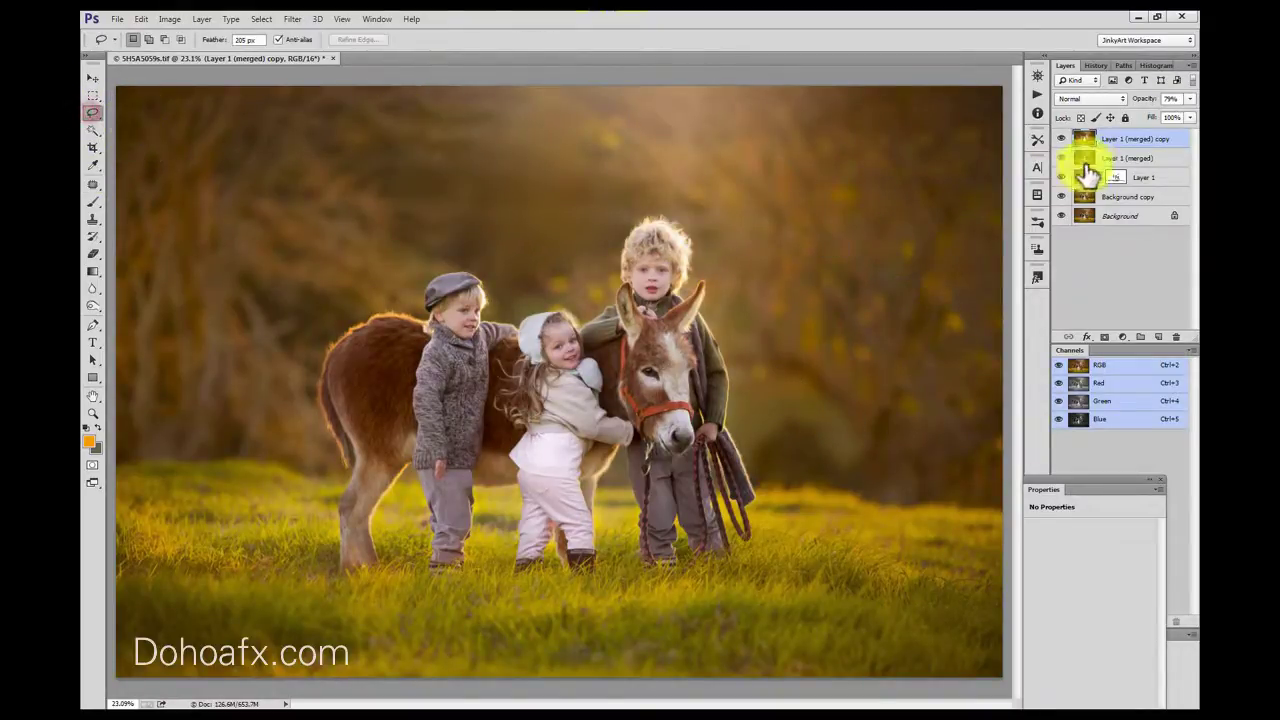
click(1140, 158)
mouse_move(943, 271)
mouse_down()
mouse_move(902, 231)
mouse_move(834, 244)
mouse_move(804, 300)
mouse_move(854, 390)
mouse_move(980, 313)
mouse_move(922, 234)
mouse_up()
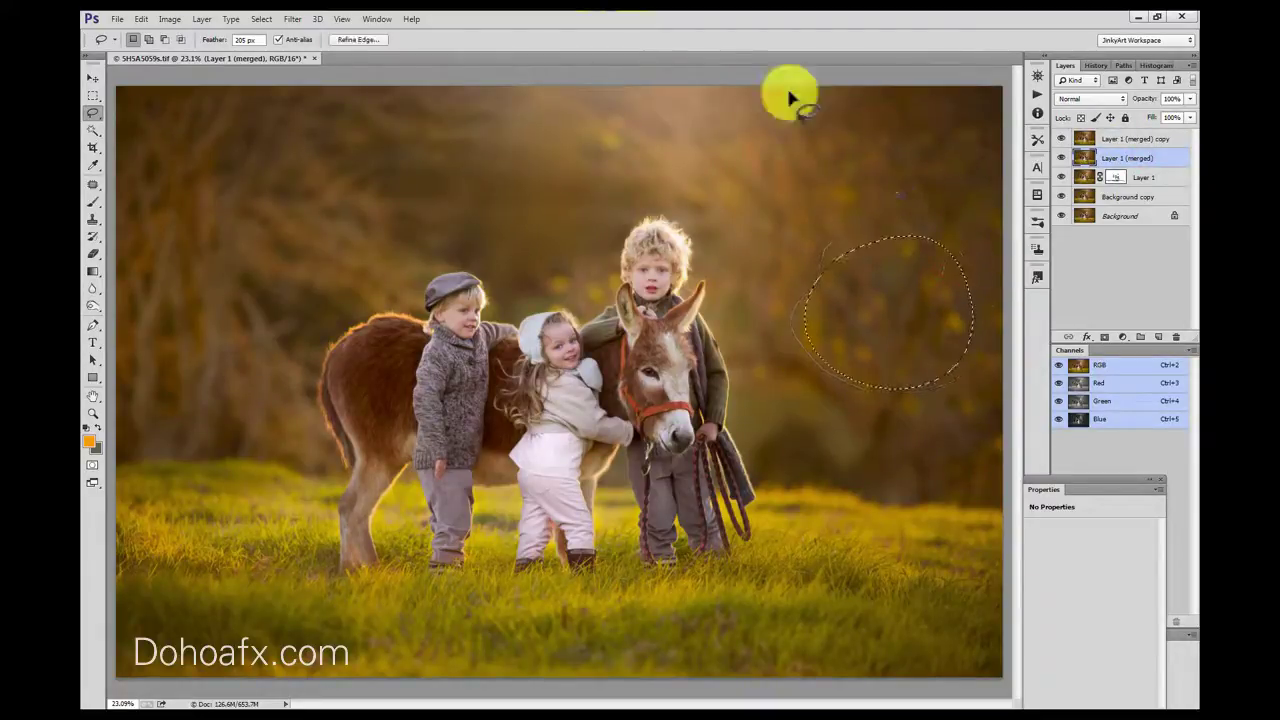
Copy the selected trees into a new layer, move it over the background above the donkey's back, and place it at the top of the stack
click(143, 20)
click(151, 21)
click(151, 21)
click(154, 135)
click(92, 78)
drag(903, 370, 195, 258)
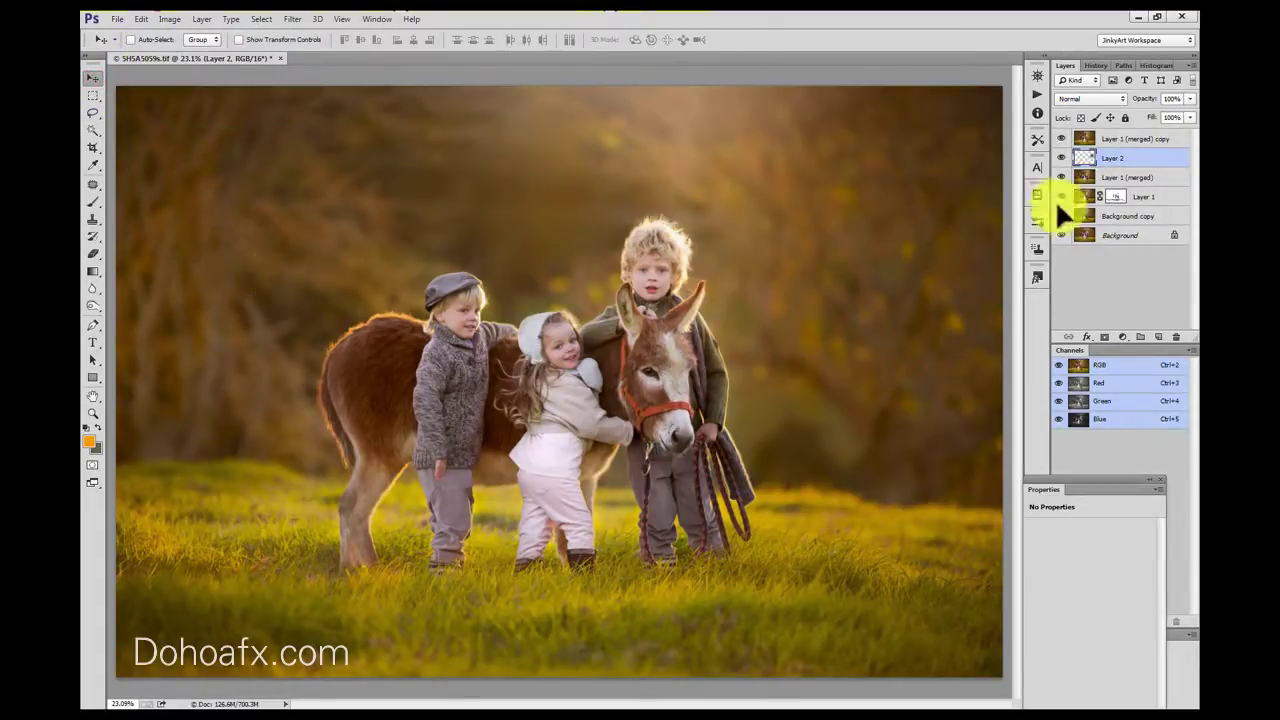
drag(1123, 160, 1116, 136)
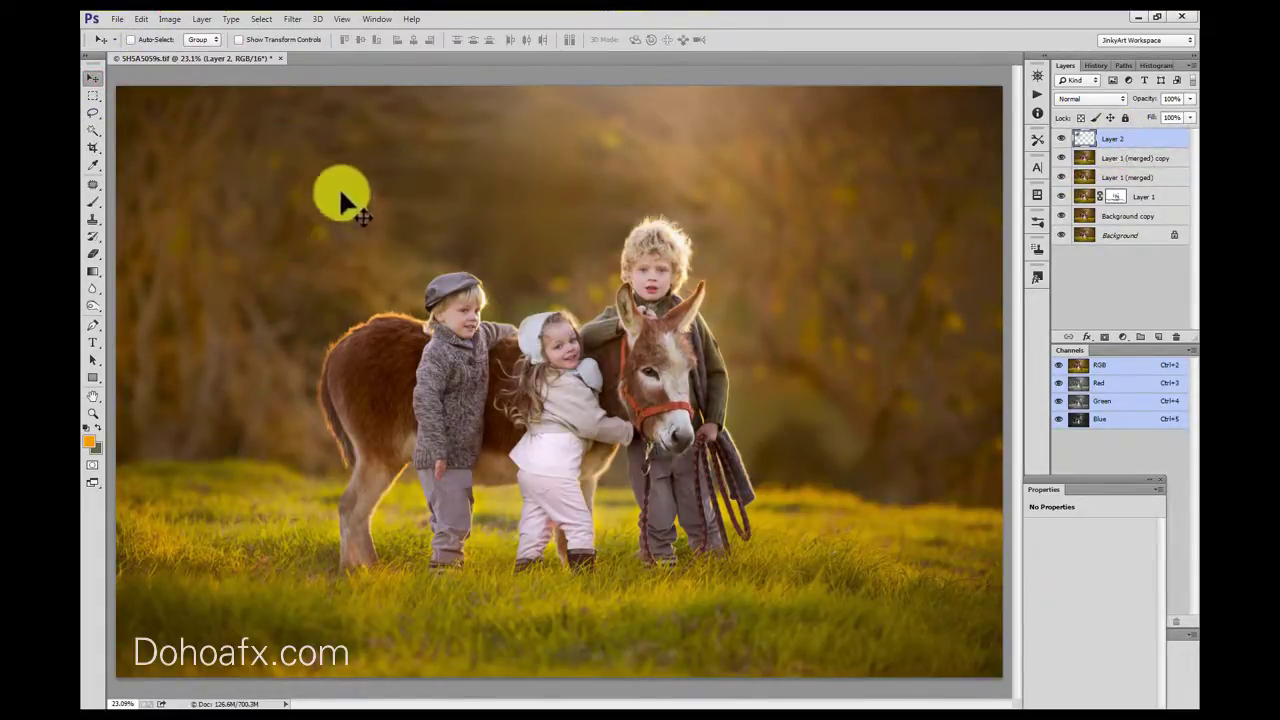
Rotate the pasted tree patch on Layer 2 by 136.09° and apply the transformation
click(141, 19)
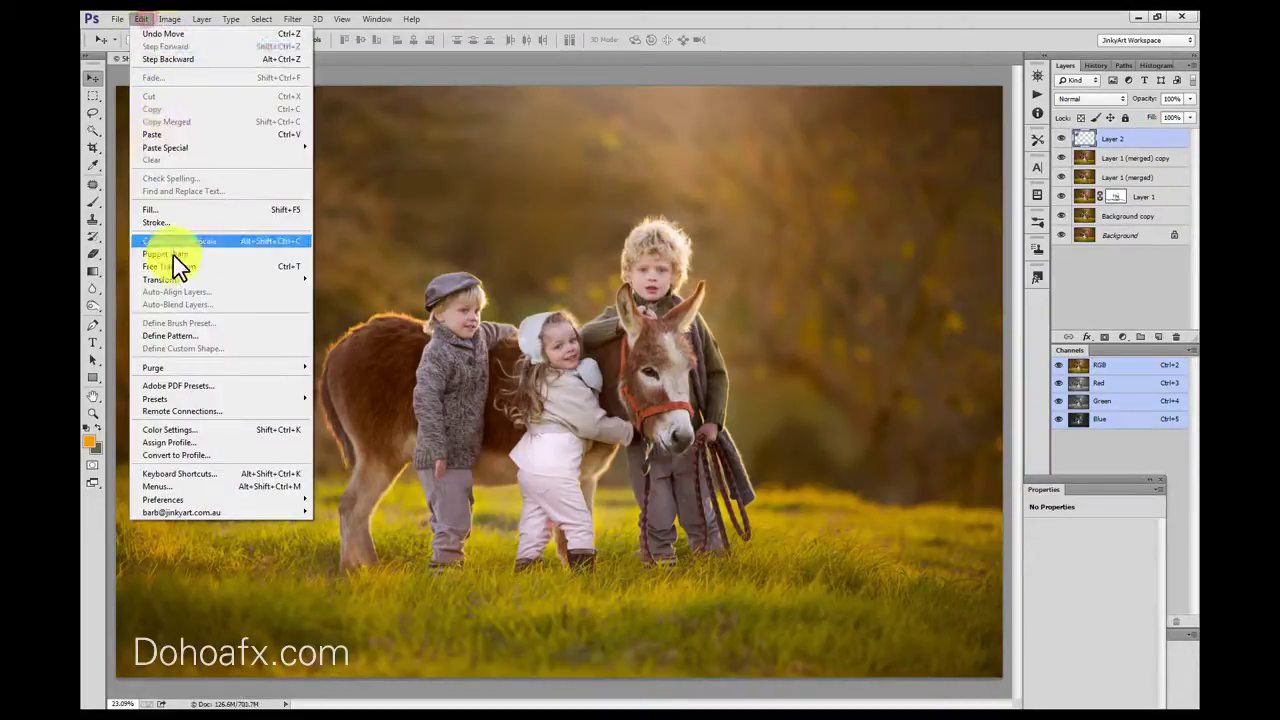
click(175, 262)
drag(543, 300, 207, 218)
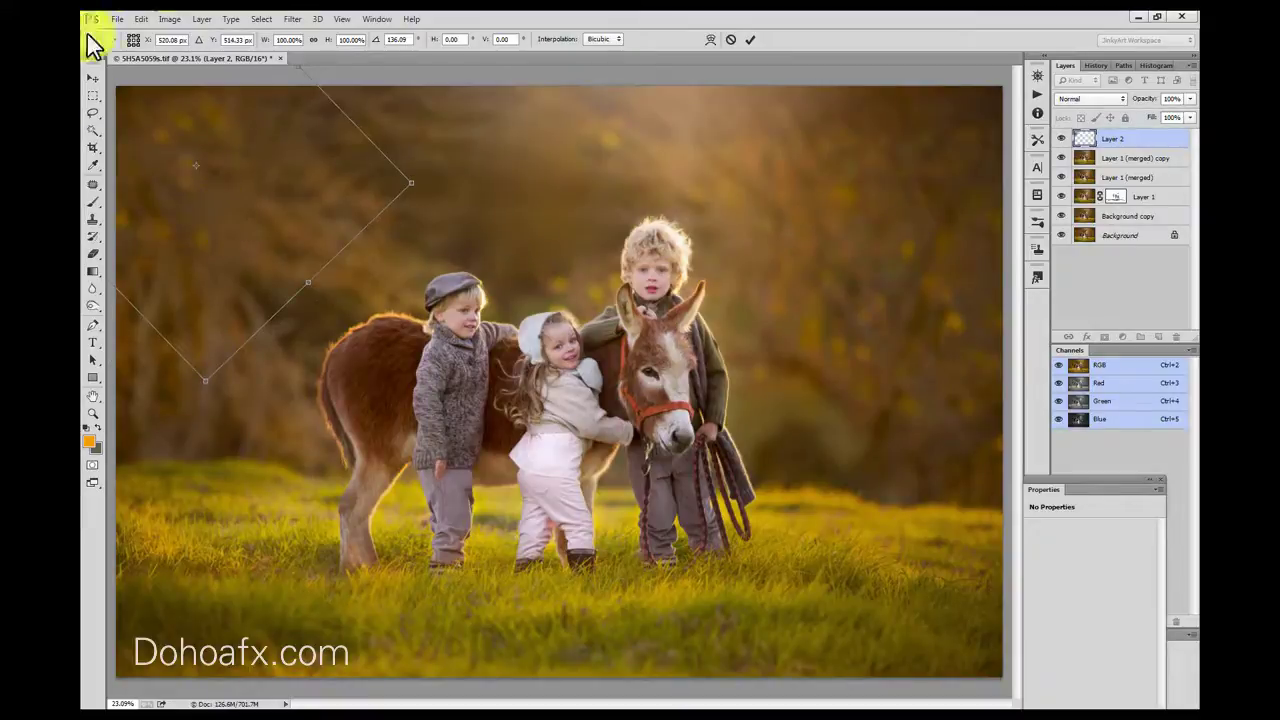
click(93, 85)
click(570, 279)
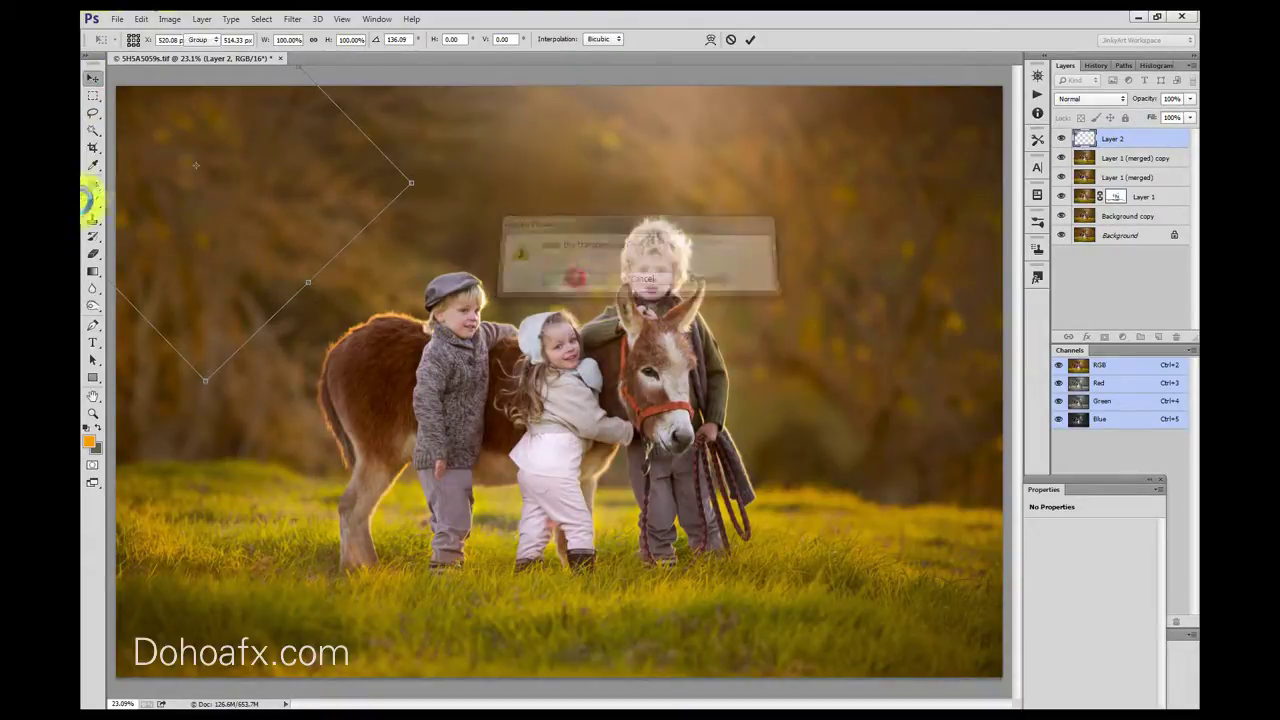
Lasso a feathered area of the Layer 2 patch, copy it to a new layer, and move it over the trees above the donkey's rump
click(93, 112)
mouse_move(297, 208)
mouse_down()
mouse_move(171, 150)
mouse_move(157, 206)
mouse_move(178, 258)
mouse_move(274, 189)
mouse_move(292, 204)
mouse_move(263, 154)
mouse_move(137, 194)
mouse_move(277, 223)
mouse_move(272, 188)
mouse_up()
click(141, 18)
click(160, 96)
click(141, 18)
click(155, 133)
click(93, 78)
mouse_move(572, 330)
mouse_down()
mouse_move(250, 346)
mouse_move(234, 209)
mouse_move(228, 283)
mouse_move(289, 268)
mouse_move(269, 268)
mouse_up()
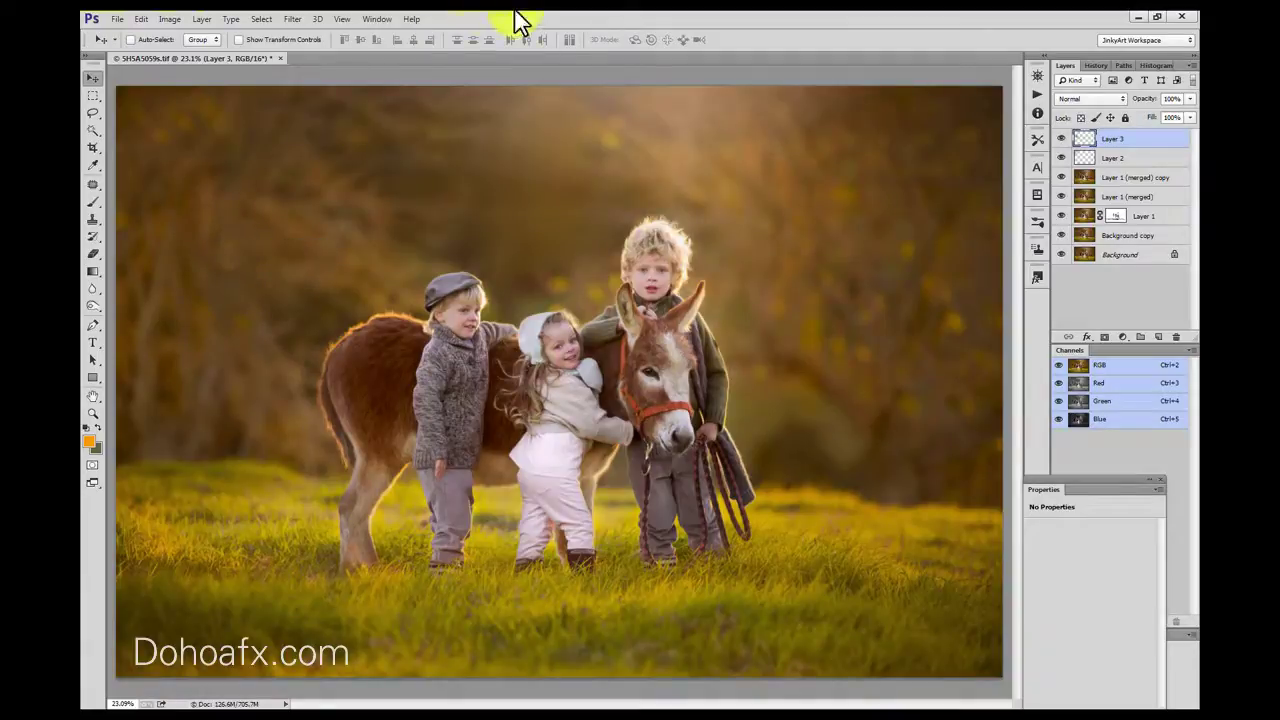
Paste the copied patch as another layer, move it over the background between the two boys, and set its opacity to 64%
click(180, 19)
mouse_move(150, 22)
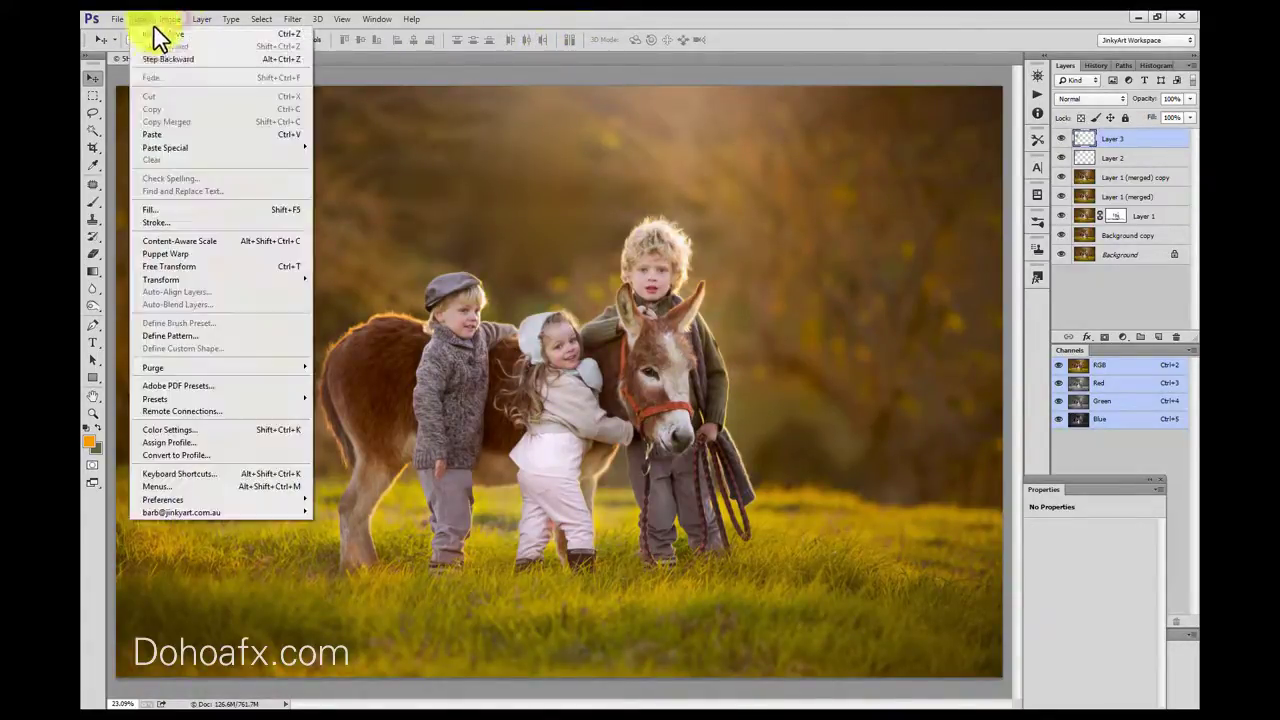
click(176, 134)
drag(325, 352, 636, 207)
click(1161, 114)
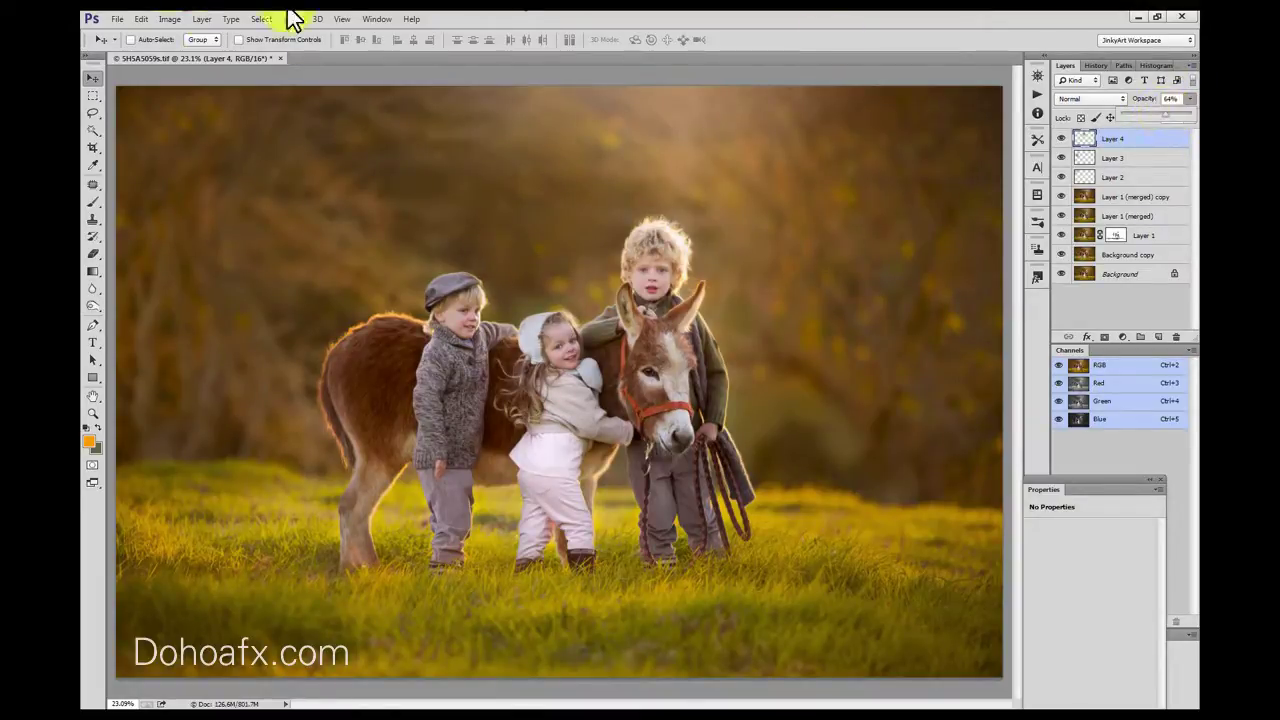
Brighten Layer 4's patch with Curves, raising input 93 to output 141, and reposition it in the background above the children
click(170, 19)
mouse_move(196, 51)
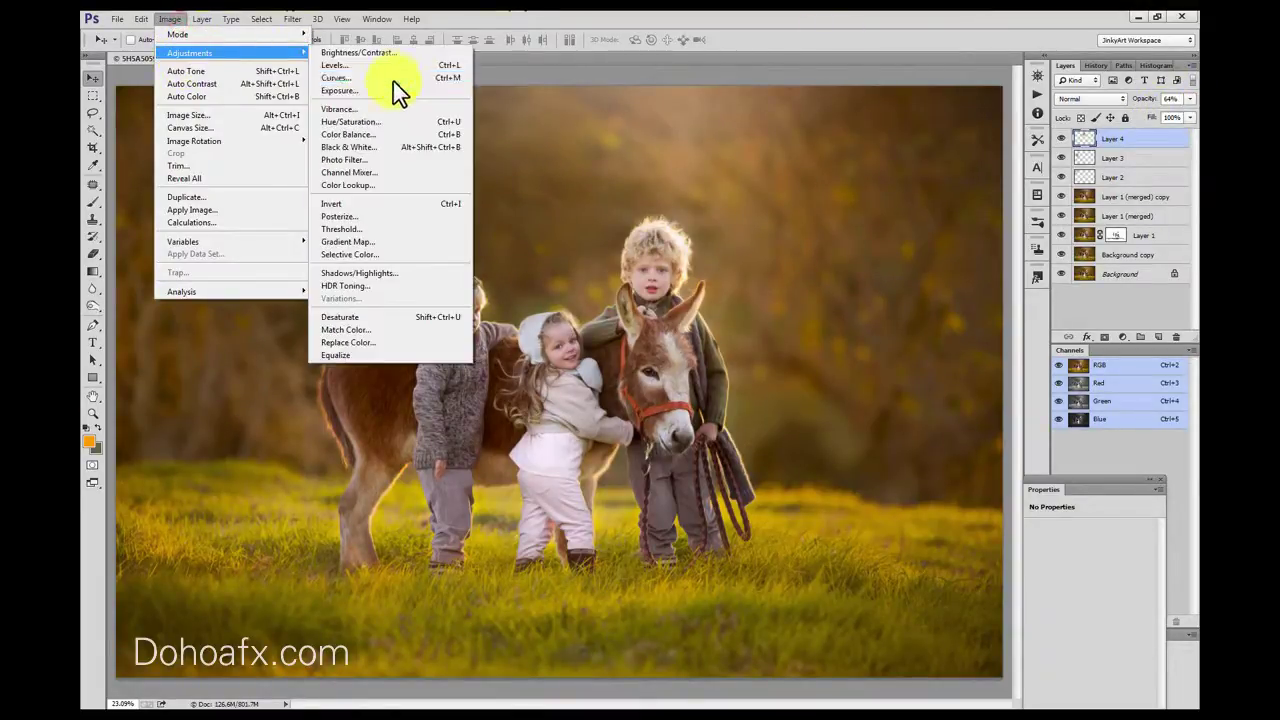
click(393, 78)
drag(983, 305, 980, 277)
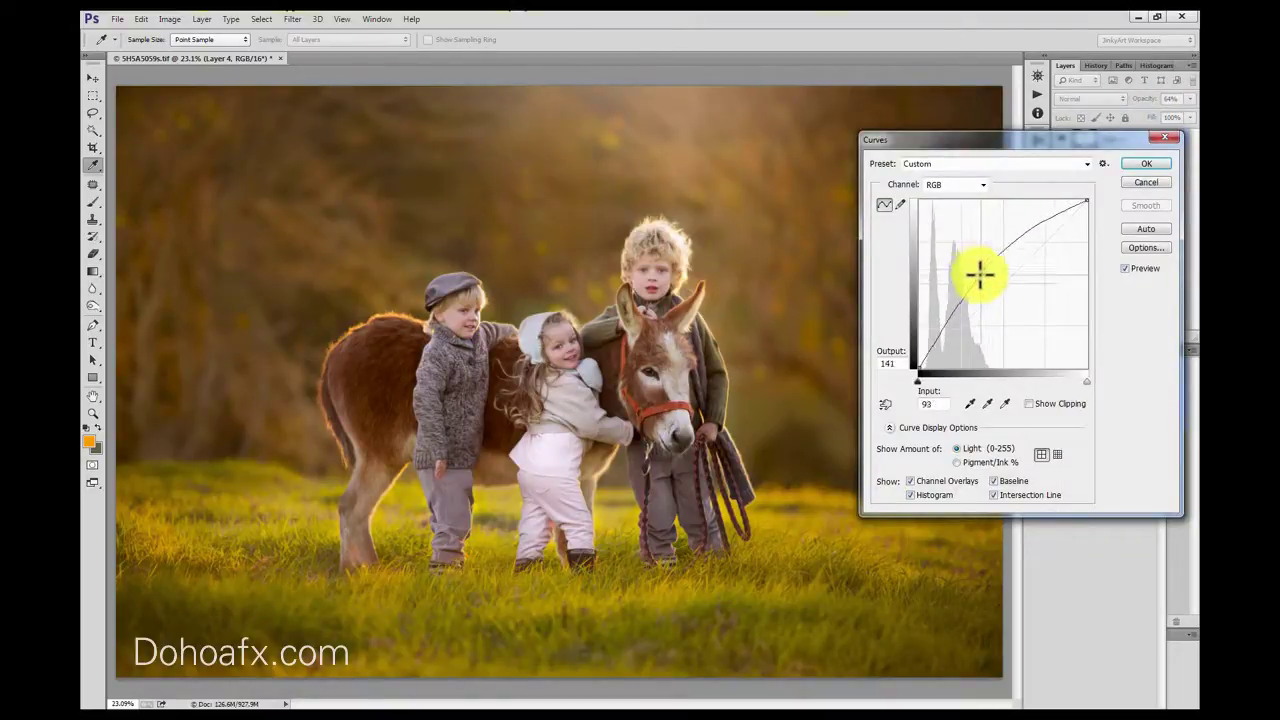
click(1147, 165)
drag(762, 157, 756, 151)
mouse_move(528, 230)
mouse_down()
mouse_move(363, 163)
mouse_move(545, 233)
mouse_move(515, 236)
mouse_up()
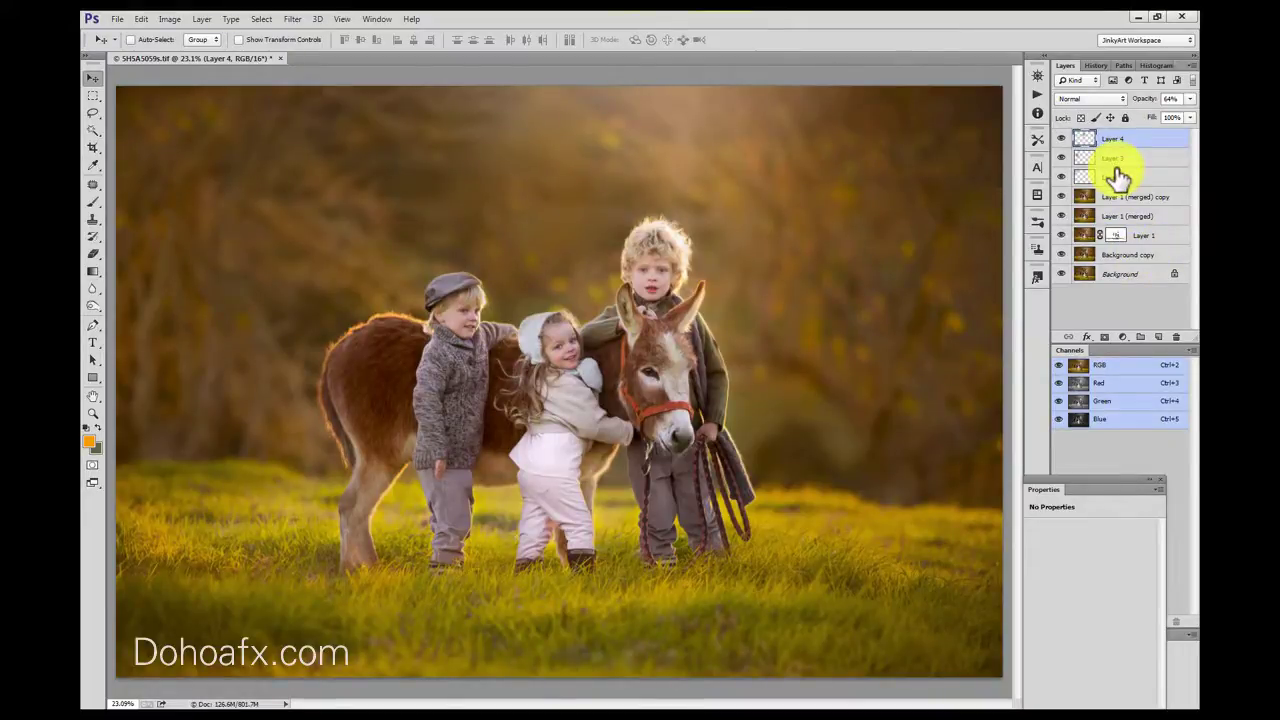
Select all layers from Layer 4 down to Background copy and stamp them into a new merged layer
drag(1117, 177, 1120, 275)
shift+click(1127, 256)
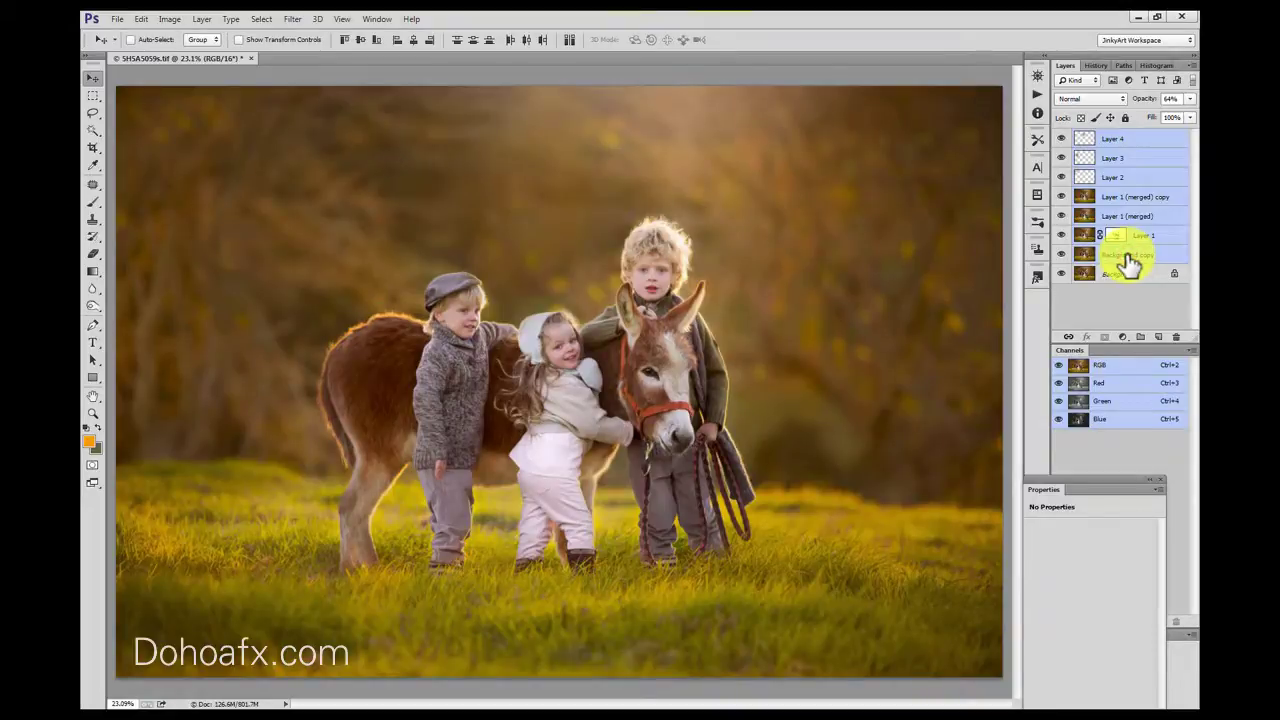
key(ctrl+alt+e)
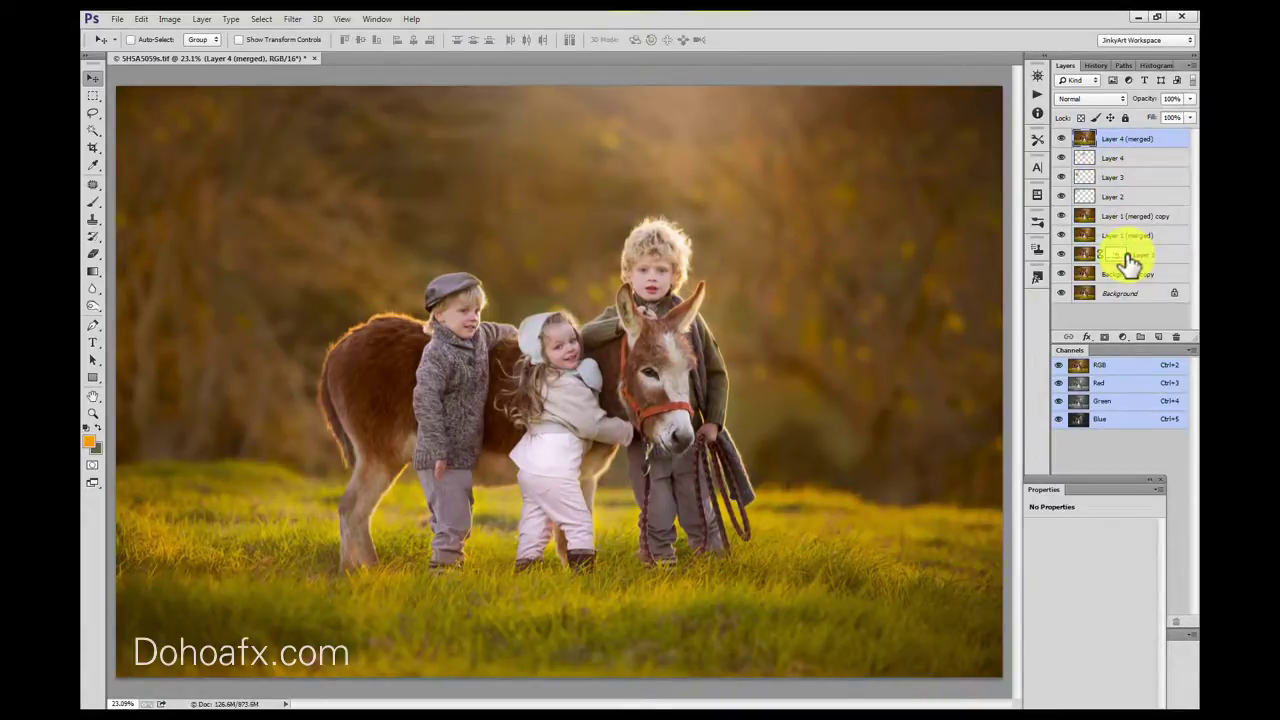
Saturate the background colours of the merged layer using the Sponge tool in Saturate mode with a 1842 px brush at 16% flow
drag(94, 308, 156, 332)
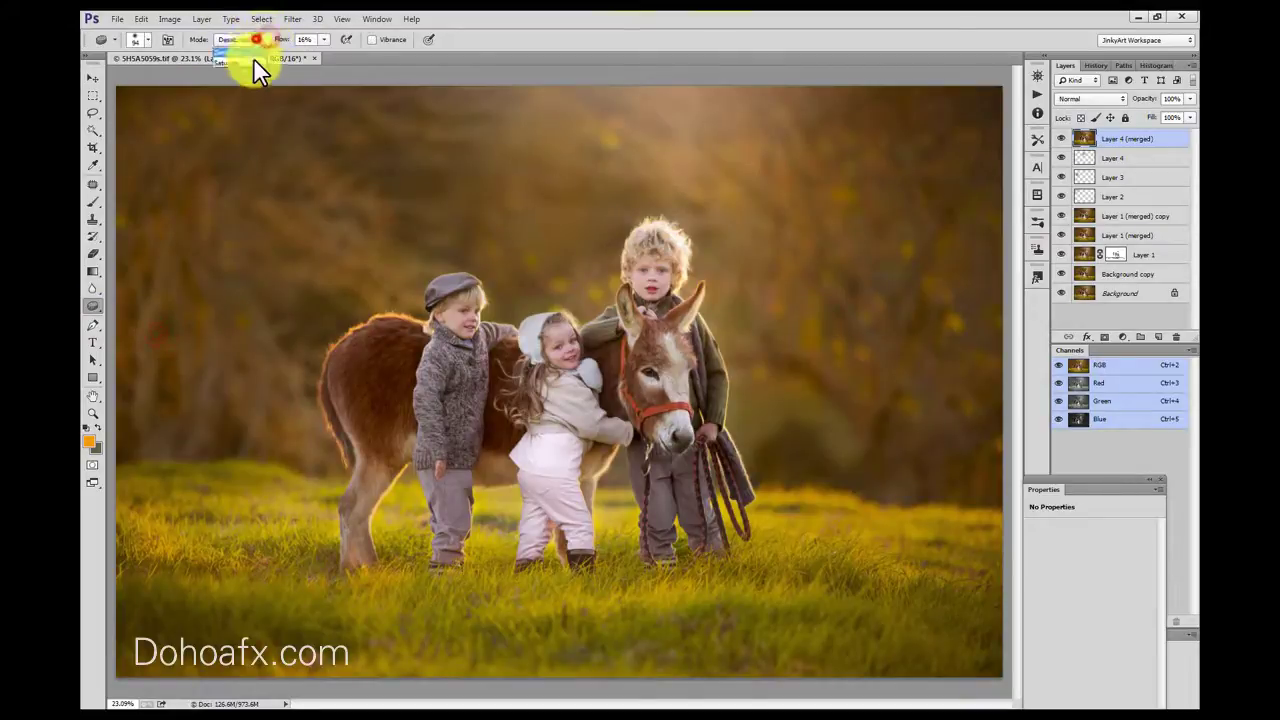
click(149, 42)
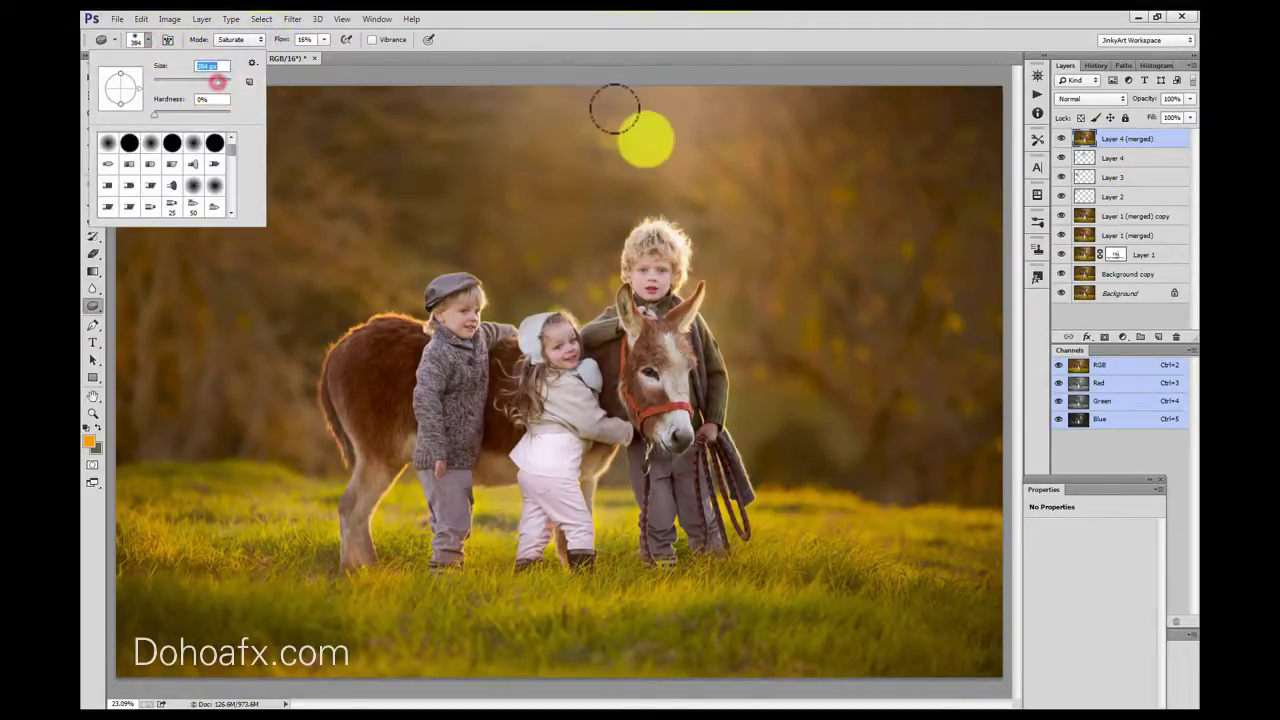
drag(253, 81, 723, 100)
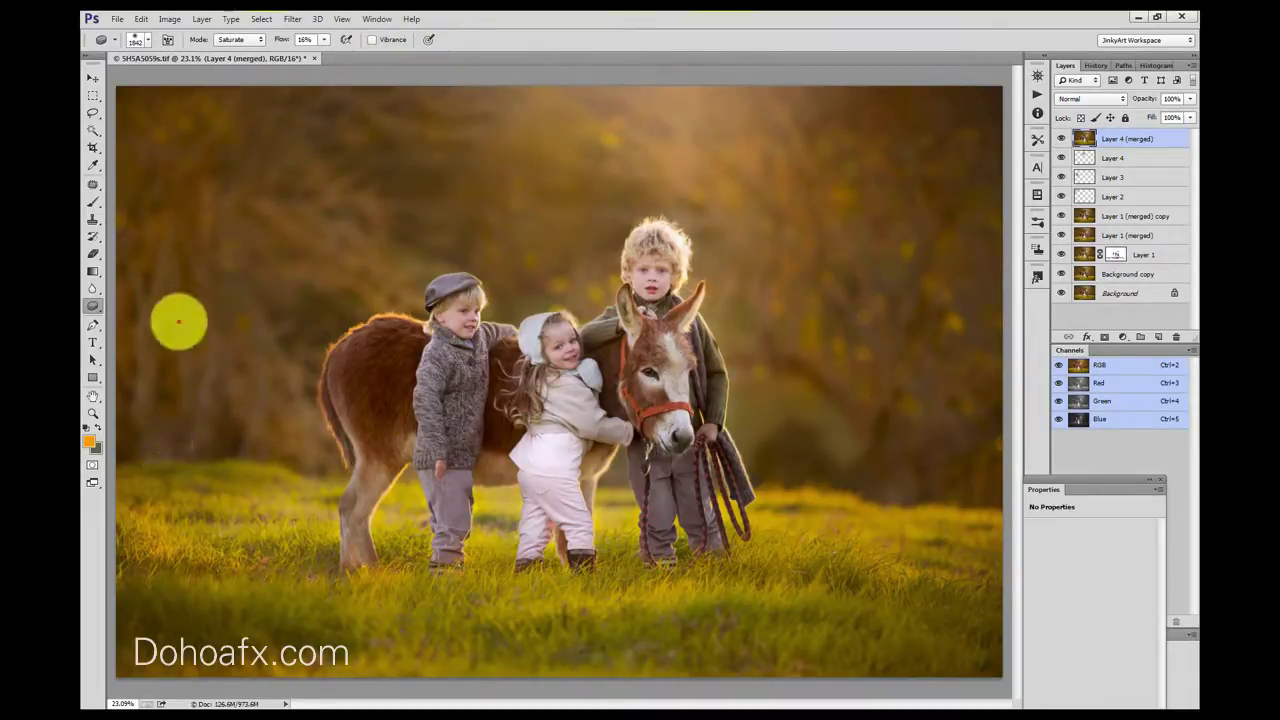
drag(620, 61, 743, 114)
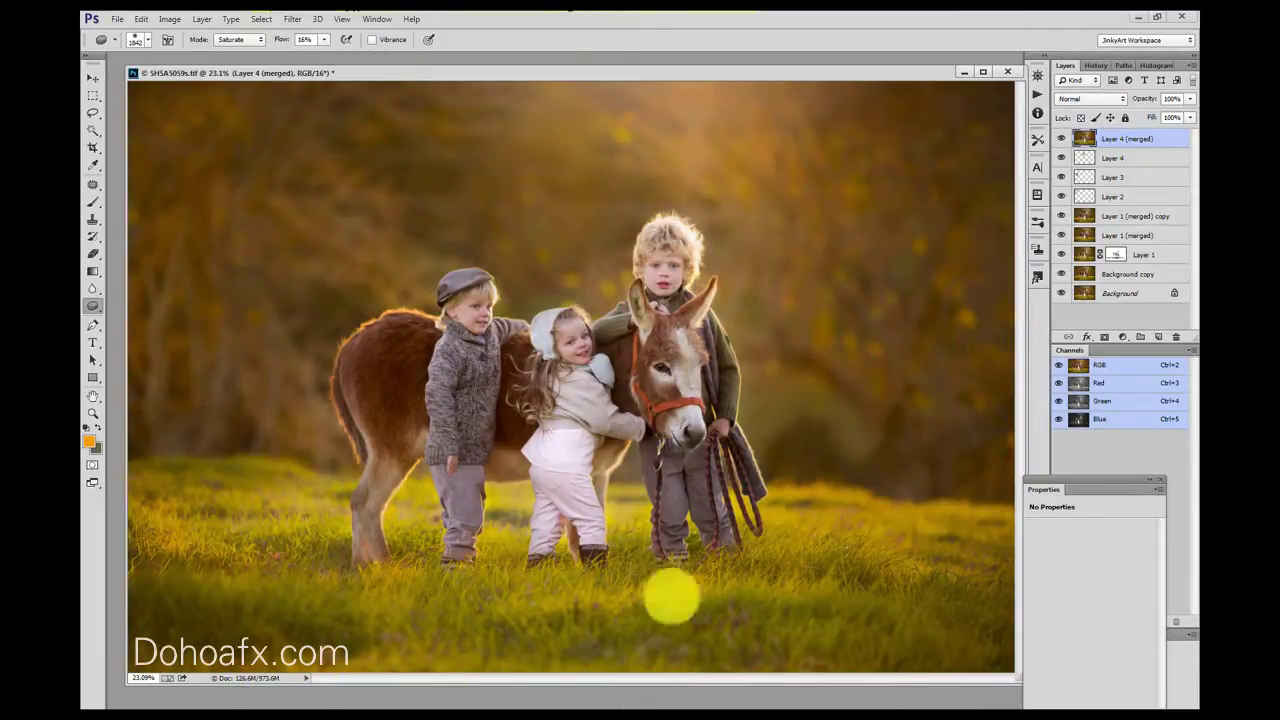
Reduce the sponge brush to 156 px and saturate the grass between the smaller boy's and the girl's legs
click(137, 40)
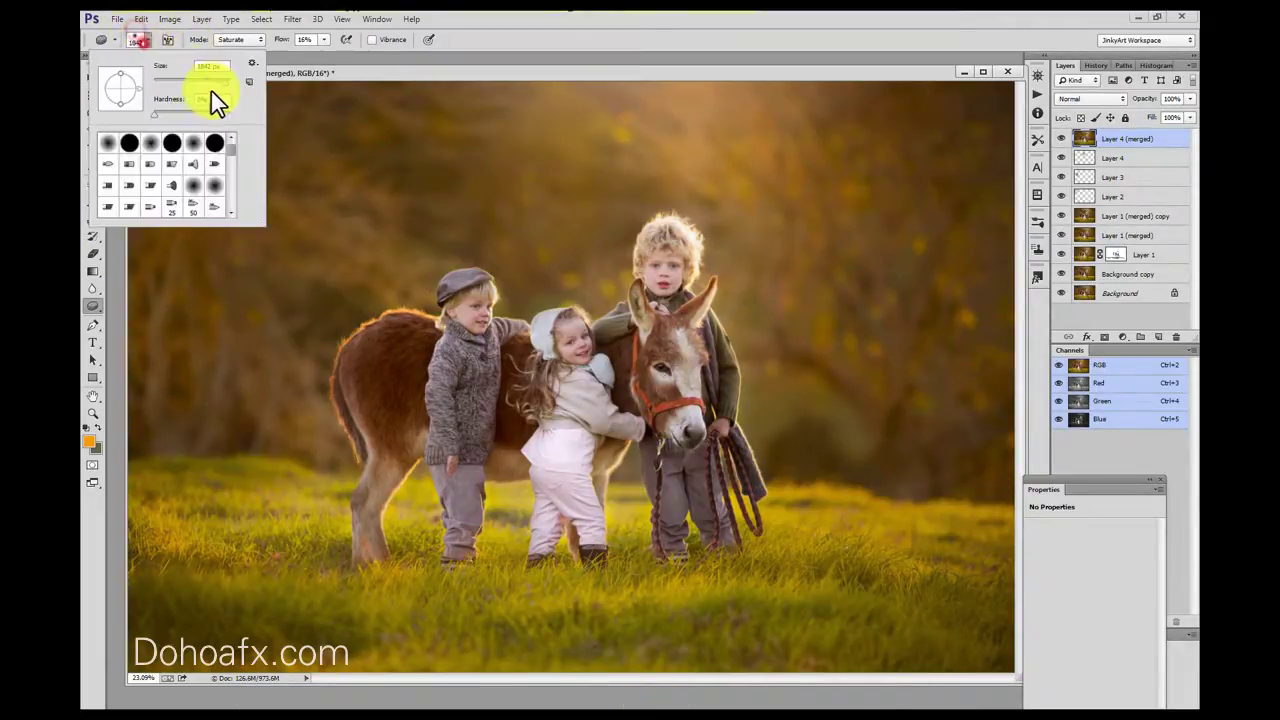
click(203, 80)
click(501, 525)
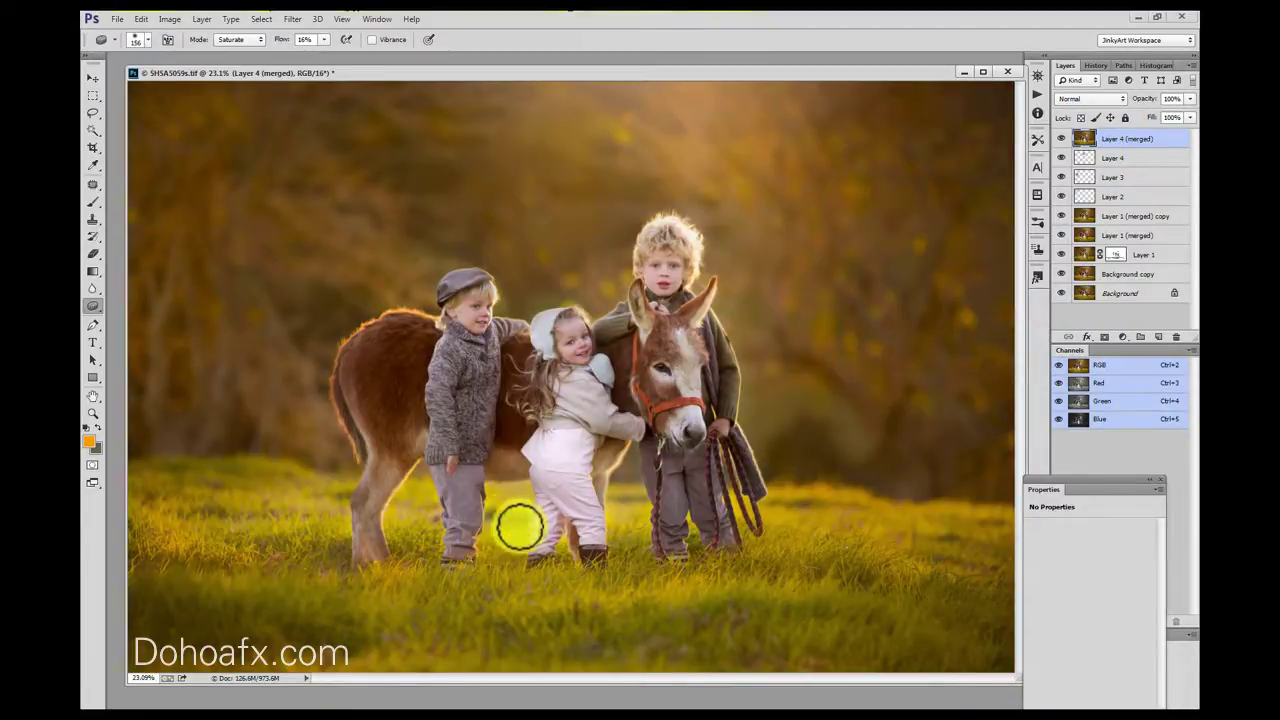
Lasso the grass around the children's and donkey's legs with an 85 px feather, replacing the first rough selection
click(91, 112)
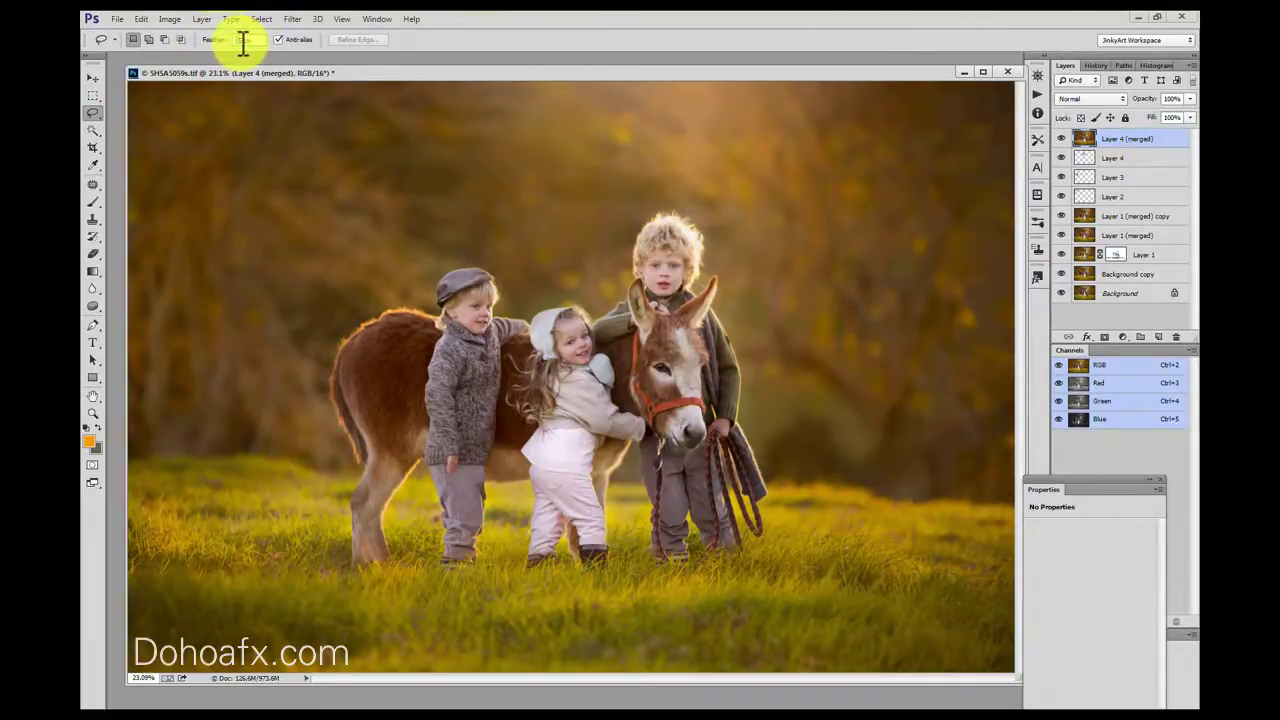
mouse_move(655, 556)
mouse_down()
mouse_move(664, 496)
mouse_move(629, 476)
mouse_move(597, 596)
mouse_move(554, 559)
mouse_move(540, 483)
mouse_move(476, 478)
mouse_up()
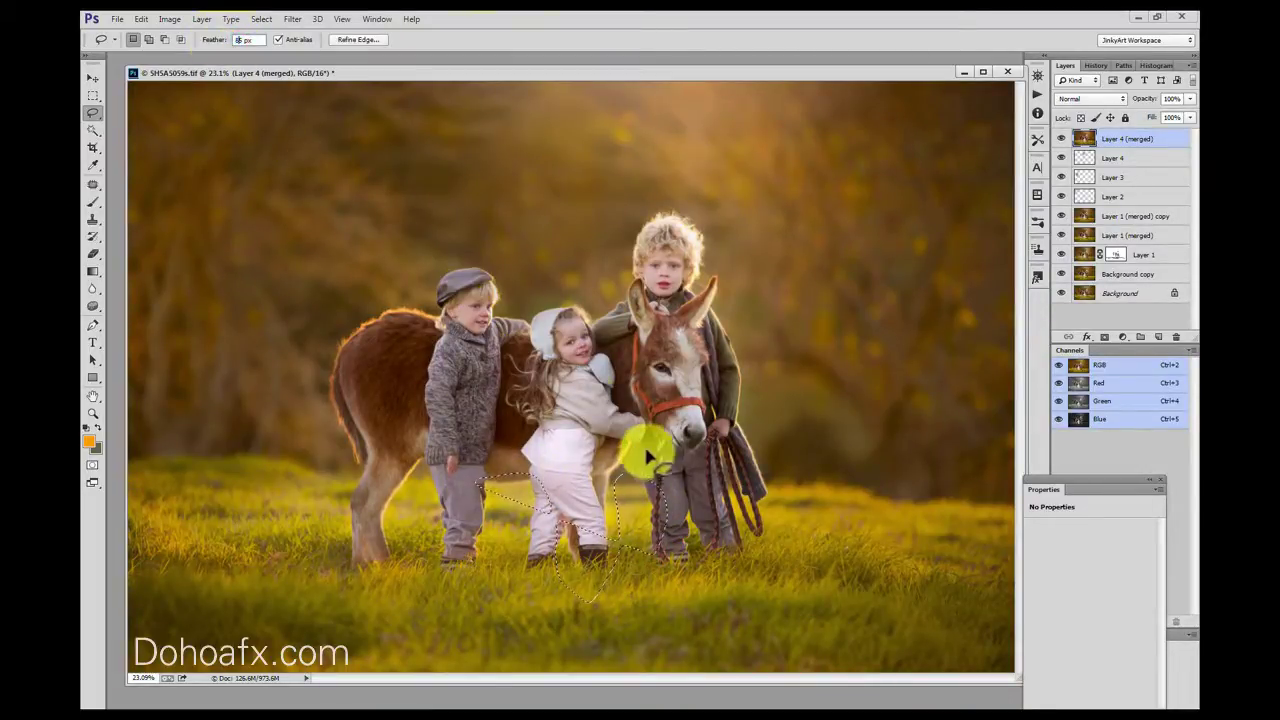
click(628, 498)
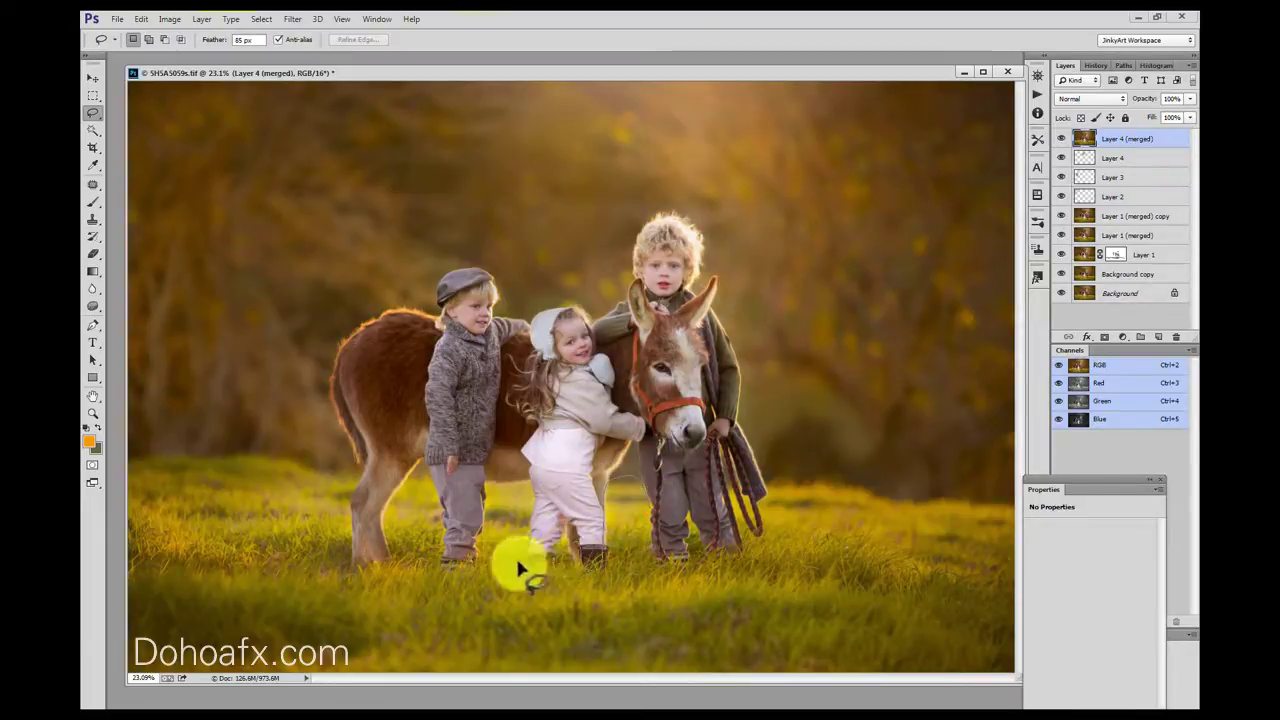
mouse_move(293, 487)
mouse_down()
mouse_move(566, 586)
mouse_move(651, 529)
mouse_move(622, 482)
mouse_up()
Add a Color Balance adjustment to the selected grass with midtones at Cyan–Red +10 and Yellow–Blue -23
click(170, 19)
mouse_move(200, 52)
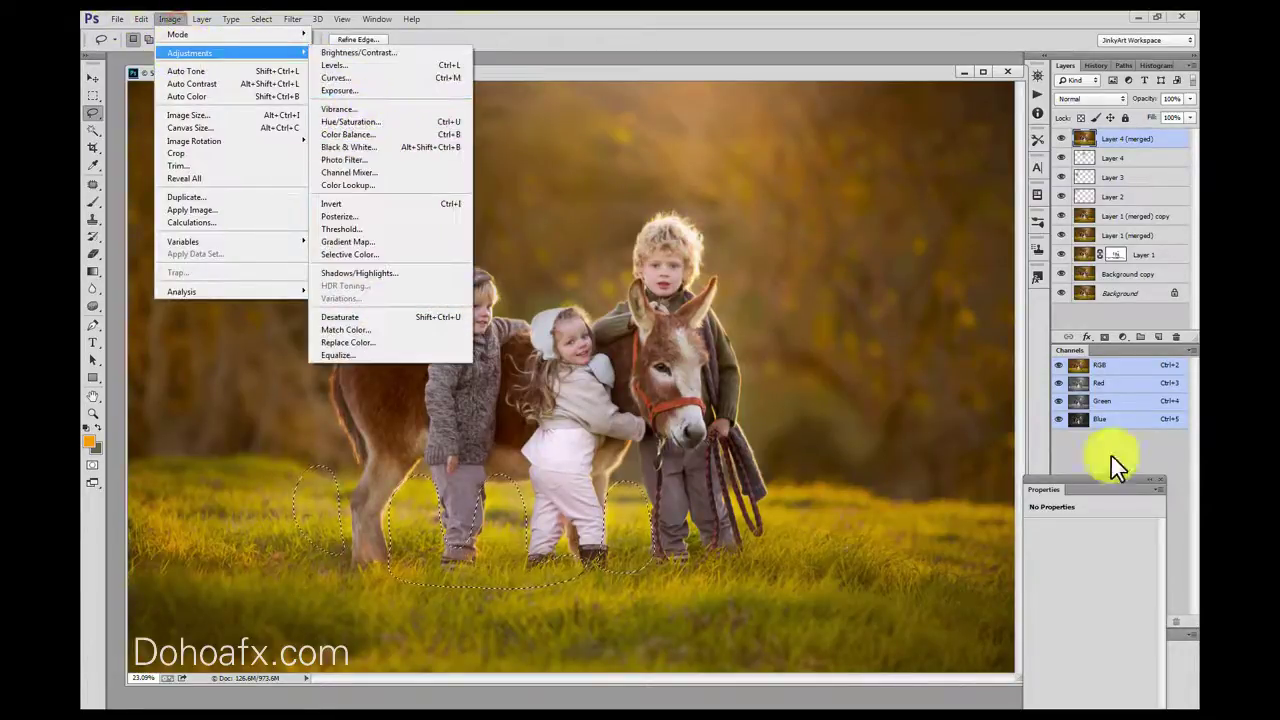
click(1124, 337)
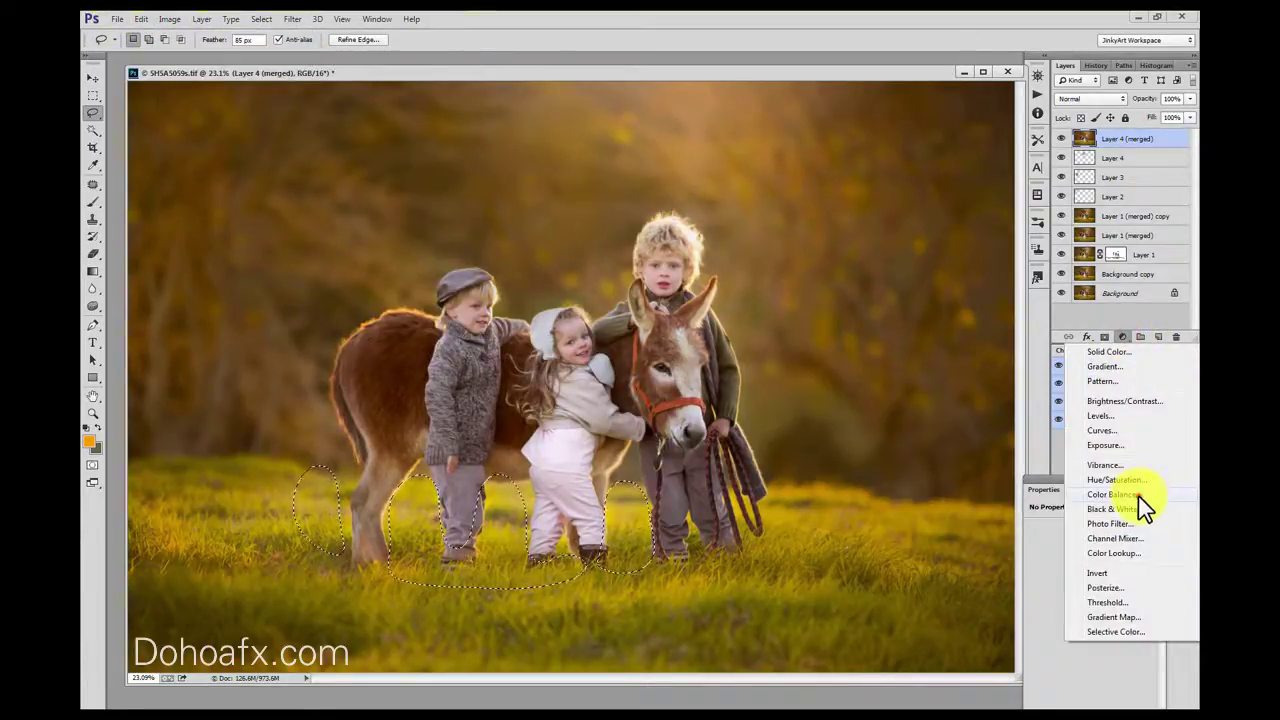
click(1110, 494)
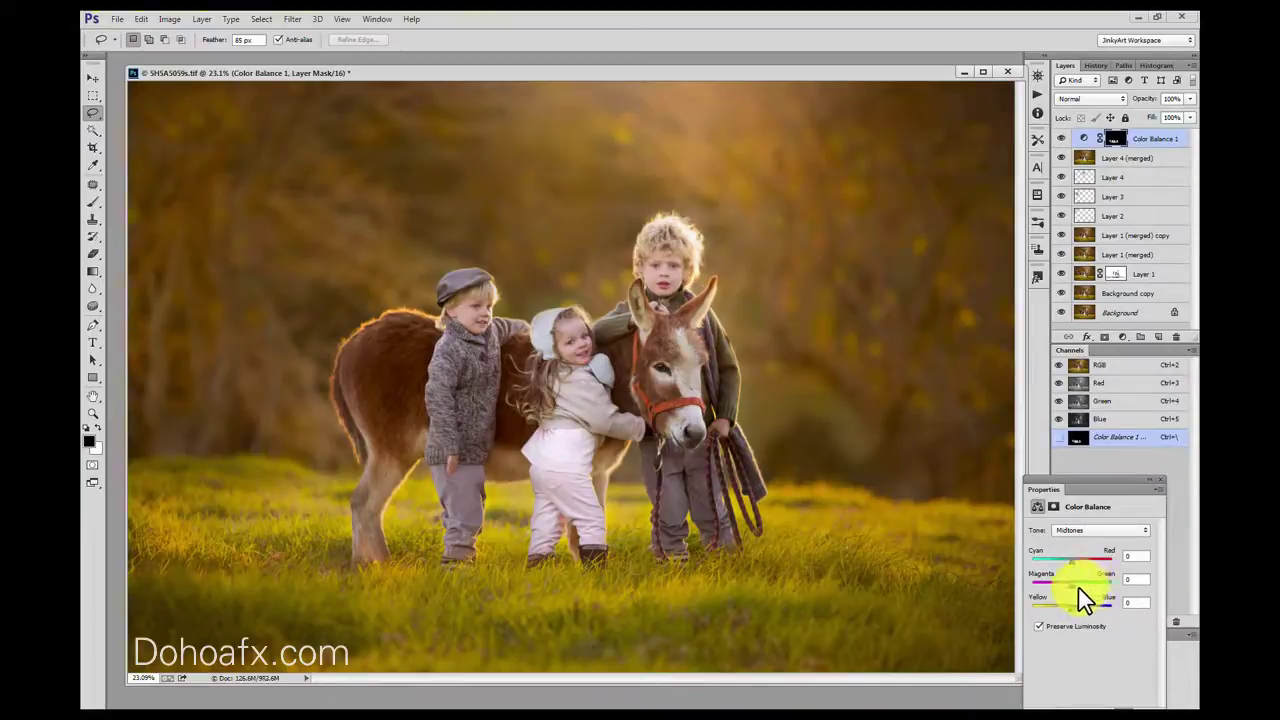
click(1079, 563)
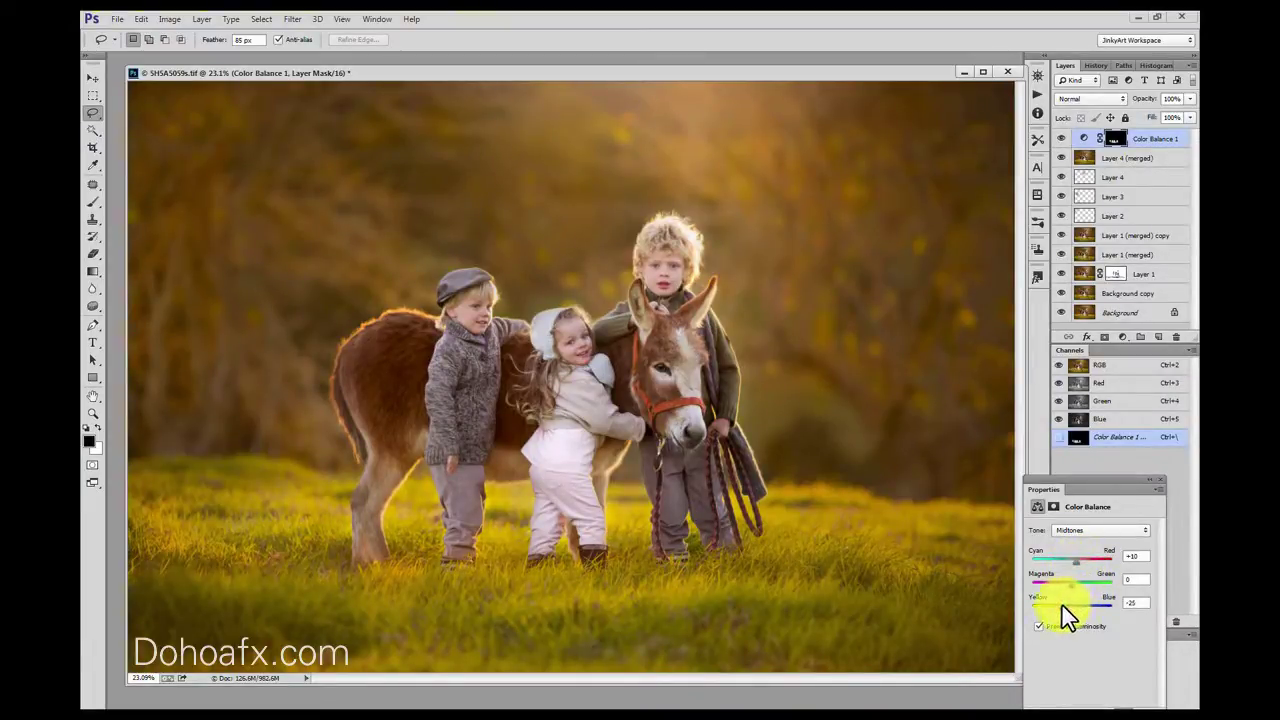
drag(1062, 606, 1063, 607)
Lasso the girl's cream cardigan with a 23 px feather
drag(624, 428, 624, 430)
click(614, 282)
click(239, 39)
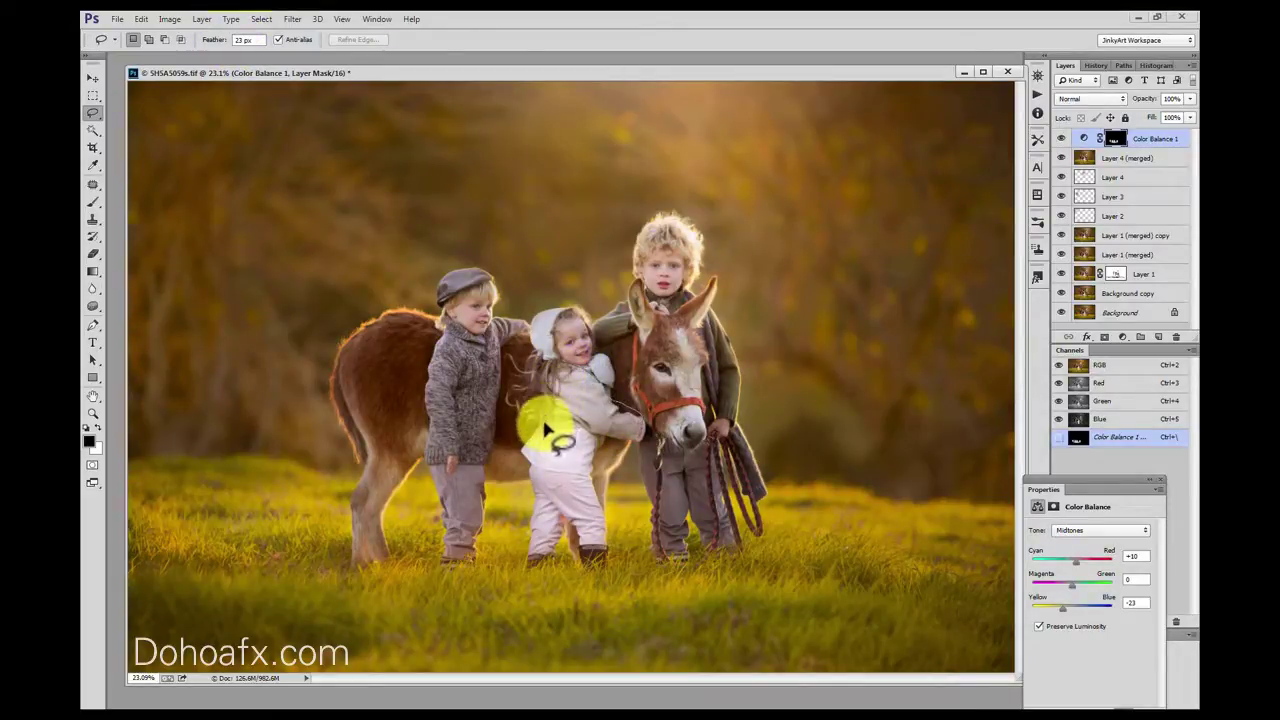
mouse_move(580, 432)
mouse_down()
mouse_move(634, 443)
mouse_move(644, 428)
mouse_move(616, 394)
mouse_move(624, 421)
mouse_move(660, 409)
mouse_move(636, 442)
mouse_up()
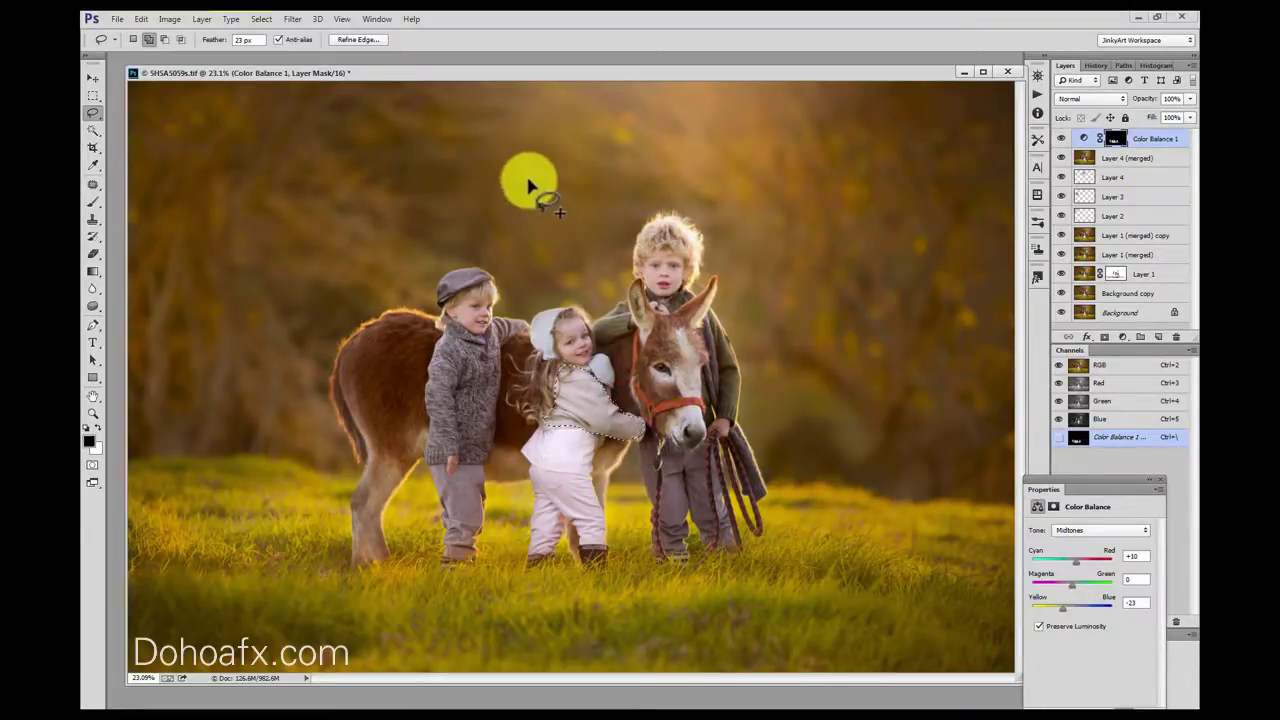
Add a Color Balance adjustment to the cardigan with midtones at Cyan–Red +12 and Yellow–Blue -8, and compare it on and off
click(1124, 338)
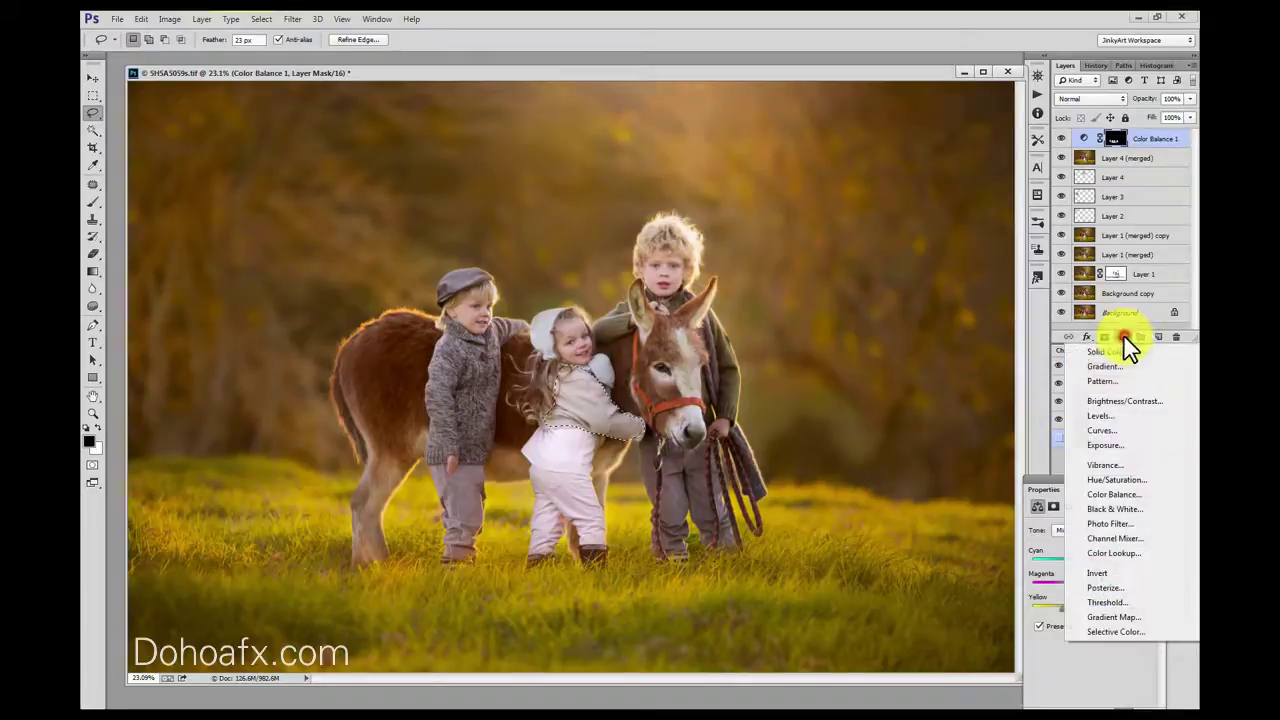
click(1136, 495)
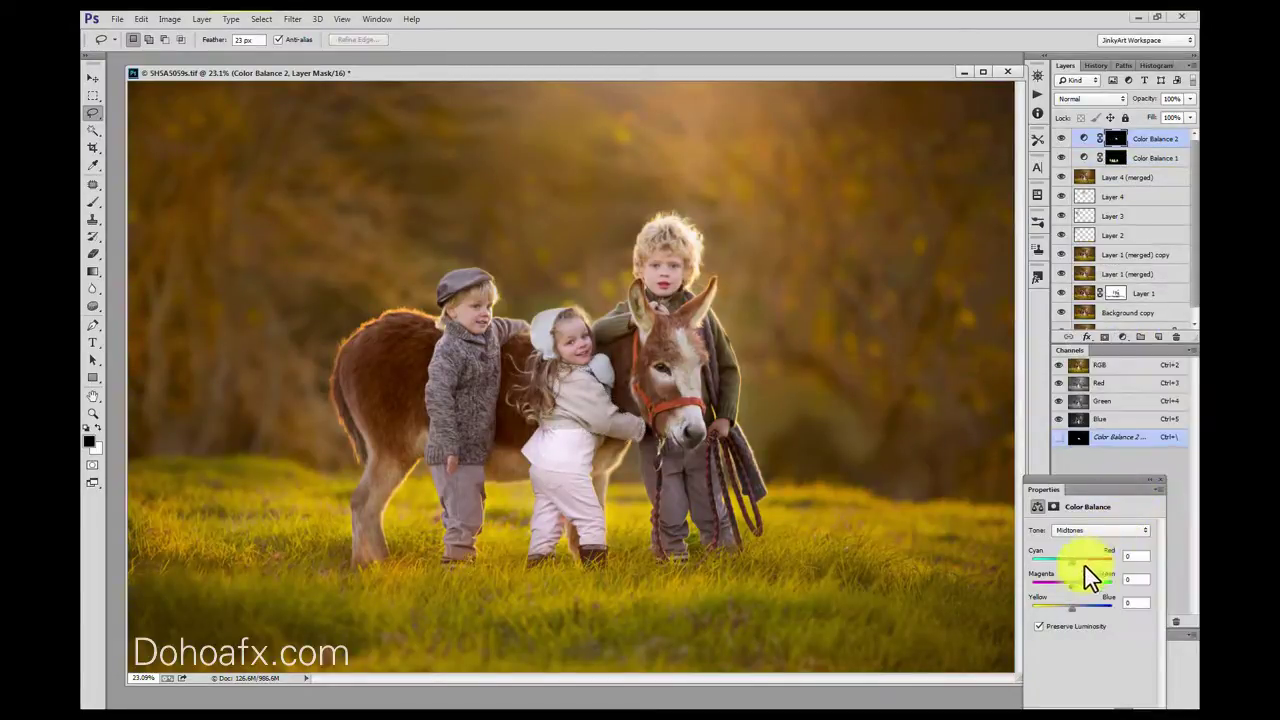
drag(1088, 562, 1081, 564)
drag(1079, 563, 1081, 564)
drag(1074, 563, 1076, 563)
click(1060, 140)
click(1059, 140)
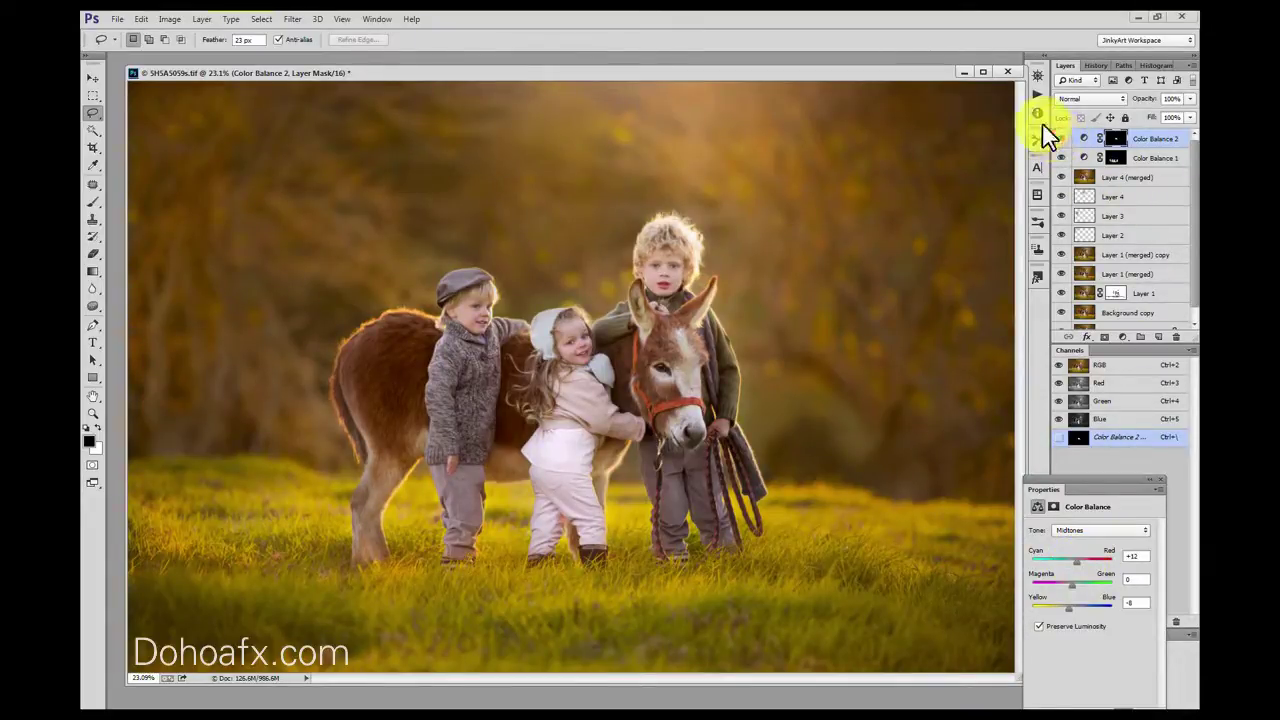